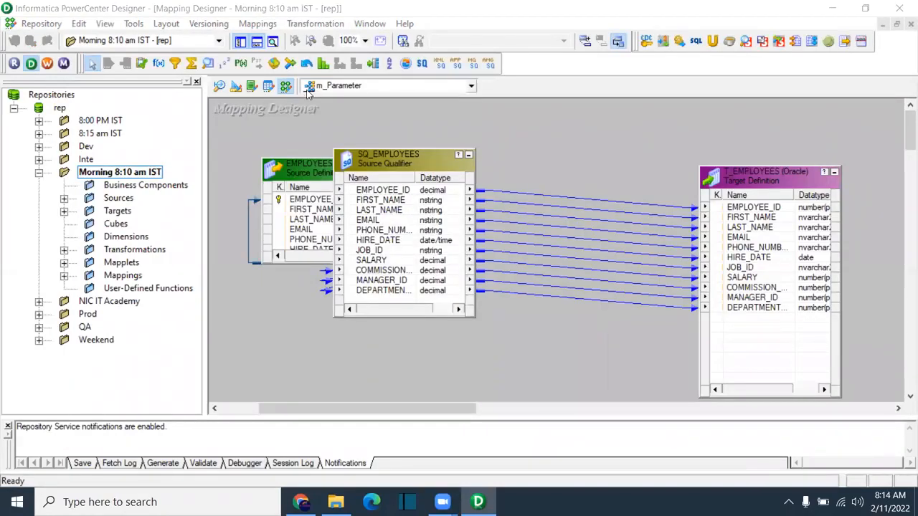
Step: Browse the Mappings menu, then cycle through Transformation Developer and Mapplet Designer back to Mapping Designer
{"action": "left_click", "coordinate": [256, 24]}
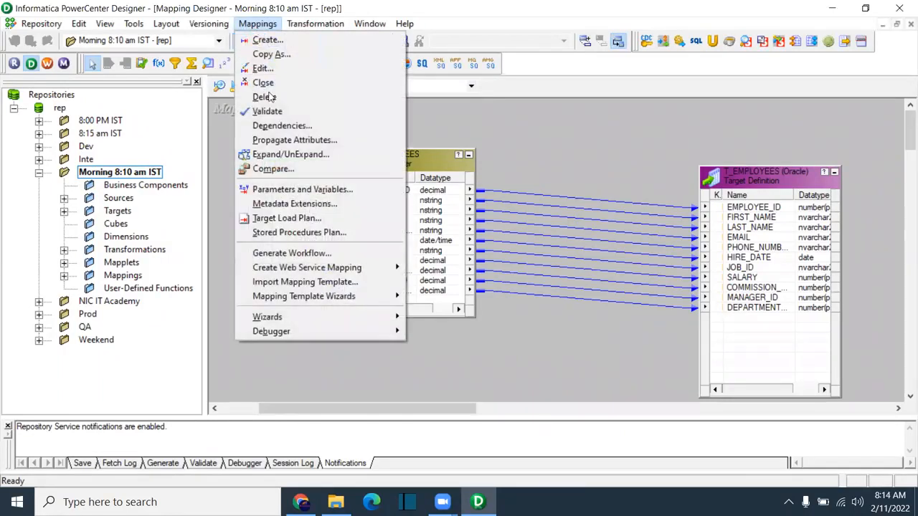
{"action": "mouse_move", "coordinate": [286, 329]}
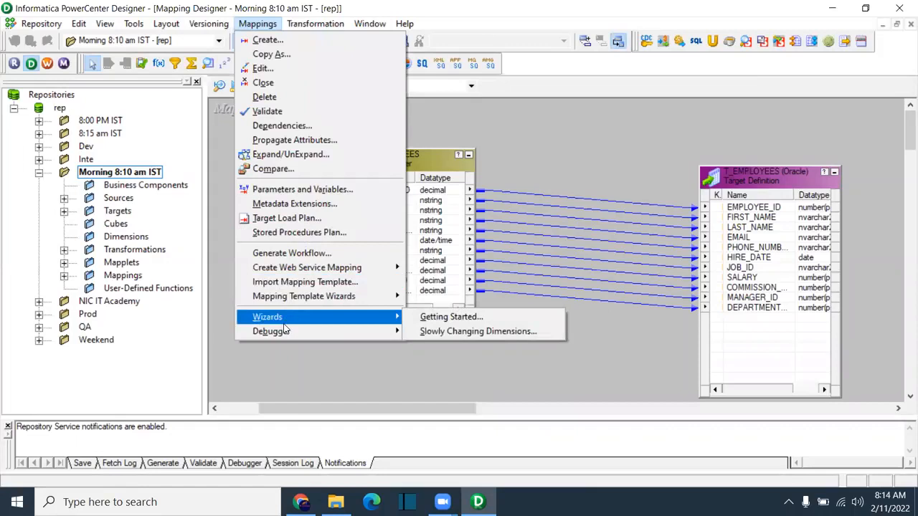
{"action": "left_click", "coordinate": [530, 134]}
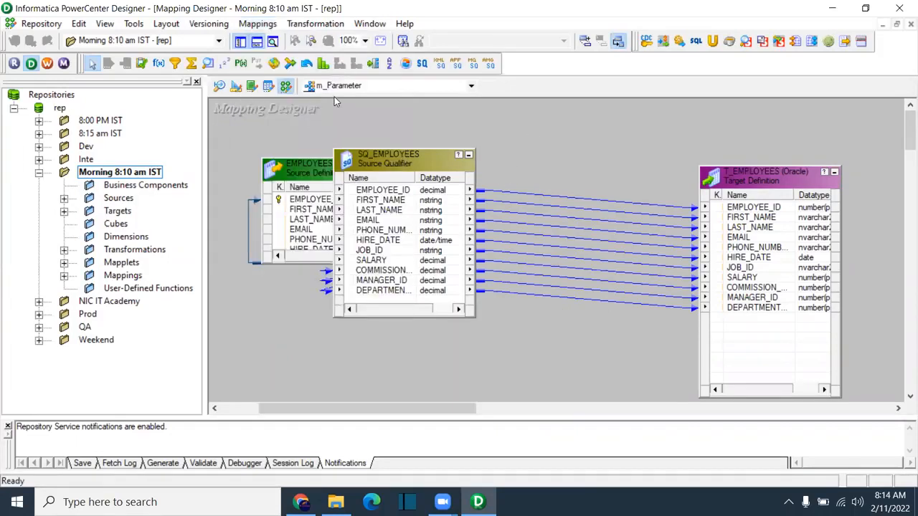
{"action": "left_click", "coordinate": [250, 86]}
{"action": "left_click", "coordinate": [268, 86]}
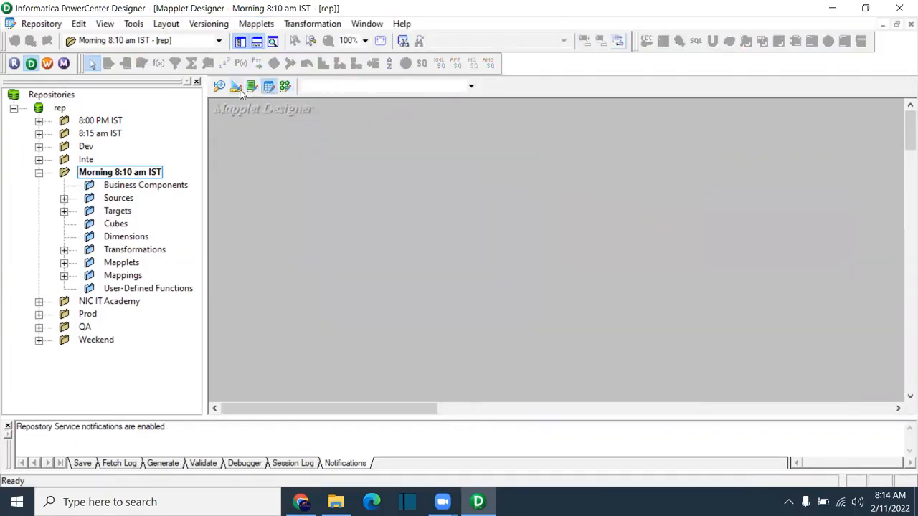
{"action": "left_click", "coordinate": [285, 86]}
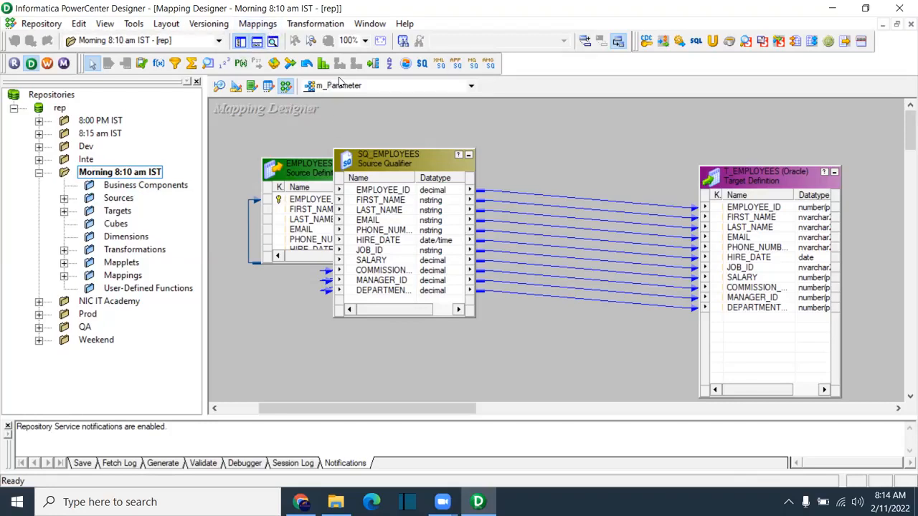
Step: Expand the Mappings node in the Navigator and open m_Expression_Transformation
{"action": "left_click", "coordinate": [263, 26]}
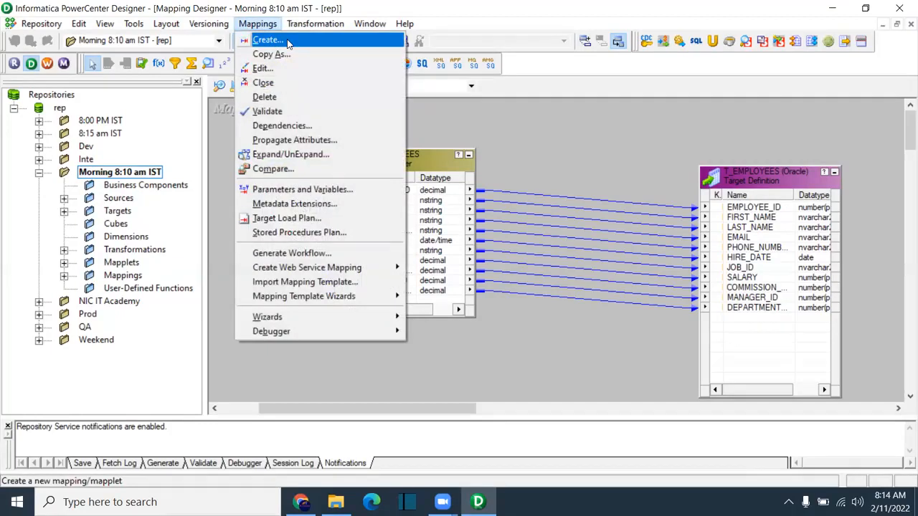
{"action": "left_click", "coordinate": [539, 157]}
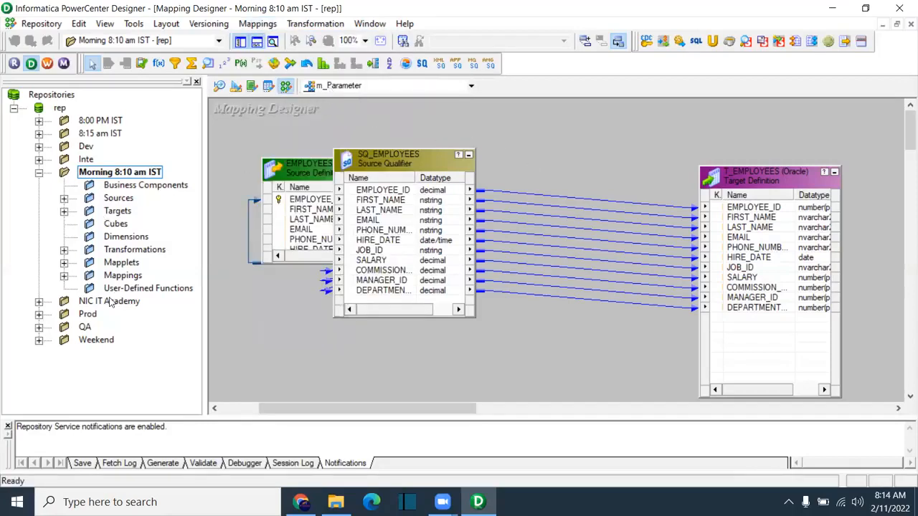
{"action": "left_click", "coordinate": [64, 275]}
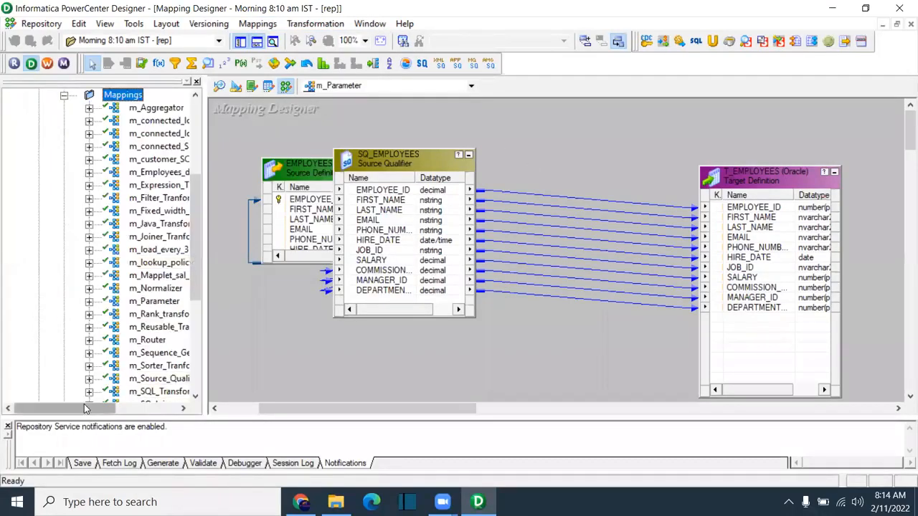
{"action": "left_click_drag", "start_coordinate": [83, 413], "coordinate": [123, 412]}
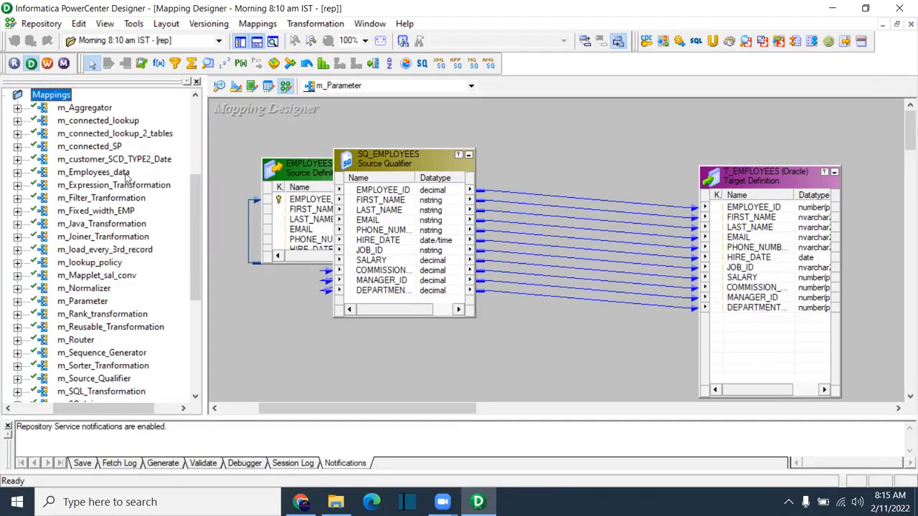
{"action": "left_click", "coordinate": [112, 186]}
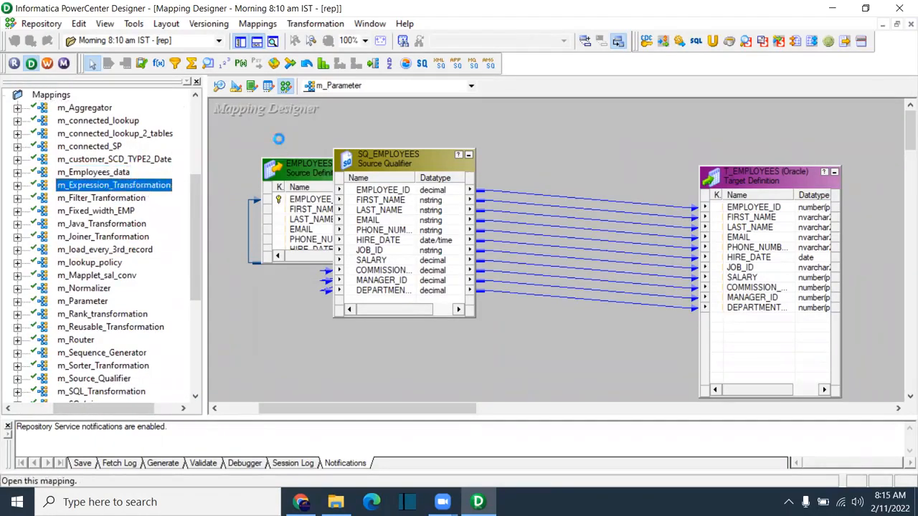
{"action": "left_click_drag", "start_coordinate": [468, 413], "coordinate": [423, 414]}
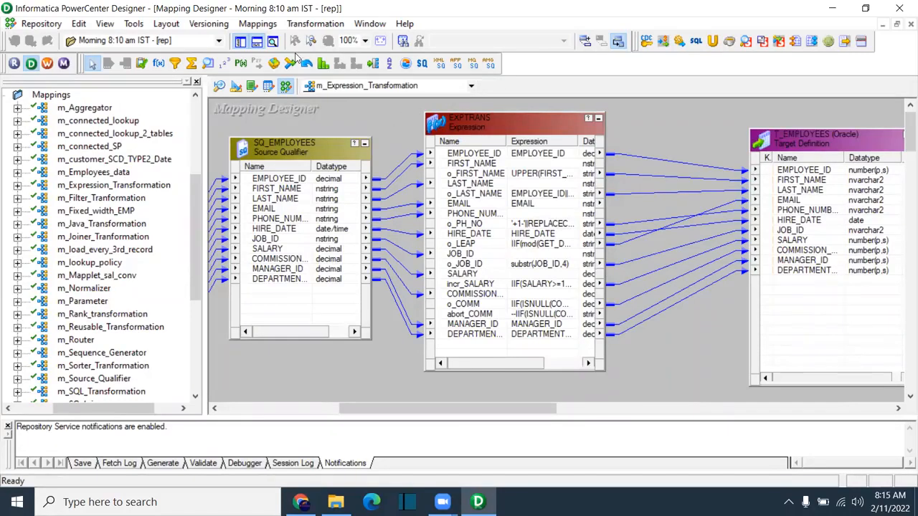
Step: Copy the mapping as m_Expression_Transformation_bkp
{"action": "left_click", "coordinate": [267, 26]}
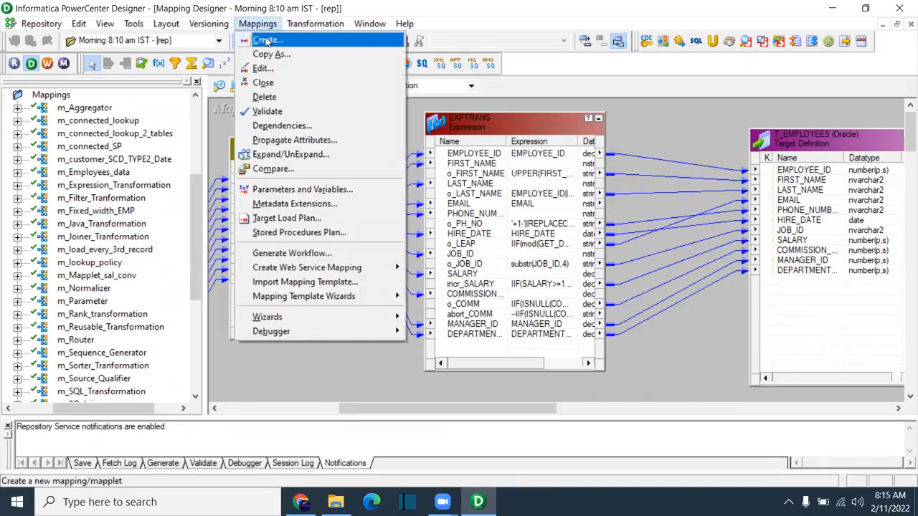
{"action": "left_click", "coordinate": [267, 55]}
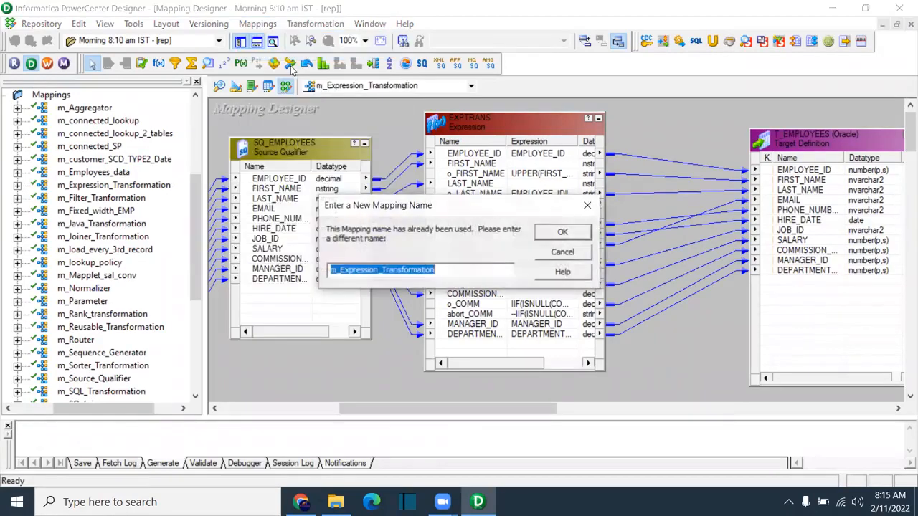
{"action": "left_click", "coordinate": [441, 273]}
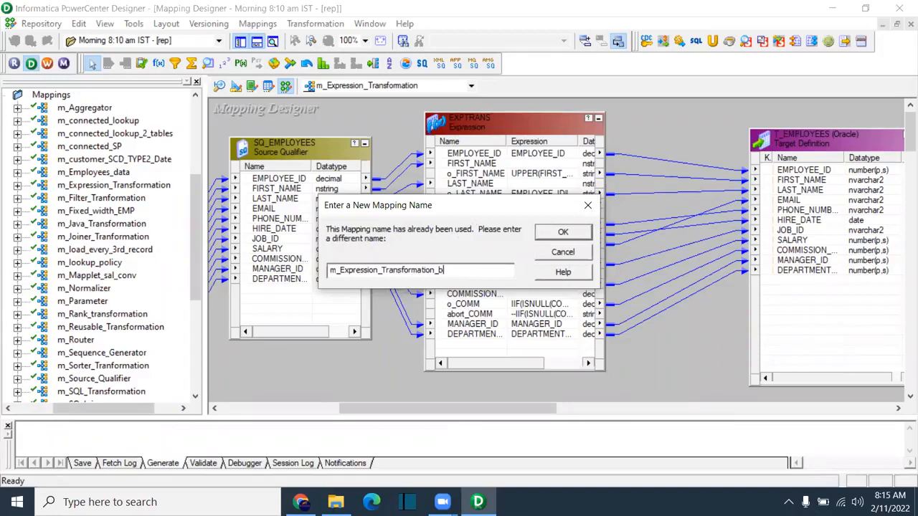
{"action": "left_click", "coordinate": [563, 232]}
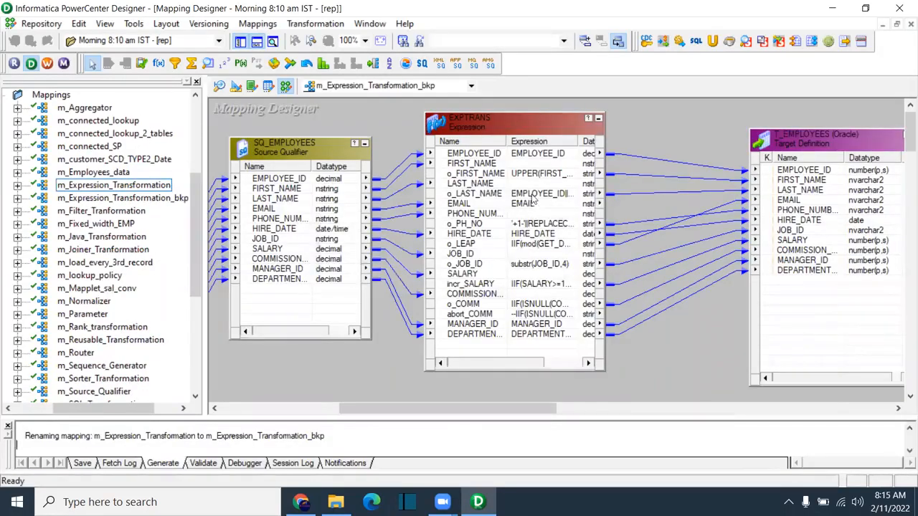
Step: Switch the displayed mapping back to m_Expression_Transformation
{"action": "left_click", "coordinate": [444, 86]}
{"action": "left_click", "coordinate": [409, 111]}
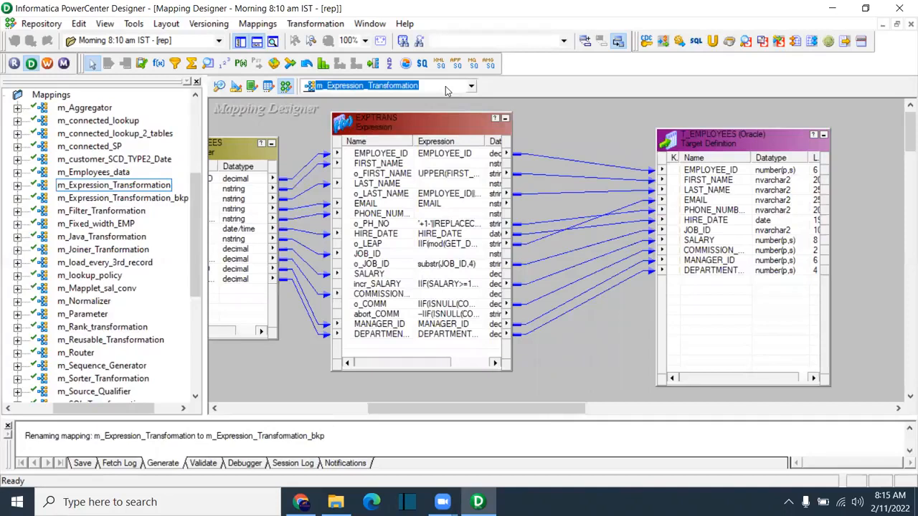
{"action": "left_click", "coordinate": [606, 155]}
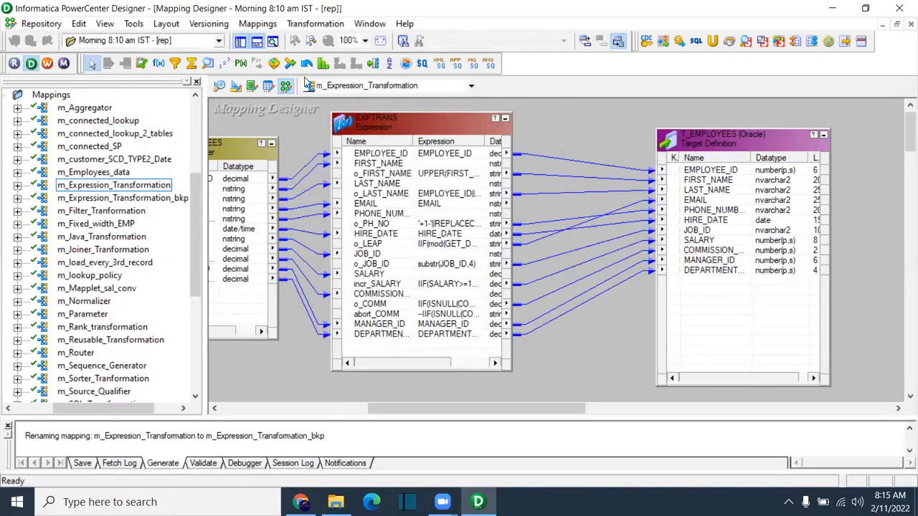
Step: Open the mapping's Edit dialog and cancel without renaming it
{"action": "left_click", "coordinate": [272, 24]}
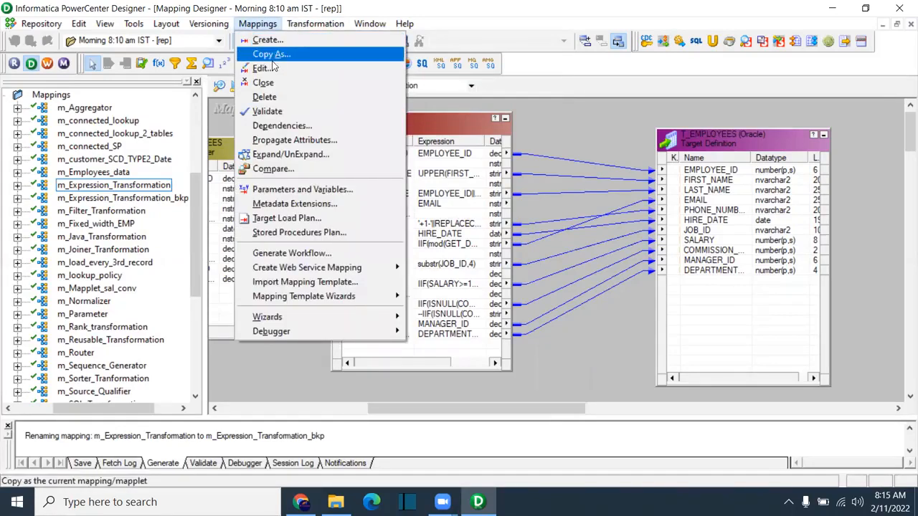
{"action": "left_click", "coordinate": [274, 68]}
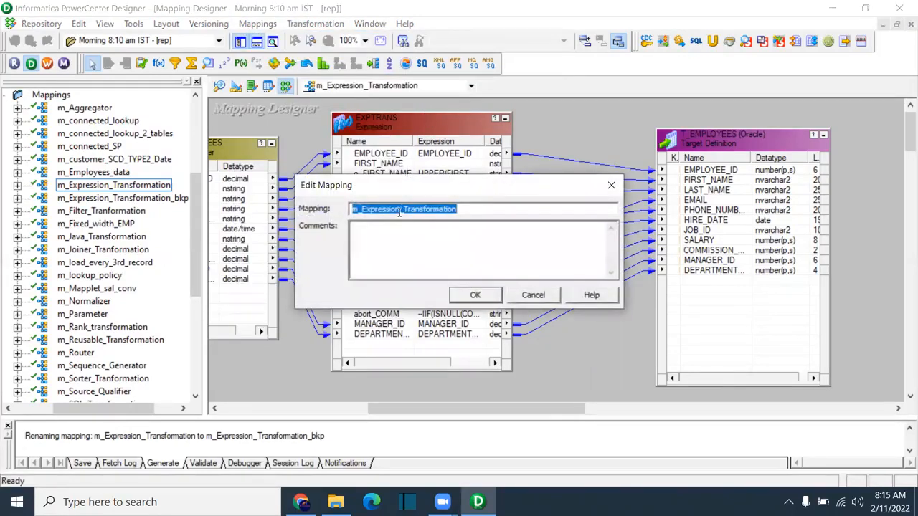
{"action": "left_click", "coordinate": [402, 210]}
{"action": "left_click", "coordinate": [533, 295]}
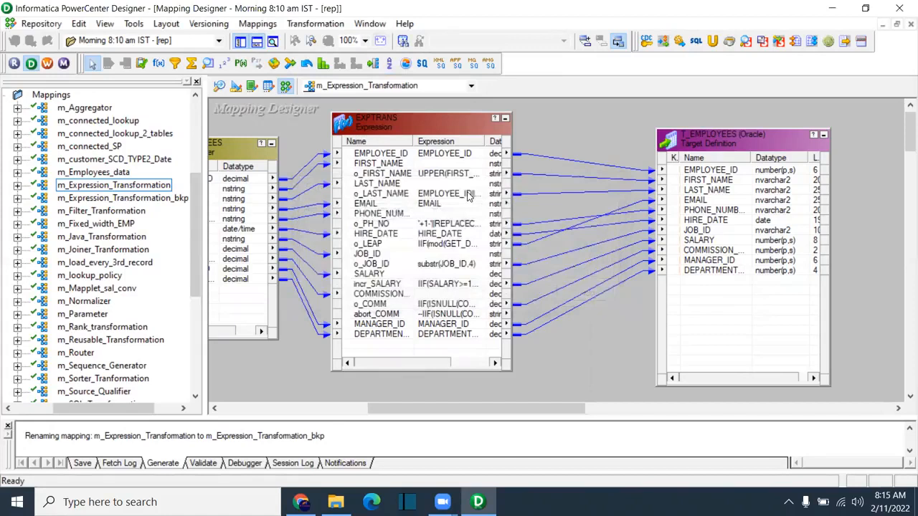
Step: Validate m_Expression_Transformation and enlarge the Validate log to read the VALID result
{"action": "left_click", "coordinate": [258, 24]}
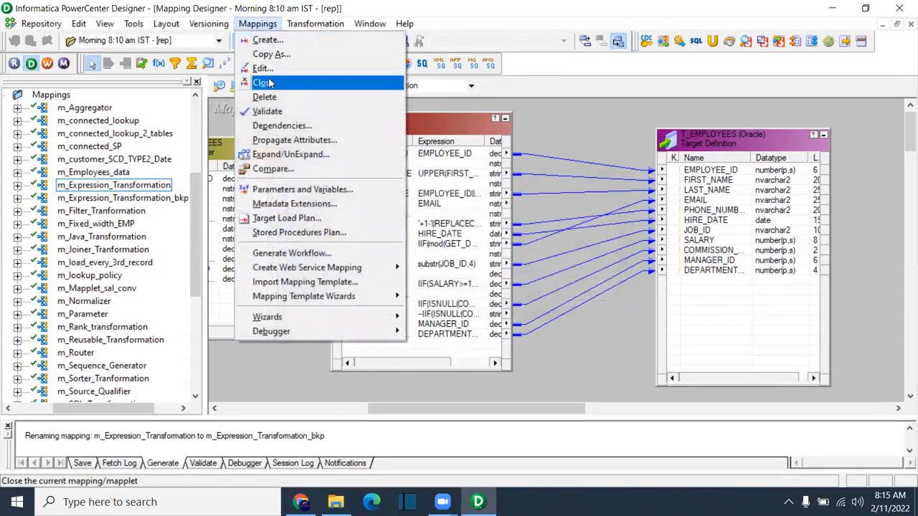
{"action": "left_click", "coordinate": [279, 117]}
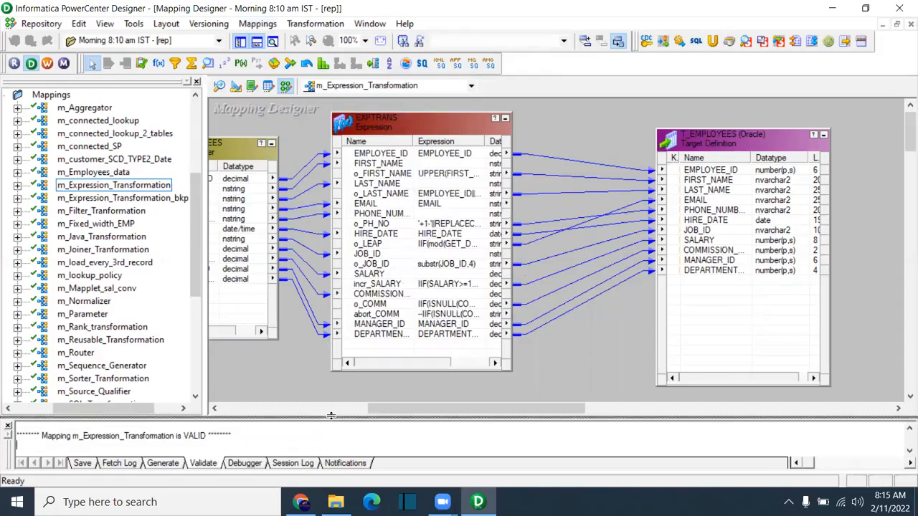
{"action": "left_click_drag", "start_coordinate": [332, 310], "coordinate": [332, 313]}
{"action": "left_click_drag", "start_coordinate": [239, 425], "coordinate": [10, 350]}
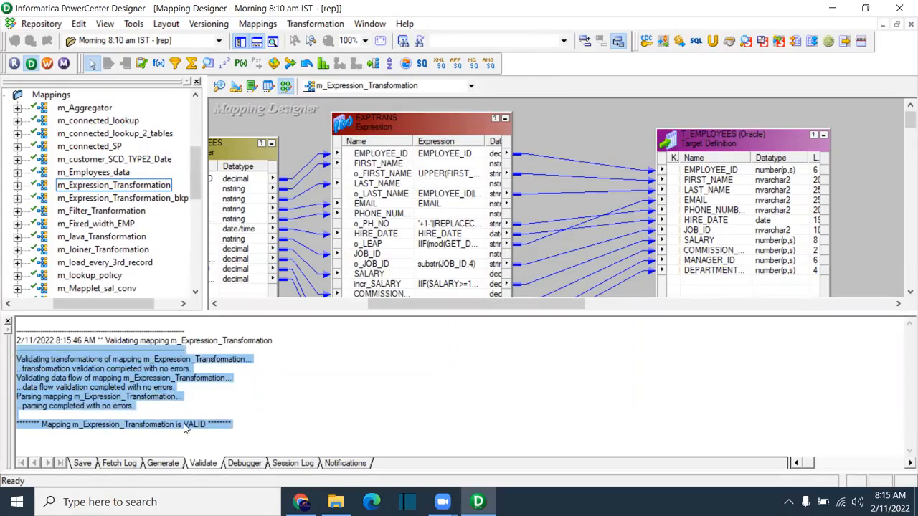
{"action": "left_click_drag", "start_coordinate": [139, 407], "coordinate": [6, 356]}
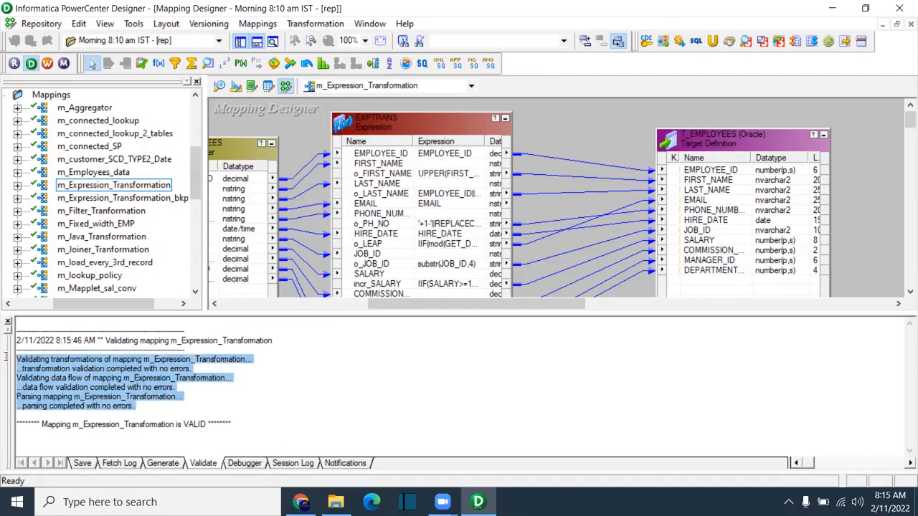
{"action": "left_click_drag", "start_coordinate": [240, 313], "coordinate": [240, 330]}
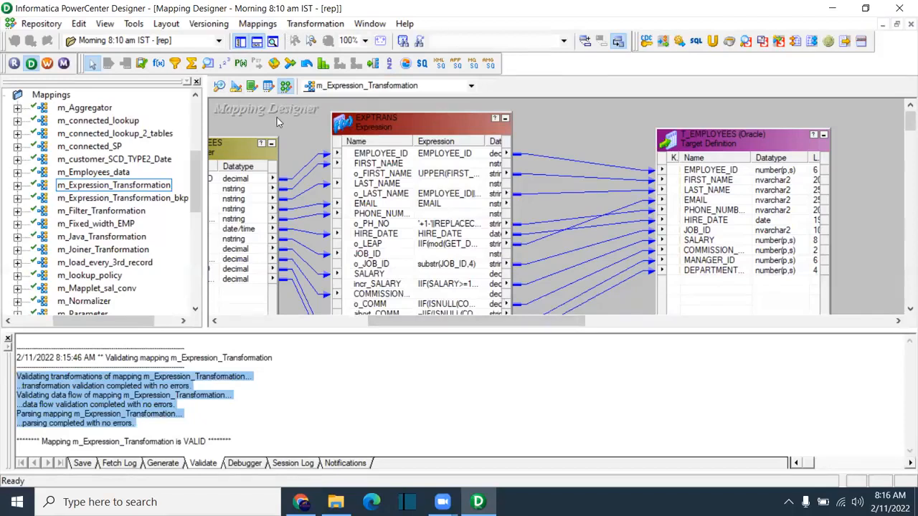
Step: Enlarge the workspace and review the validated SQ_EMPLOYEES → EXPTRANS → T_EMPLOYEES flow
{"action": "left_click", "coordinate": [257, 24]}
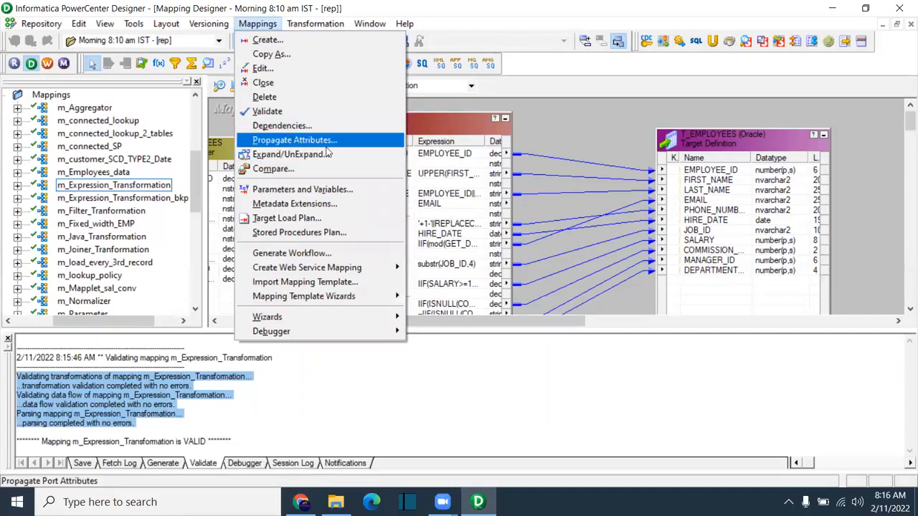
{"action": "left_click", "coordinate": [580, 292]}
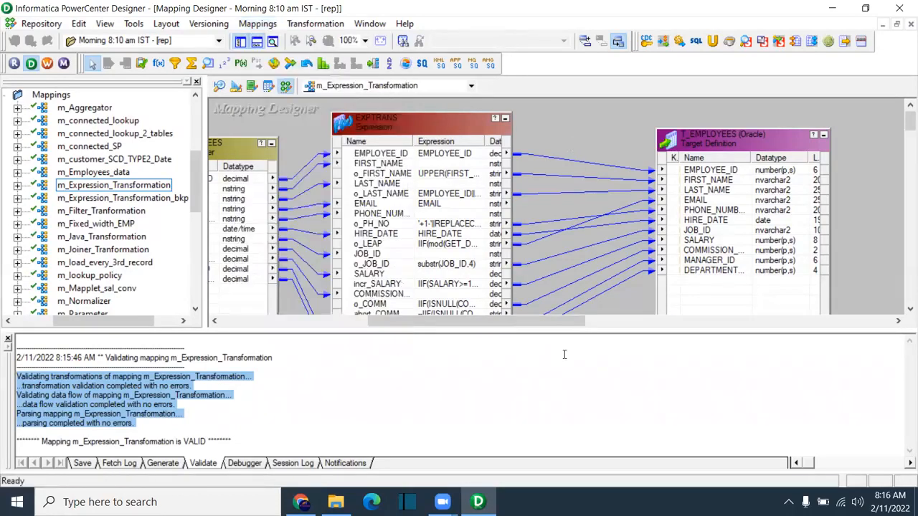
{"action": "left_click_drag", "start_coordinate": [541, 330], "coordinate": [541, 379]}
{"action": "left_click", "coordinate": [430, 279]}
{"action": "left_click_drag", "start_coordinate": [450, 371], "coordinate": [410, 370]}
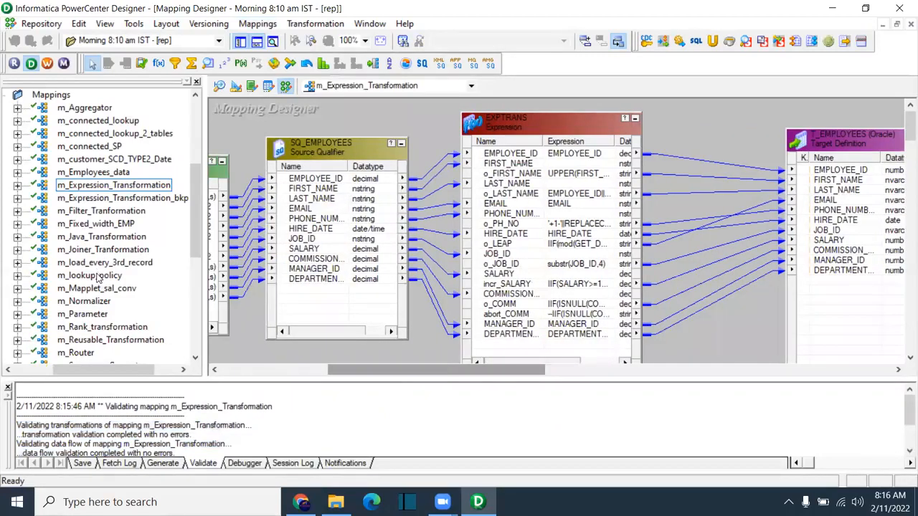
{"action": "scroll", "coordinate": [101, 283], "scroll_direction": "down", "scroll_amount": 4}
{"action": "scroll", "coordinate": [104, 287], "scroll_direction": "down", "scroll_amount": 2}
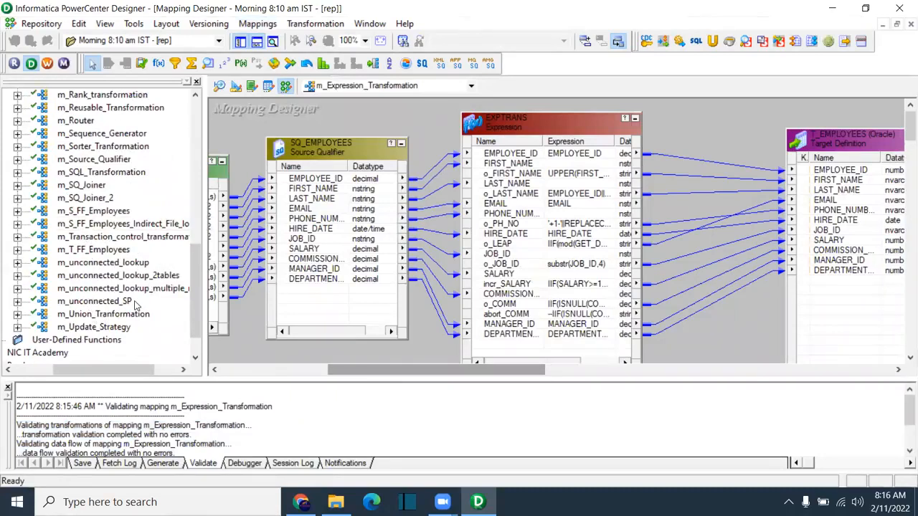
Step: Open m_Transaction_control_transformation and make the EMPLOYEES_COUNTRIES source tall enough for all columns
{"action": "double_click", "coordinate": [104, 238]}
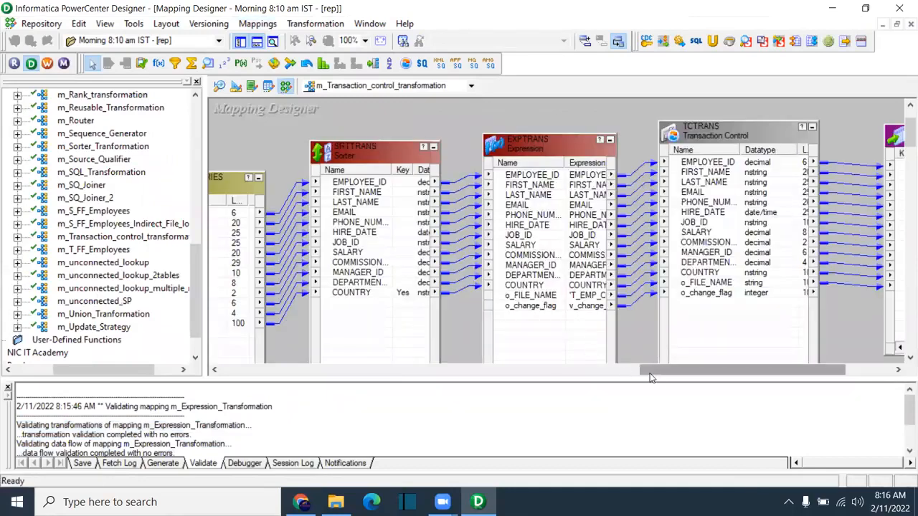
{"action": "left_click_drag", "start_coordinate": [665, 371], "coordinate": [575, 371]}
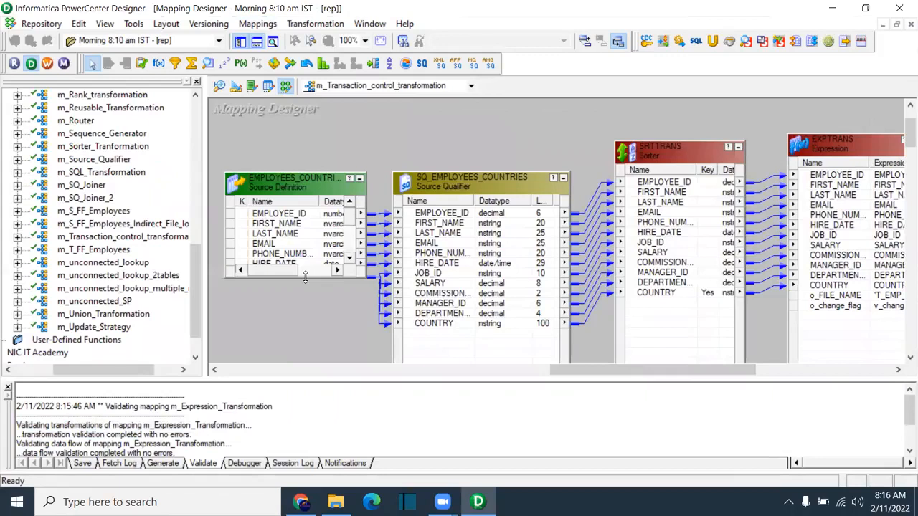
{"action": "left_click_drag", "start_coordinate": [305, 278], "coordinate": [305, 350]}
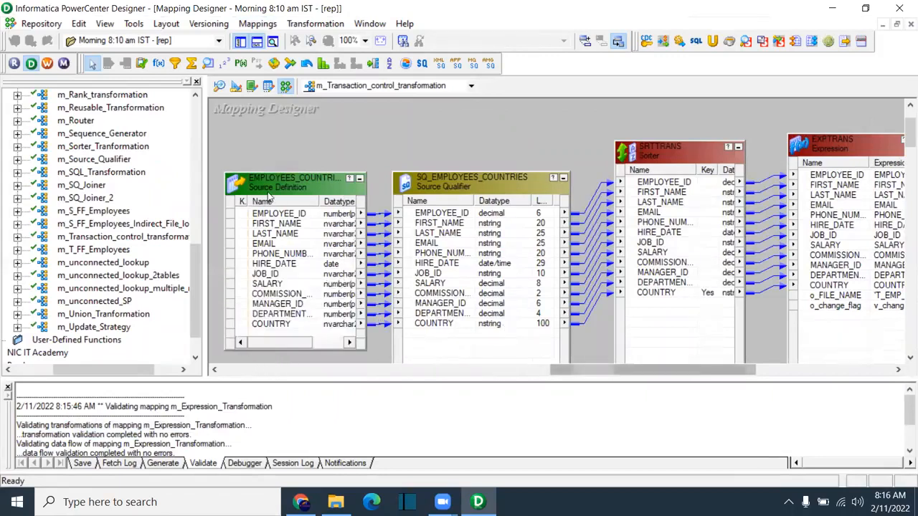
{"action": "left_click_drag", "start_coordinate": [226, 175], "coordinate": [211, 152]}
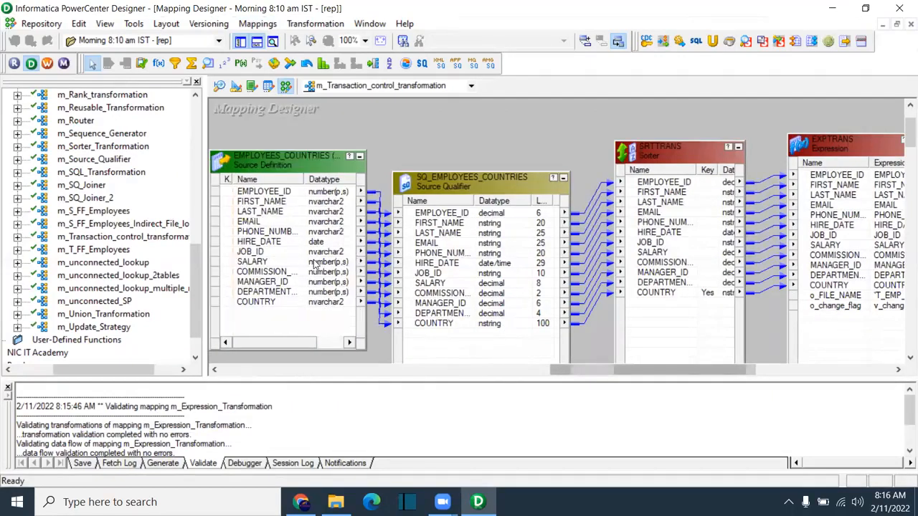
{"action": "left_click", "coordinate": [282, 232]}
{"action": "left_click_drag", "start_coordinate": [286, 344], "coordinate": [324, 345]}
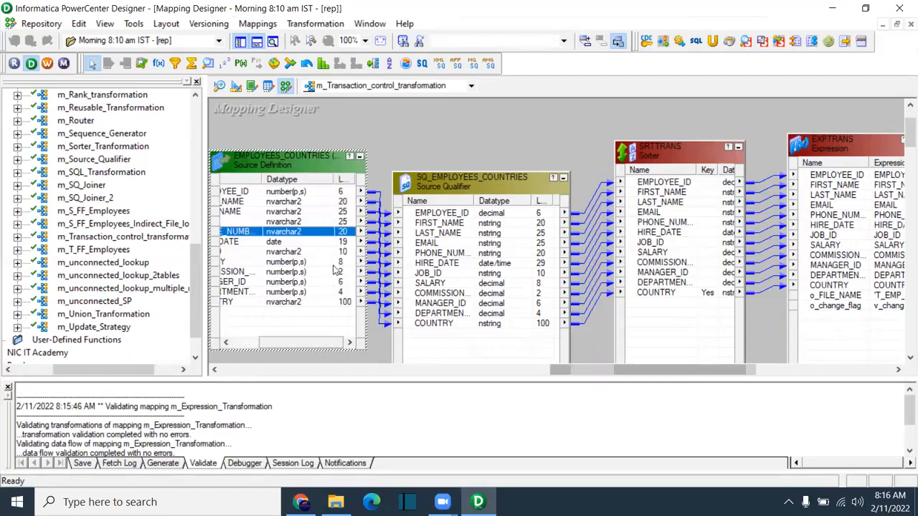
Step: Move SQ_EMPLOYEES_COUNTRIES up and widen the source so full column names and lengths show
{"action": "left_click", "coordinate": [345, 223]}
{"action": "left_click_drag", "start_coordinate": [467, 176], "coordinate": [468, 141]}
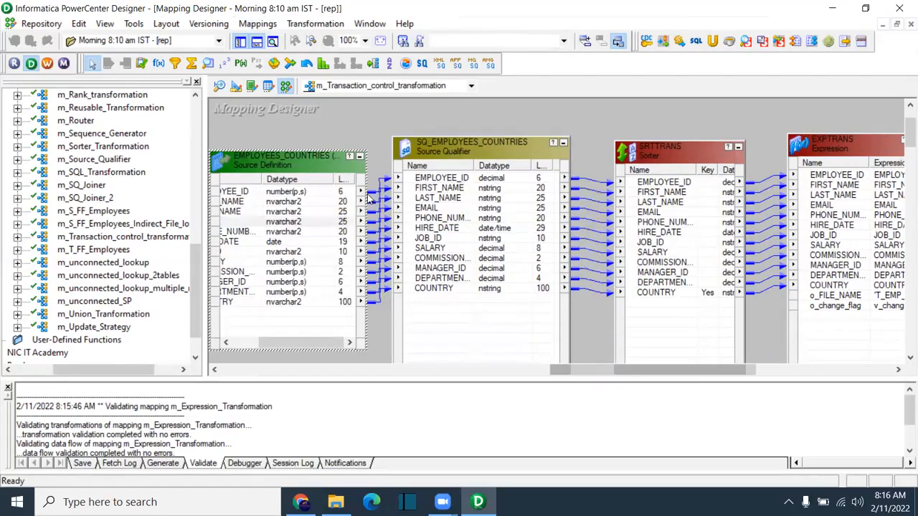
{"action": "left_click", "coordinate": [345, 223]}
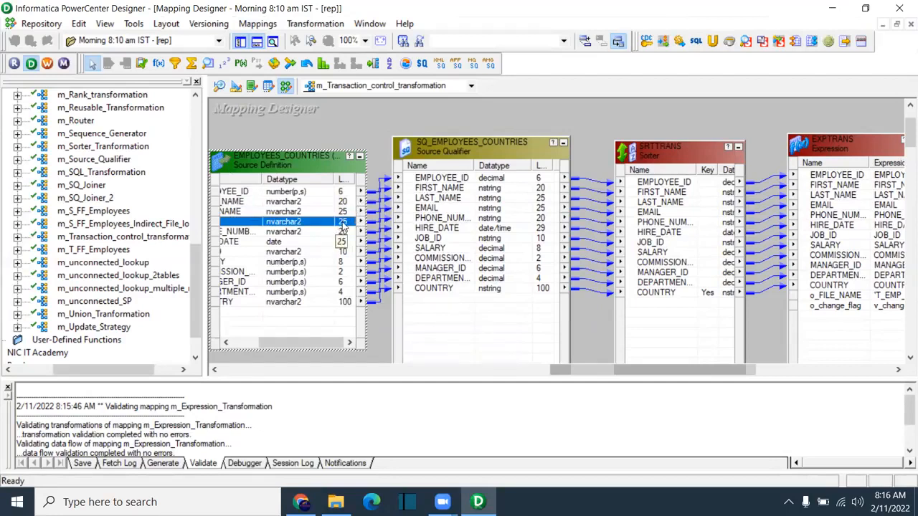
{"action": "left_click_drag", "start_coordinate": [568, 370], "coordinate": [548, 370]}
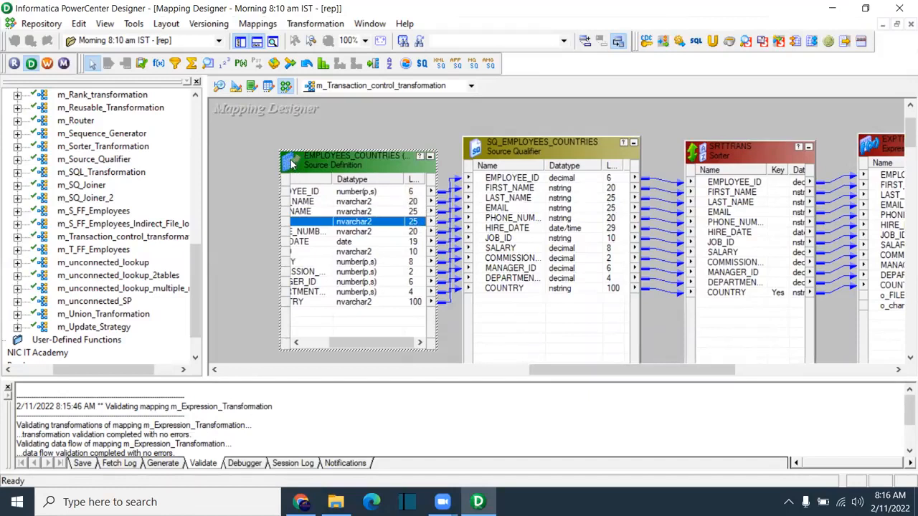
{"action": "left_click_drag", "start_coordinate": [282, 150], "coordinate": [251, 135]}
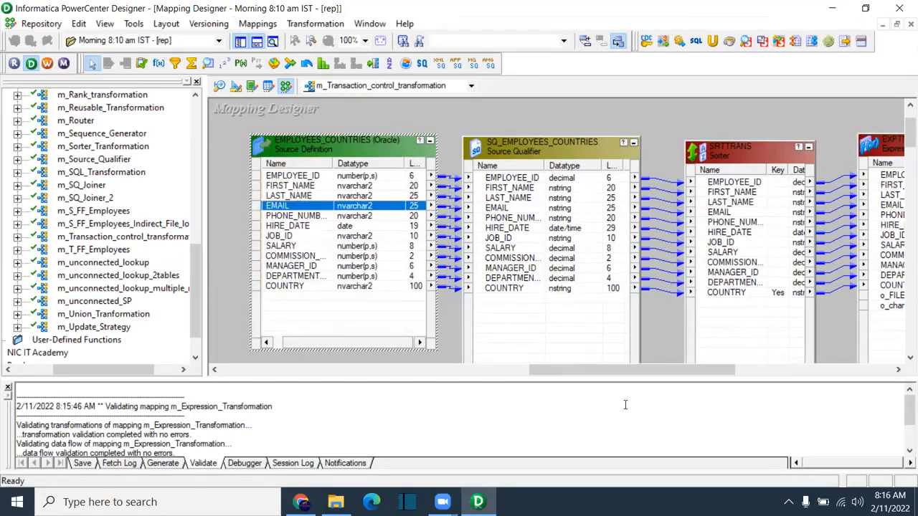
{"action": "mouse_move", "coordinate": [626, 377]}
{"action": "left_mouse_down"}
{"action": "mouse_move", "coordinate": [830, 377]}
{"action": "mouse_move", "coordinate": [517, 370]}
{"action": "mouse_move", "coordinate": [626, 373]}
{"action": "left_mouse_up"}
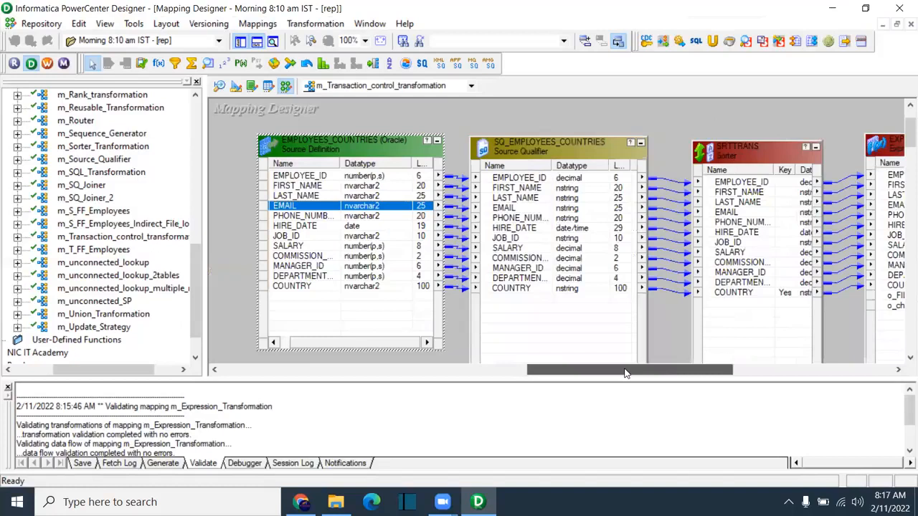
{"action": "left_click_drag", "start_coordinate": [344, 150], "coordinate": [322, 151]}
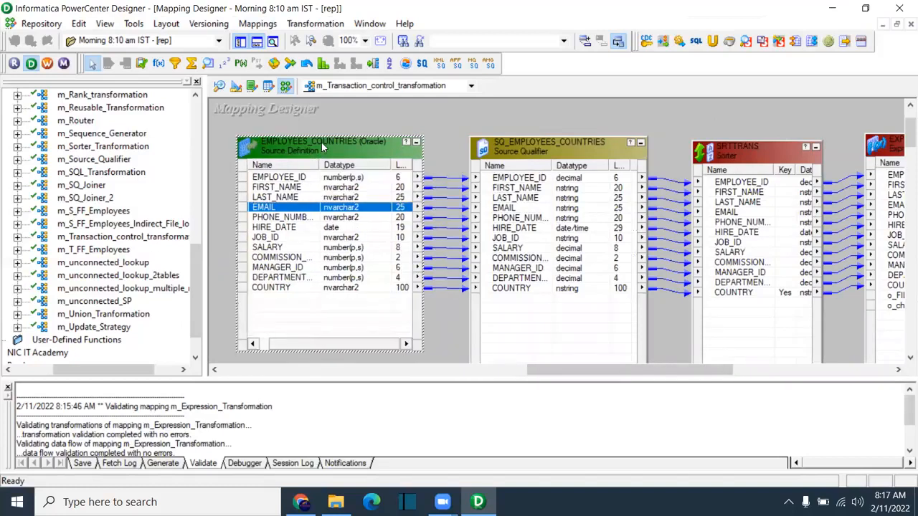
Step: View the EMPLOYEES_COUNTRIES source ports in Edit Transformations and close without changes
{"action": "right_click", "coordinate": [344, 212]}
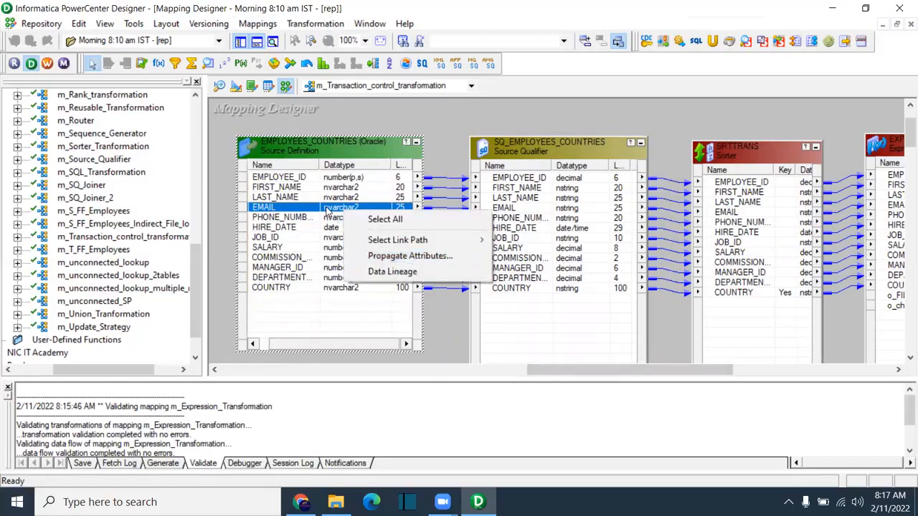
{"action": "key", "text": "Escape"}
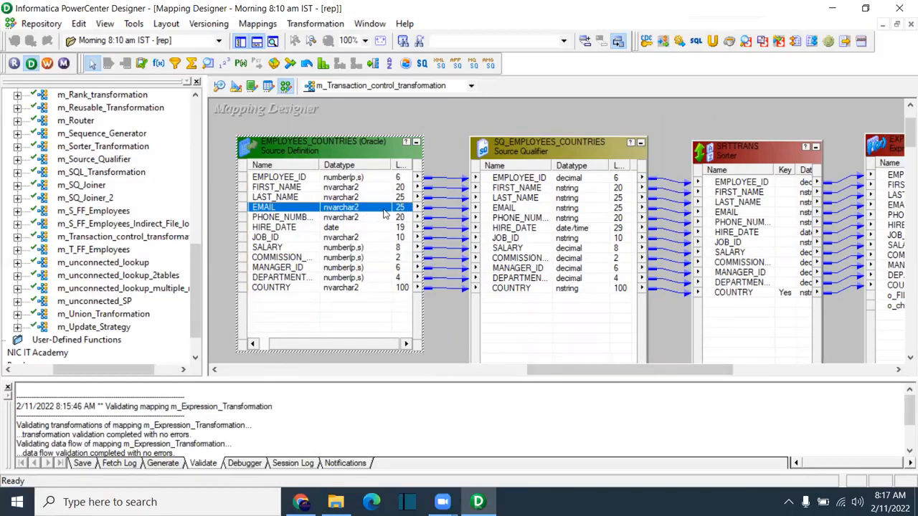
{"action": "double_click", "coordinate": [356, 207]}
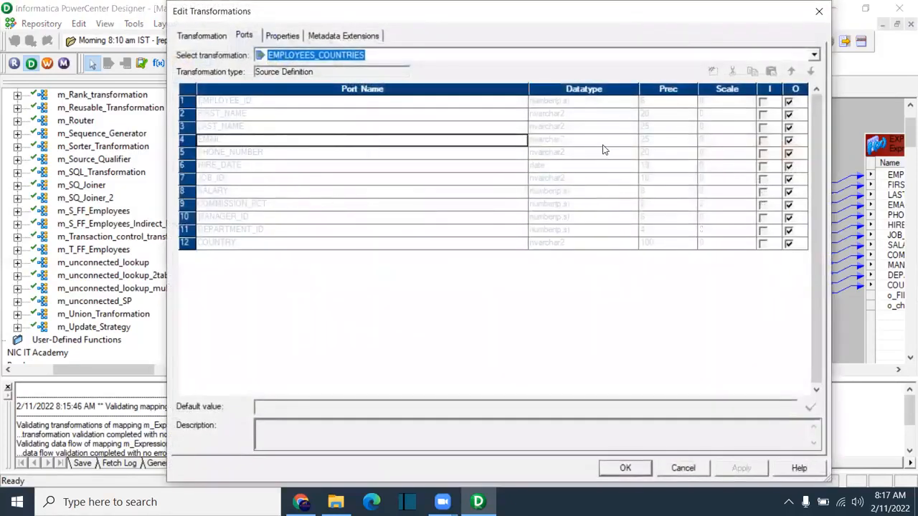
{"action": "left_click", "coordinate": [820, 13]}
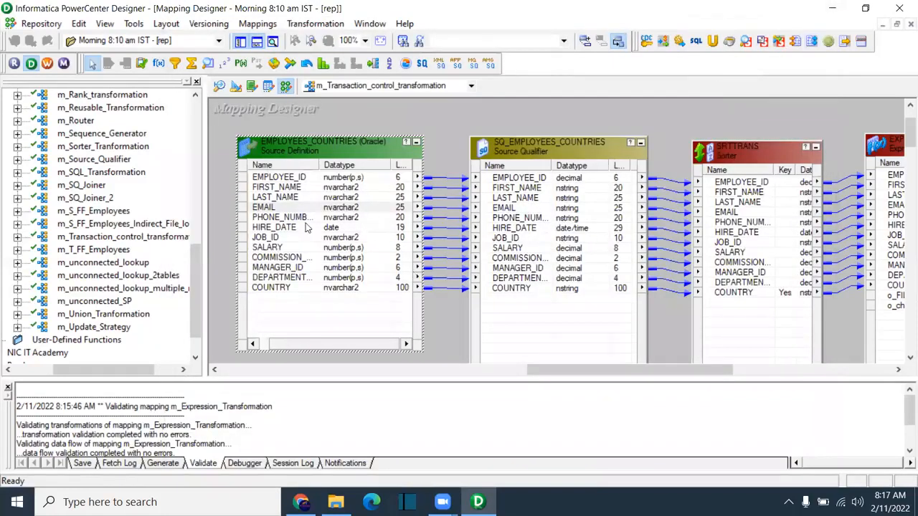
Step: Clear STUDENT_EPOCH from the Source Analyzer workspace
{"action": "left_click", "coordinate": [221, 86]}
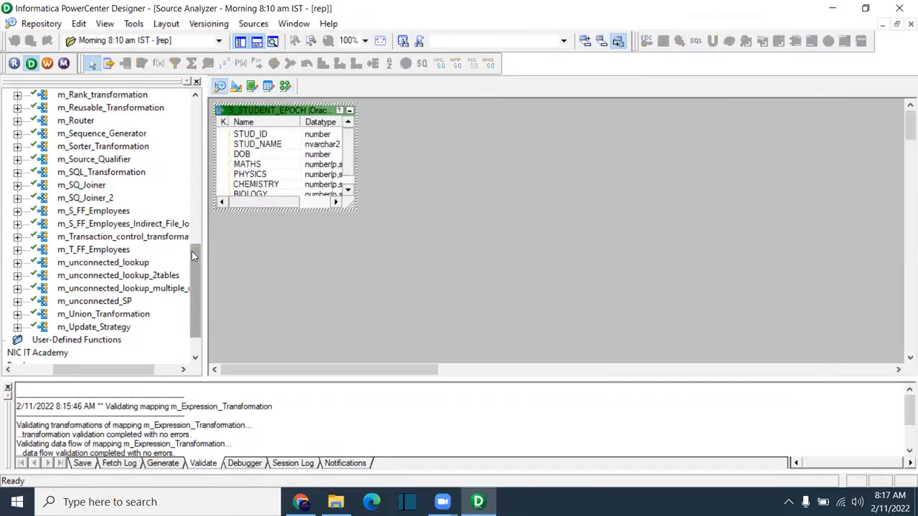
{"action": "left_click_drag", "start_coordinate": [193, 250], "coordinate": [200, 107]}
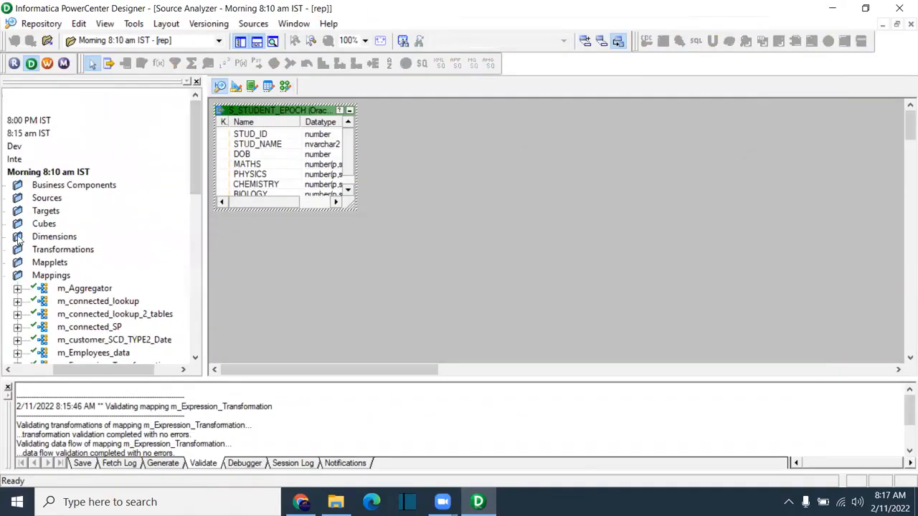
{"action": "left_click_drag", "start_coordinate": [84, 370], "coordinate": [38, 369]}
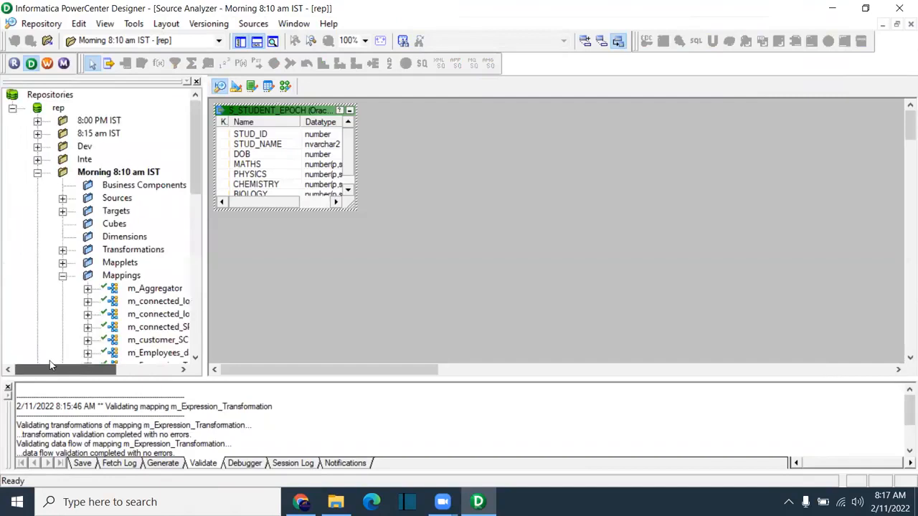
{"action": "right_click", "coordinate": [375, 235]}
{"action": "left_click", "coordinate": [414, 213]}
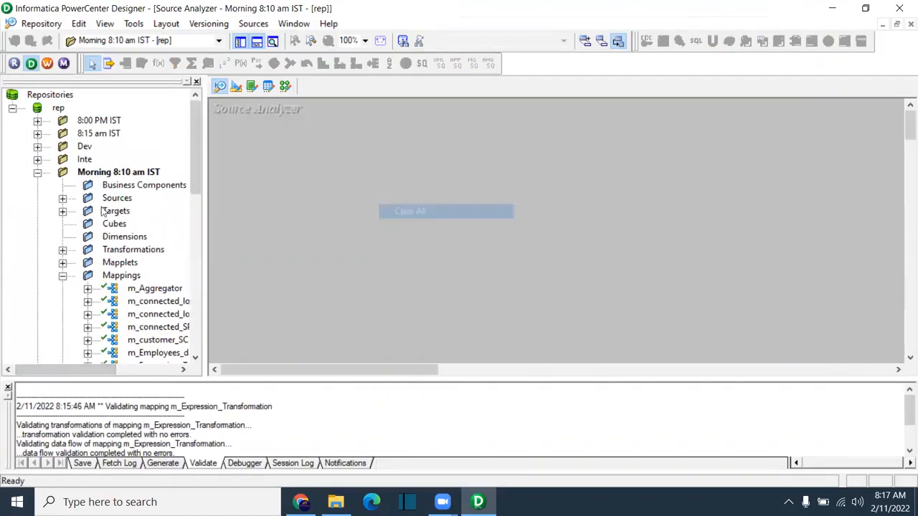
Step: Drag EMPLOYEES_COUNTRIES from Sources > Oracle_Src into Source Analyzer and enlarge it to show every column
{"action": "left_click", "coordinate": [62, 198]}
{"action": "left_click_drag", "start_coordinate": [63, 369], "coordinate": [120, 372]}
{"action": "left_click", "coordinate": [44, 237]}
{"action": "scroll", "coordinate": [132, 283], "scroll_direction": "down", "scroll_amount": 1}
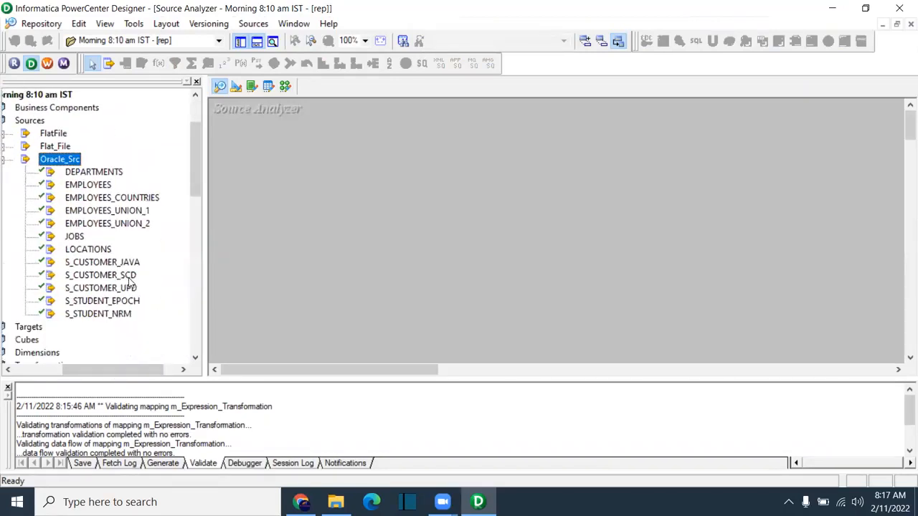
{"action": "left_click", "coordinate": [116, 201]}
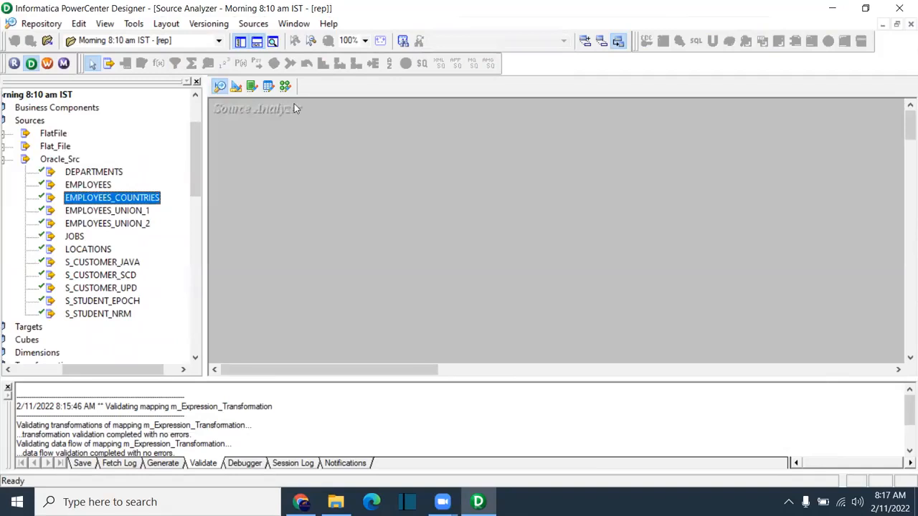
{"action": "left_click", "coordinate": [285, 86]}
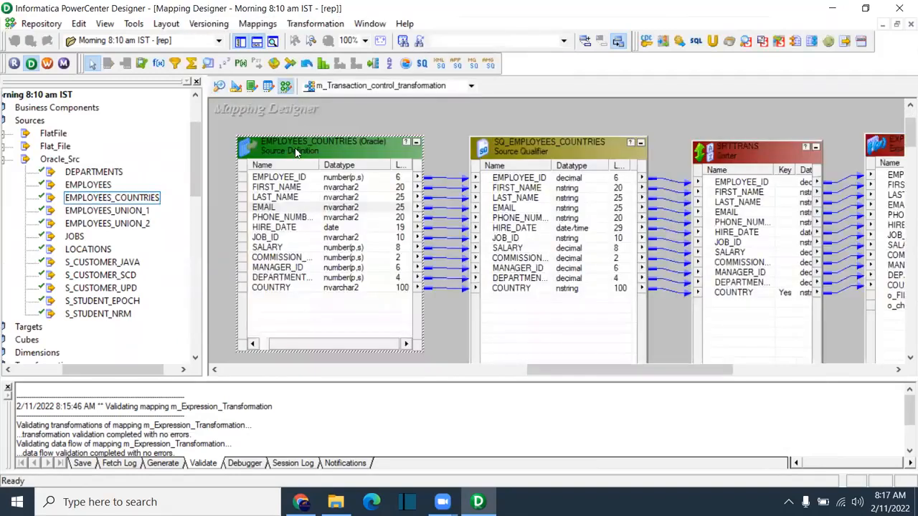
{"action": "left_click", "coordinate": [219, 86]}
{"action": "left_click_drag", "start_coordinate": [132, 200], "coordinate": [322, 165]}
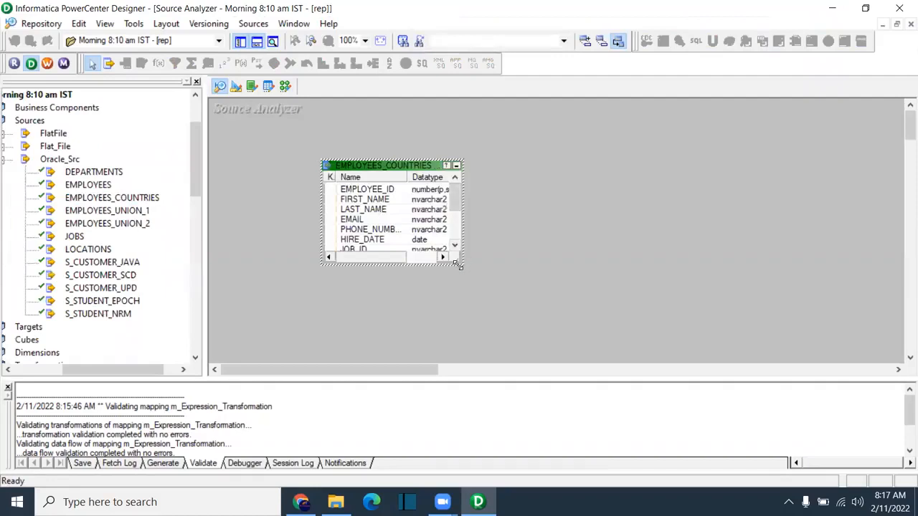
{"action": "left_click_drag", "start_coordinate": [457, 264], "coordinate": [603, 362]}
Step: Change the EMAIL column precision from 25 to 50 in EMPLOYEES_COUNTRIES, then return to Mapping Designer
{"action": "double_click", "coordinate": [381, 222]}
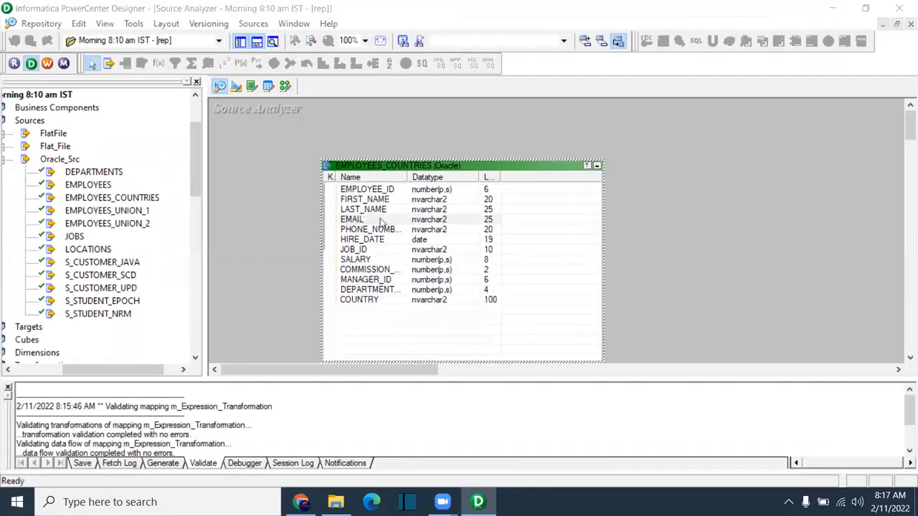
{"action": "left_click", "coordinate": [518, 140]}
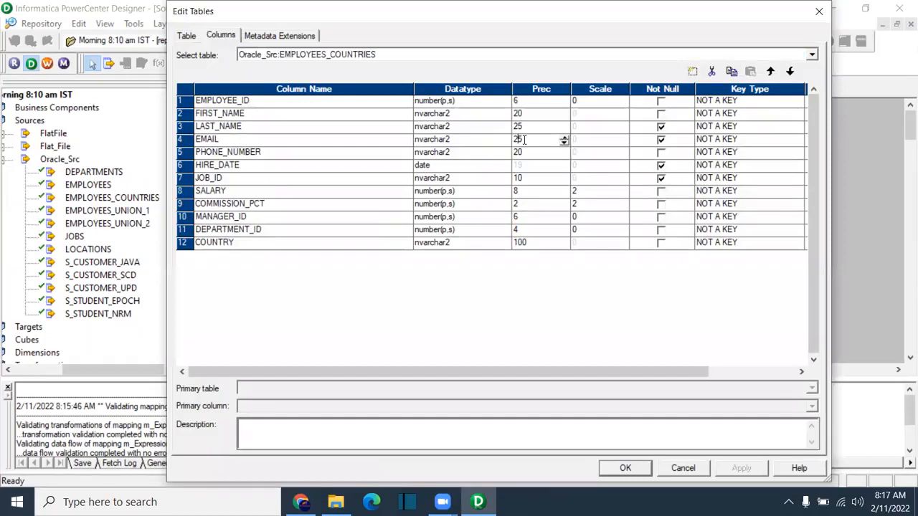
{"action": "type", "text": "50"}
{"action": "left_click", "coordinate": [624, 470]}
{"action": "left_click", "coordinate": [286, 86]}
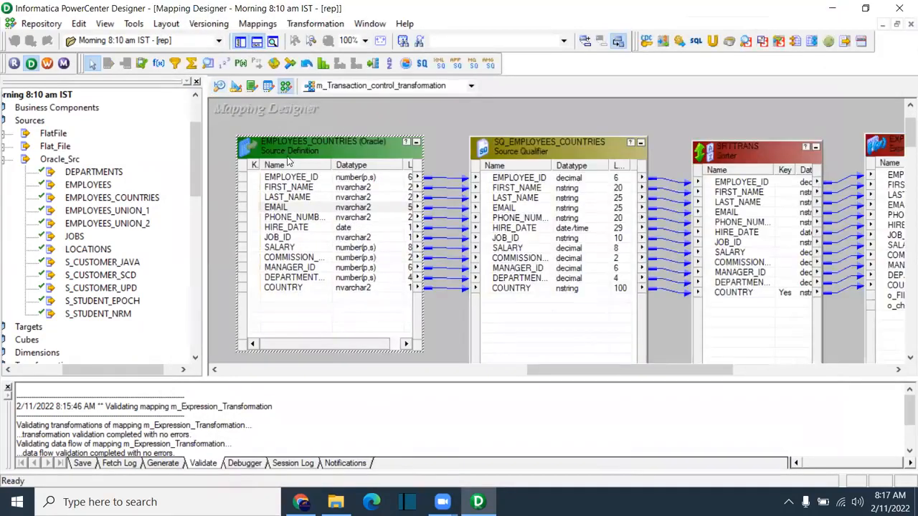
Step: Compare EMAIL ports in the source and SQ_EMPLOYEES_COUNTRIES, and widen the Sorter to show datatypes
{"action": "left_click_drag", "start_coordinate": [237, 138], "coordinate": [217, 134]}
{"action": "left_click", "coordinate": [286, 205]}
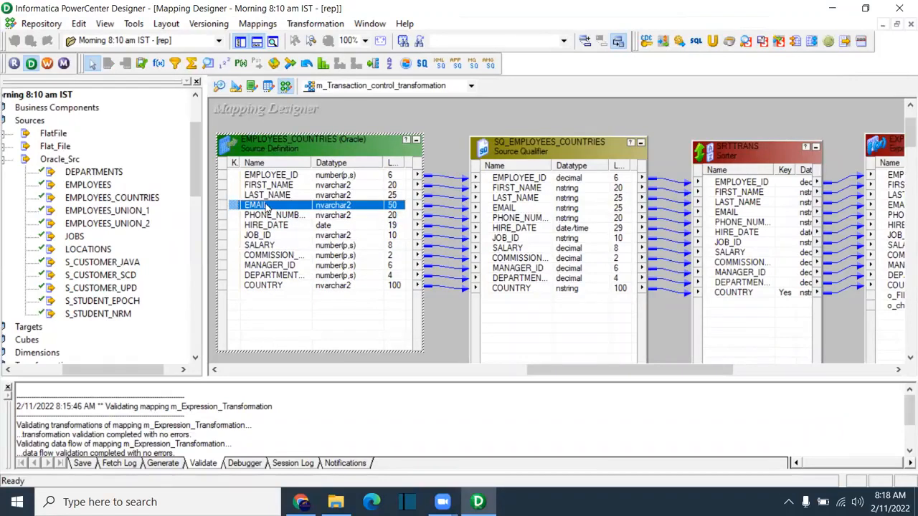
{"action": "left_click", "coordinate": [539, 208]}
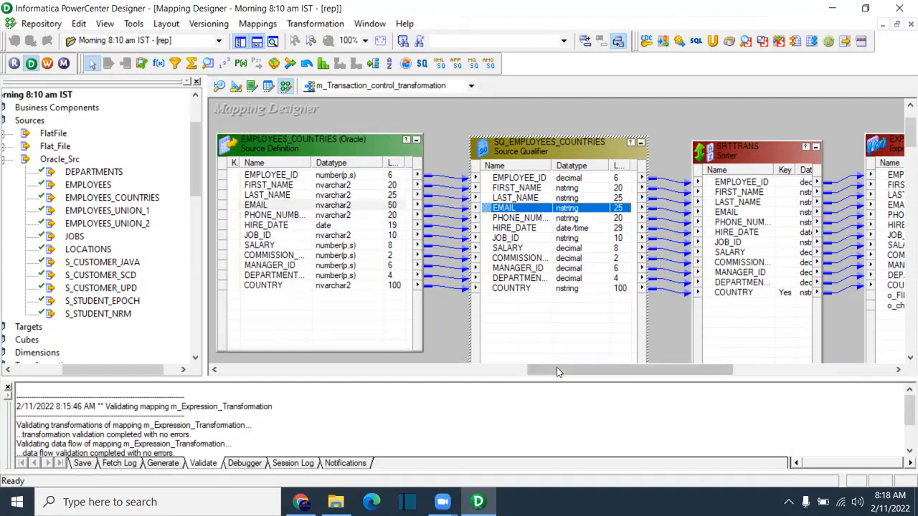
{"action": "left_click_drag", "start_coordinate": [577, 371], "coordinate": [646, 373]}
{"action": "left_click_drag", "start_coordinate": [688, 152], "coordinate": [713, 150]}
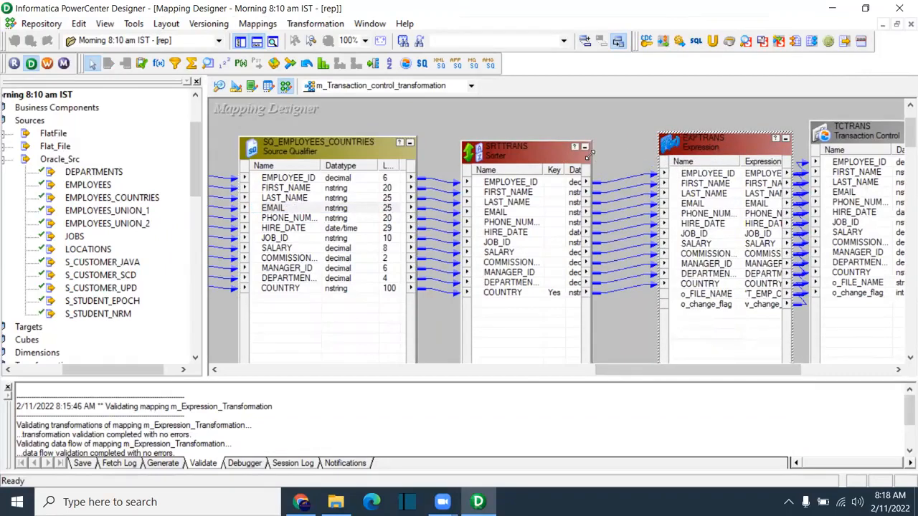
{"action": "left_click_drag", "start_coordinate": [590, 153], "coordinate": [636, 130]}
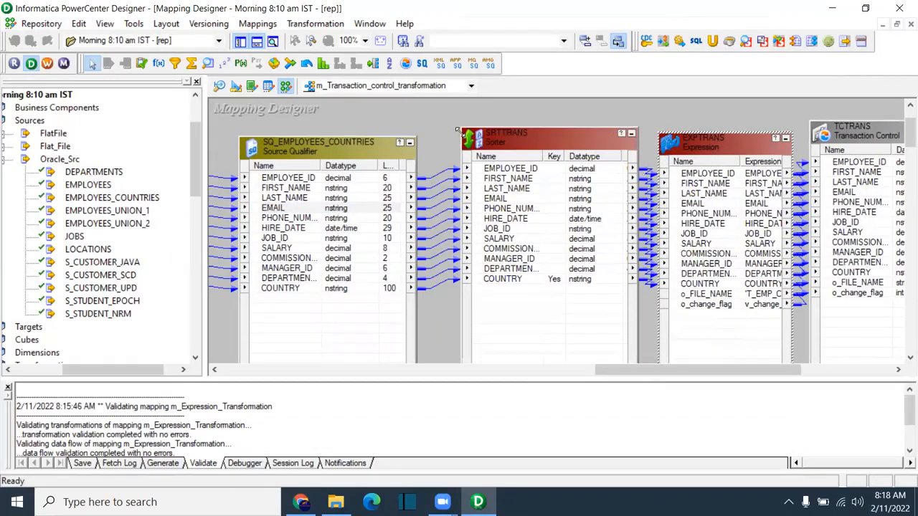
{"action": "left_click_drag", "start_coordinate": [456, 130], "coordinate": [439, 139]}
{"action": "left_click", "coordinate": [487, 208]}
Step: Spread the Expression, Transaction Control and flat-file target boxes to the right for readability
{"action": "left_click_drag", "start_coordinate": [626, 376], "coordinate": [716, 376]}
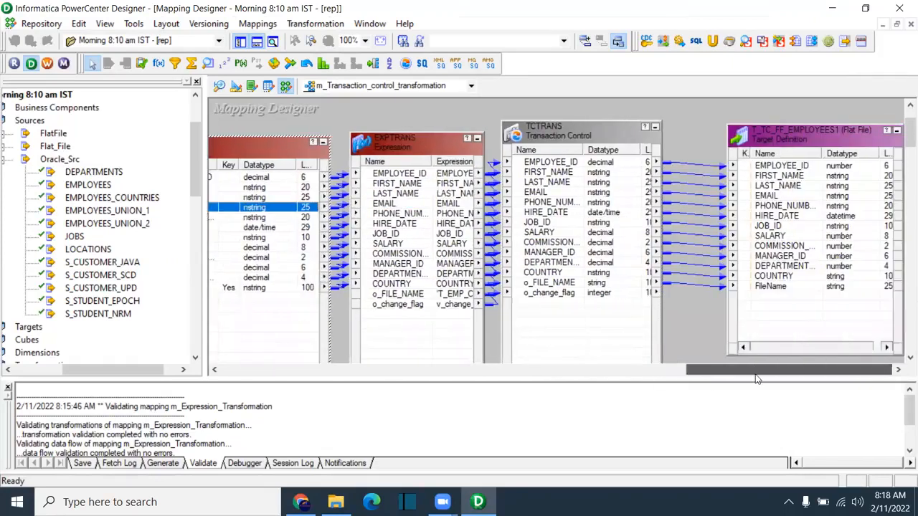
{"action": "left_click_drag", "start_coordinate": [767, 143], "coordinate": [826, 147]}
{"action": "left_click_drag", "start_coordinate": [592, 136], "coordinate": [680, 138]}
{"action": "left_click_drag", "start_coordinate": [445, 150], "coordinate": [579, 117]}
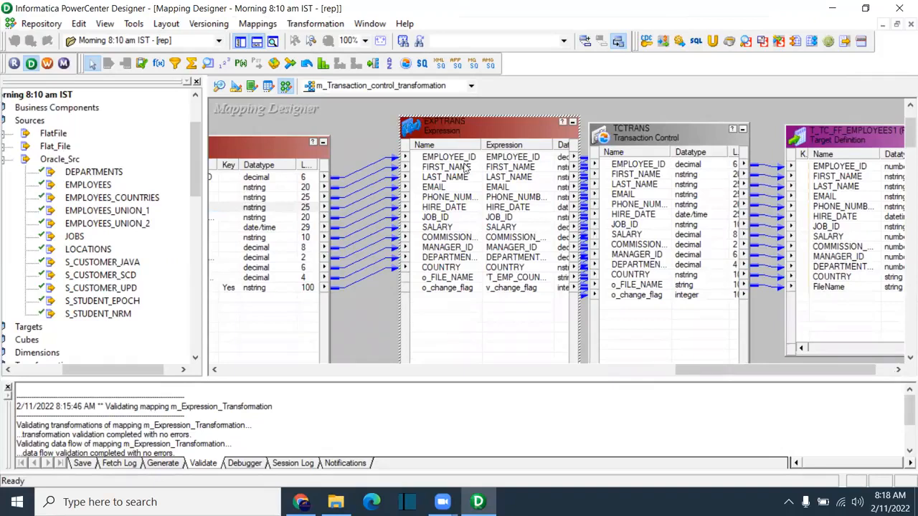
{"action": "left_click_drag", "start_coordinate": [706, 370], "coordinate": [722, 377]}
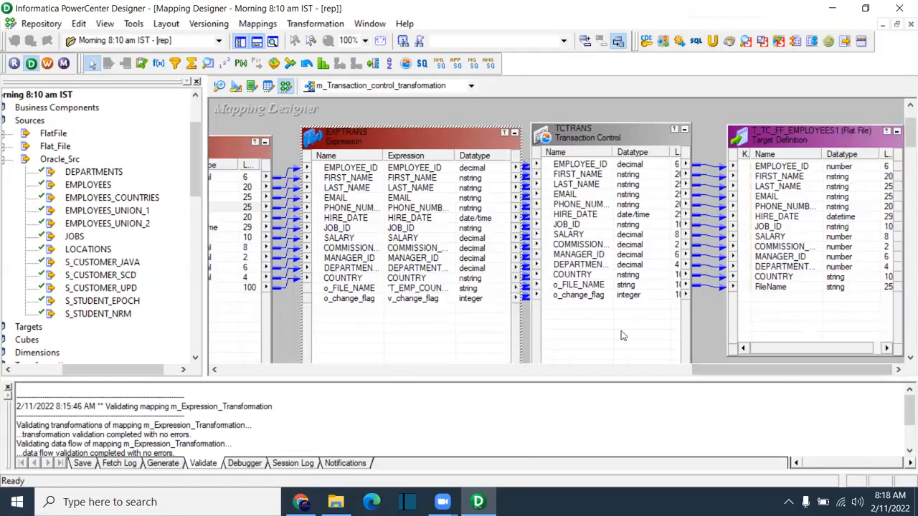
{"action": "left_click_drag", "start_coordinate": [610, 157], "coordinate": [629, 144]}
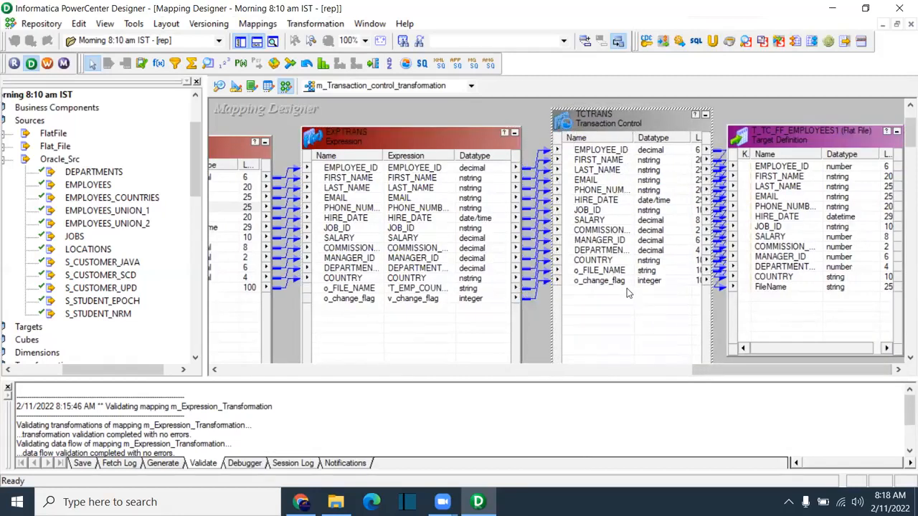
{"action": "left_click_drag", "start_coordinate": [825, 137], "coordinate": [883, 132]}
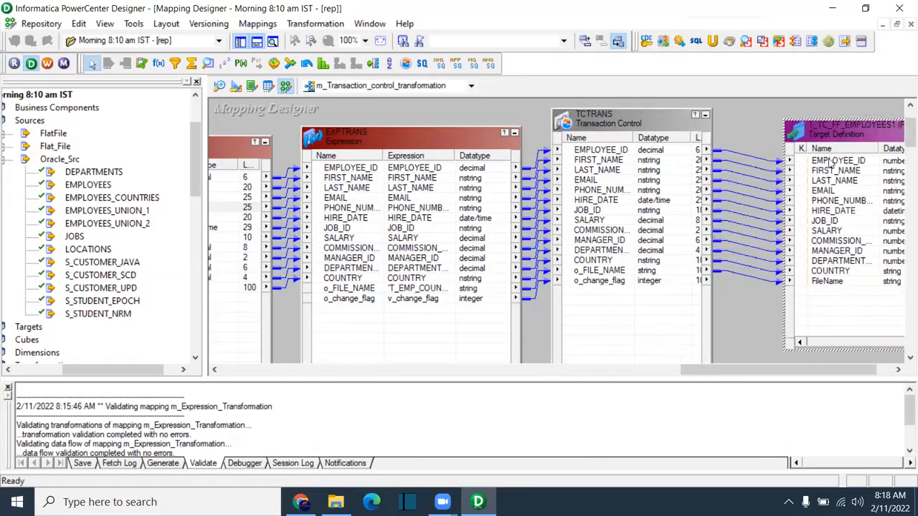
{"action": "left_click", "coordinate": [710, 135]}
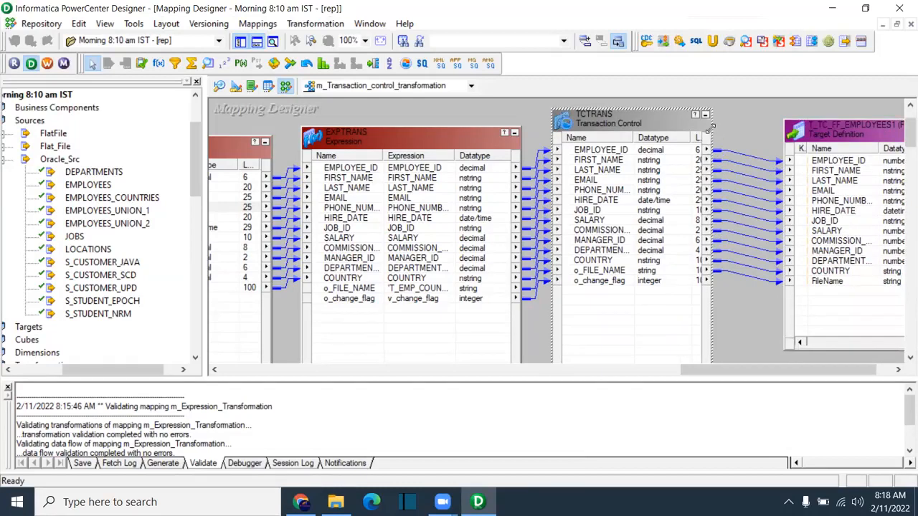
{"action": "left_click_drag", "start_coordinate": [778, 379], "coordinate": [615, 378]}
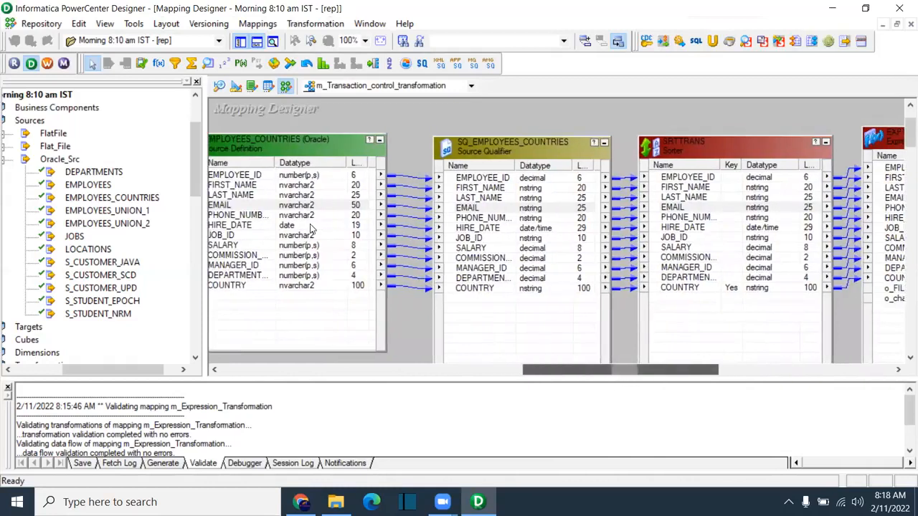
{"action": "left_click", "coordinate": [311, 207]}
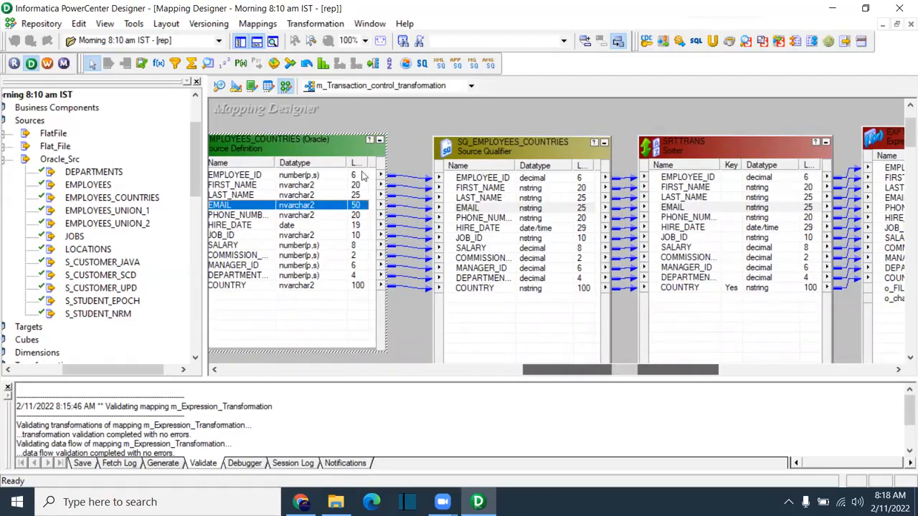
Step: Propagate the source EMAIL precision of 50 forward, updating 4 downstream ports through TCTRANS
{"action": "right_click", "coordinate": [304, 207]}
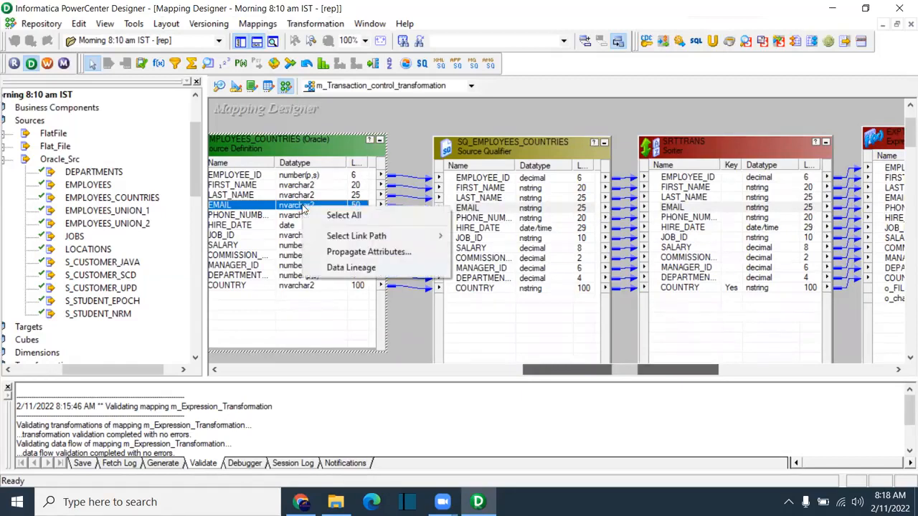
{"action": "left_click", "coordinate": [366, 255]}
{"action": "left_click", "coordinate": [327, 136]}
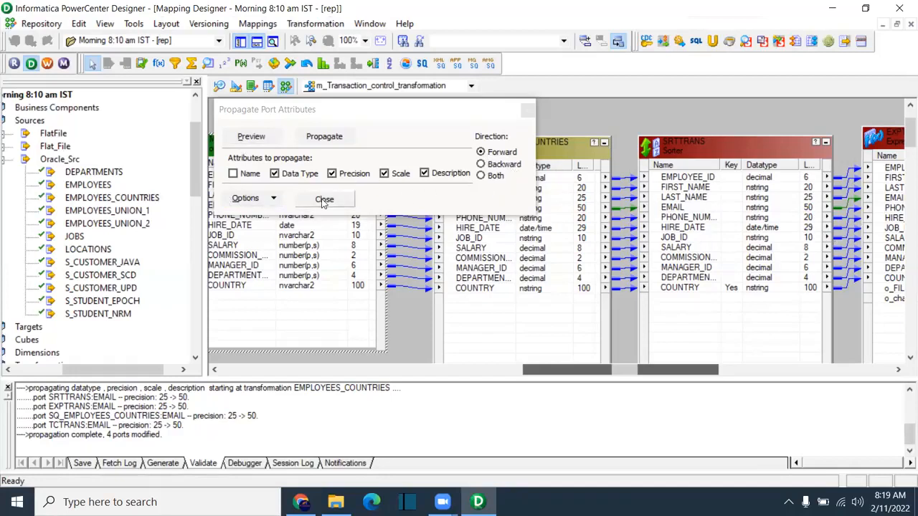
{"action": "left_click", "coordinate": [271, 200]}
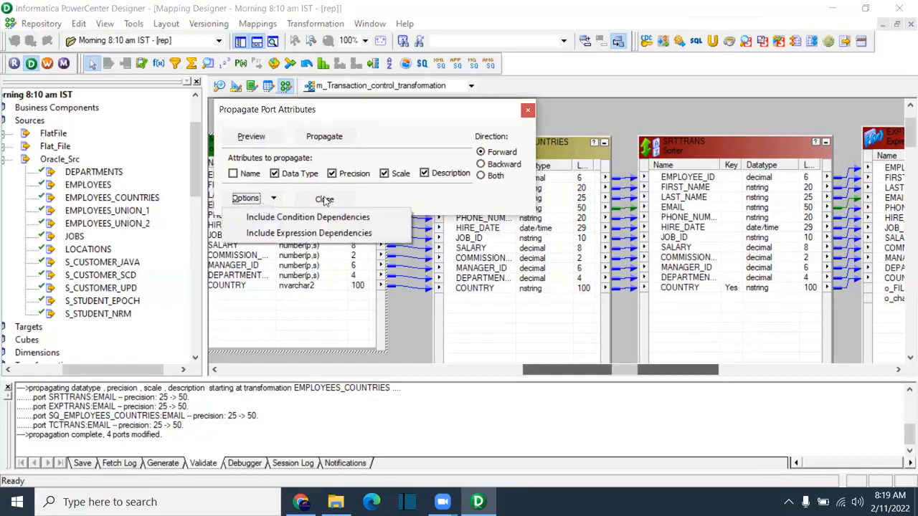
{"action": "left_click", "coordinate": [421, 200]}
{"action": "left_click", "coordinate": [527, 110]}
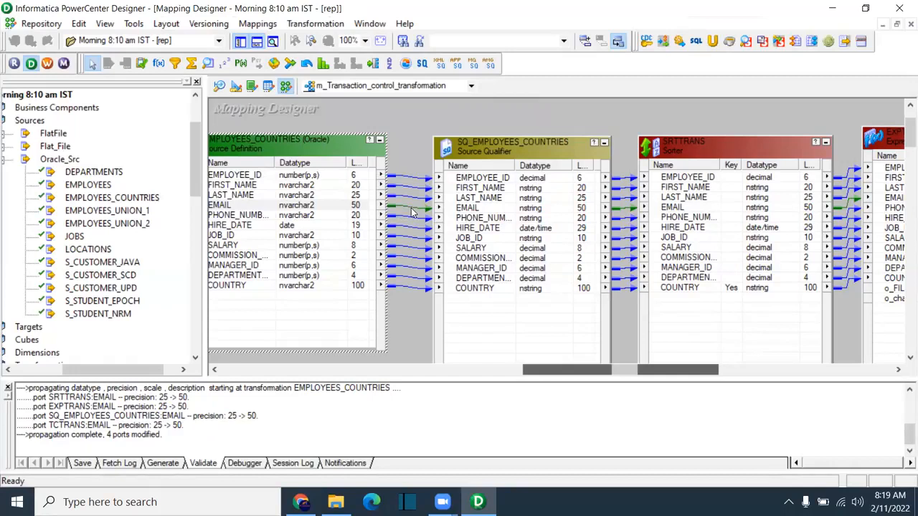
Step: Check that T_TC_FF_EMPLOYEES1's EMAIL port is still 25, then switch to Target Designer
{"action": "left_click_drag", "start_coordinate": [588, 373], "coordinate": [763, 346]}
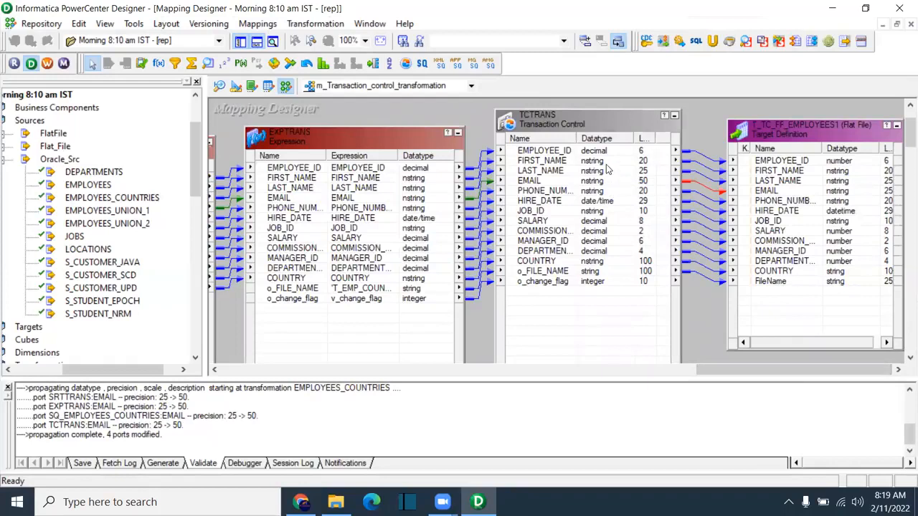
{"action": "left_click_drag", "start_coordinate": [347, 143], "coordinate": [343, 142]}
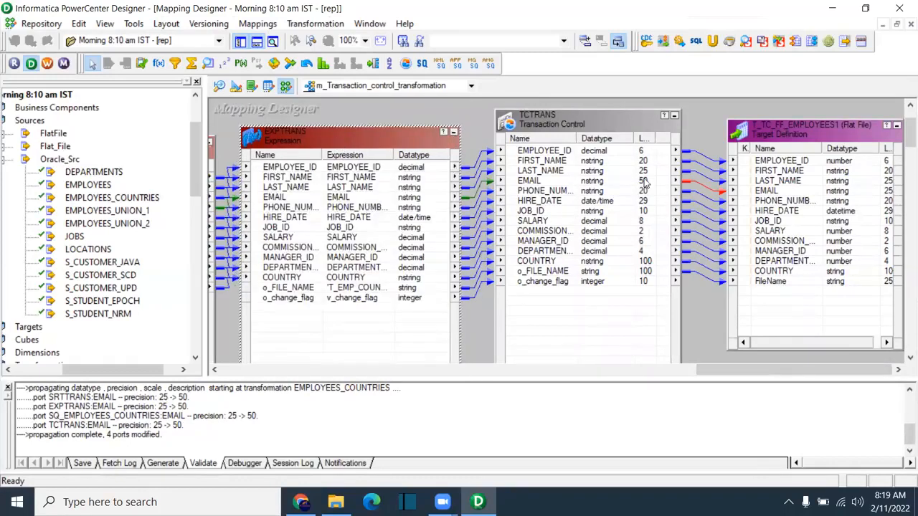
{"action": "left_click", "coordinate": [779, 194]}
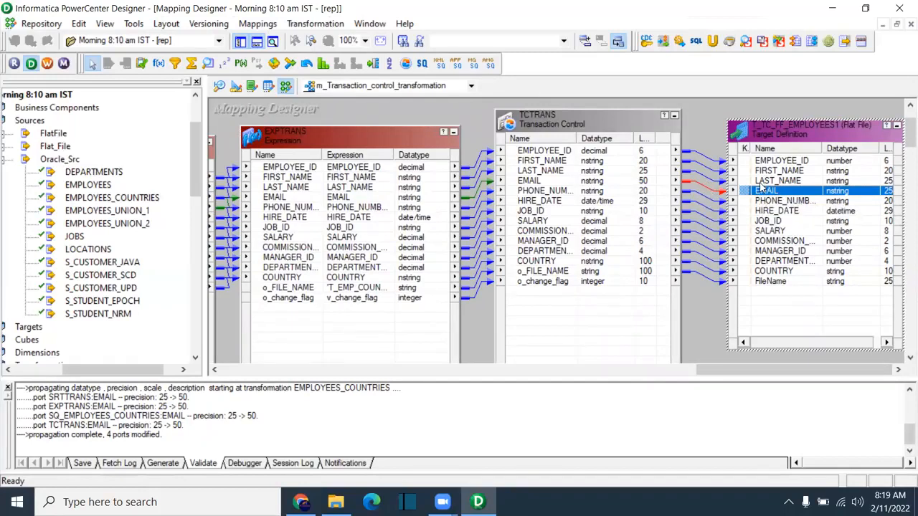
{"action": "left_click", "coordinate": [237, 87]}
Step: Clear the workspace and place the T_TC_FF_EMPLOYEES1 target definition in it
{"action": "right_click", "coordinate": [453, 163]}
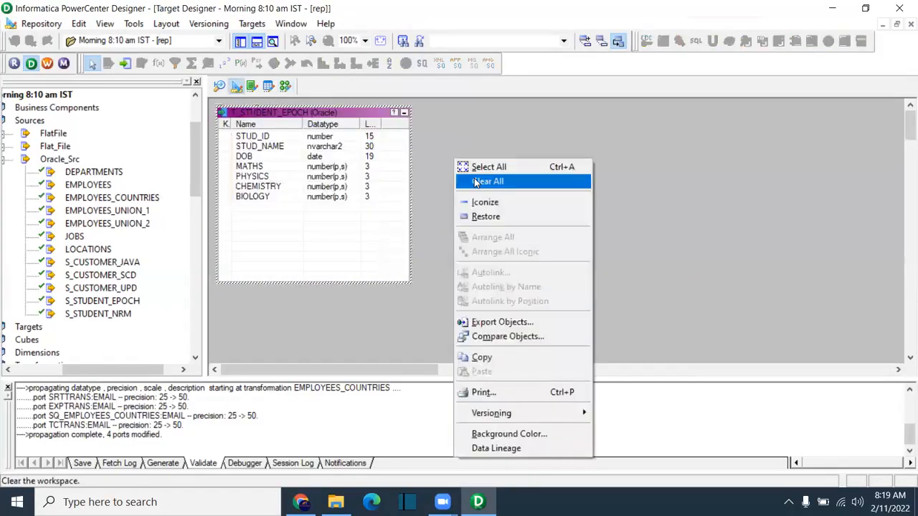
{"action": "left_click", "coordinate": [474, 178]}
{"action": "left_click_drag", "start_coordinate": [111, 370], "coordinate": [65, 369]}
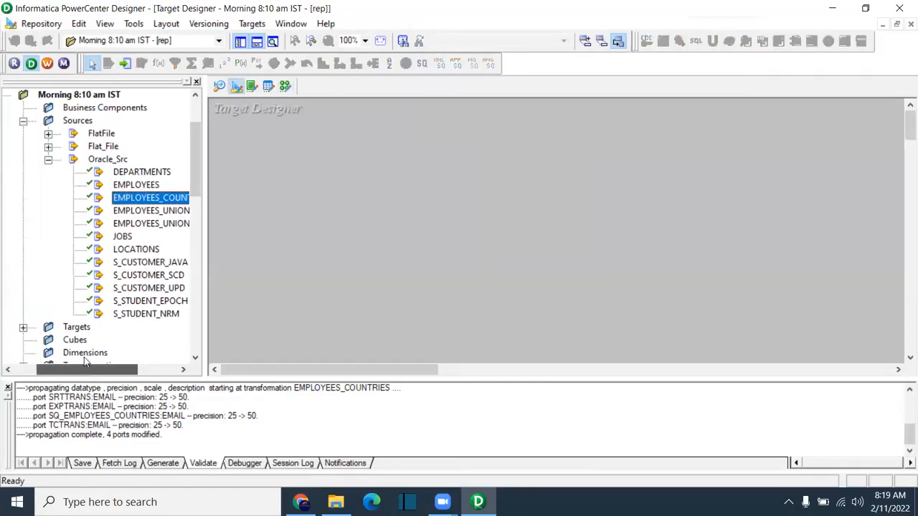
{"action": "left_click", "coordinate": [48, 159]}
{"action": "left_click", "coordinate": [23, 173]}
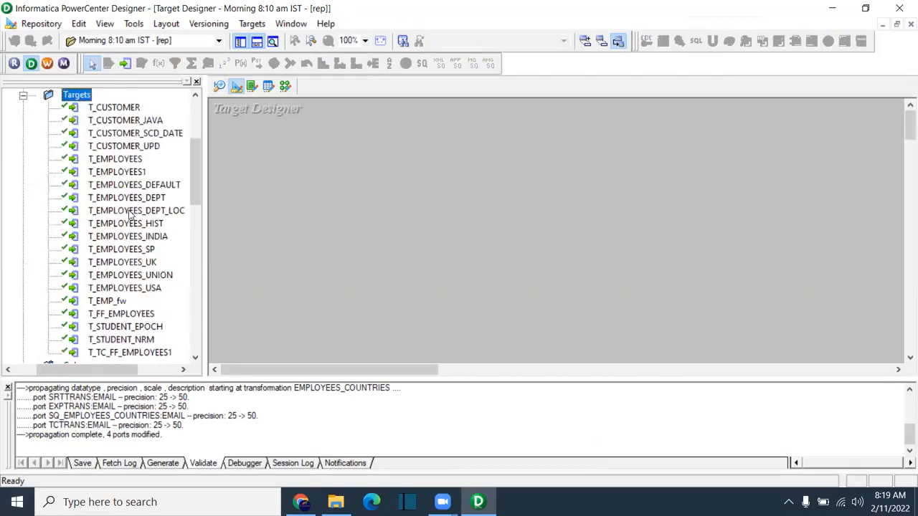
{"action": "scroll", "coordinate": [126, 298], "scroll_direction": "down", "scroll_amount": 1}
{"action": "left_click_drag", "start_coordinate": [111, 316], "coordinate": [358, 179]}
Step: Raise the target's EMAIL column precision to 50, then go back to the Mapping Designer
{"action": "double_click", "coordinate": [406, 227]}
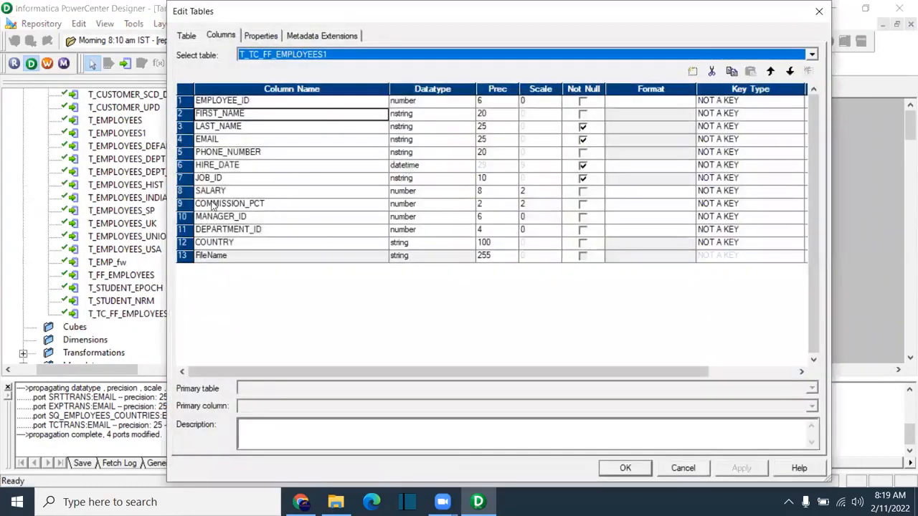
{"action": "left_click", "coordinate": [483, 139]}
{"action": "type", "text": "50"}
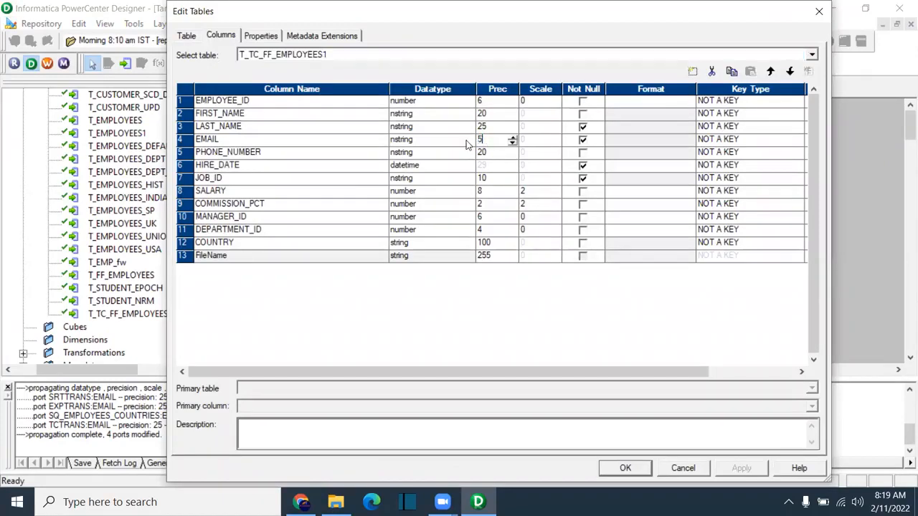
{"action": "left_click", "coordinate": [643, 472]}
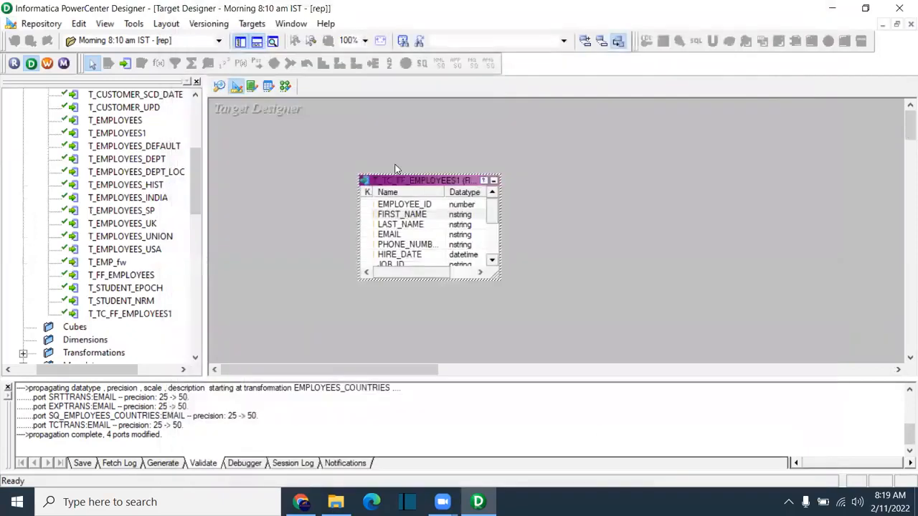
{"action": "left_click", "coordinate": [285, 87]}
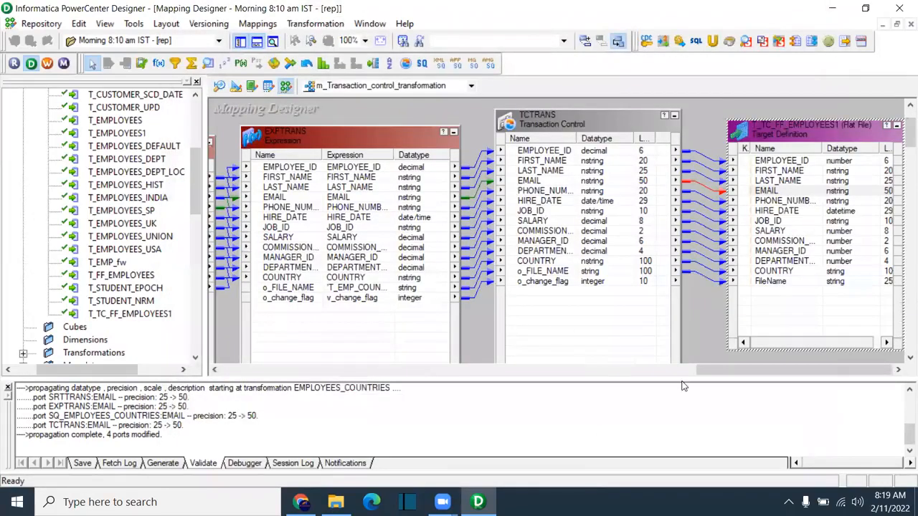
Step: Save m_Expression_Transformation_bkp to the repository with Ctrl+S, with EMAIL at 50 throughout
{"action": "left_click_drag", "start_coordinate": [753, 373], "coordinate": [568, 351]}
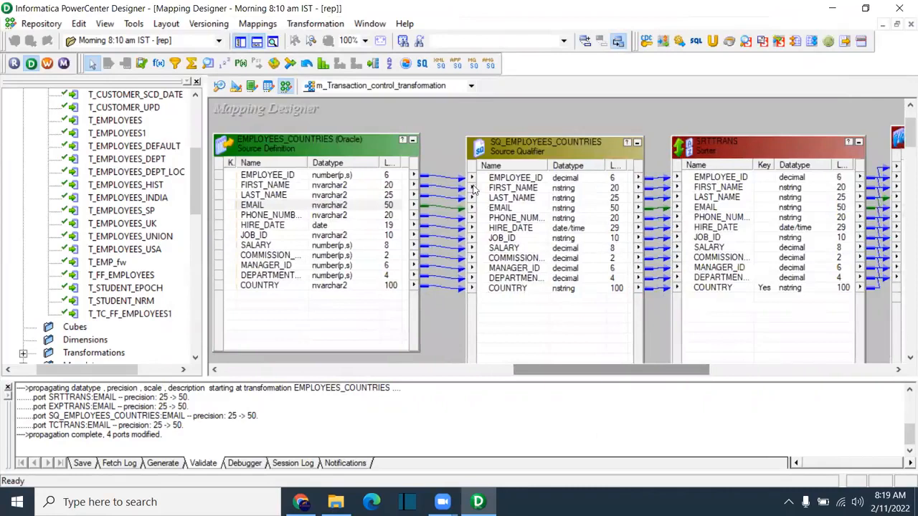
{"action": "key", "text": "ctrl+s"}
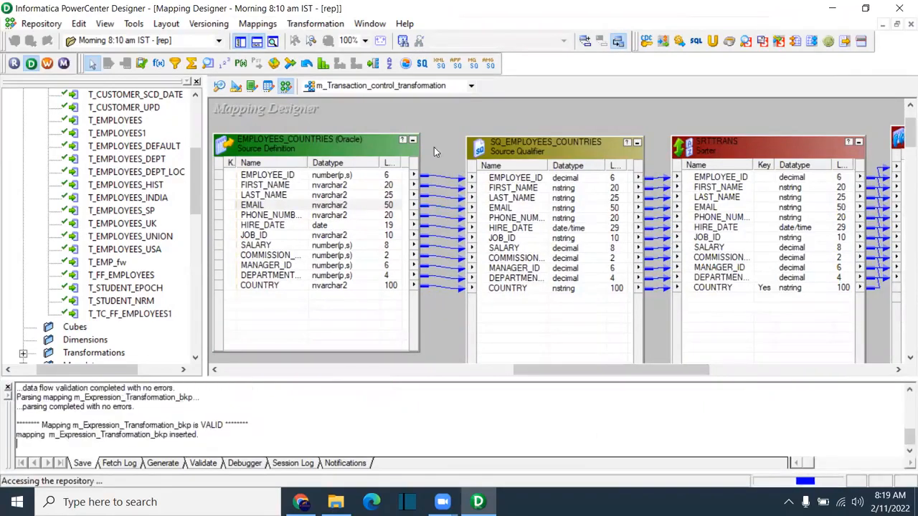
{"action": "left_click", "coordinate": [259, 24]}
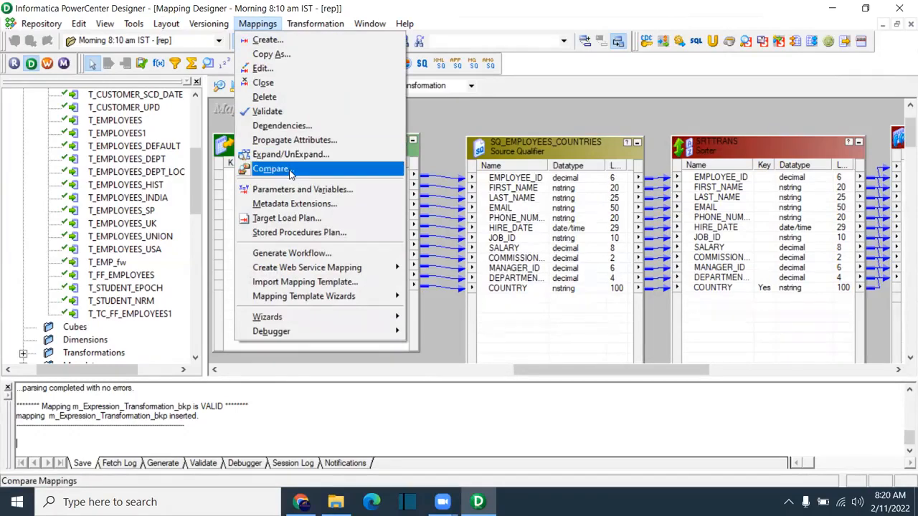
Step: Load the m_Expression_Transformation_bkp mapping from the mapping list
{"action": "left_click", "coordinate": [438, 103]}
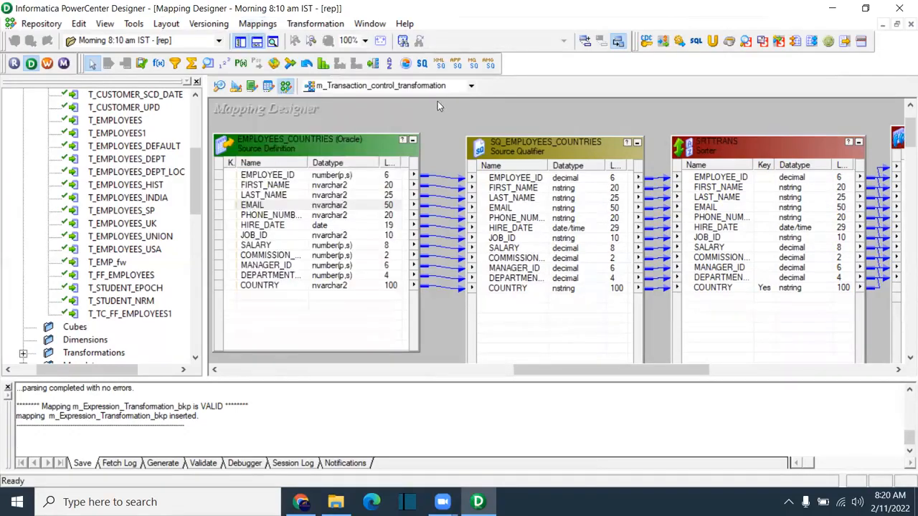
{"action": "left_click", "coordinate": [402, 87]}
{"action": "left_click", "coordinate": [392, 124]}
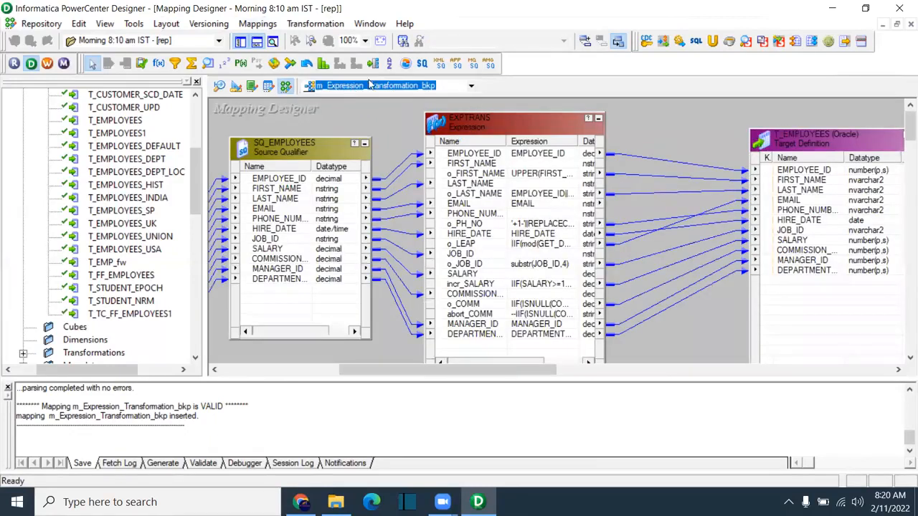
Step: Change the EXPTRANS o_PH_NO expression's phone prefix from '+1-' to '+91-'
{"action": "double_click", "coordinate": [462, 285]}
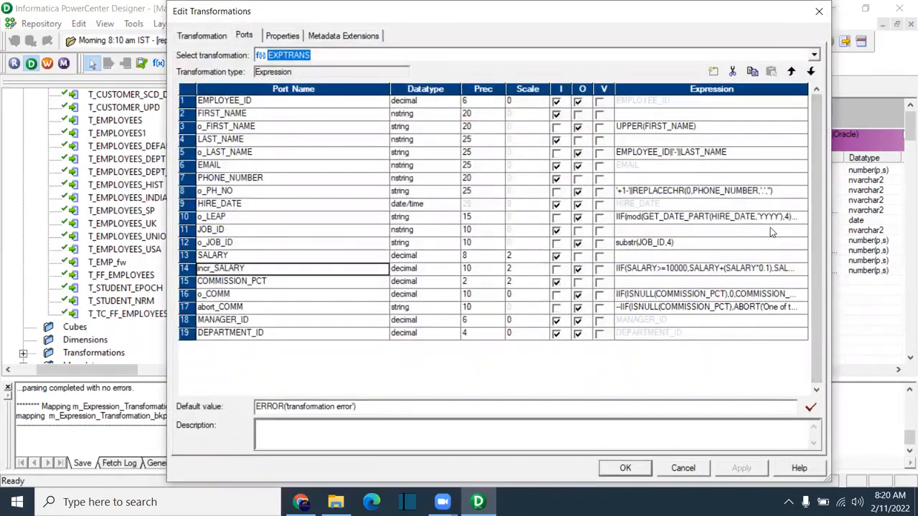
{"action": "left_click", "coordinate": [806, 195]}
{"action": "left_click", "coordinate": [755, 190]}
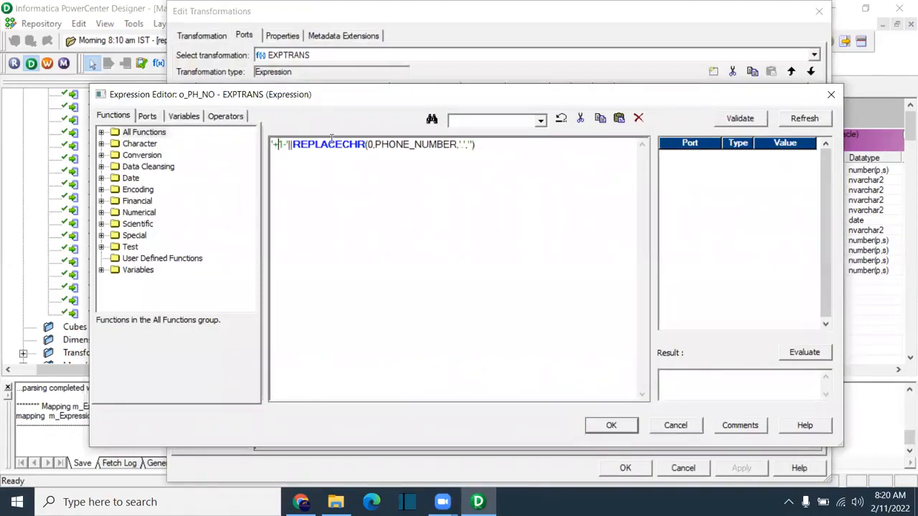
{"action": "type", "text": "91"}
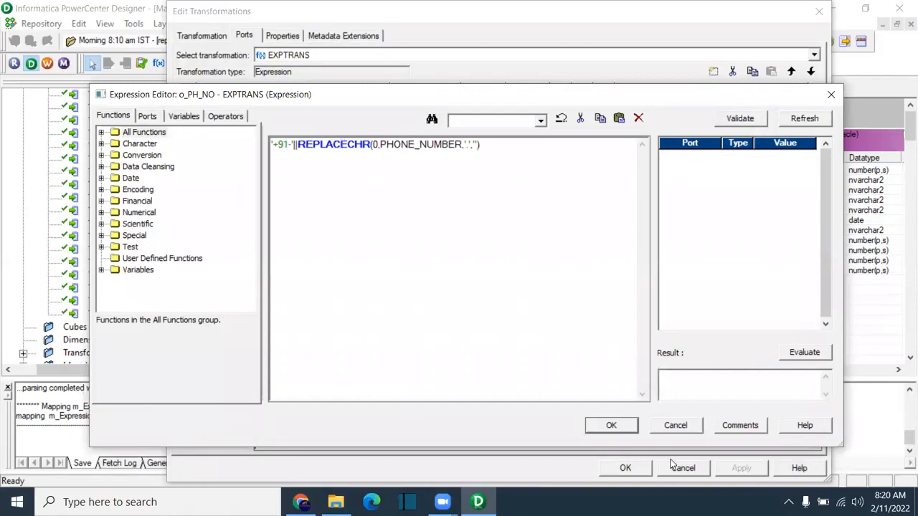
{"action": "left_click", "coordinate": [611, 426]}
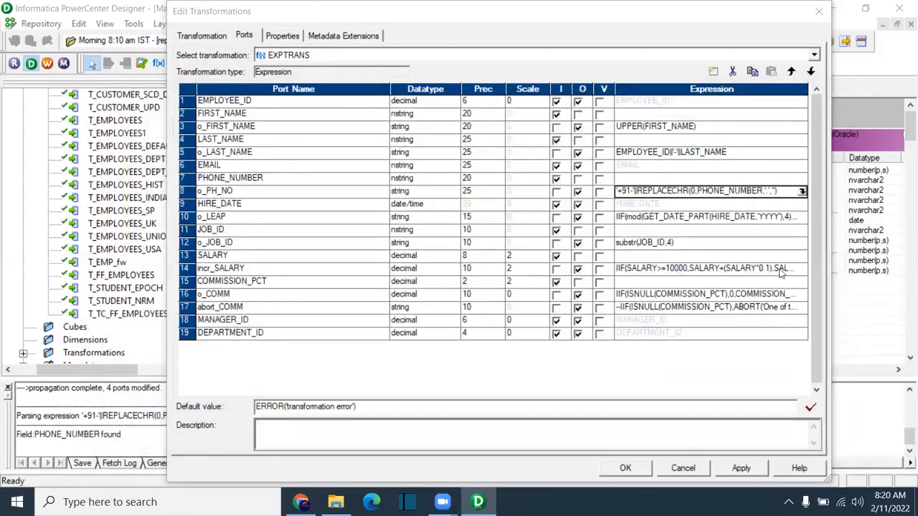
Step: Set the incr_SALARY expression threshold to 12000 and apply the EXPTRANS changes
{"action": "left_click", "coordinate": [789, 268]}
{"action": "left_click", "coordinate": [802, 268]}
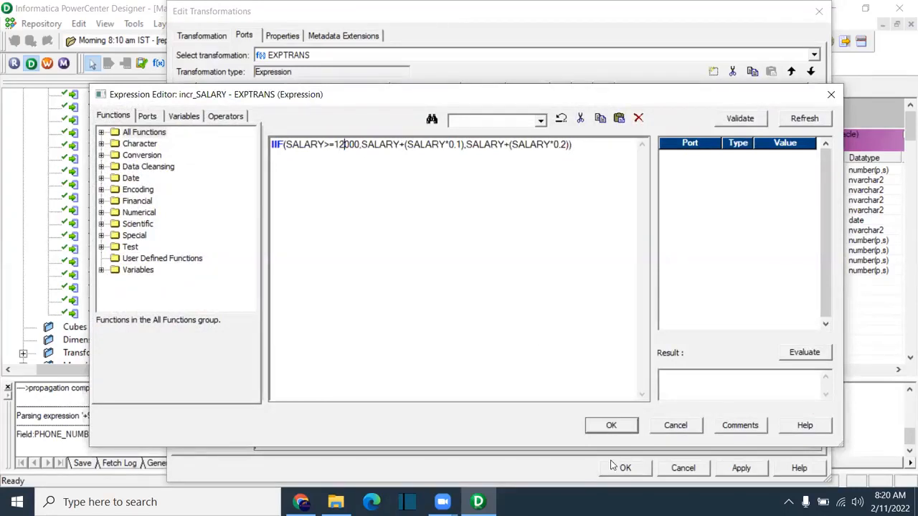
{"action": "left_click", "coordinate": [611, 425]}
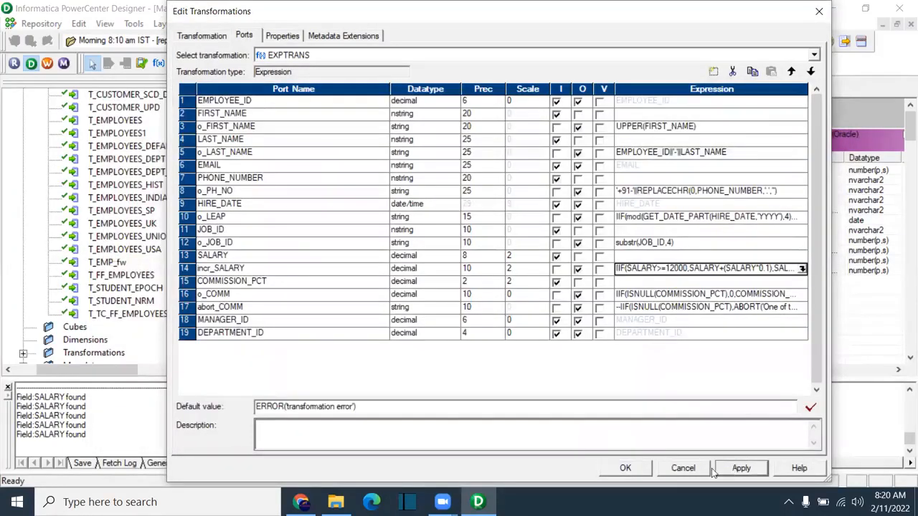
{"action": "left_click", "coordinate": [626, 469]}
Step: Give SQ_EMPLOYEES the Source Filter property EMPLOYEES.SALARY>12000
{"action": "left_click_drag", "start_coordinate": [512, 377], "coordinate": [472, 377]}
{"action": "double_click", "coordinate": [409, 228]}
{"action": "left_click", "coordinate": [277, 36]}
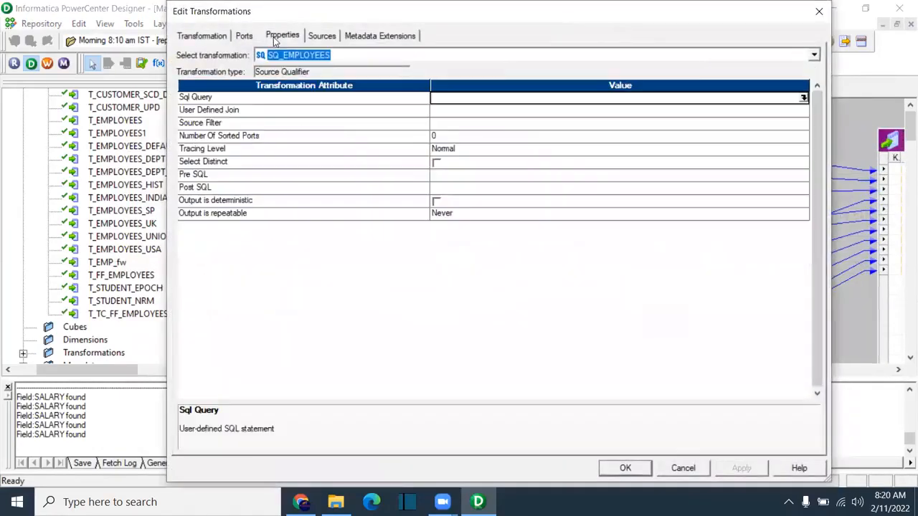
{"action": "left_click", "coordinate": [435, 126]}
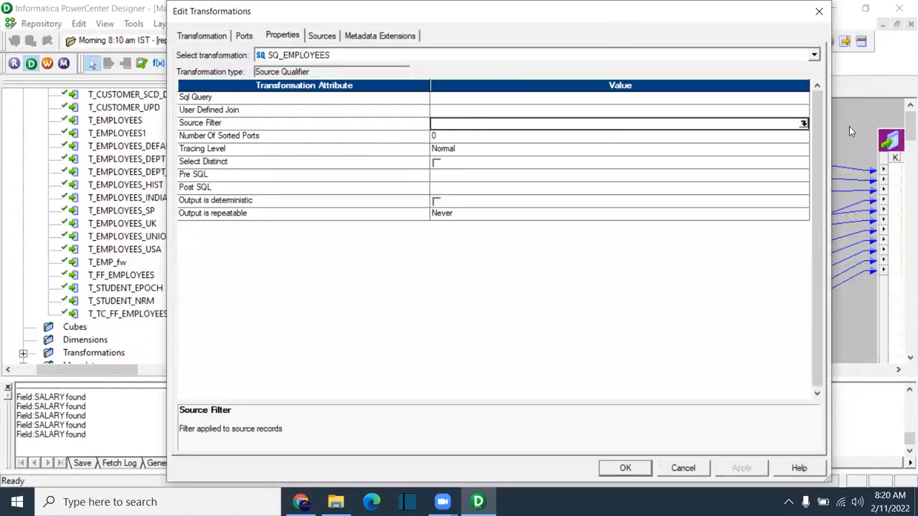
{"action": "left_click", "coordinate": [803, 124]}
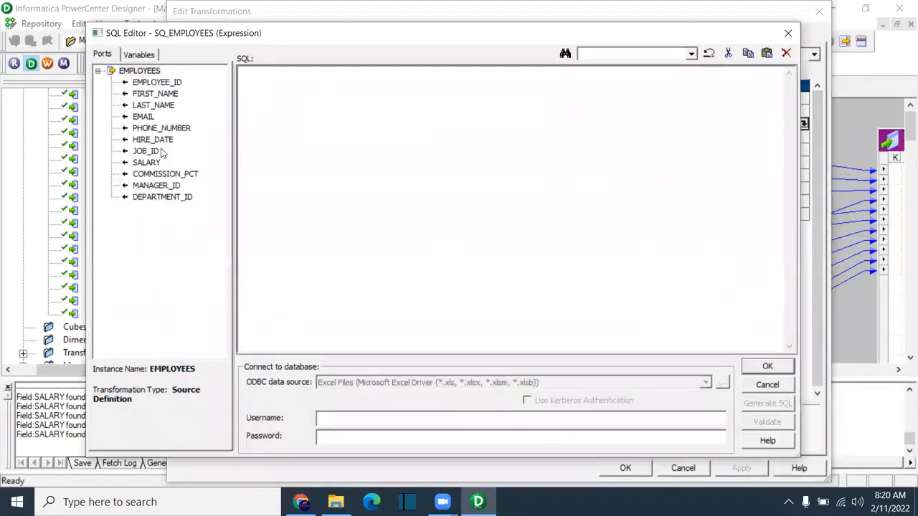
{"action": "double_click", "coordinate": [147, 163]}
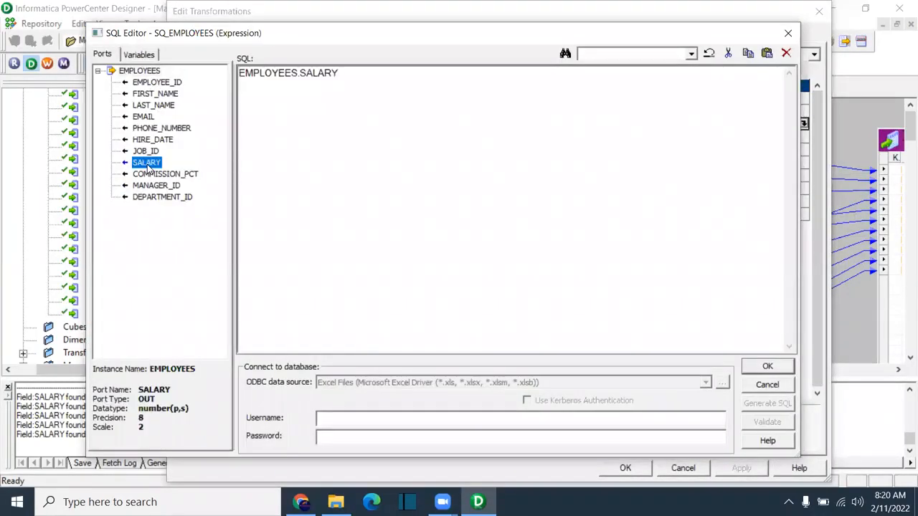
{"action": "left_click", "coordinate": [342, 72]}
{"action": "type", "text": ">"}
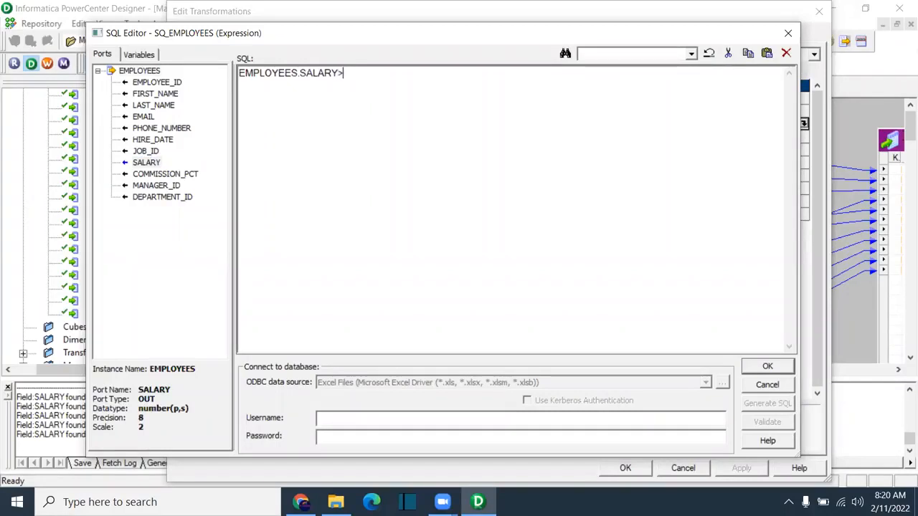
{"action": "type", "text": "12000"}
{"action": "left_click", "coordinate": [767, 366]}
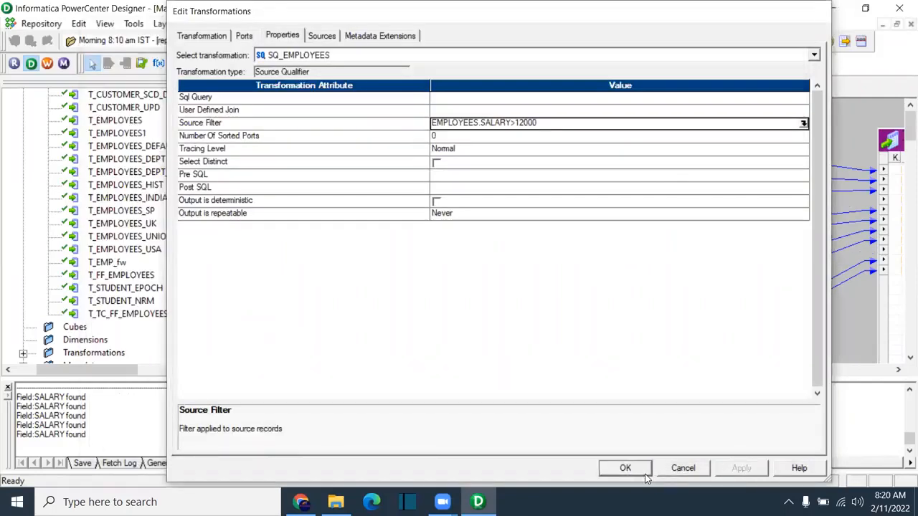
{"action": "left_click", "coordinate": [645, 474]}
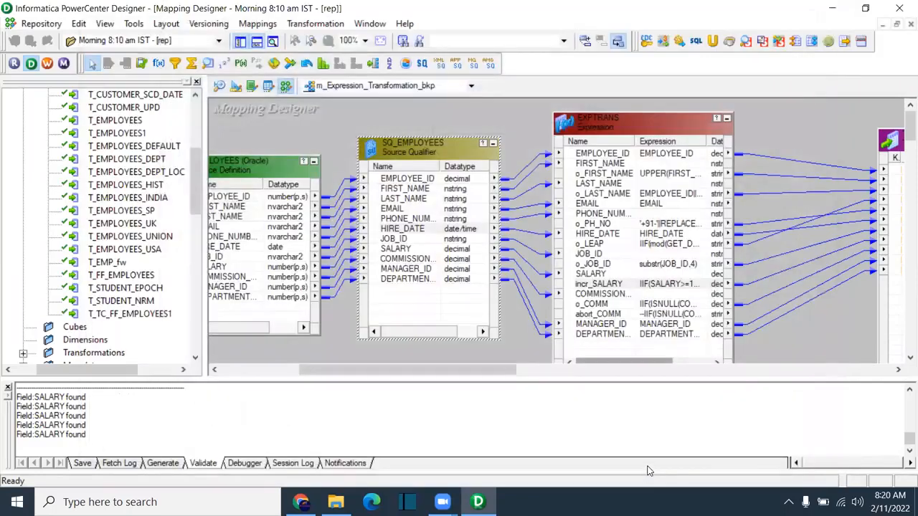
Step: Switch to m_Expression_Transformation and start a mapping comparison with it as Mapping 1
{"action": "left_click", "coordinate": [402, 91]}
{"action": "left_click", "coordinate": [395, 114]}
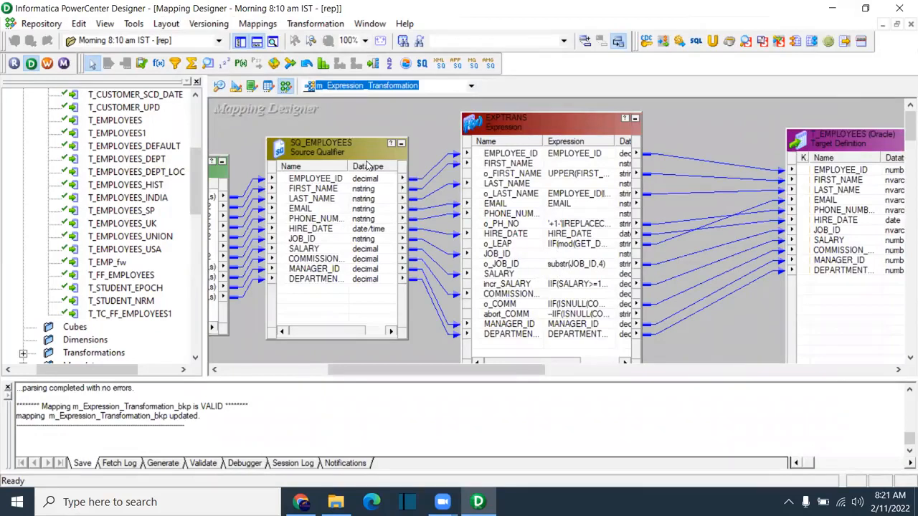
{"action": "left_click", "coordinate": [258, 24]}
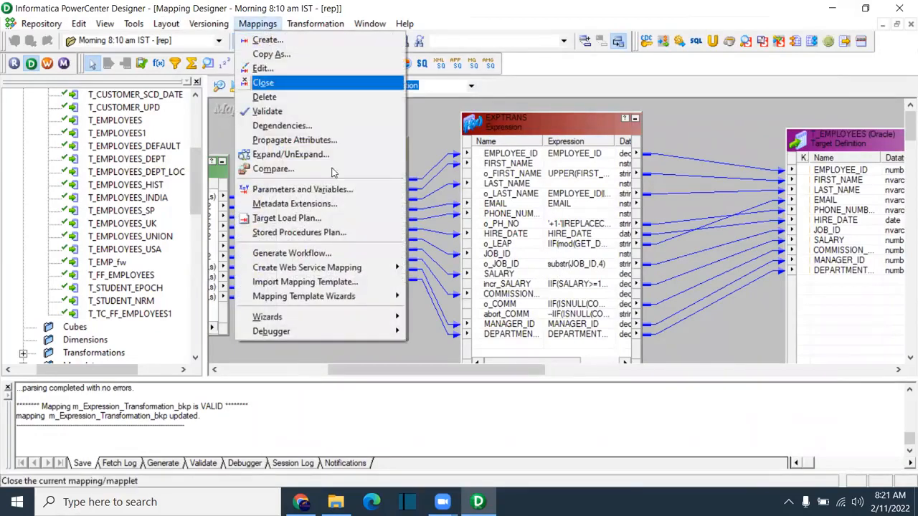
{"action": "left_click", "coordinate": [294, 169]}
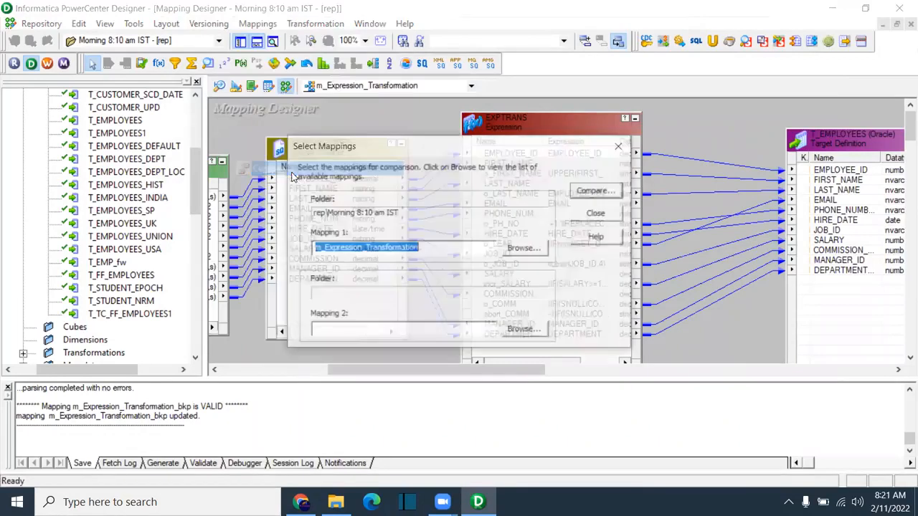
{"action": "left_click", "coordinate": [425, 248]}
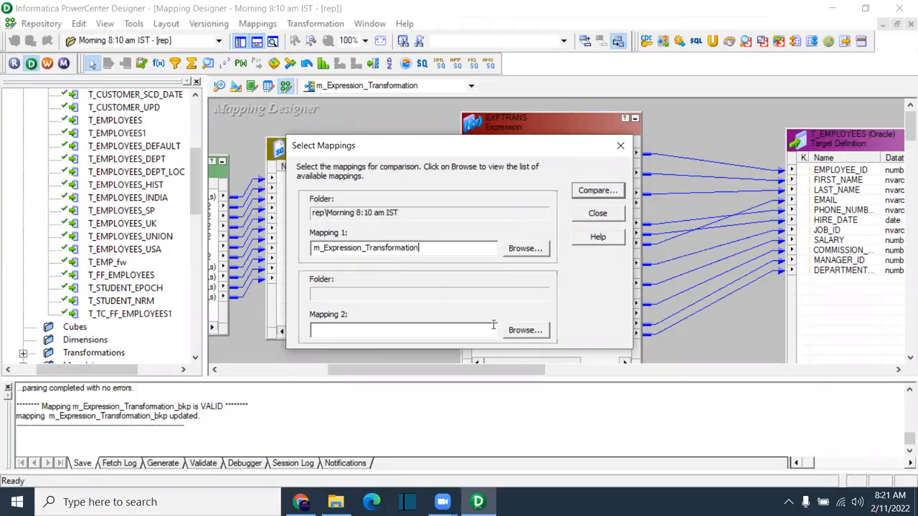
Step: Choose m_Expression_Transformation_bkp as Mapping 2 and run the comparison
{"action": "left_click", "coordinate": [522, 331]}
{"action": "left_click", "coordinate": [360, 210]}
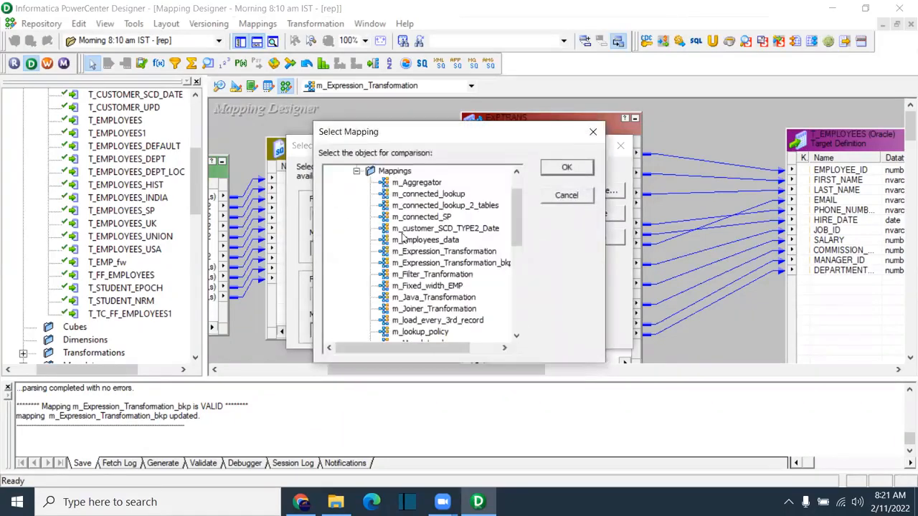
{"action": "scroll", "coordinate": [461, 260], "scroll_direction": "down", "scroll_amount": 3}
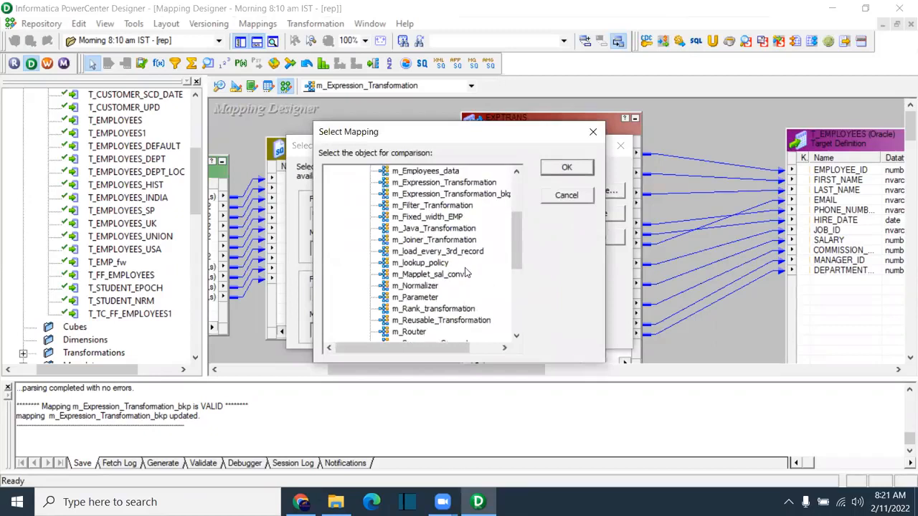
{"action": "scroll", "coordinate": [467, 275], "scroll_direction": "up", "scroll_amount": 1}
{"action": "left_click_drag", "start_coordinate": [462, 348], "coordinate": [482, 348]}
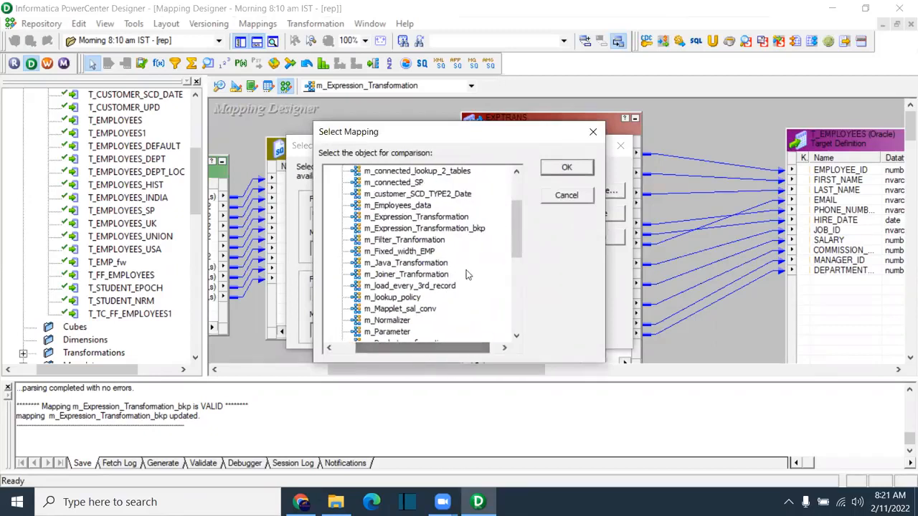
{"action": "left_click", "coordinate": [475, 230]}
{"action": "left_click", "coordinate": [579, 168]}
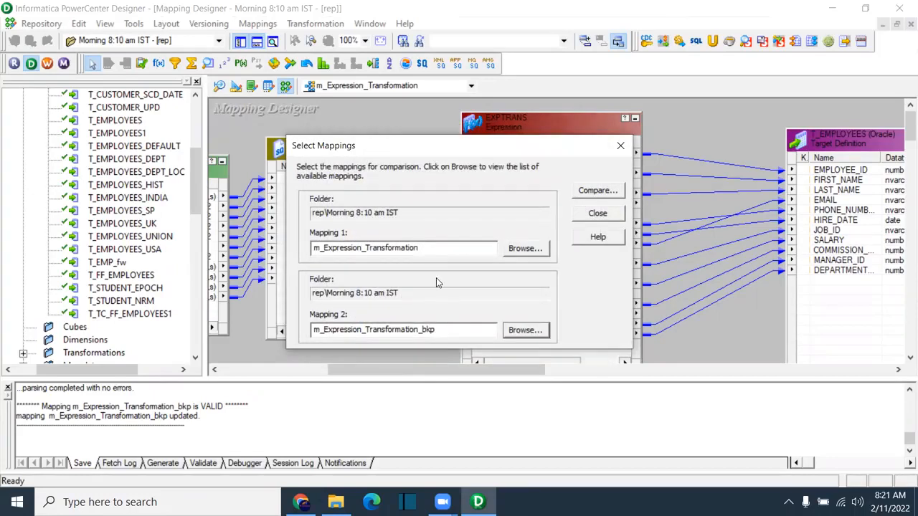
{"action": "left_click", "coordinate": [598, 191]}
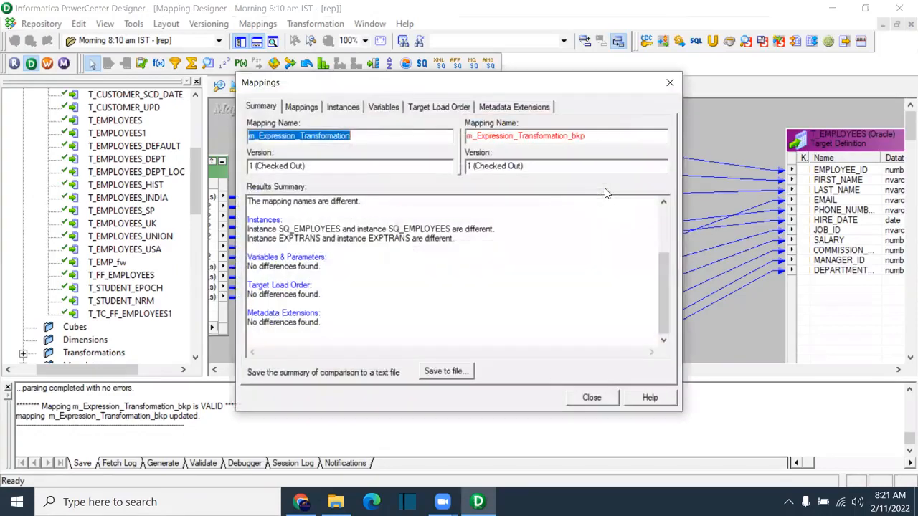
Step: Review the comparison Summary, Mappings and Instances tabs, selecting SQ_EMPLOYEES
{"action": "left_click", "coordinate": [361, 141]}
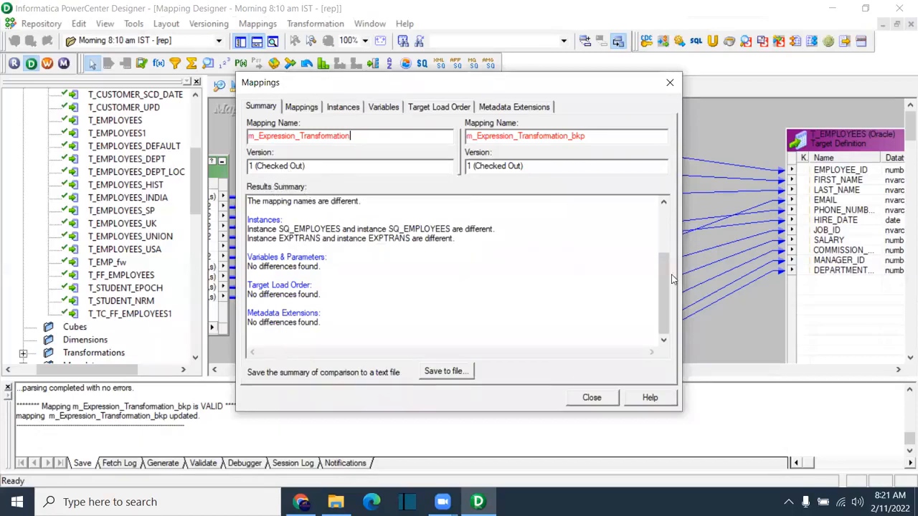
{"action": "left_click_drag", "start_coordinate": [665, 273], "coordinate": [674, 336]}
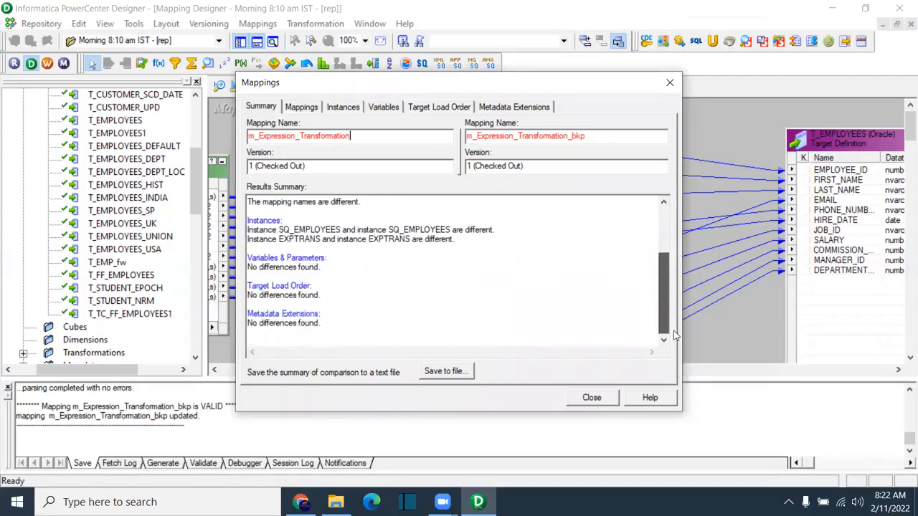
{"action": "left_click", "coordinate": [308, 108]}
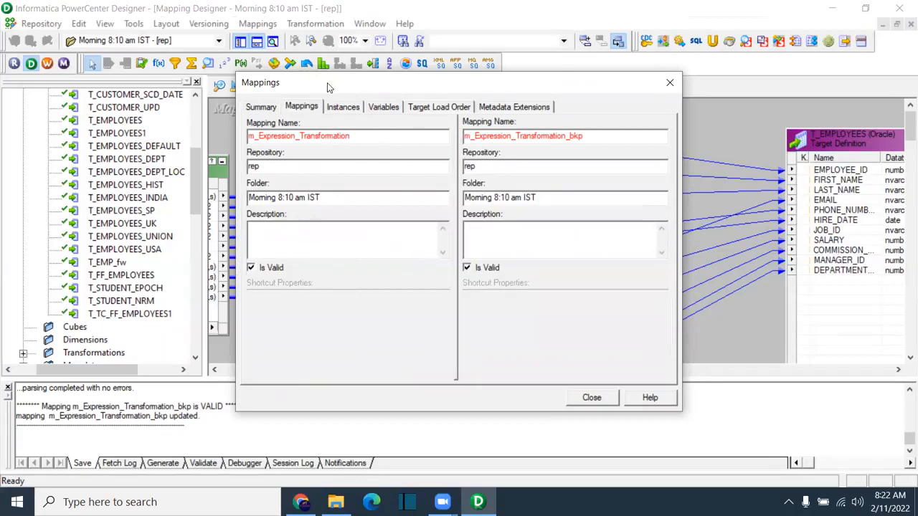
{"action": "left_click", "coordinate": [344, 107]}
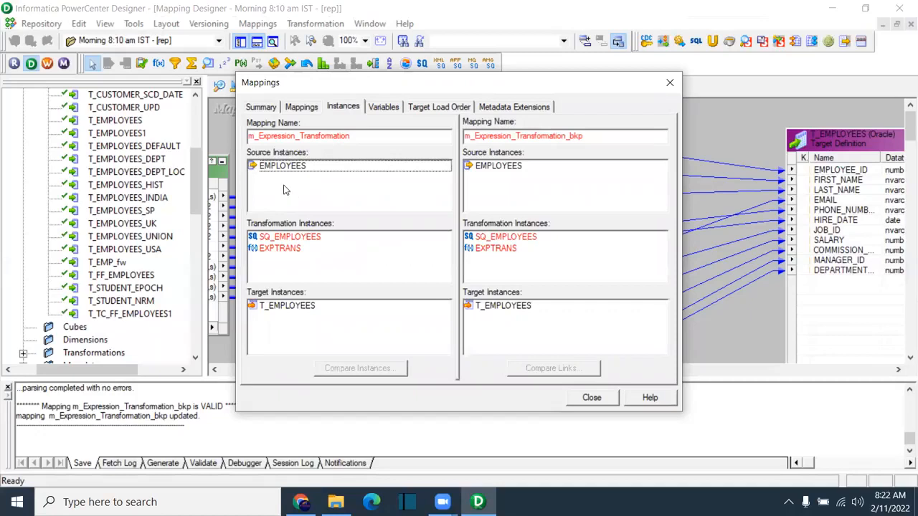
{"action": "left_click", "coordinate": [308, 238]}
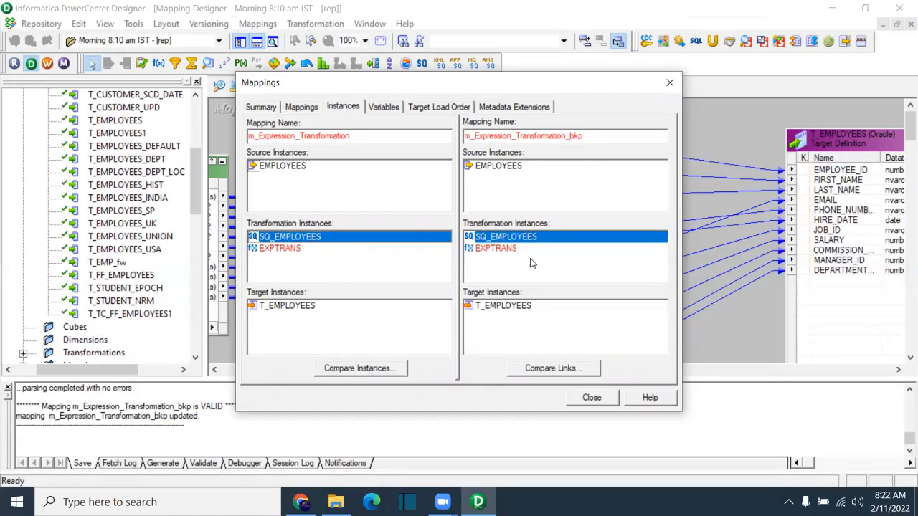
Step: Compare SQ_EMPLOYEES ports and properties, revealing the backup's EMPLOYEES.SALARY>12000 Source Filter
{"action": "left_click", "coordinate": [285, 252]}
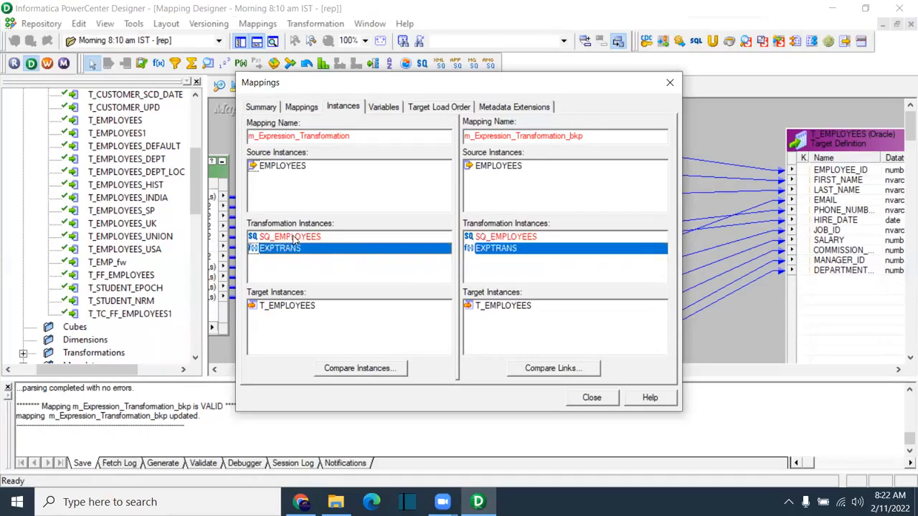
{"action": "left_click", "coordinate": [294, 238]}
{"action": "double_click", "coordinate": [294, 239]}
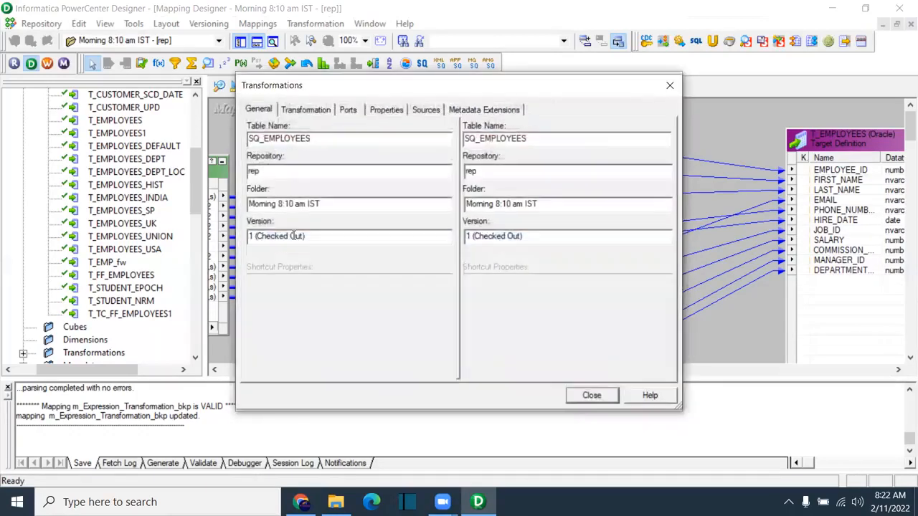
{"action": "left_click", "coordinate": [307, 112]}
{"action": "left_click", "coordinate": [349, 112]}
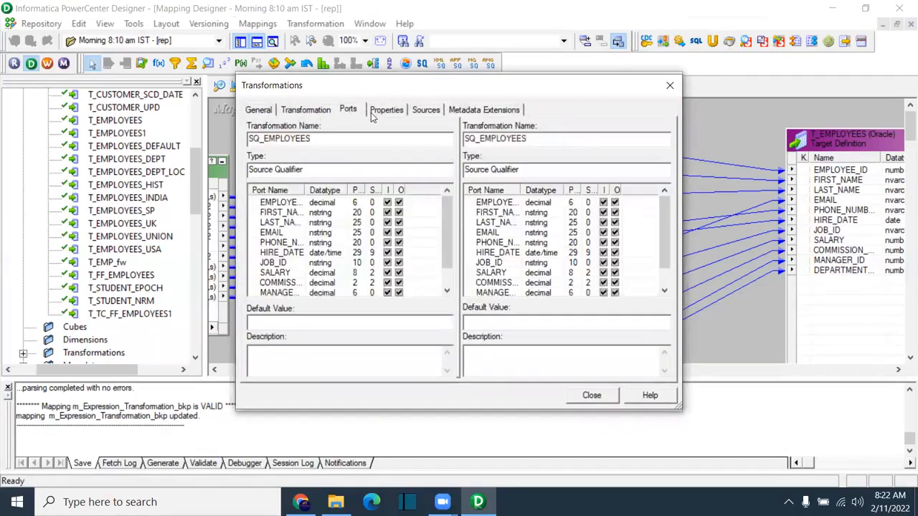
{"action": "scroll", "coordinate": [448, 233], "scroll_direction": "down", "scroll_amount": 1}
{"action": "scroll", "coordinate": [663, 228], "scroll_direction": "down", "scroll_amount": 2}
{"action": "left_click", "coordinate": [387, 111]}
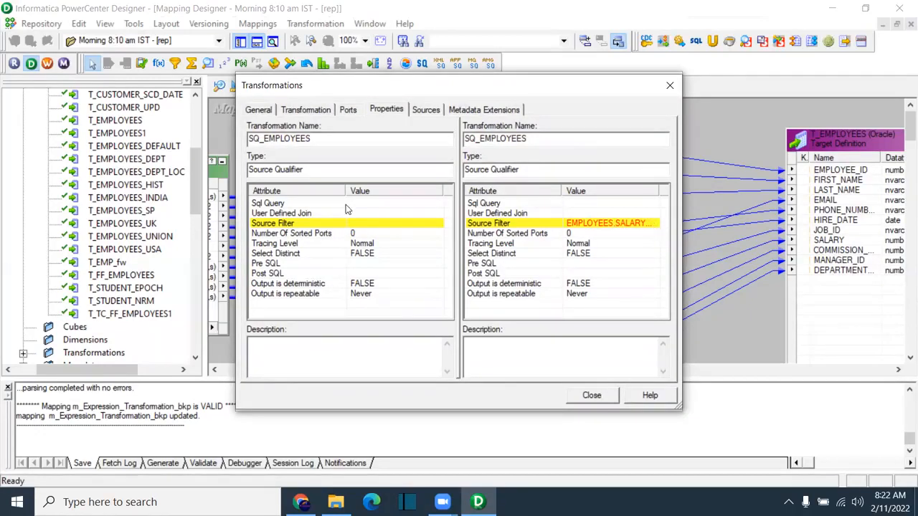
{"action": "double_click", "coordinate": [348, 224]}
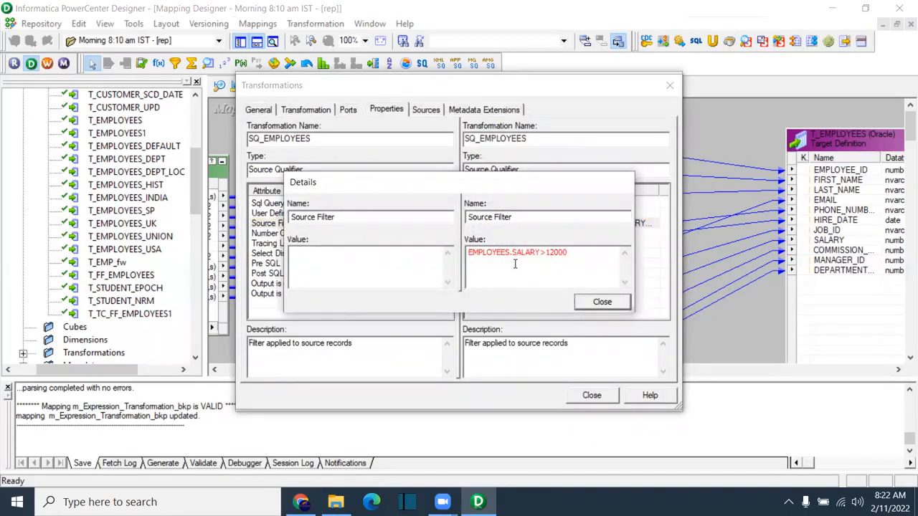
{"action": "left_click", "coordinate": [602, 302]}
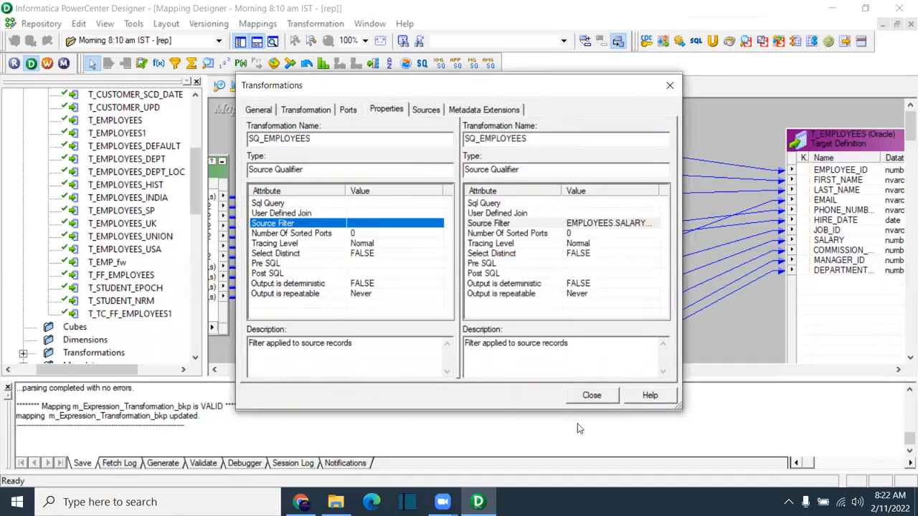
{"action": "left_click", "coordinate": [594, 402]}
Step: Compare EXPTRANS ports across both mappings, seeing o_PH_NO and incr_SALARY flagged
{"action": "double_click", "coordinate": [287, 248]}
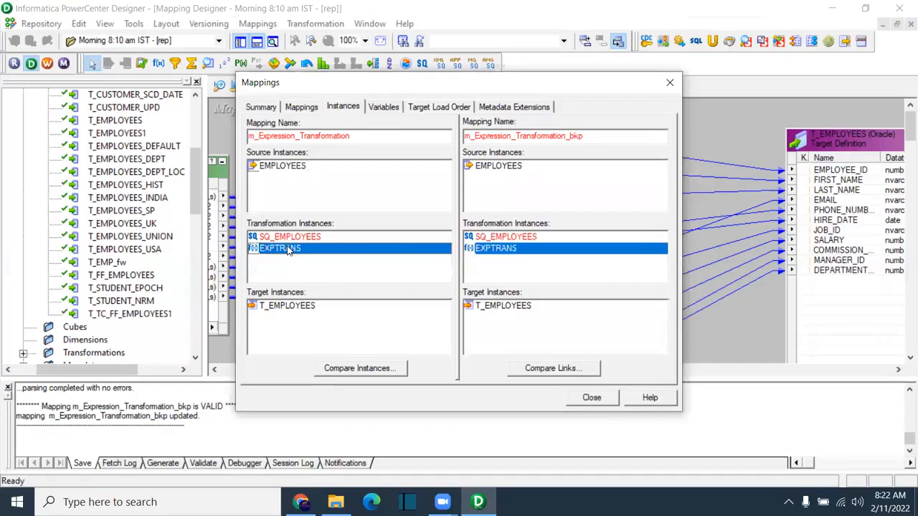
{"action": "left_click", "coordinate": [323, 112]}
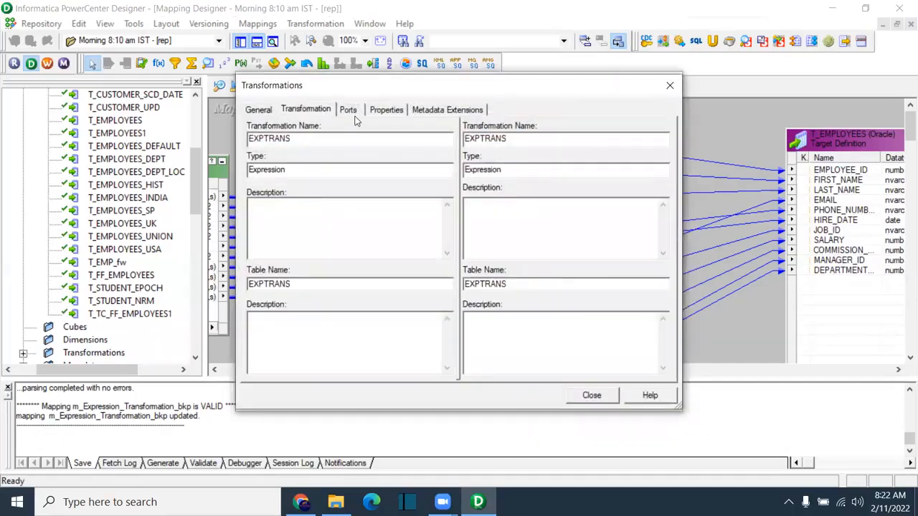
{"action": "left_click", "coordinate": [355, 115]}
{"action": "left_click_drag", "start_coordinate": [666, 212], "coordinate": [666, 235]}
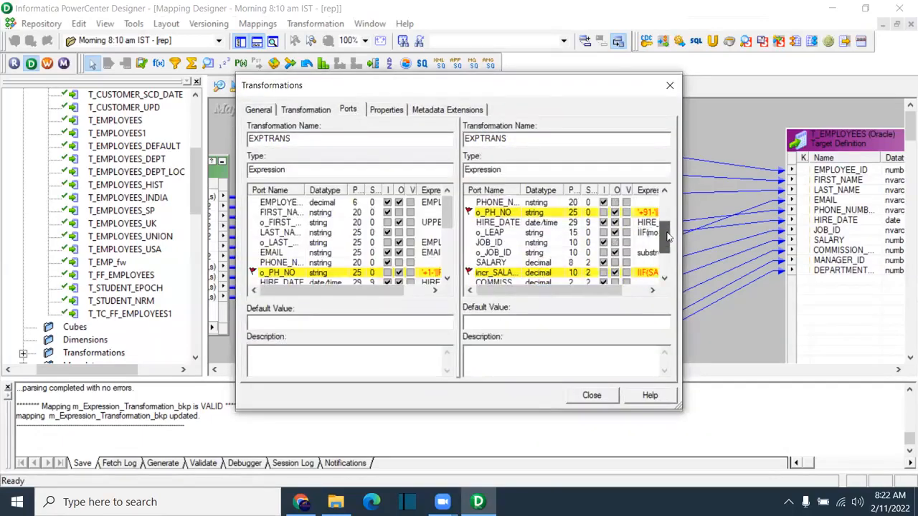
{"action": "left_click", "coordinate": [446, 279]}
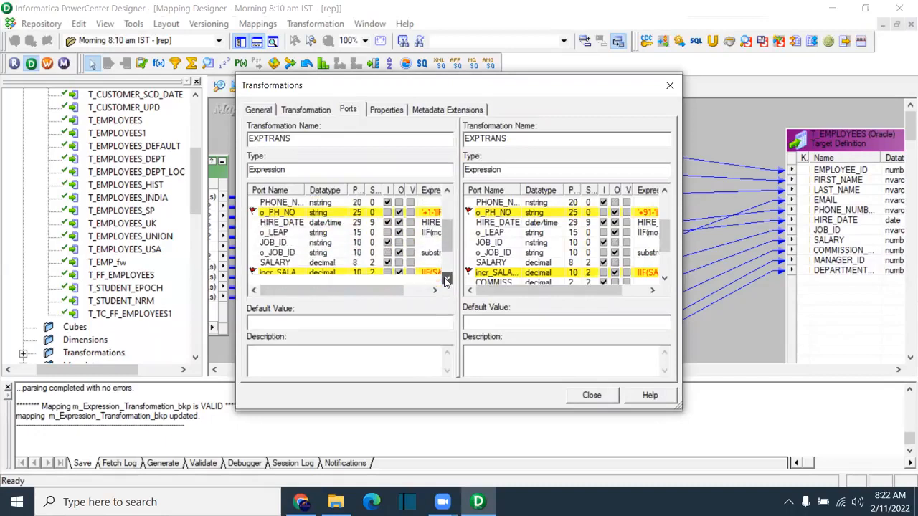
{"action": "left_click", "coordinate": [446, 190]}
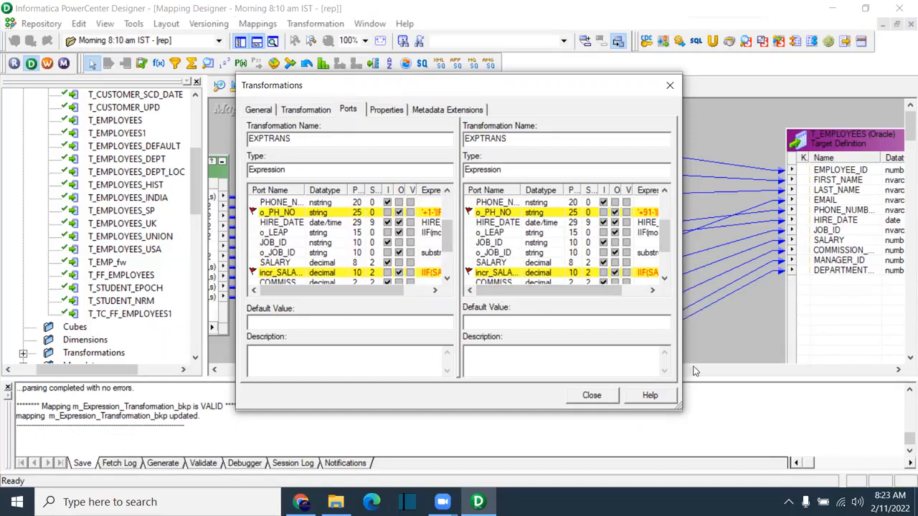
{"action": "left_click", "coordinate": [576, 394]}
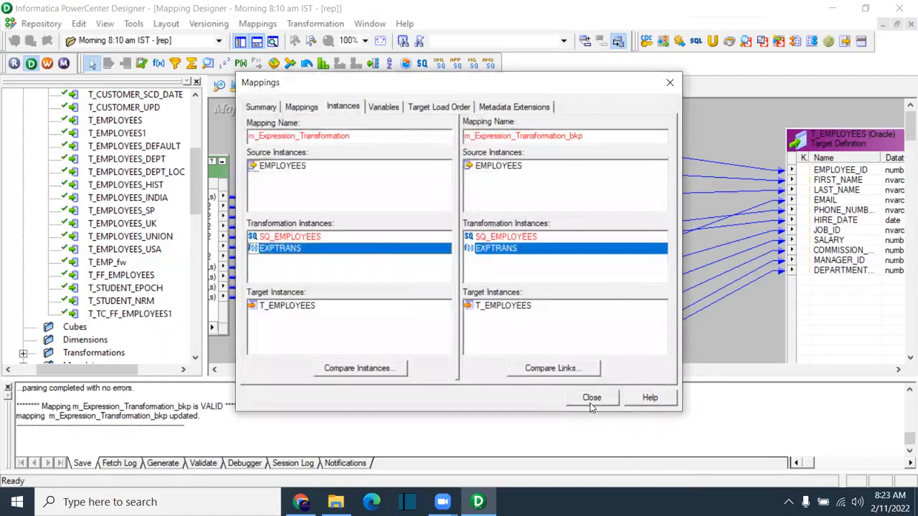
{"action": "left_click", "coordinate": [591, 397]}
Step: Close the comparison results and Select Mappings dialogs, returning to the m_Expression_Transformation canvas
{"action": "left_click", "coordinate": [615, 190]}
{"action": "left_click", "coordinate": [666, 84]}
{"action": "left_click", "coordinate": [602, 213]}
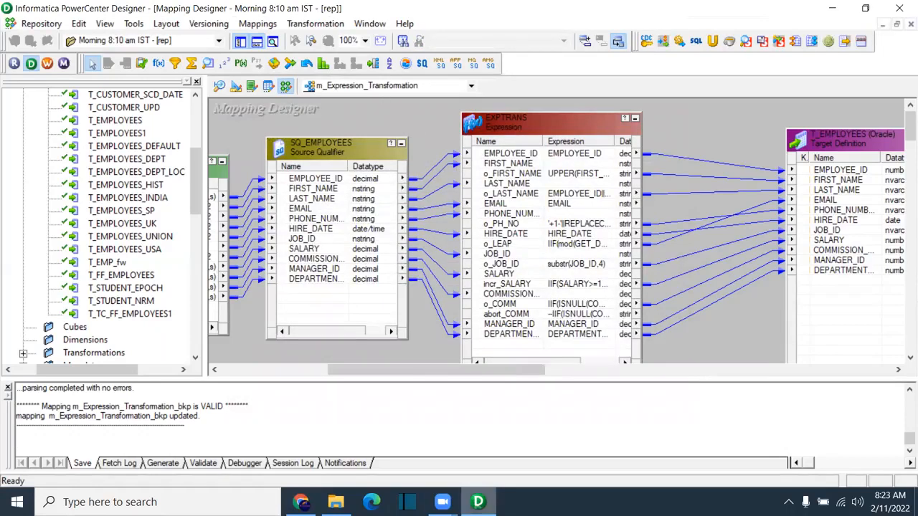
{"action": "mouse_move", "coordinate": [443, 502]}
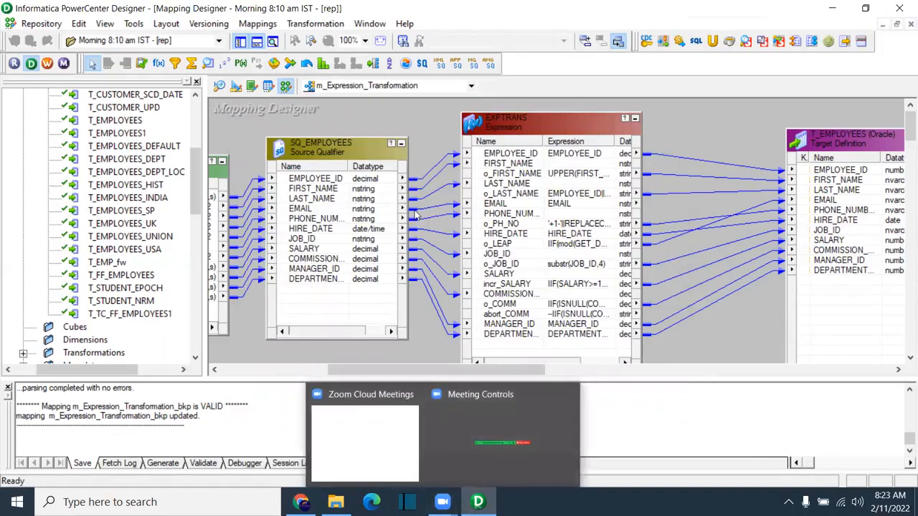
{"action": "left_click", "coordinate": [272, 27]}
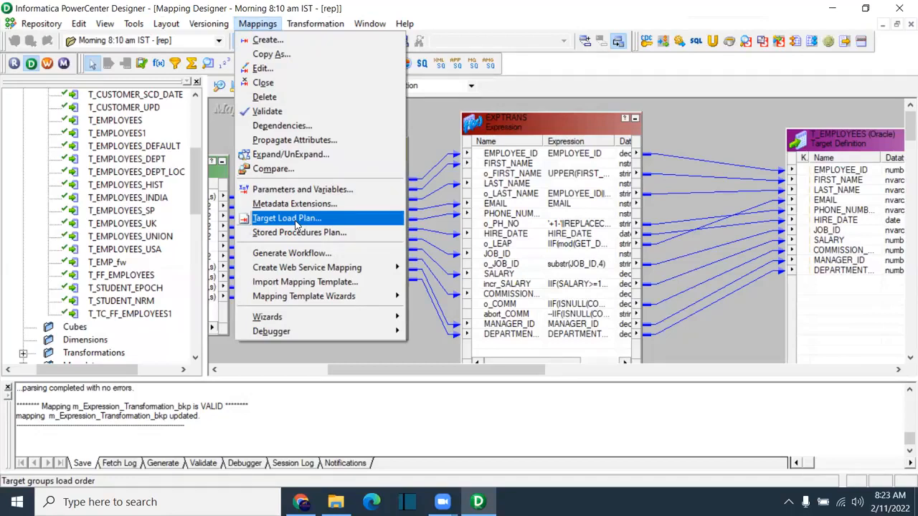
Step: Create an empty mapping called m_Target_Load_plan through Mappings > Create
{"action": "left_click", "coordinate": [430, 124]}
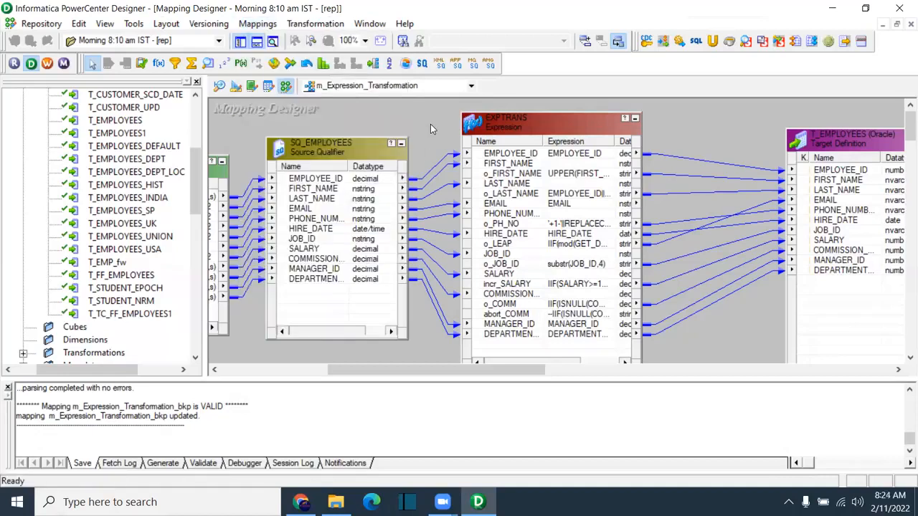
{"action": "left_click", "coordinate": [259, 24]}
{"action": "left_click", "coordinate": [262, 39]}
{"action": "type", "text": "m_Target_Load_plan"}
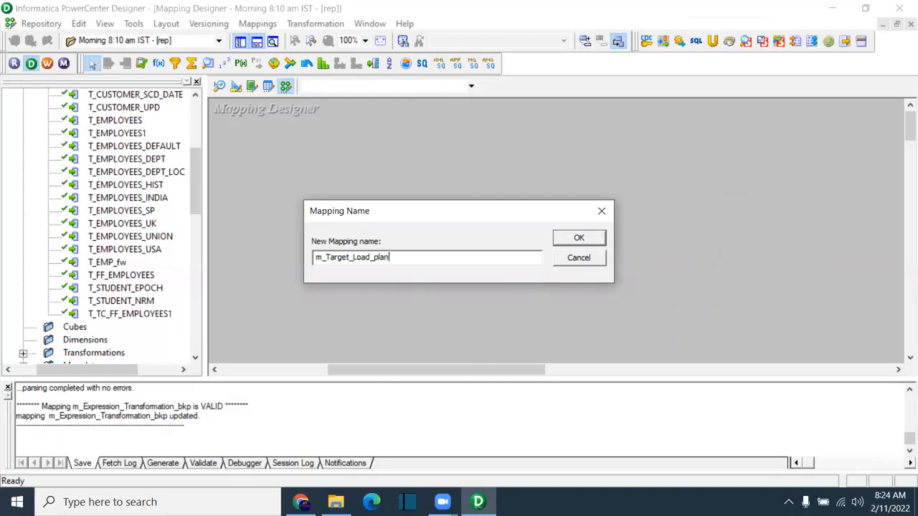
{"action": "key", "text": "Return"}
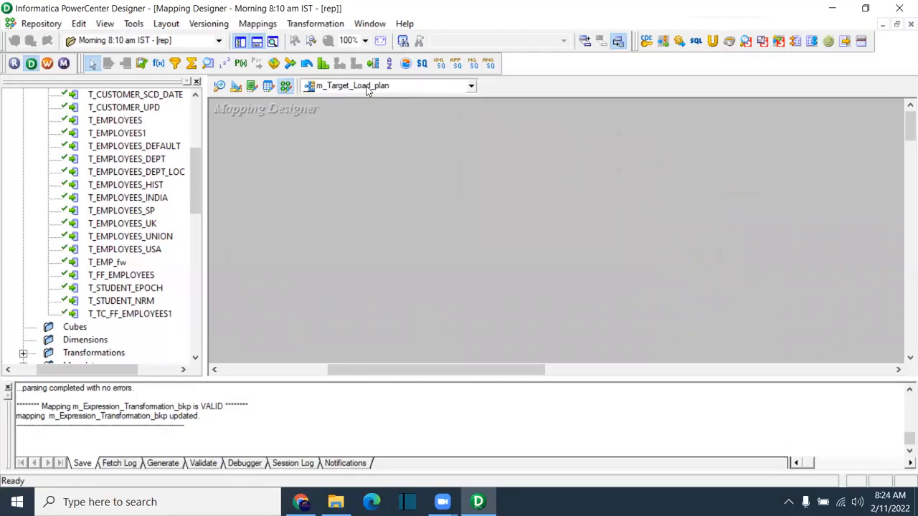
Step: Add the EMPLOYEES source and T_EMPLOYEES target, linking all SQ_EMPLOYEES ports to T_EMPLOYEES
{"action": "left_click_drag", "start_coordinate": [193, 185], "coordinate": [193, 135]}
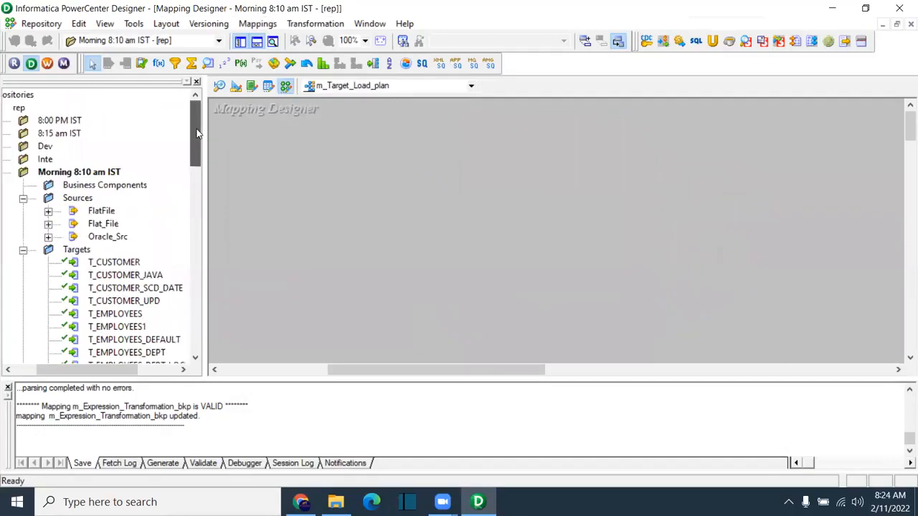
{"action": "left_click", "coordinate": [52, 236]}
{"action": "left_click_drag", "start_coordinate": [142, 224], "coordinate": [273, 137]}
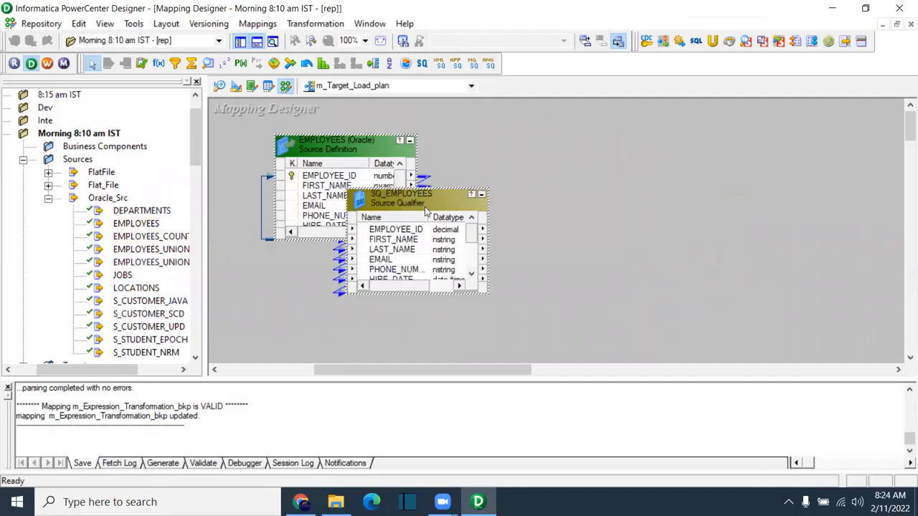
{"action": "left_click_drag", "start_coordinate": [403, 199], "coordinate": [502, 148]}
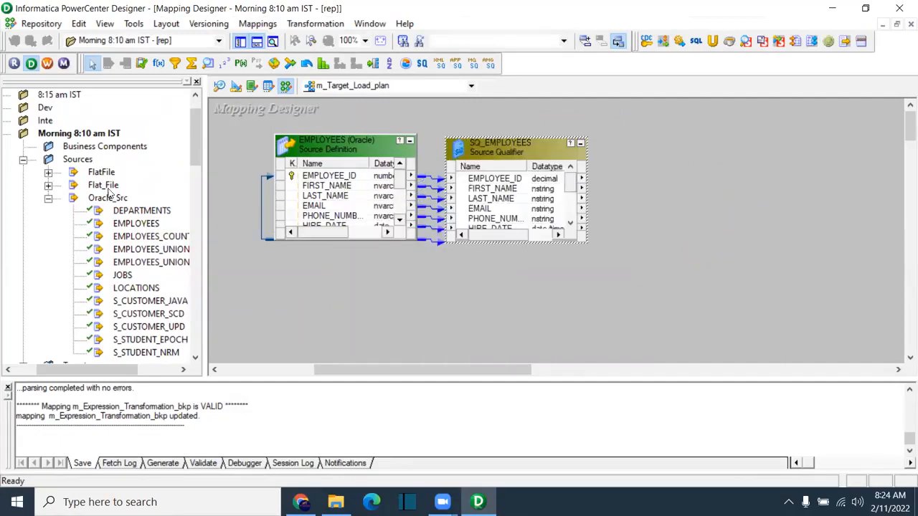
{"action": "left_click", "coordinate": [48, 198]}
{"action": "scroll", "coordinate": [79, 228], "scroll_direction": "down", "scroll_amount": 1}
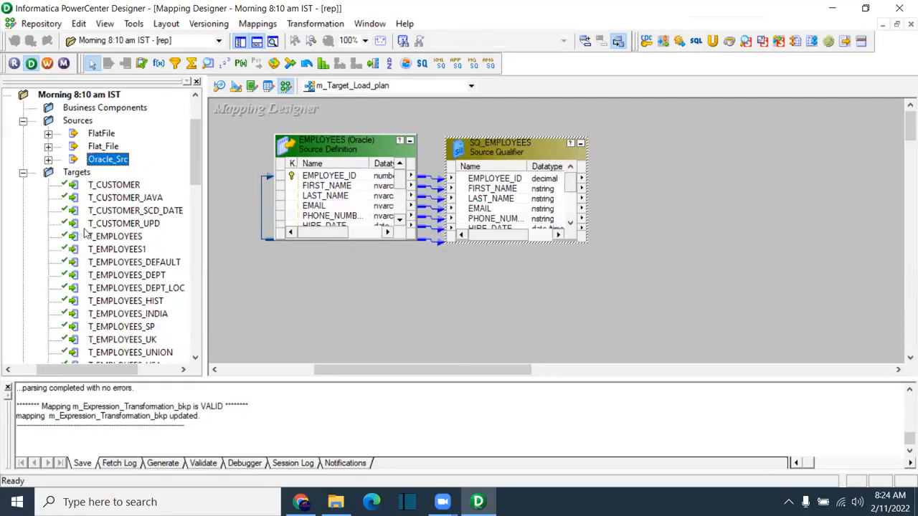
{"action": "left_click_drag", "start_coordinate": [115, 236], "coordinate": [613, 190]}
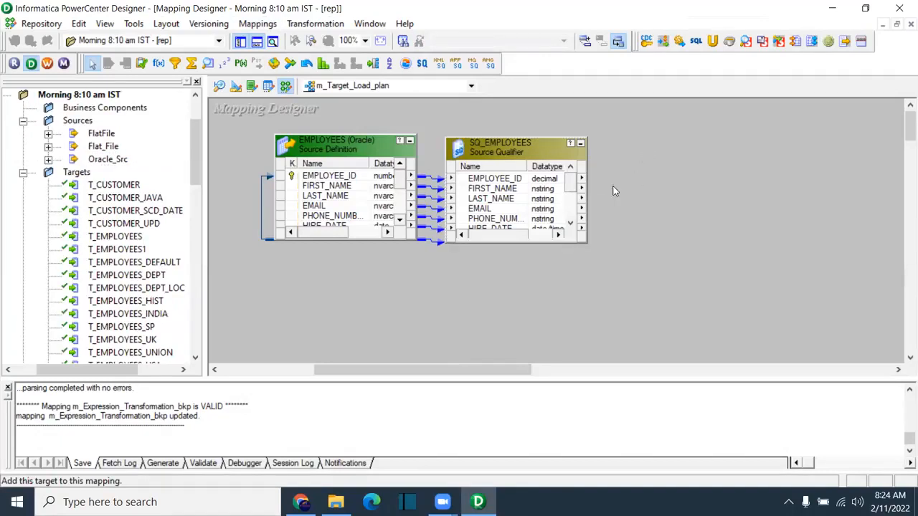
{"action": "right_click", "coordinate": [514, 181]}
{"action": "left_click", "coordinate": [530, 190]}
{"action": "left_click_drag", "start_coordinate": [508, 178], "coordinate": [652, 179]}
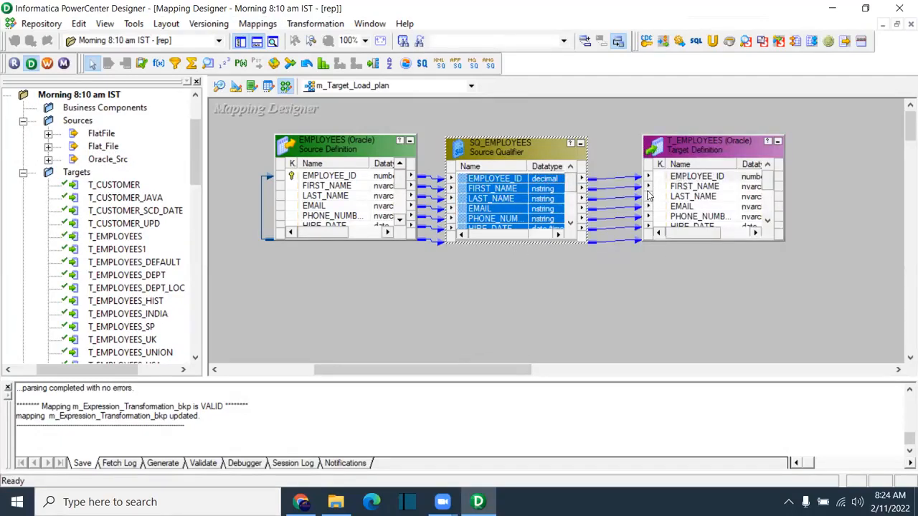
{"action": "left_click", "coordinate": [279, 274]}
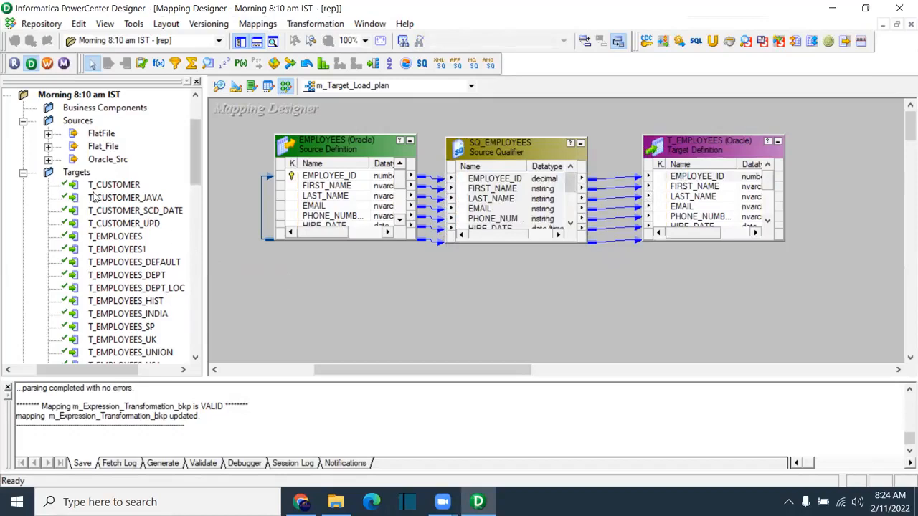
Step: Add the DEPARTMENTS source with its SQ_DEPARTMENTS qualifier to the mapping
{"action": "left_click", "coordinate": [48, 159]}
{"action": "left_click_drag", "start_coordinate": [143, 173], "coordinate": [376, 294]}
{"action": "left_click", "coordinate": [455, 350]}
Step: Arrange SQ_DEPARTMENTS beside the DEPARTMENTS source on the mapping canvas
{"action": "left_click_drag", "start_coordinate": [454, 350], "coordinate": [577, 284]}
{"action": "left_click_drag", "start_coordinate": [468, 304], "coordinate": [489, 356]}
{"action": "left_click", "coordinate": [281, 269]}
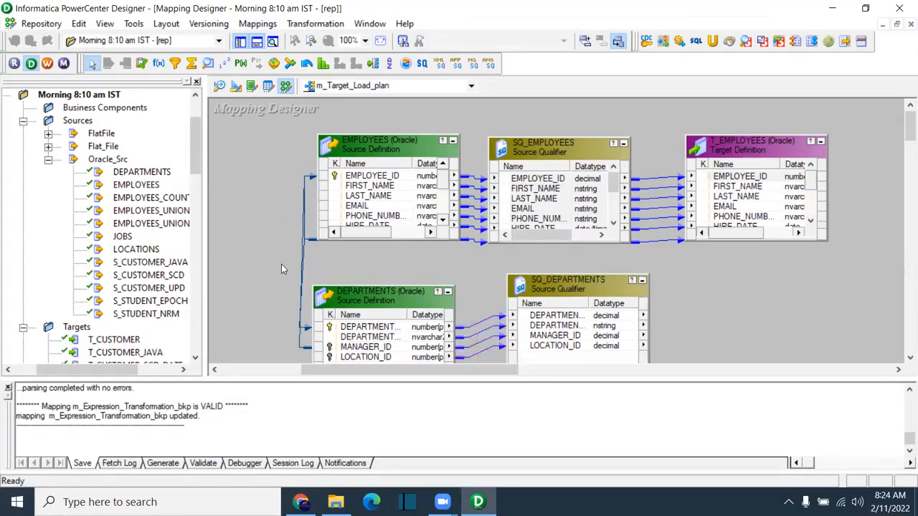
{"action": "left_click_drag", "start_coordinate": [341, 265], "coordinate": [361, 263]}
{"action": "left_click", "coordinate": [315, 270]}
{"action": "left_click_drag", "start_coordinate": [908, 123], "coordinate": [907, 136]}
{"action": "left_click_drag", "start_coordinate": [555, 177], "coordinate": [550, 188]}
{"action": "left_click_drag", "start_coordinate": [195, 147], "coordinate": [195, 175]}
Step: Add T_CUSTOMER as a target and link all SQ_DEPARTMENTS ports to it
{"action": "left_click_drag", "start_coordinate": [114, 211], "coordinate": [721, 180]}
{"action": "right_click", "coordinate": [637, 217]}
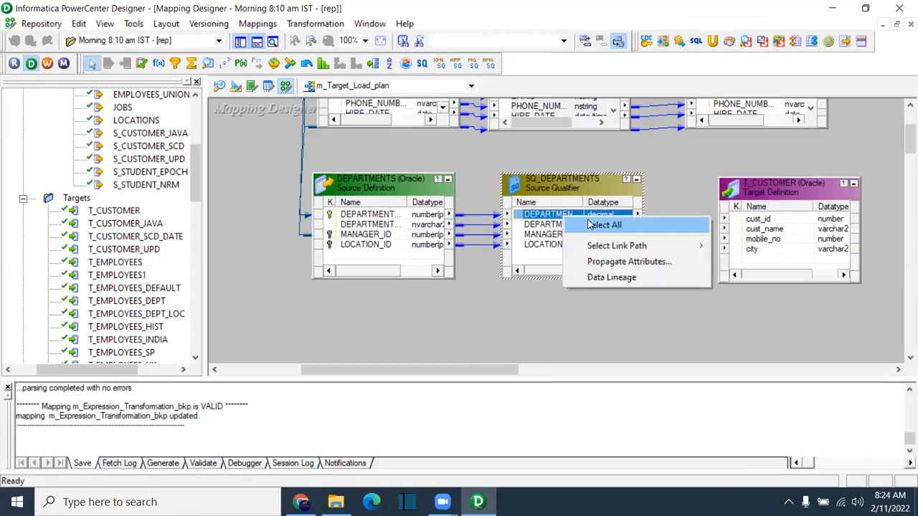
{"action": "left_click", "coordinate": [661, 224]}
{"action": "left_click_drag", "start_coordinate": [565, 217], "coordinate": [786, 225]}
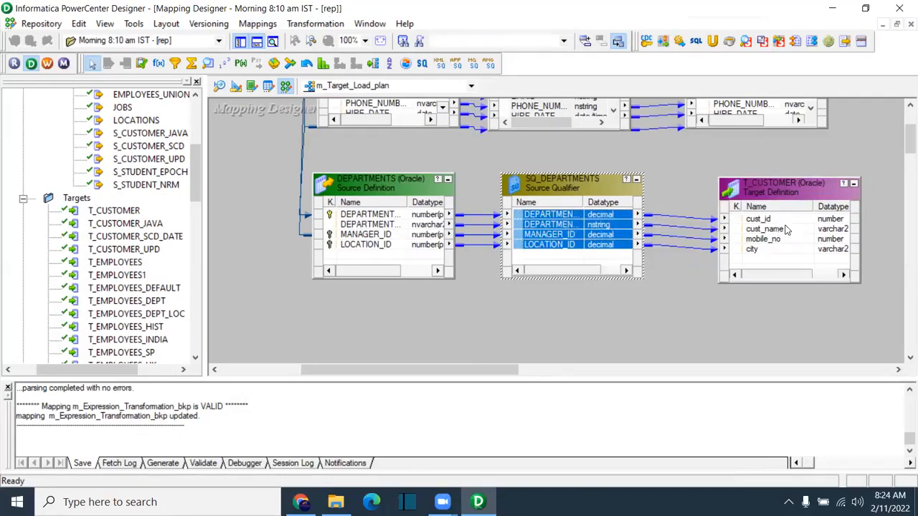
{"action": "left_click", "coordinate": [413, 144]}
Step: Nudge T_CUSTOMER into place and save the m_Target_Load_plan mapping
{"action": "left_click_drag", "start_coordinate": [245, 148], "coordinate": [886, 314]}
{"action": "scroll", "coordinate": [902, 151], "scroll_direction": "up", "scroll_amount": 3}
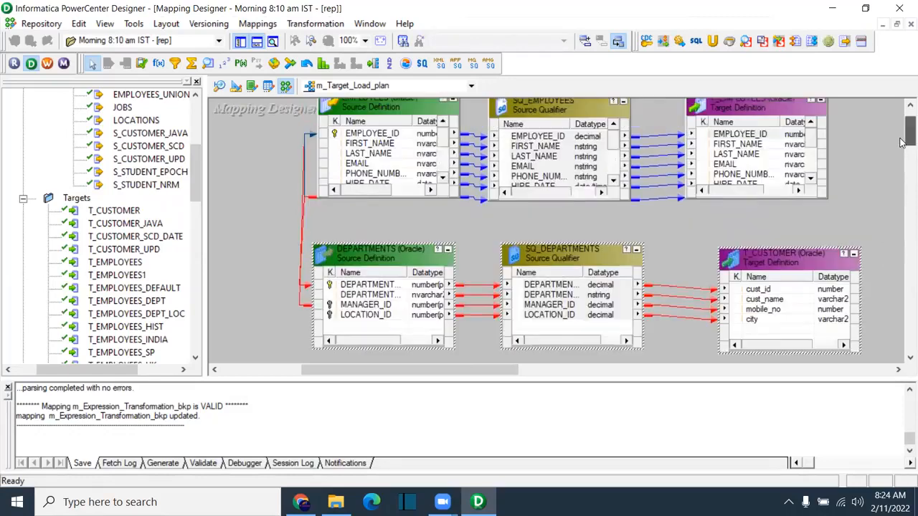
{"action": "left_click", "coordinate": [788, 218]}
{"action": "left_click_drag", "start_coordinate": [769, 257], "coordinate": [748, 250]}
{"action": "key", "text": "ctrl+s"}
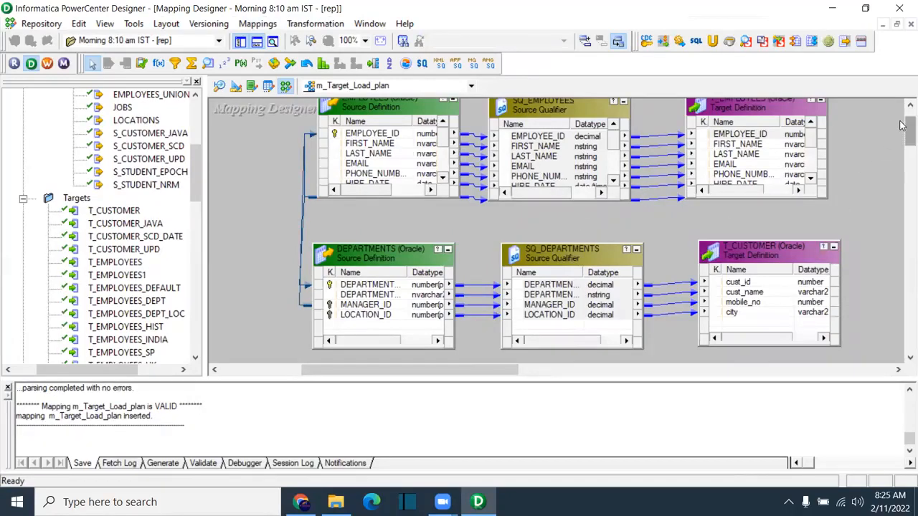
{"action": "scroll", "coordinate": [910, 133], "scroll_direction": "up", "scroll_amount": 2}
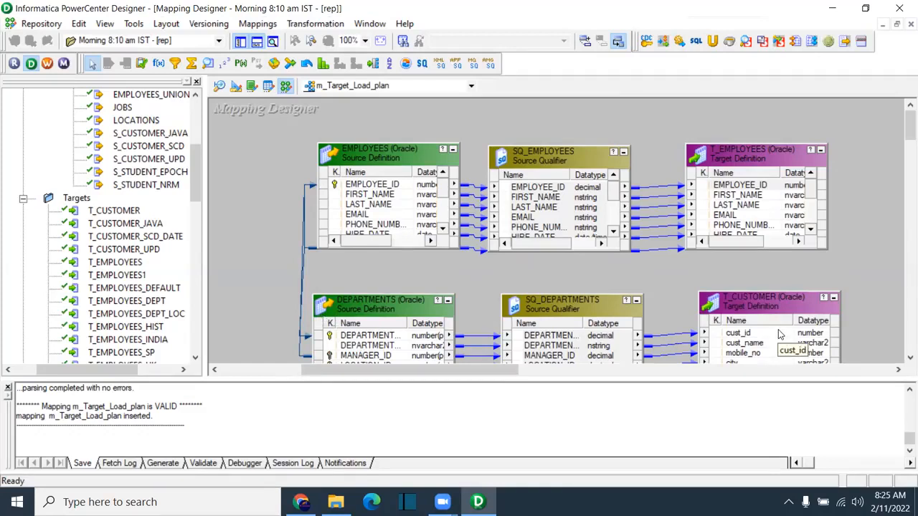
{"action": "left_click", "coordinate": [563, 346]}
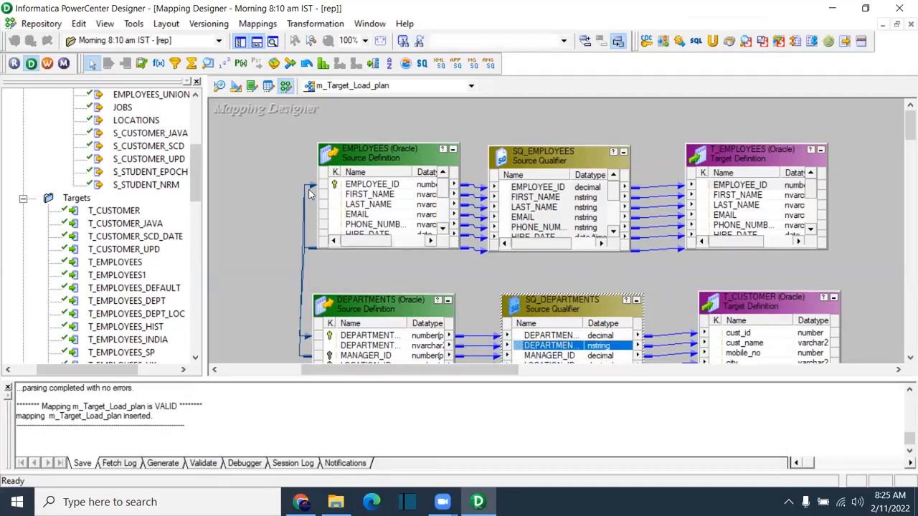
{"action": "left_click_drag", "start_coordinate": [261, 151], "coordinate": [843, 265]}
{"action": "left_click", "coordinate": [843, 265]}
{"action": "scroll", "coordinate": [853, 237], "scroll_direction": "down", "scroll_amount": 3}
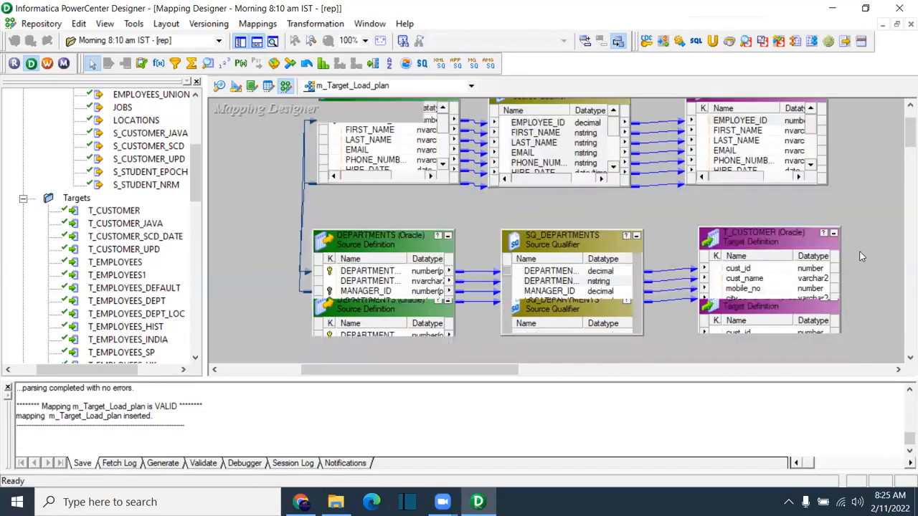
{"action": "scroll", "coordinate": [880, 271], "scroll_direction": "up", "scroll_amount": 2}
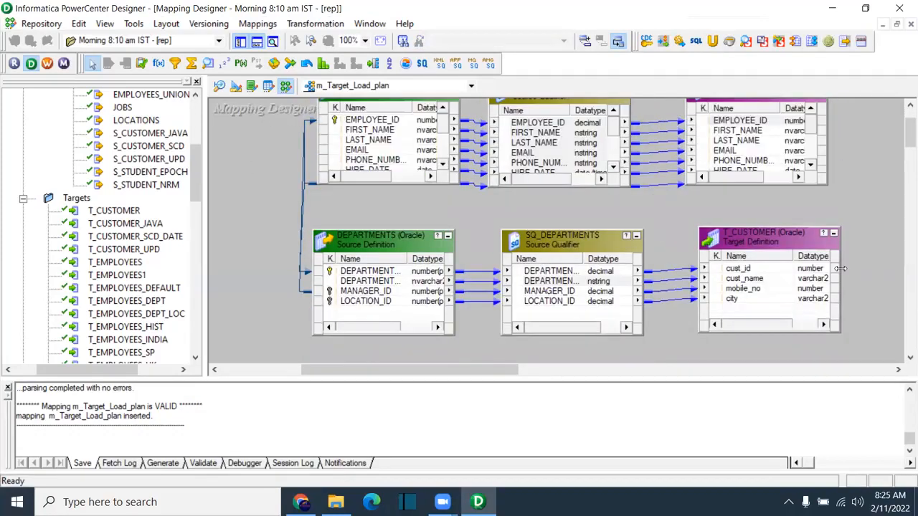
{"action": "left_click_drag", "start_coordinate": [249, 206], "coordinate": [868, 347]}
{"action": "scroll", "coordinate": [885, 317], "scroll_direction": "up", "scroll_amount": 1}
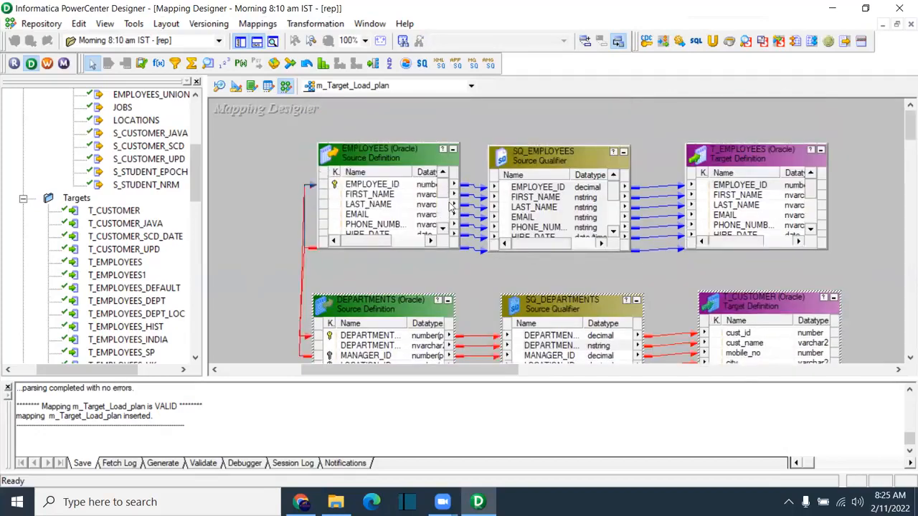
{"action": "left_click", "coordinate": [639, 127]}
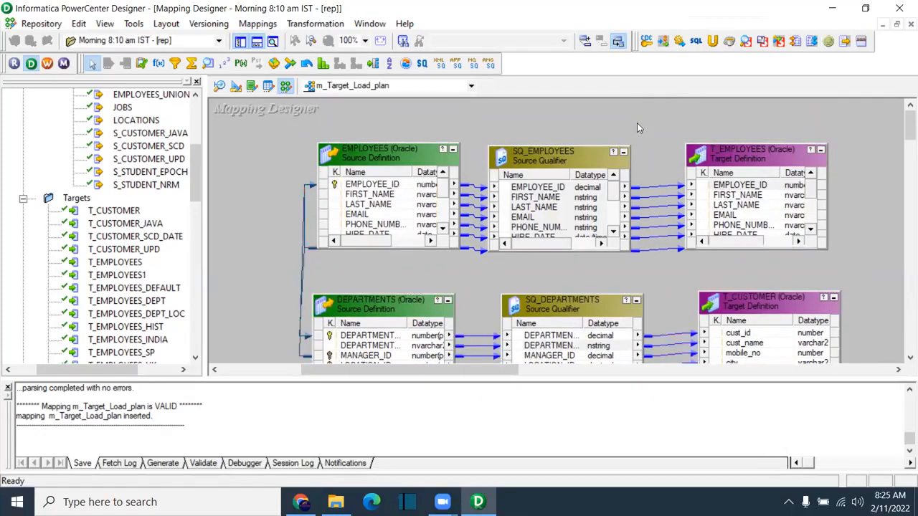
Step: In the Target Load Plan, move SQ_EMPLOYEES above SQ_DEPARTMENTS and confirm
{"action": "left_click", "coordinate": [260, 24]}
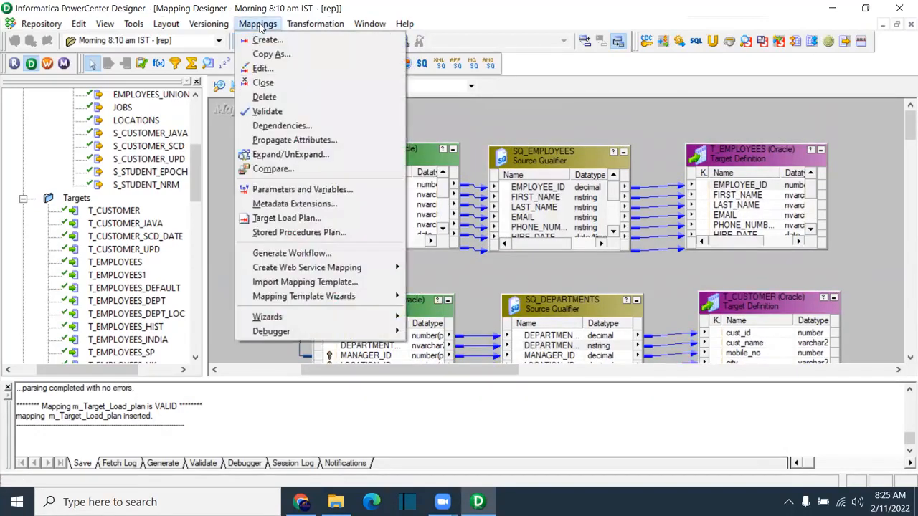
{"action": "left_click", "coordinate": [297, 219]}
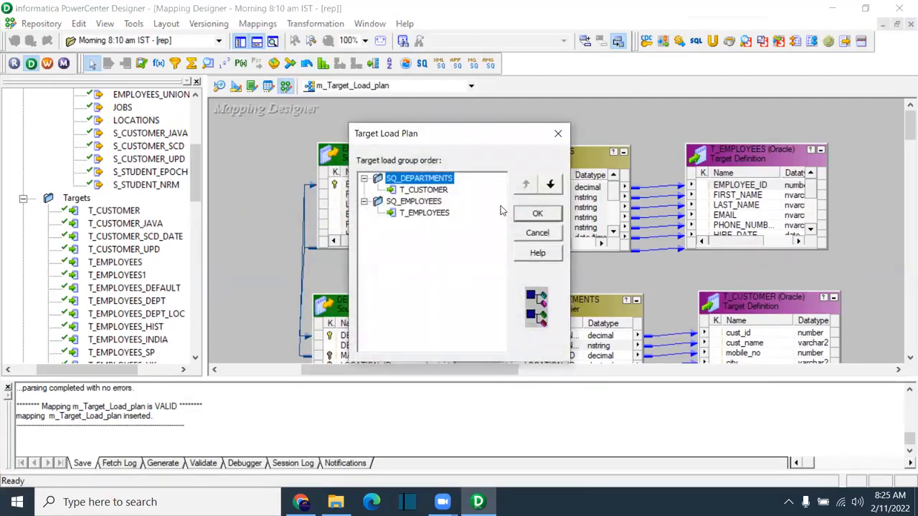
{"action": "left_click_drag", "start_coordinate": [435, 137], "coordinate": [608, 117]}
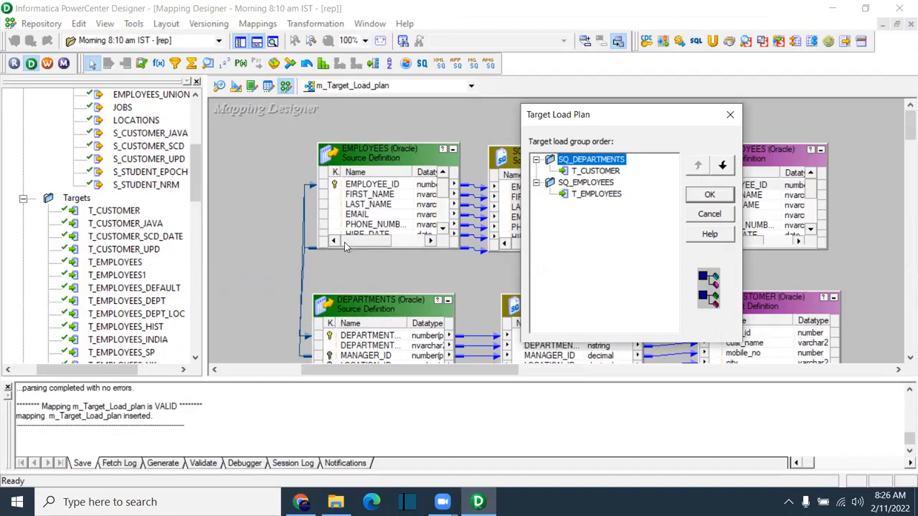
{"action": "left_click", "coordinate": [609, 184]}
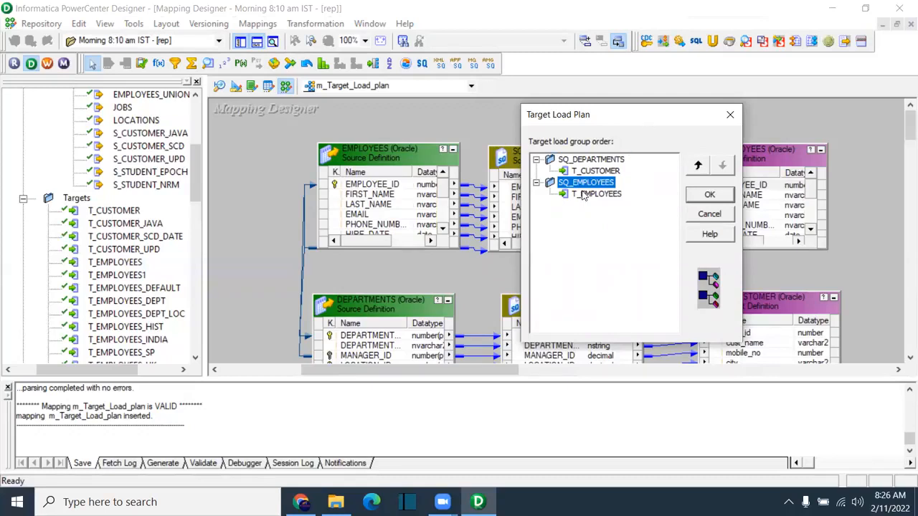
{"action": "left_click", "coordinate": [699, 166]}
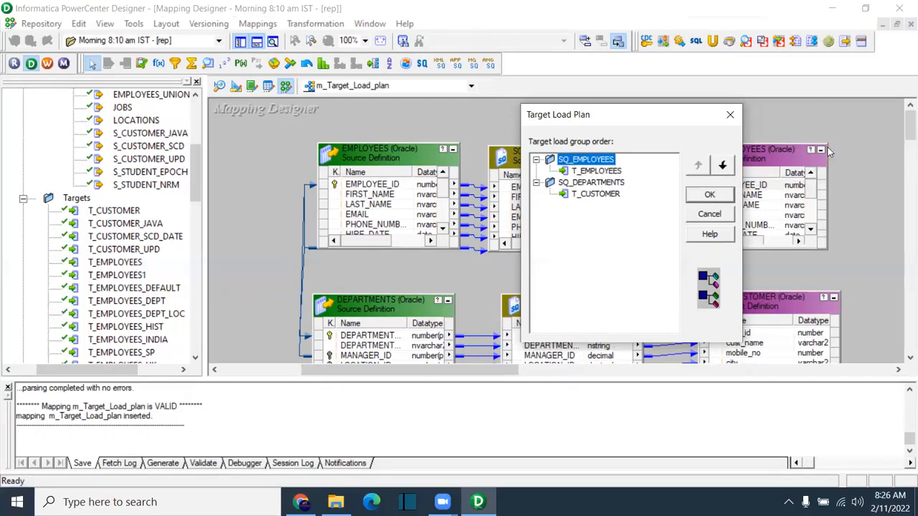
{"action": "left_click_drag", "start_coordinate": [629, 117], "coordinate": [530, 111]}
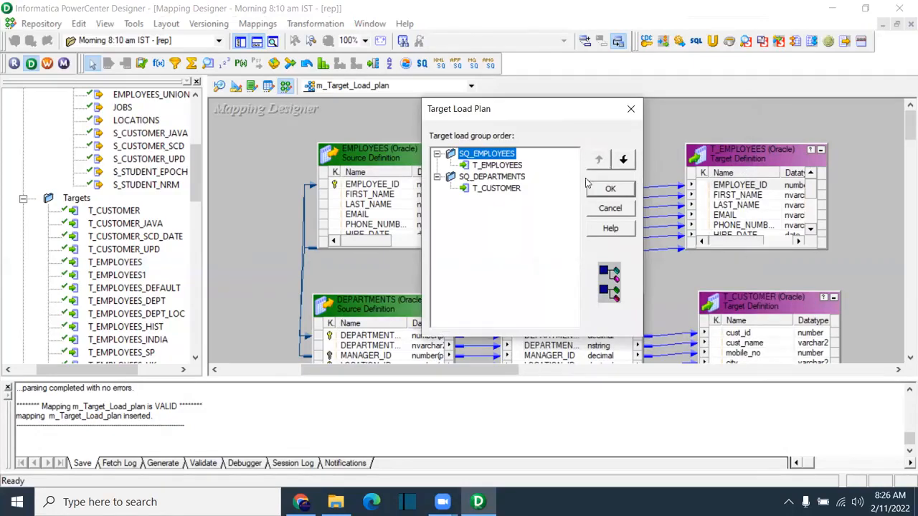
{"action": "left_click", "coordinate": [611, 190]}
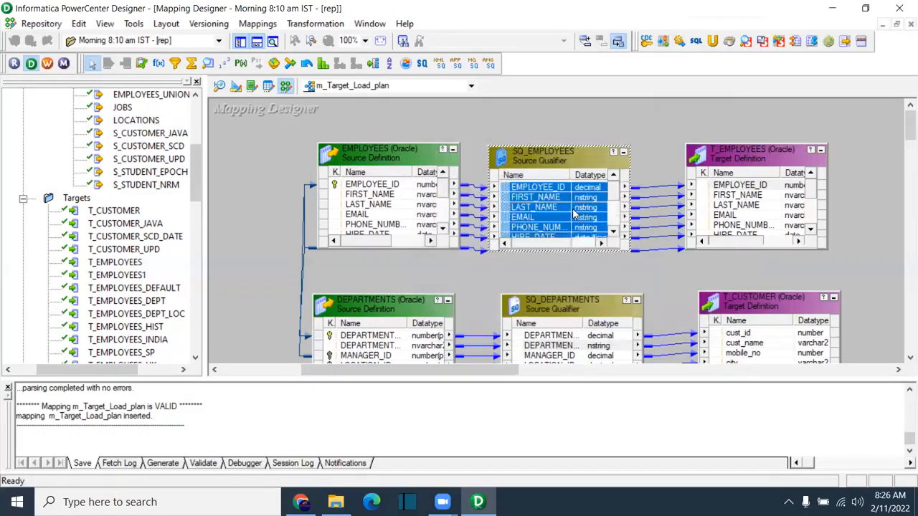
Step: Clear the canvas selection and bring up the Mappings menu for Generate Workflow
{"action": "left_click", "coordinate": [641, 149]}
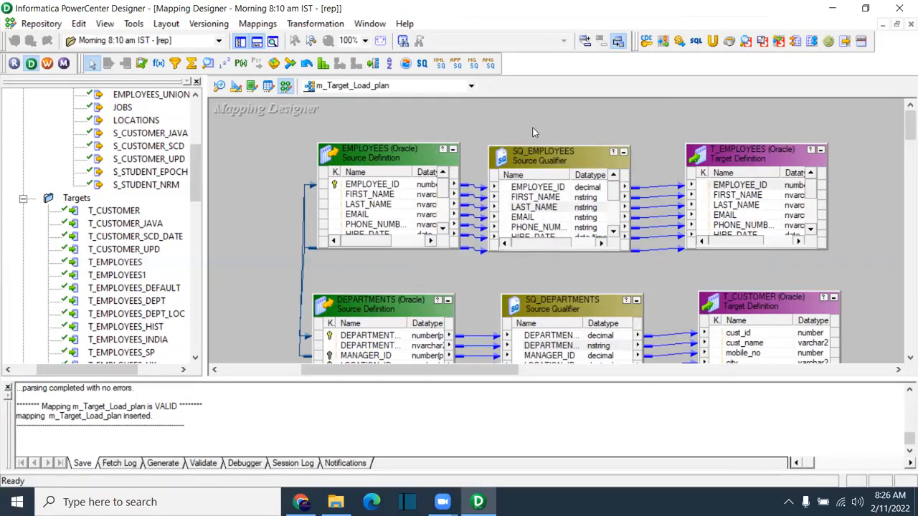
{"action": "left_click", "coordinate": [258, 24]}
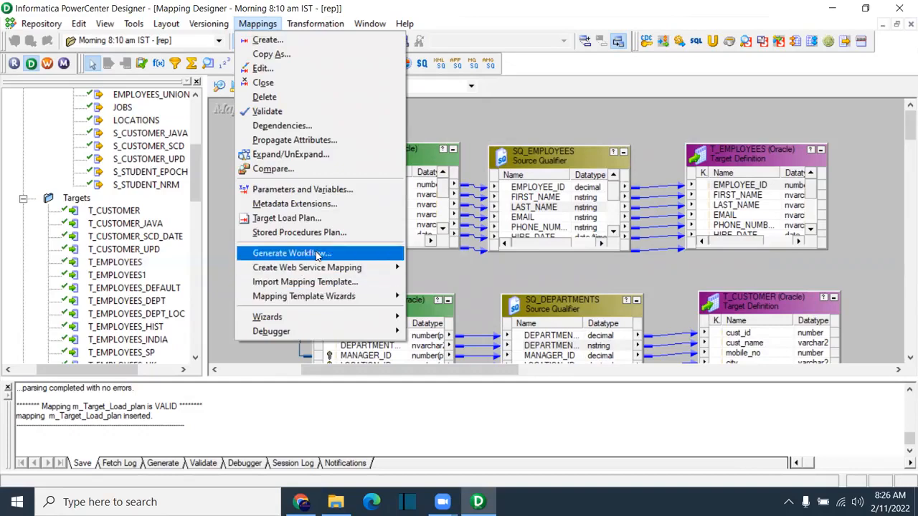
{"action": "left_click", "coordinate": [453, 121]}
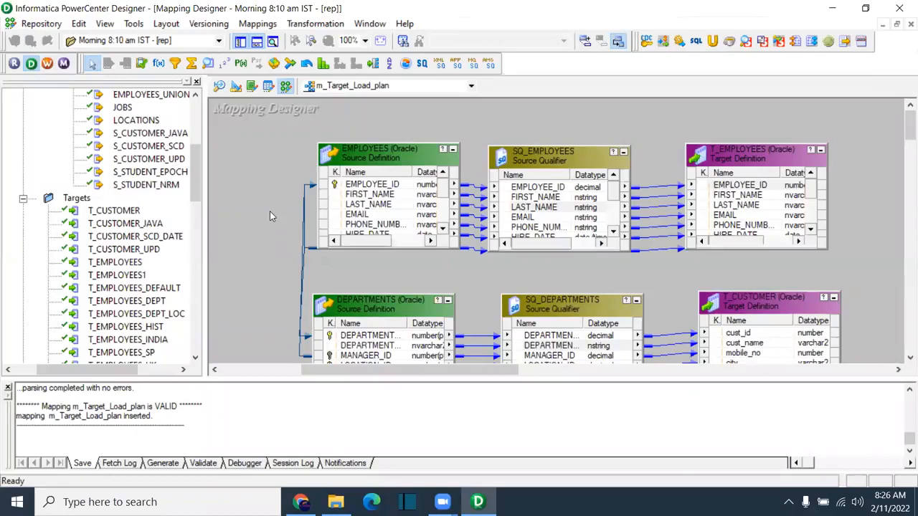
{"action": "left_click", "coordinate": [258, 23]}
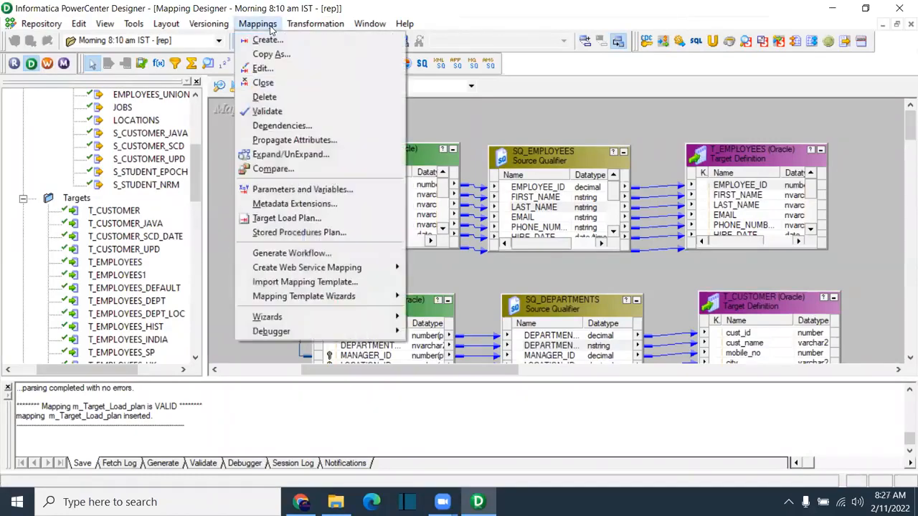
Step: Start Generate Workflow, keeping the non-reusable session option, and advance to connections
{"action": "left_click", "coordinate": [296, 255]}
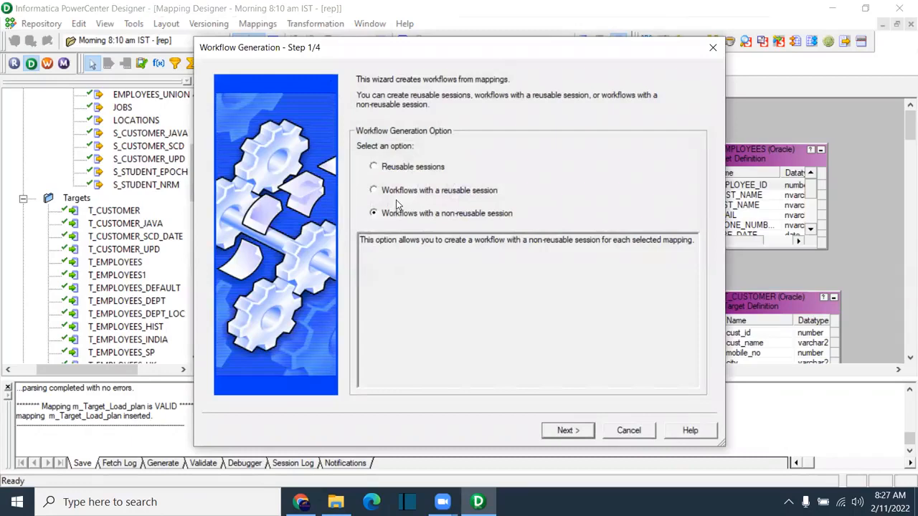
{"action": "left_click", "coordinate": [434, 190]}
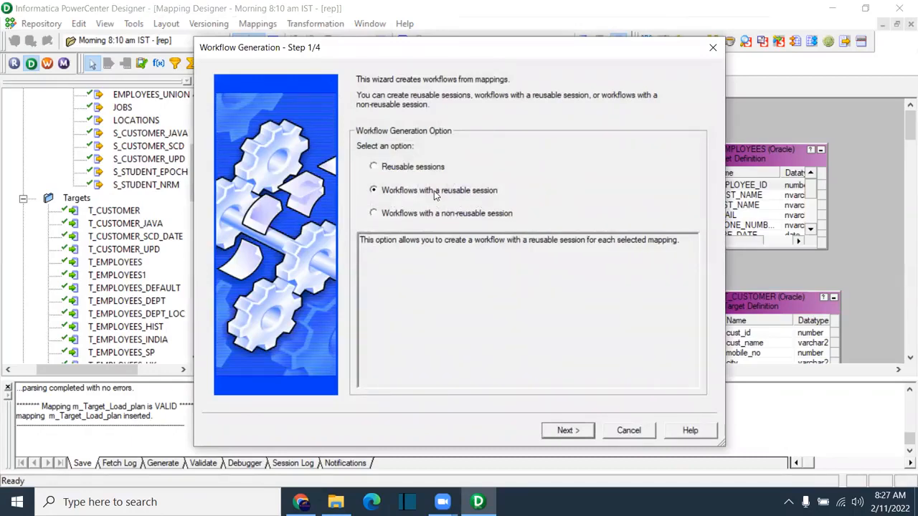
{"action": "left_click", "coordinate": [448, 216]}
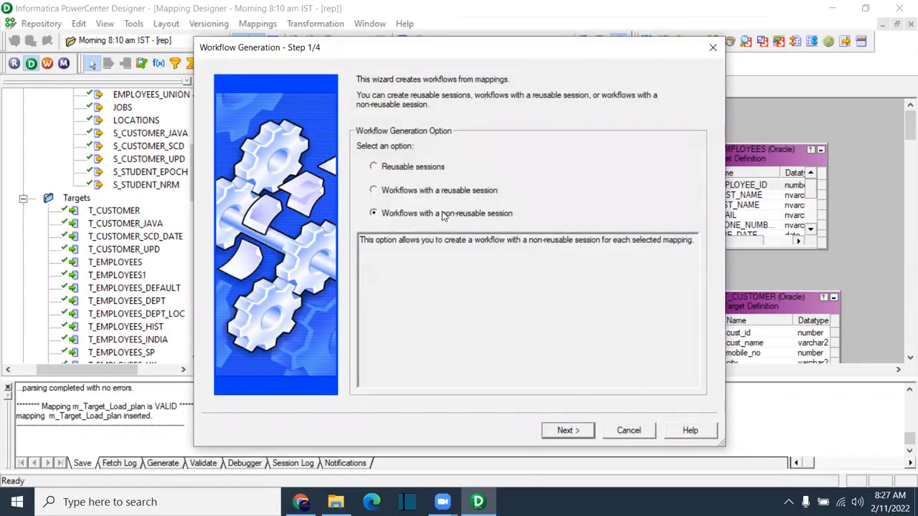
{"action": "left_click", "coordinate": [566, 432]}
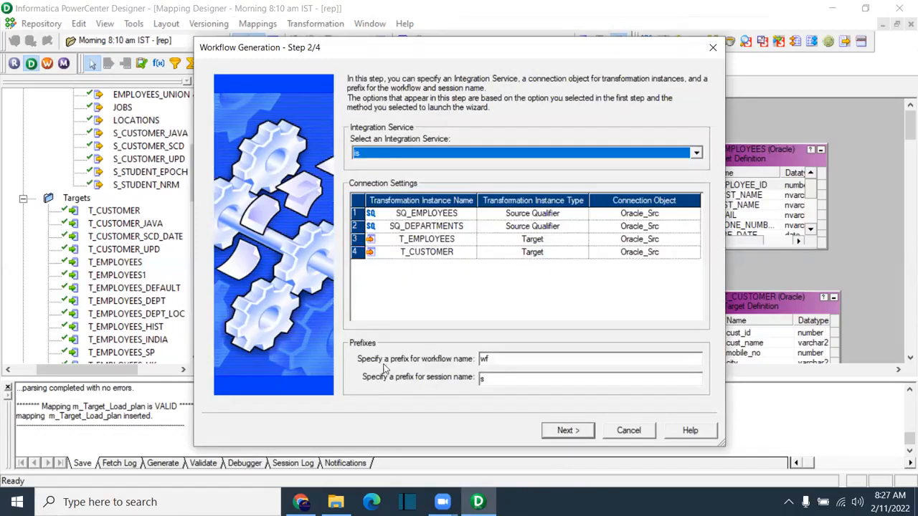
Step: Set Oracle_Tgt as the connection for both T_EMPLOYEES and T_CUSTOMER
{"action": "left_click", "coordinate": [663, 240]}
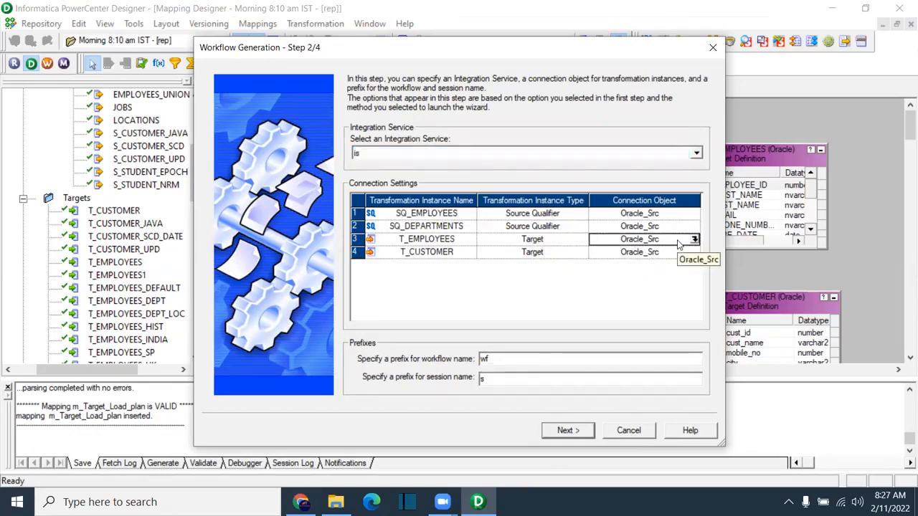
{"action": "left_click", "coordinate": [694, 238]}
{"action": "left_click", "coordinate": [377, 210]}
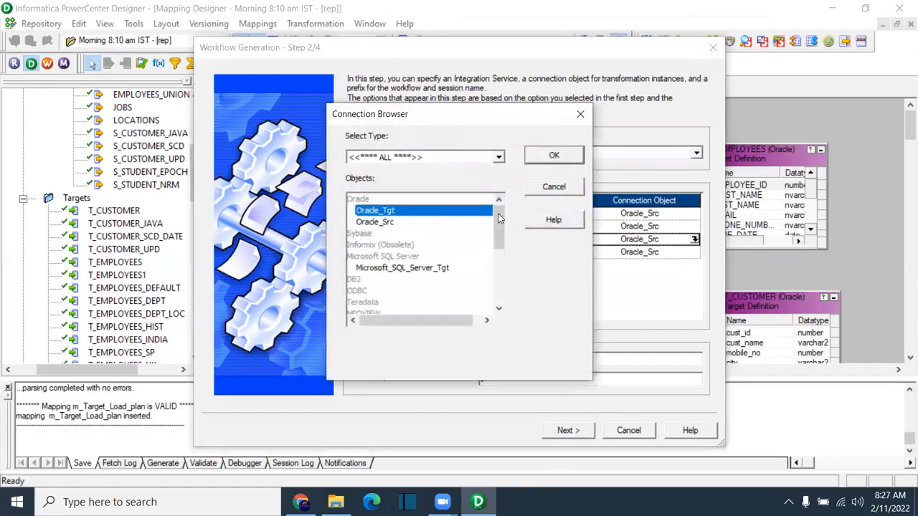
{"action": "left_click", "coordinate": [553, 155]}
{"action": "left_click", "coordinate": [678, 253]}
{"action": "left_click", "coordinate": [695, 252]}
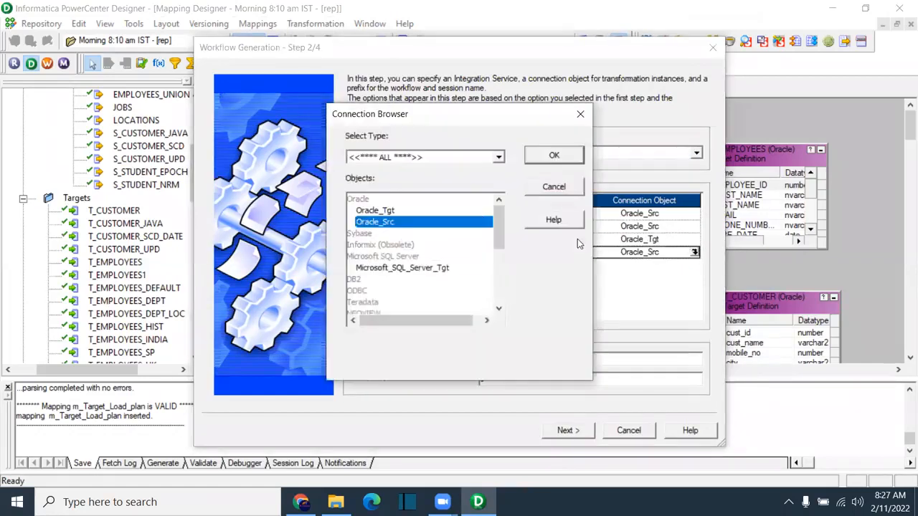
{"action": "left_click", "coordinate": [377, 210]}
{"action": "left_click", "coordinate": [553, 155]}
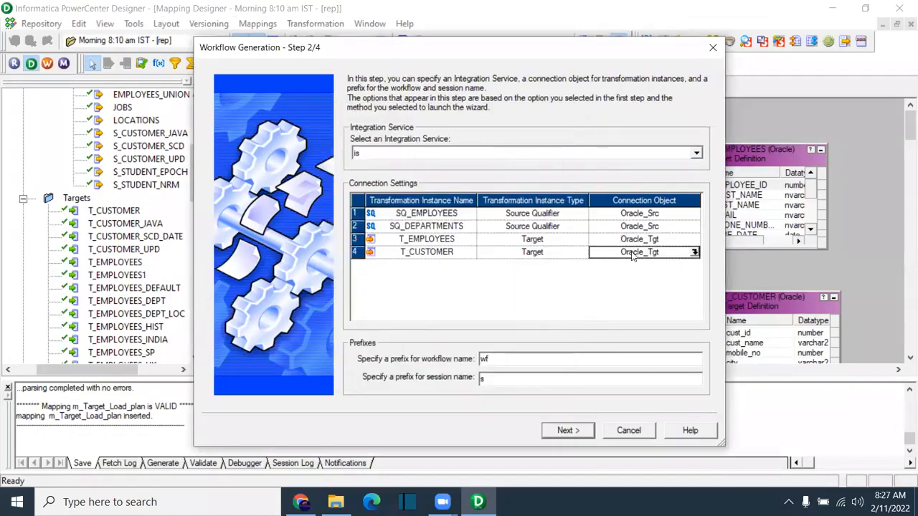
Step: Keep 'is' as the integration service and check the wf and s name prefixes
{"action": "left_click", "coordinate": [373, 155]}
{"action": "left_click", "coordinate": [429, 164]}
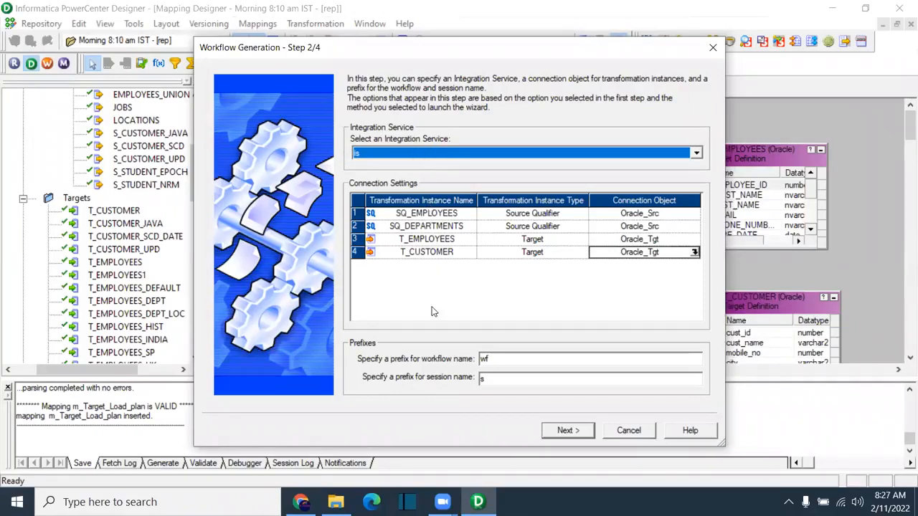
{"action": "double_click", "coordinate": [491, 359]}
{"action": "double_click", "coordinate": [491, 380]}
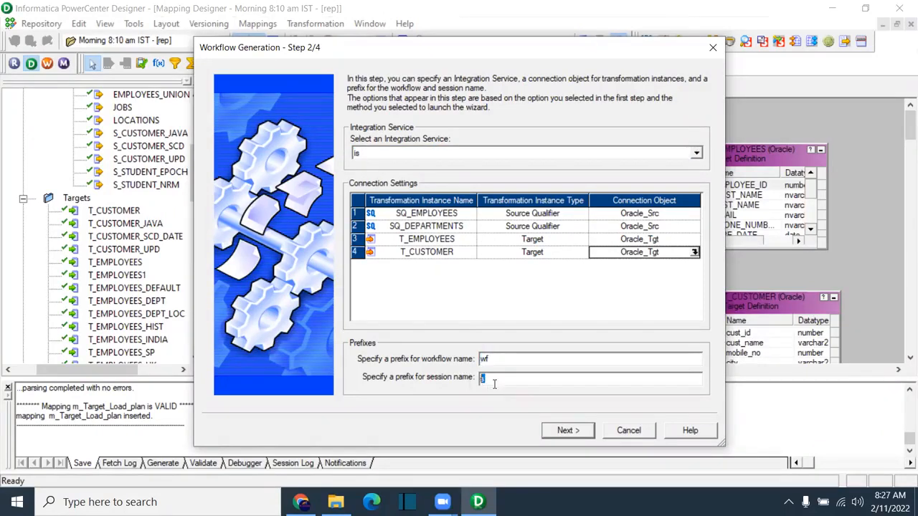
Step: Go through the remaining wizard pages and finish, saving wf_m_Target_Load_plan with s_m_Target_Load_plan
{"action": "left_click", "coordinate": [567, 431]}
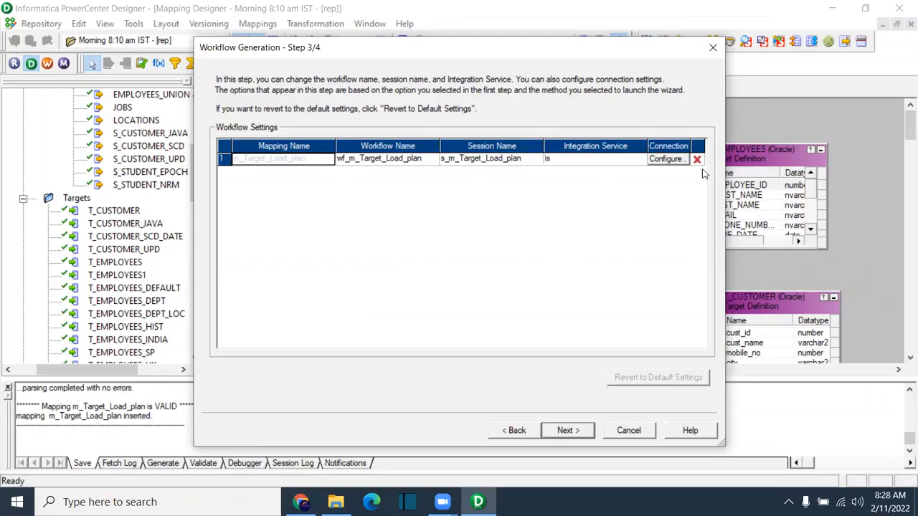
{"action": "left_click", "coordinate": [571, 432]}
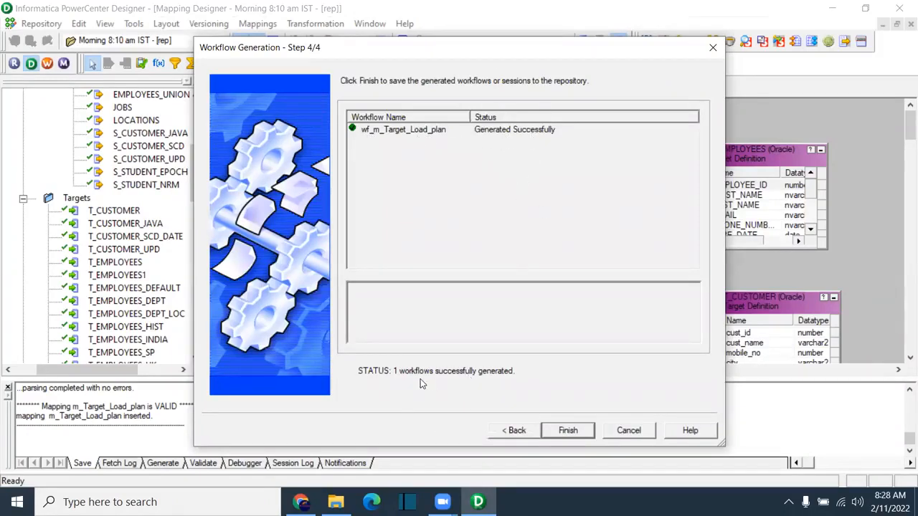
{"action": "left_click", "coordinate": [557, 430]}
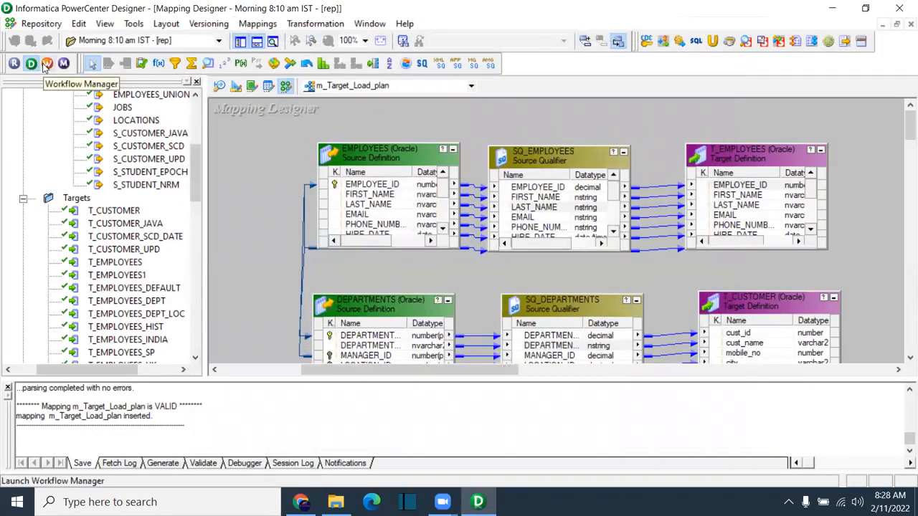
{"action": "left_click", "coordinate": [257, 24]}
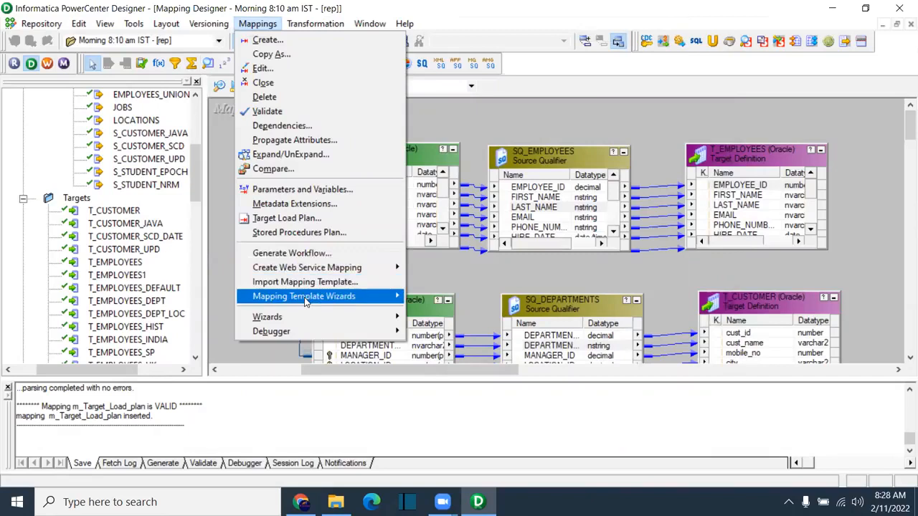
{"action": "mouse_move", "coordinate": [305, 301]}
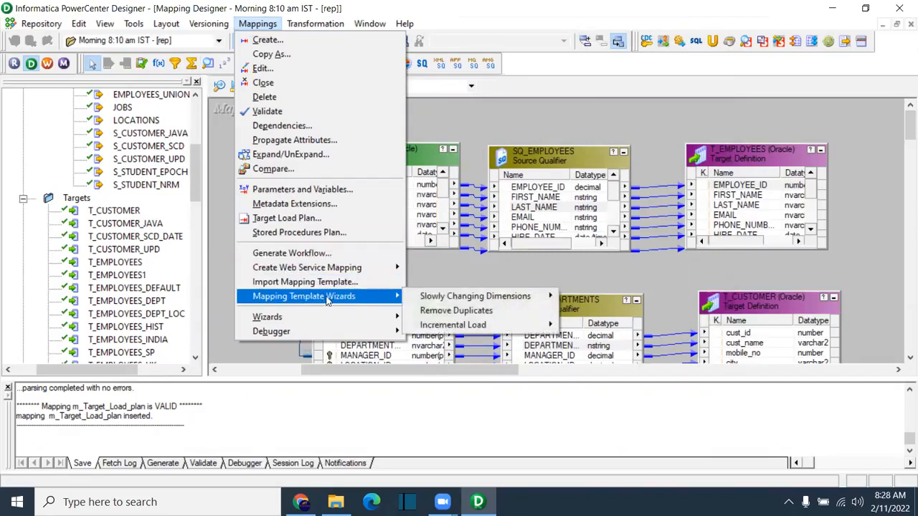
{"action": "mouse_move", "coordinate": [490, 299]}
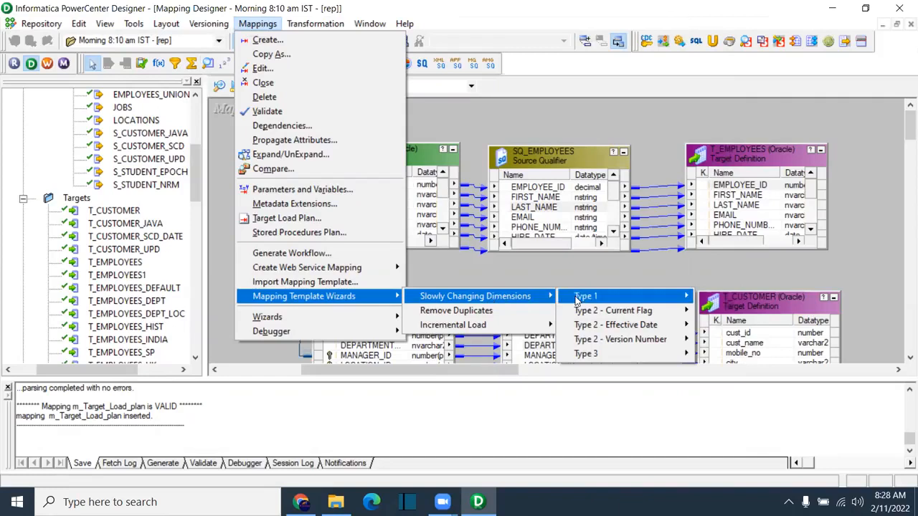
{"action": "mouse_move", "coordinate": [578, 300]}
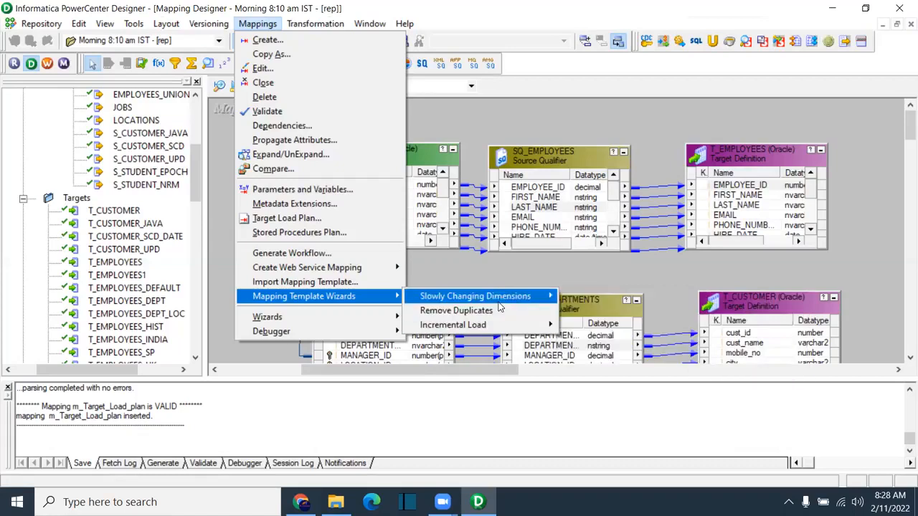
{"action": "mouse_move", "coordinate": [482, 324]}
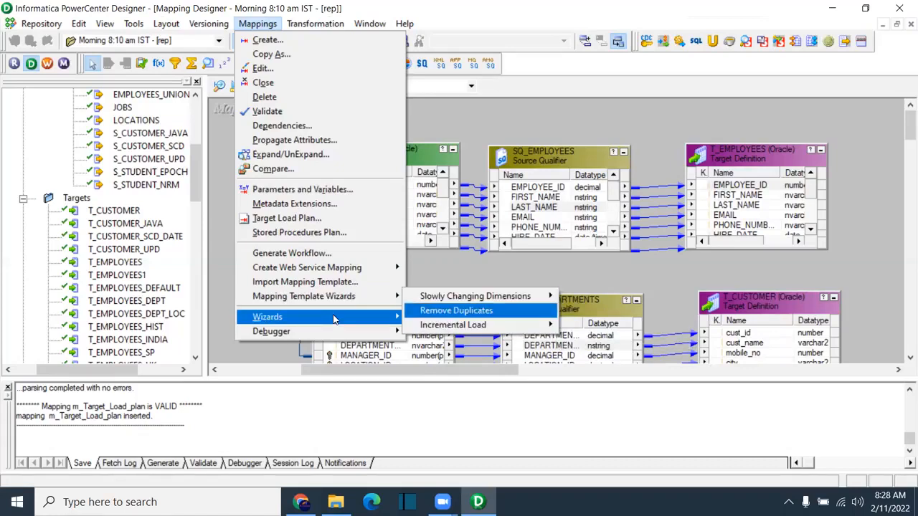
{"action": "mouse_move", "coordinate": [331, 320]}
{"action": "mouse_move", "coordinate": [309, 331]}
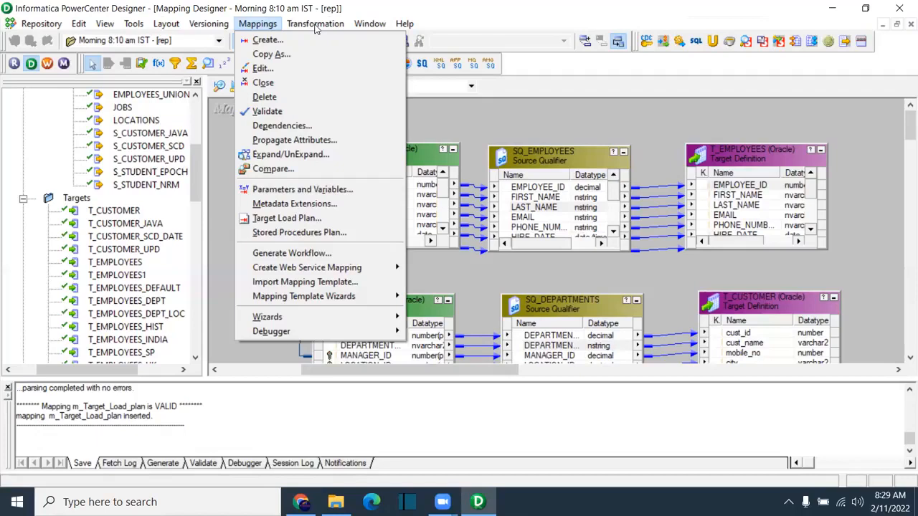
Step: Launch Workflow Manager maximized and return to the Workflow Designer view
{"action": "left_click", "coordinate": [564, 115]}
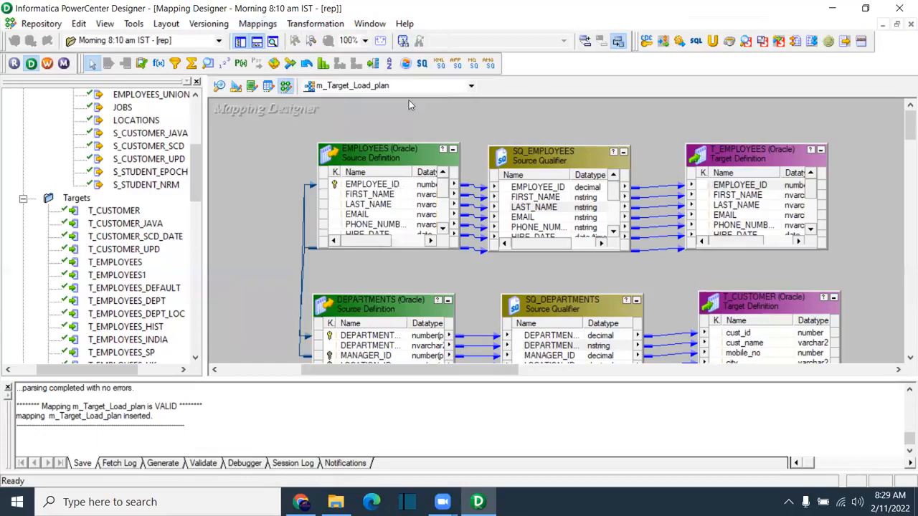
{"action": "left_click", "coordinate": [47, 64]}
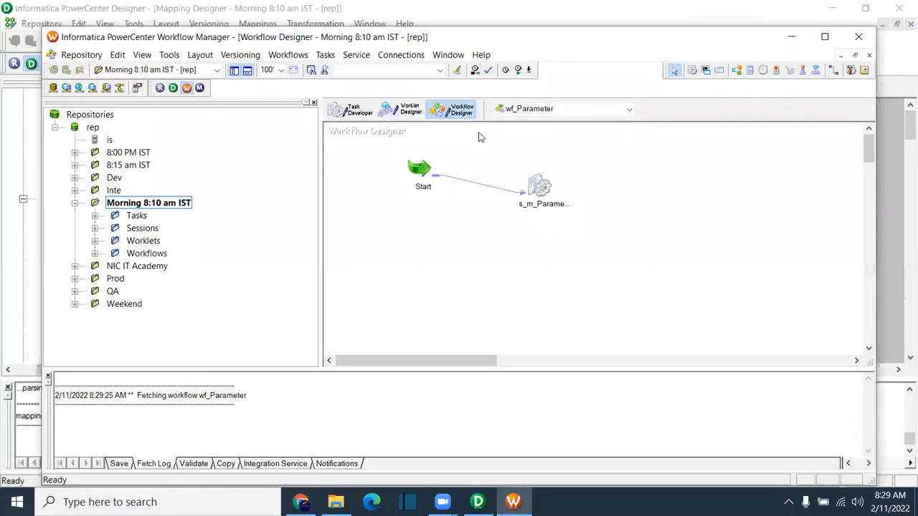
{"action": "double_click", "coordinate": [420, 37]}
{"action": "left_click", "coordinate": [310, 80]}
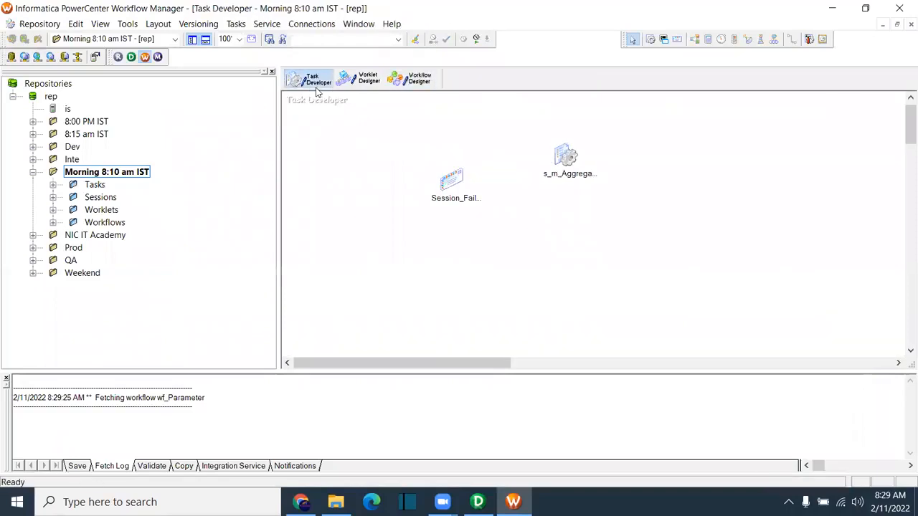
{"action": "left_click", "coordinate": [363, 82]}
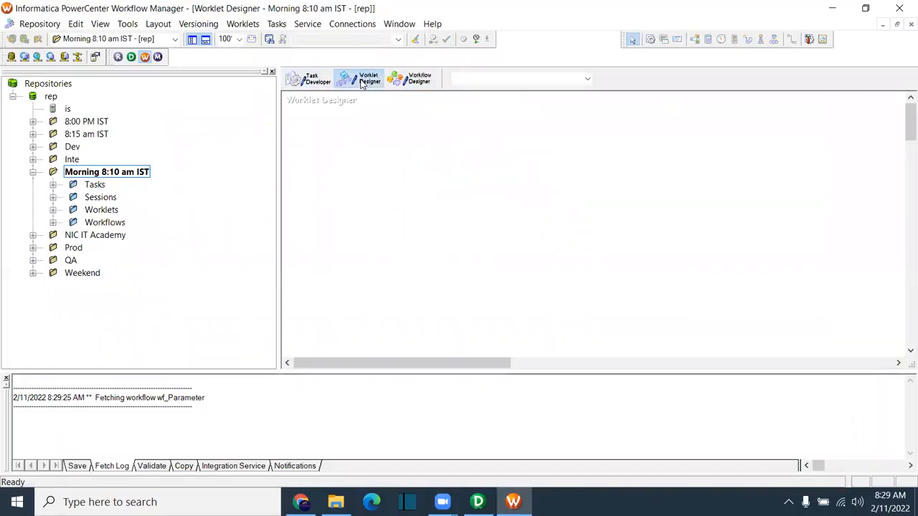
{"action": "left_click", "coordinate": [412, 79]}
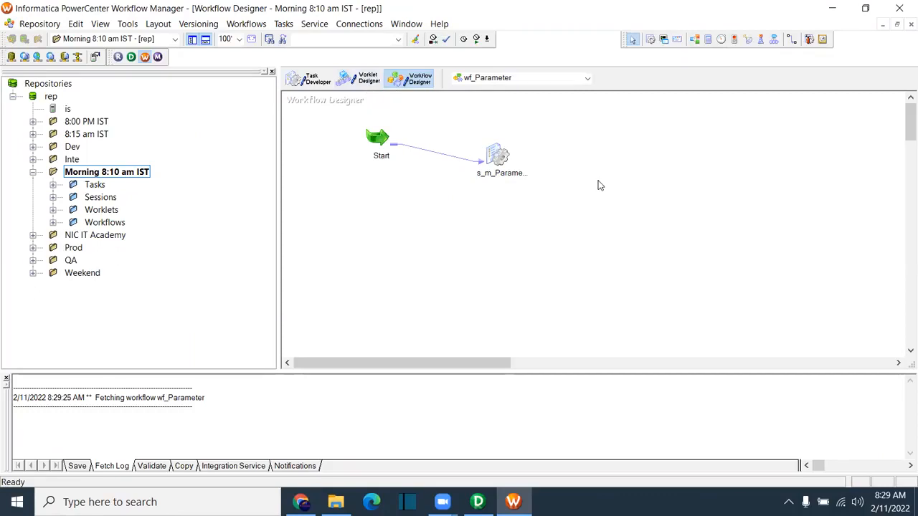
Step: Open wf_Employees_data from the Workflows folder on the canvas and start it
{"action": "left_click", "coordinate": [53, 222]}
{"action": "left_click_drag", "start_coordinate": [141, 358], "coordinate": [158, 358]}
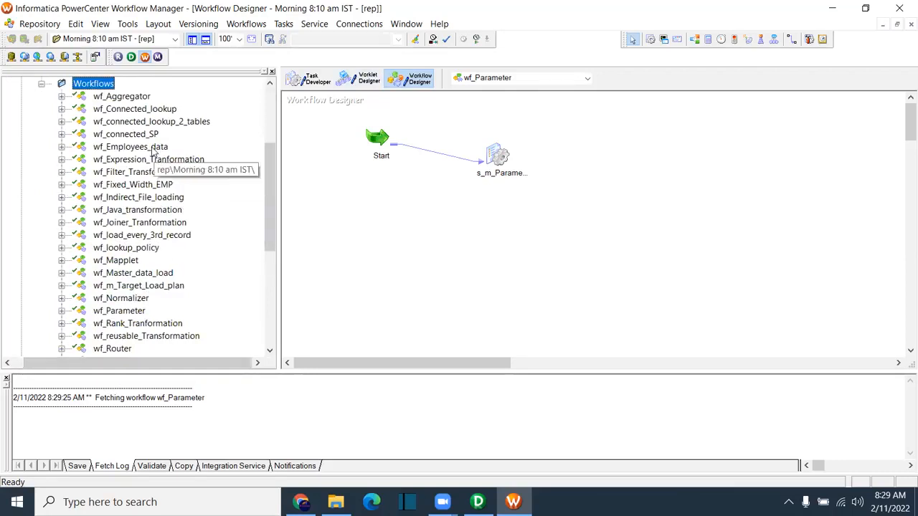
{"action": "left_click_drag", "start_coordinate": [133, 147], "coordinate": [371, 170]}
{"action": "right_click", "coordinate": [411, 235]}
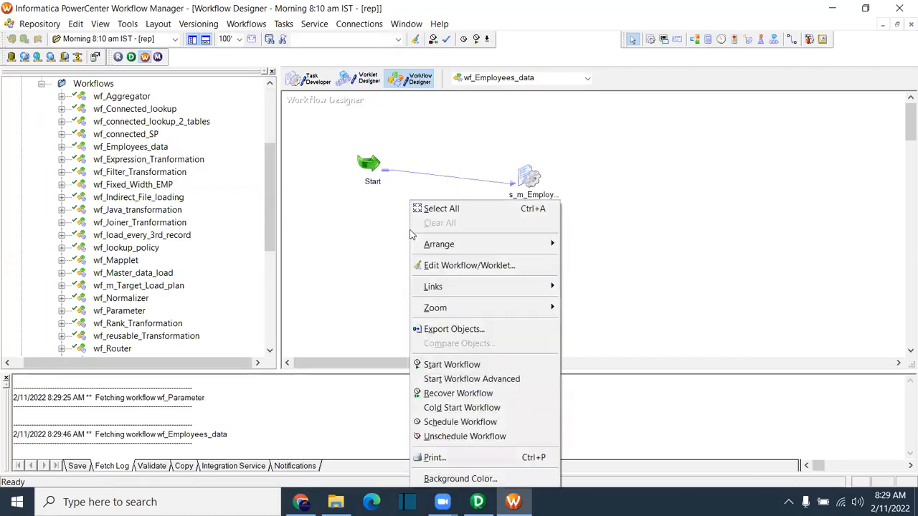
{"action": "left_click", "coordinate": [480, 364]}
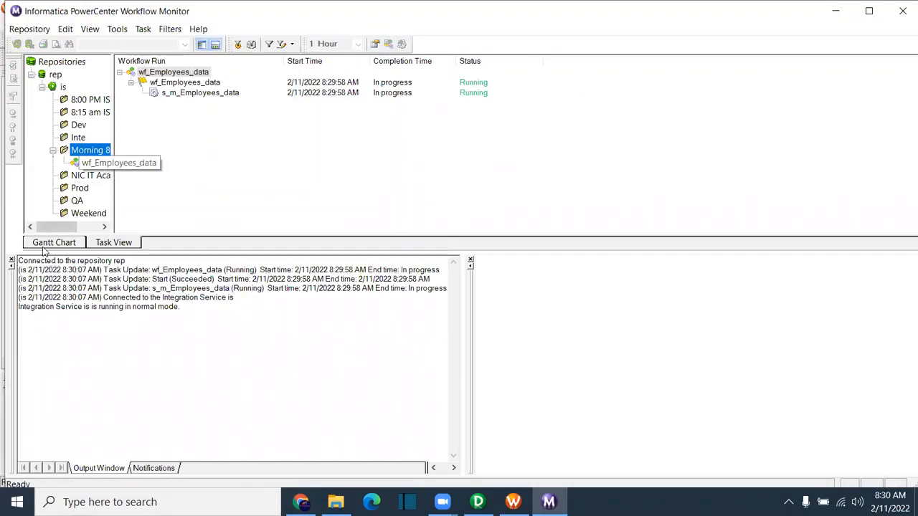
Step: Enlarge the monitor panes and review s_m_Employees_data's 107-row SQ_EMPLOYEES/T_EMPLOYEES statistics
{"action": "left_click", "coordinate": [11, 259]}
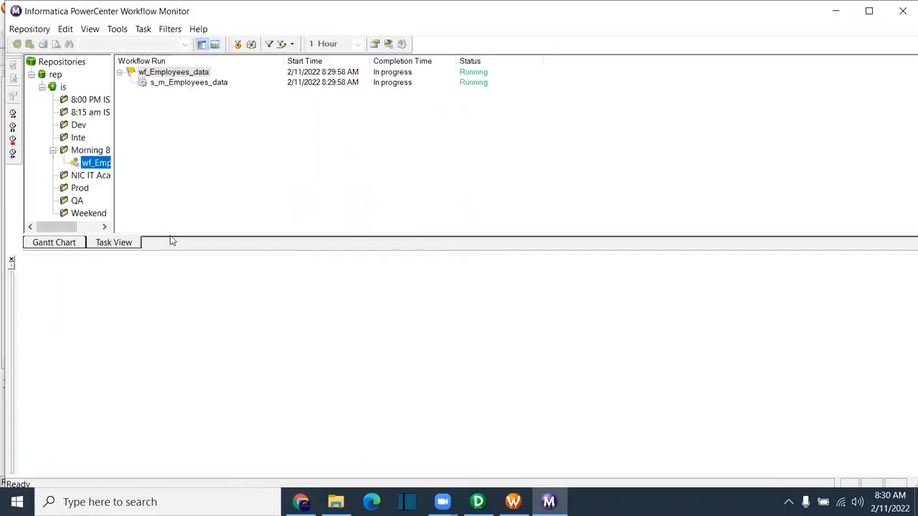
{"action": "left_click_drag", "start_coordinate": [170, 248], "coordinate": [170, 335]}
{"action": "left_click_drag", "start_coordinate": [113, 188], "coordinate": [184, 188]}
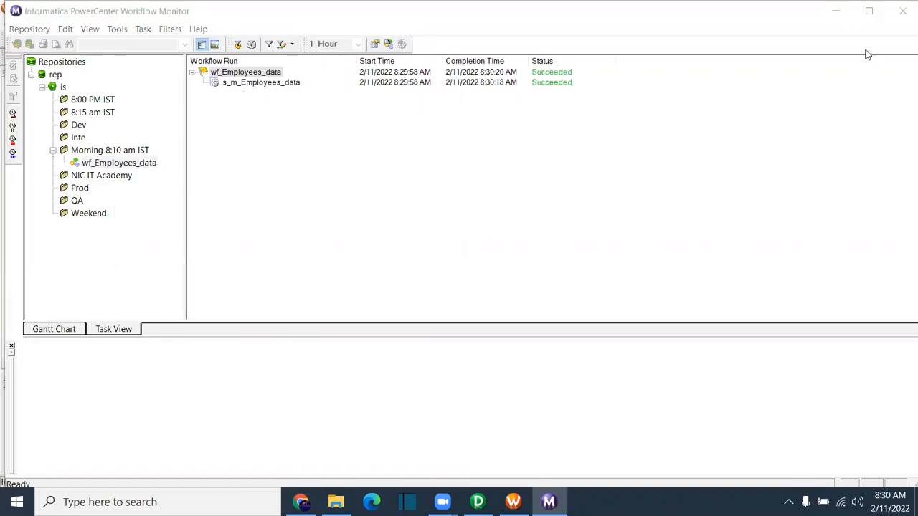
{"action": "left_click_drag", "start_coordinate": [185, 158], "coordinate": [173, 160]}
{"action": "left_click", "coordinate": [244, 83]}
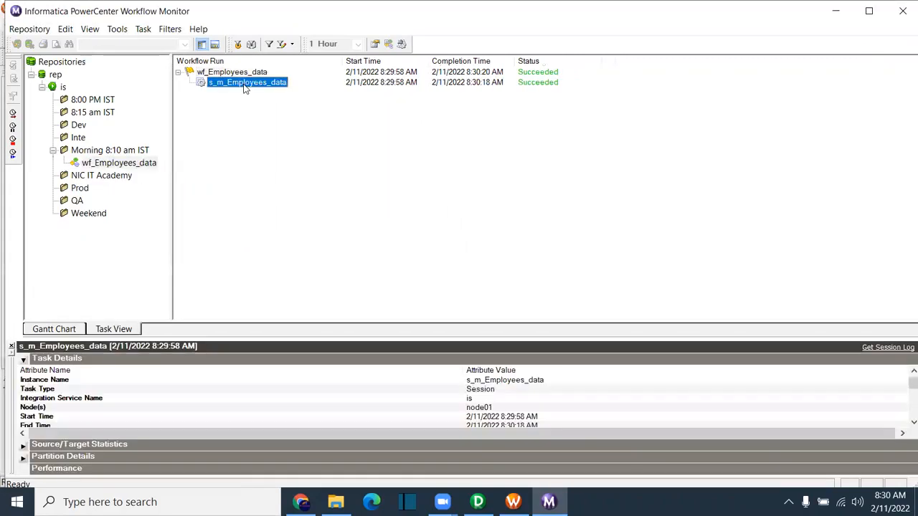
{"action": "left_click_drag", "start_coordinate": [254, 337], "coordinate": [253, 263]}
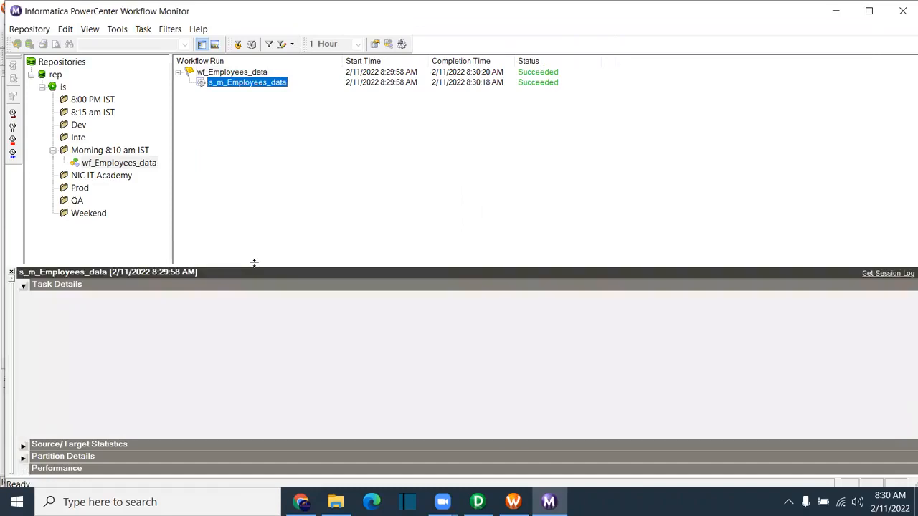
{"action": "left_click", "coordinate": [24, 286]}
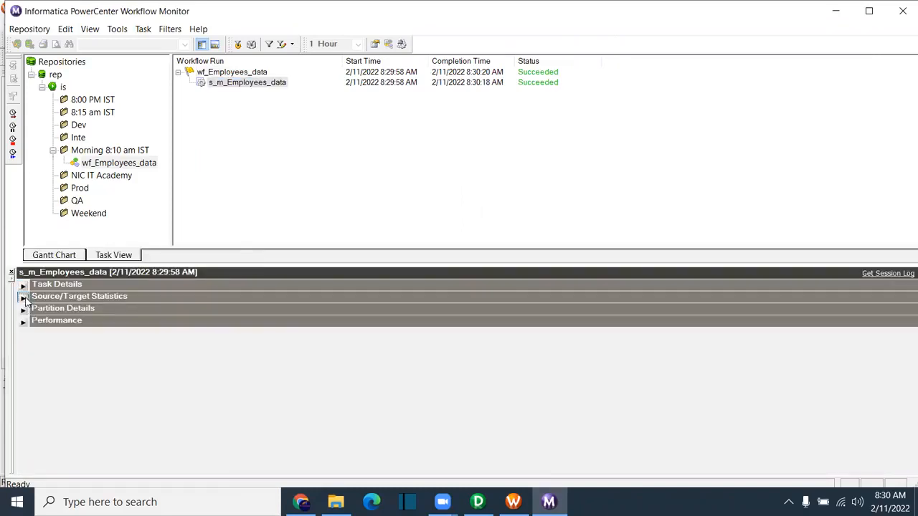
{"action": "left_click", "coordinate": [23, 297]}
{"action": "left_click", "coordinate": [215, 320]}
{"action": "left_click", "coordinate": [217, 329]}
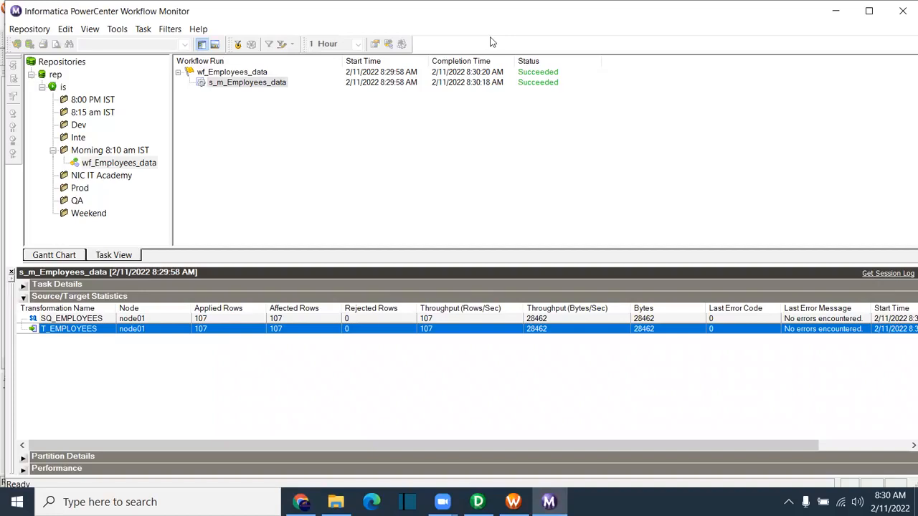
Step: Open the s_m_Employees_data session log maximized, then bring File Explorer forward
{"action": "left_click", "coordinate": [380, 176]}
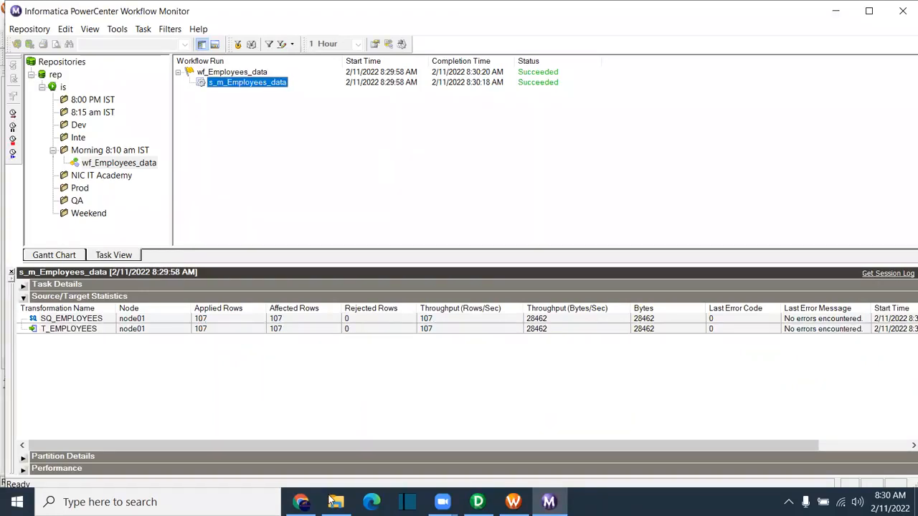
{"action": "right_click", "coordinate": [271, 91]}
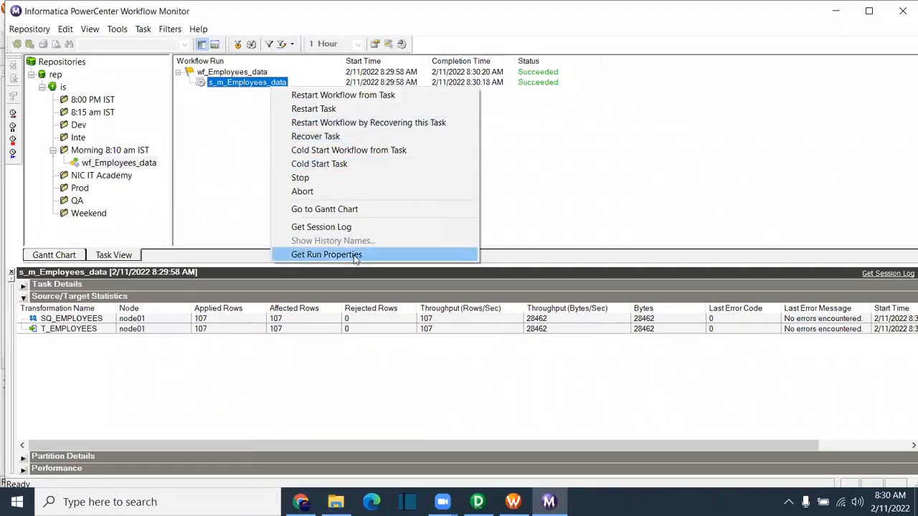
{"action": "left_click", "coordinate": [351, 228]}
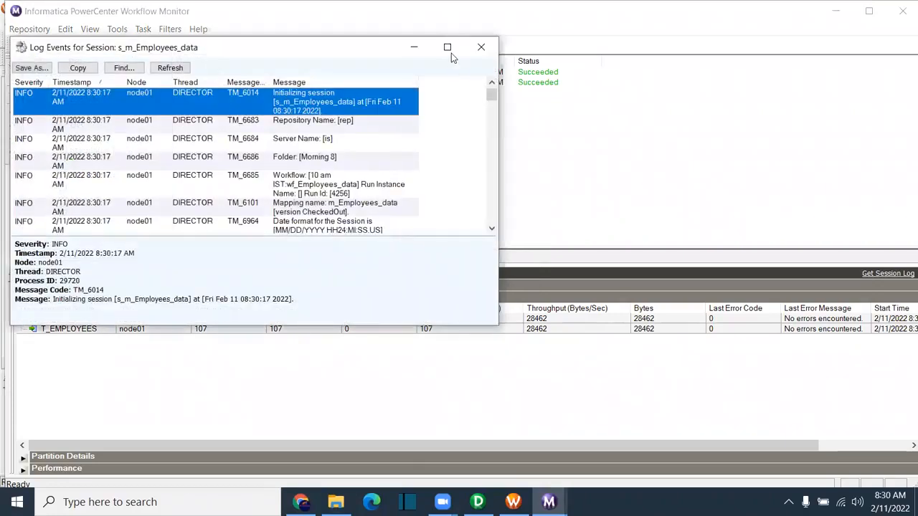
{"action": "left_click", "coordinate": [447, 46]}
{"action": "scroll", "coordinate": [343, 319], "scroll_direction": "down", "scroll_amount": 7}
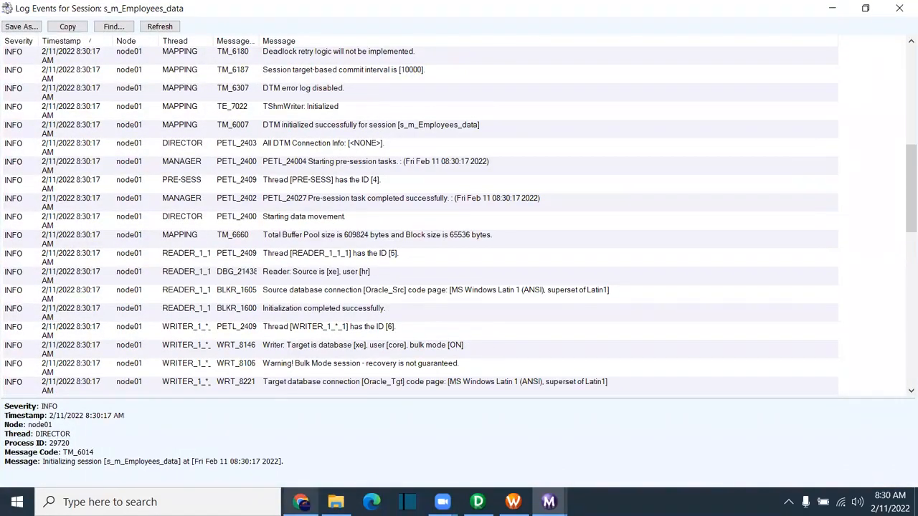
{"action": "left_click", "coordinate": [336, 502]}
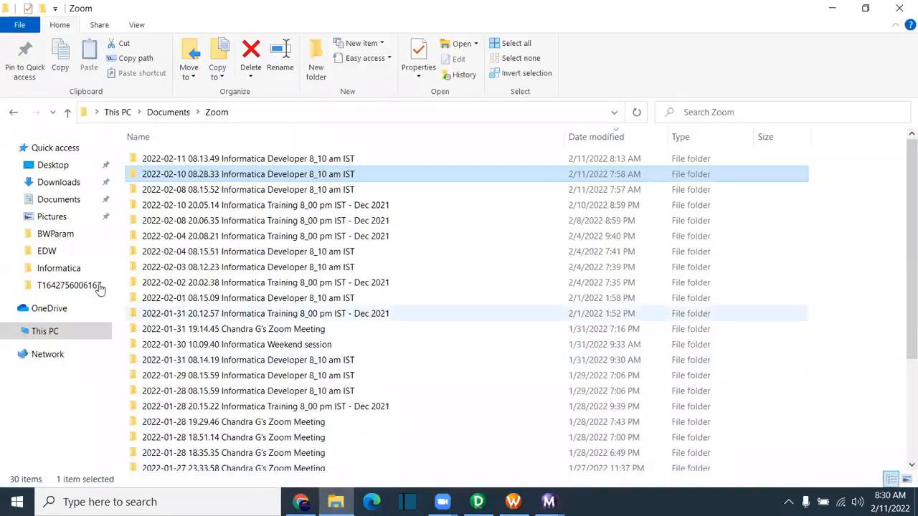
Step: Browse to C:\Informatica\10.2.0\server in File Explorer
{"action": "left_click", "coordinate": [68, 199]}
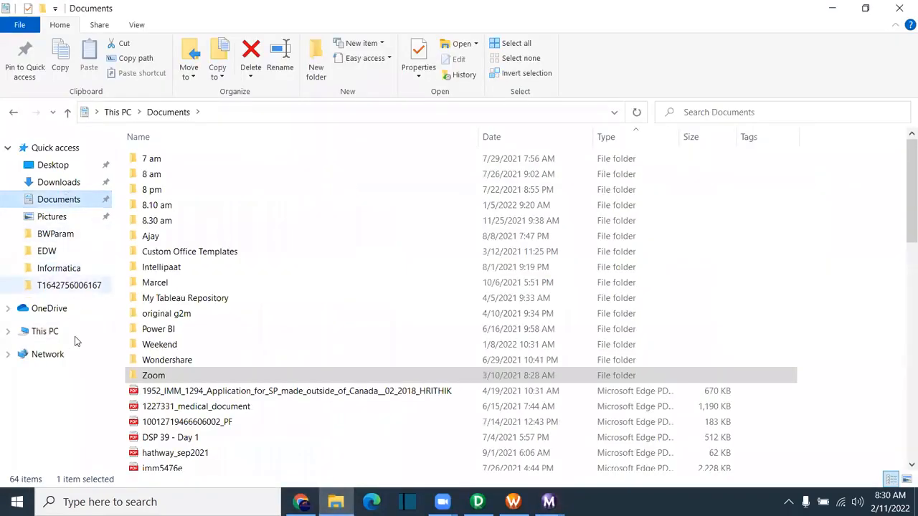
{"action": "left_click", "coordinate": [56, 335]}
{"action": "left_click", "coordinate": [215, 272]}
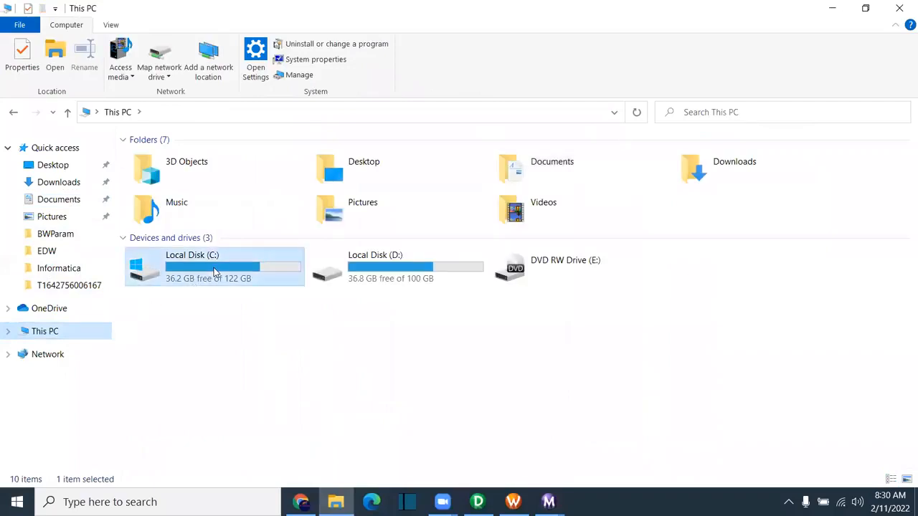
{"action": "double_click", "coordinate": [214, 271]}
{"action": "double_click", "coordinate": [187, 206]}
{"action": "double_click", "coordinate": [172, 164]}
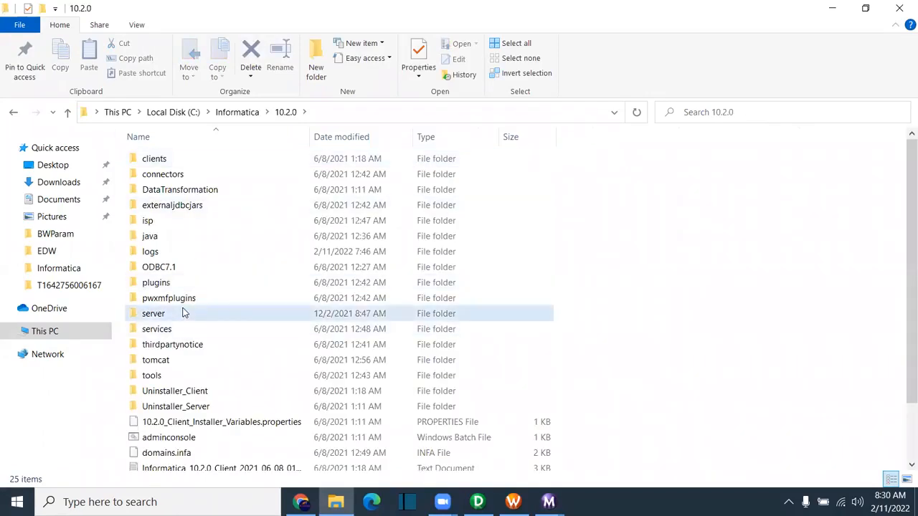
{"action": "double_click", "coordinate": [182, 313]}
Step: Open infa_shared\SessLogs and select s_m_Employees_data.log
{"action": "left_click", "coordinate": [188, 192]}
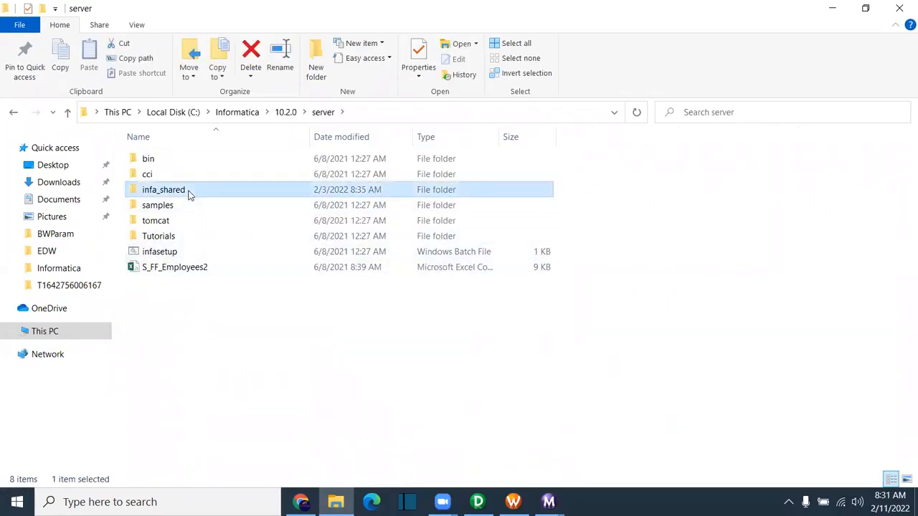
{"action": "double_click", "coordinate": [191, 194]}
{"action": "left_click", "coordinate": [187, 254]}
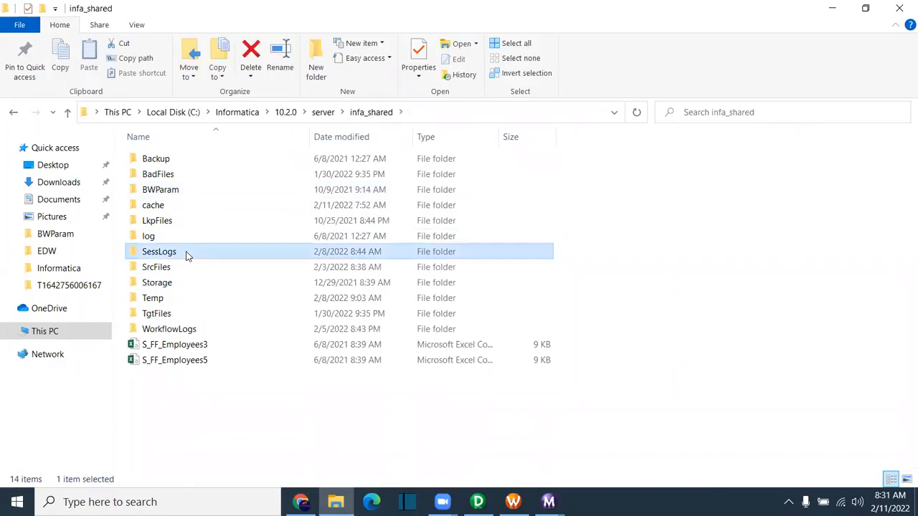
{"action": "double_click", "coordinate": [187, 254]}
{"action": "left_click", "coordinate": [195, 159]}
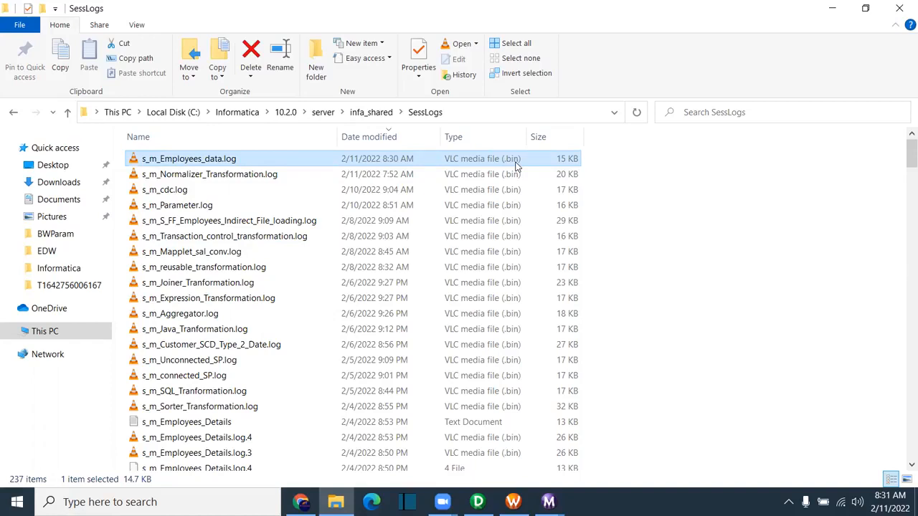
{"action": "right_click", "coordinate": [168, 158]}
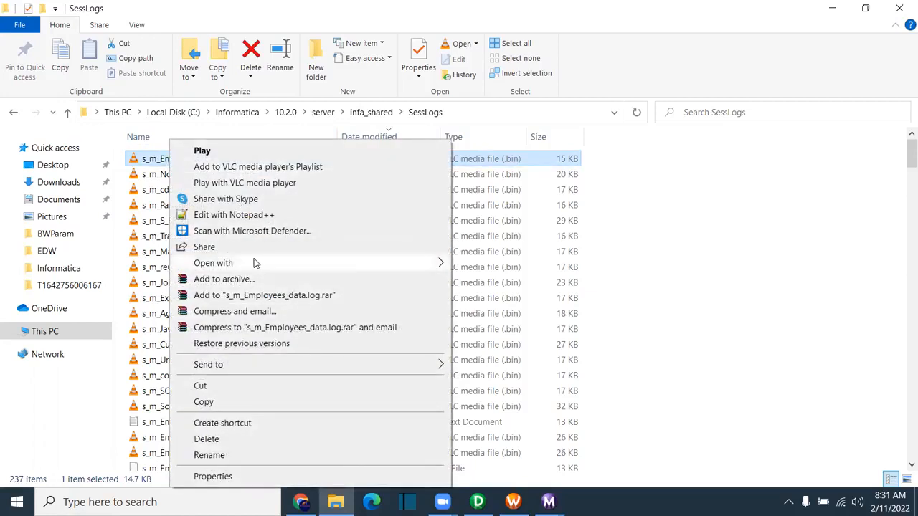
{"action": "mouse_move", "coordinate": [319, 266]}
{"action": "left_click", "coordinate": [567, 263]}
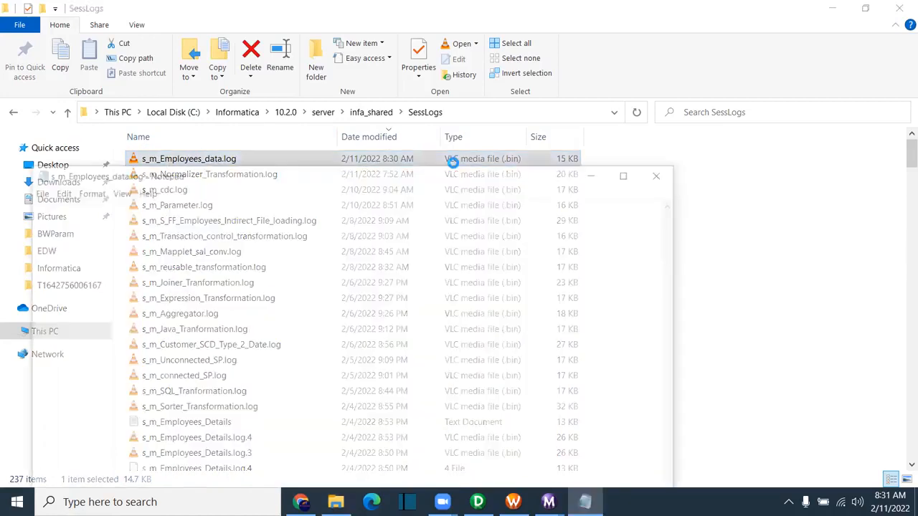
{"action": "left_click", "coordinate": [630, 170]}
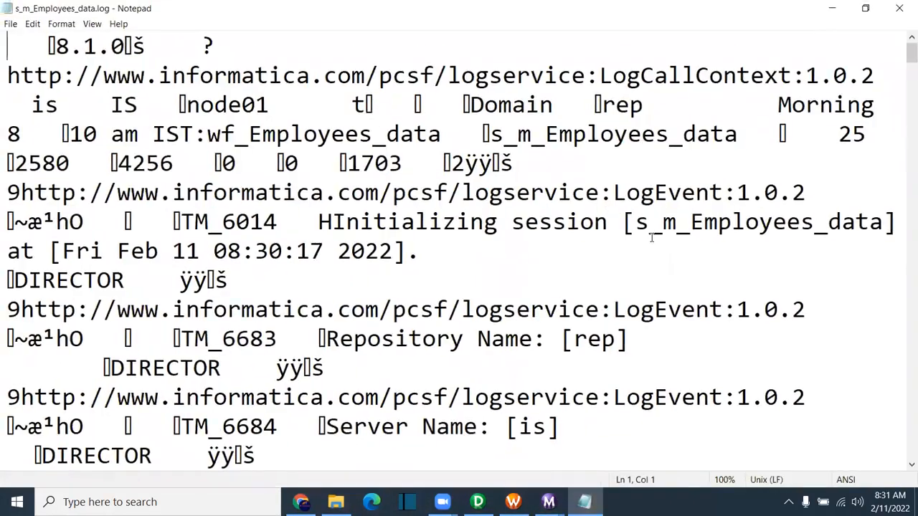
{"action": "scroll", "coordinate": [655, 240], "scroll_direction": "down", "scroll_amount": 4}
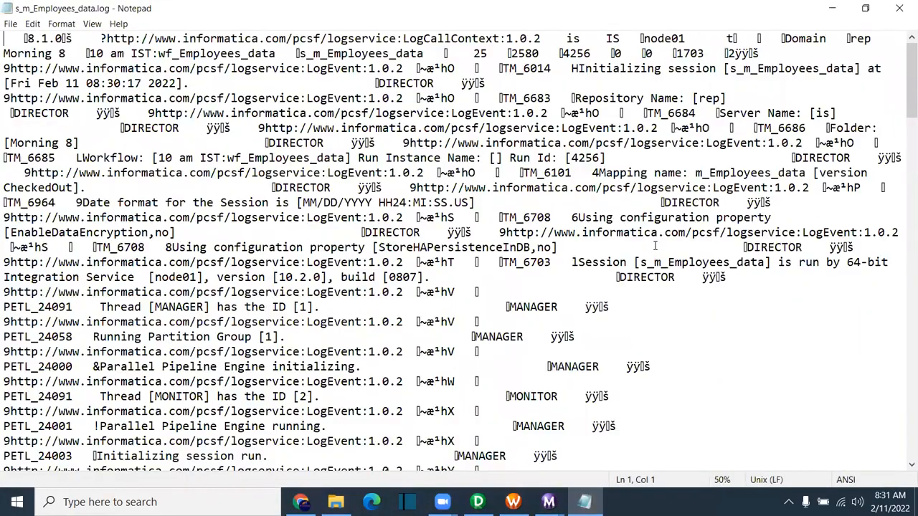
{"action": "left_click_drag", "start_coordinate": [585, 333], "coordinate": [540, 339]}
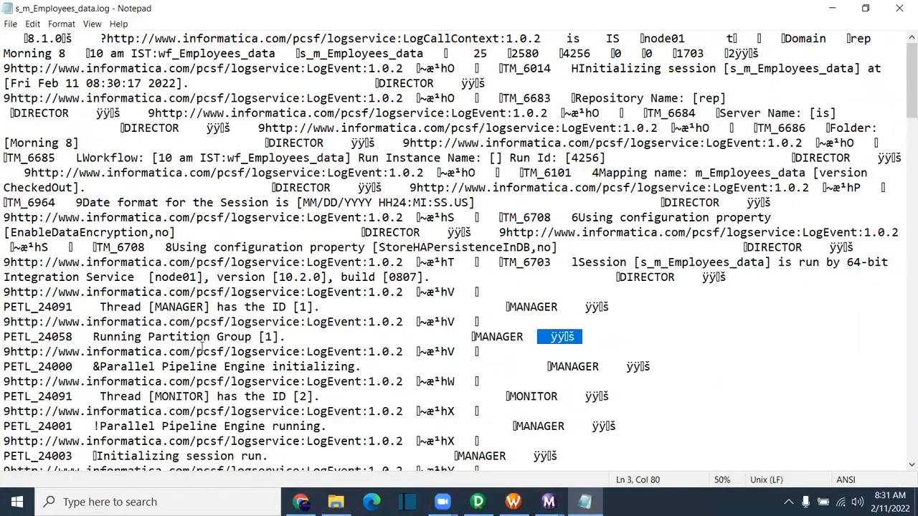
{"action": "scroll", "coordinate": [675, 242], "scroll_direction": "down", "scroll_amount": 10}
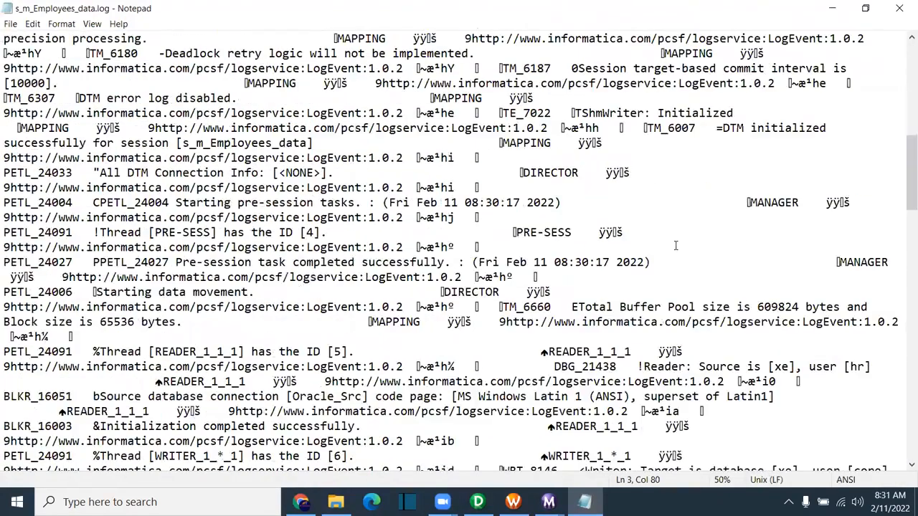
{"action": "scroll", "coordinate": [675, 243], "scroll_direction": "down", "scroll_amount": 2}
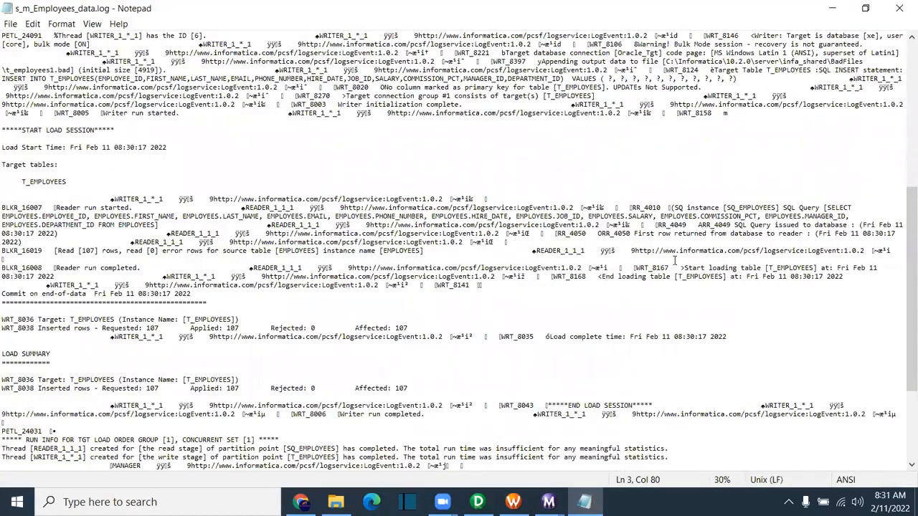
{"action": "scroll", "coordinate": [675, 261], "scroll_direction": "up", "scroll_amount": 1}
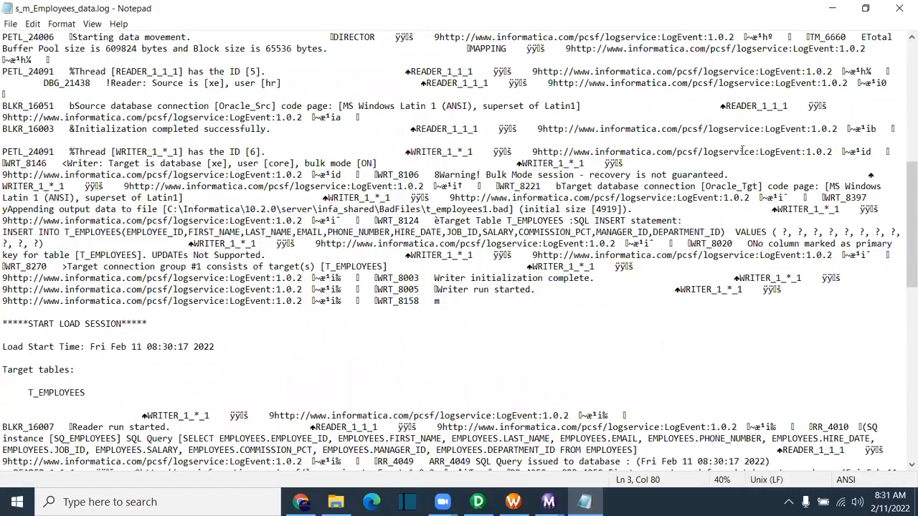
{"action": "left_click_drag", "start_coordinate": [595, 210], "coordinate": [658, 297]}
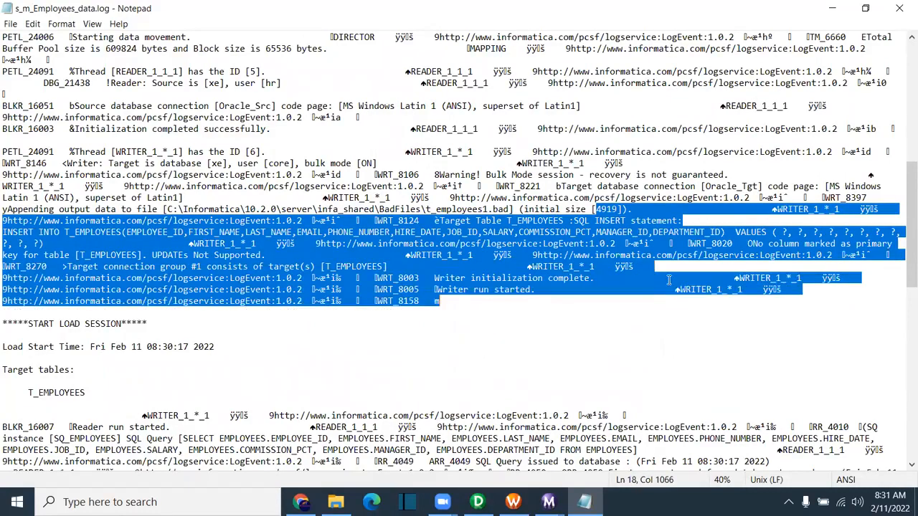
{"action": "left_click", "coordinate": [903, 8]}
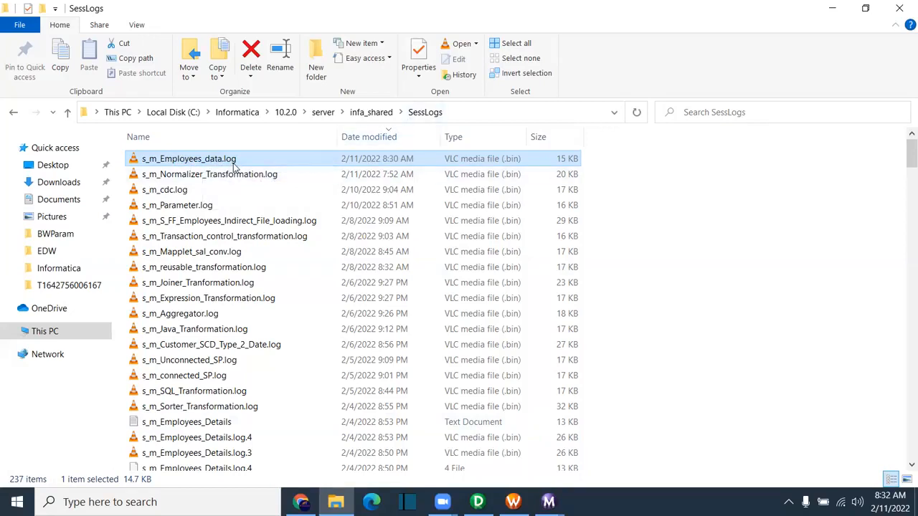
Step: Enable Write Backward Compatible Session Log File on s_m_Employees_data and save wf_Employees_data
{"action": "left_click", "coordinate": [513, 502]}
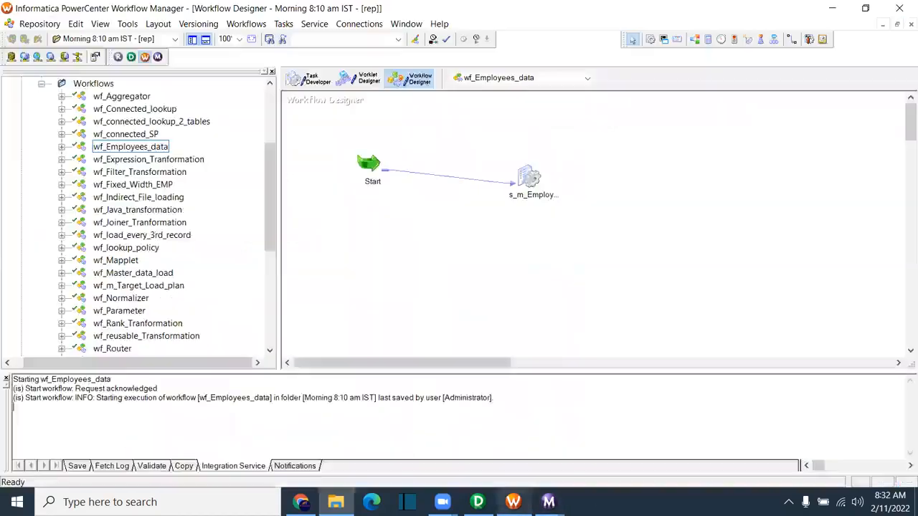
{"action": "double_click", "coordinate": [531, 180]}
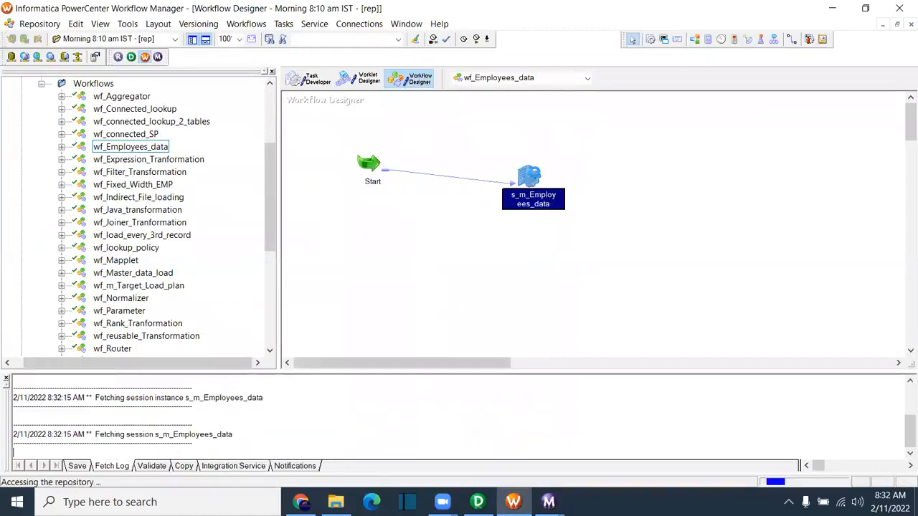
{"action": "left_click", "coordinate": [267, 40]}
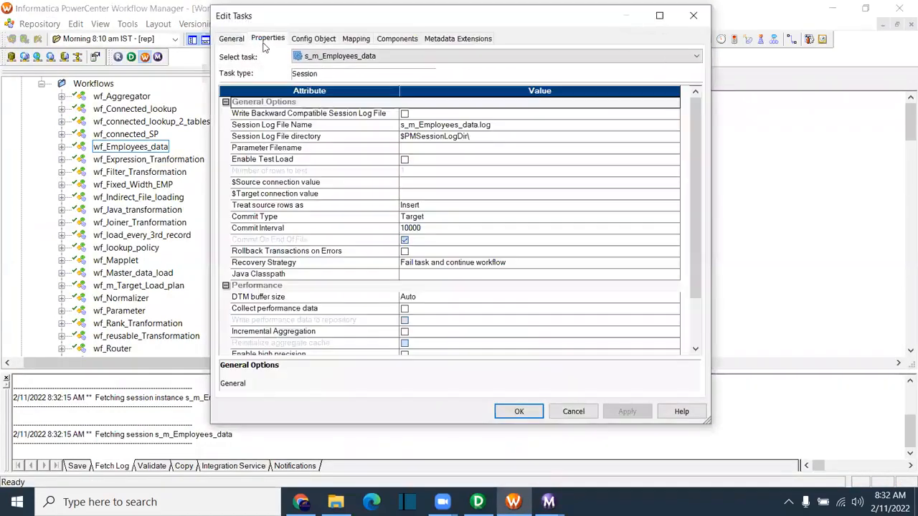
{"action": "left_click", "coordinate": [271, 115]}
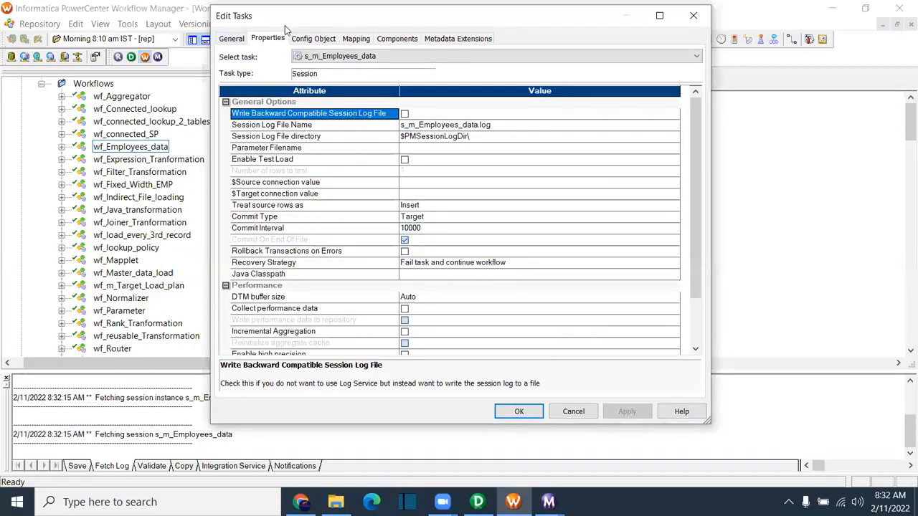
{"action": "left_click_drag", "start_coordinate": [285, 22], "coordinate": [277, 86]}
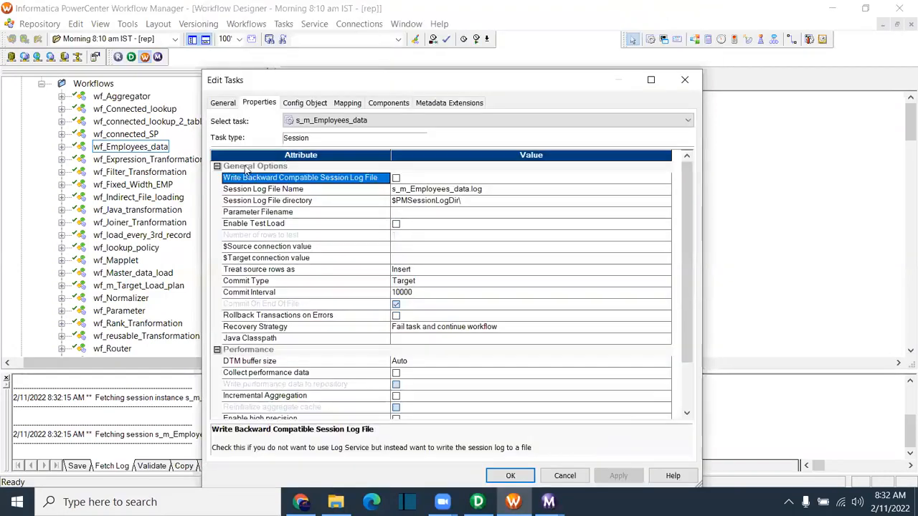
{"action": "left_click", "coordinate": [396, 178]}
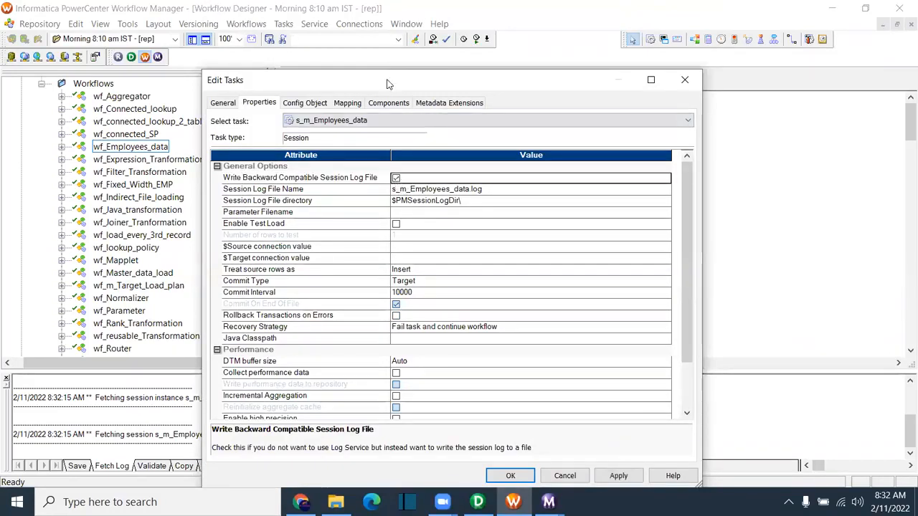
{"action": "left_click_drag", "start_coordinate": [388, 84], "coordinate": [333, 37]}
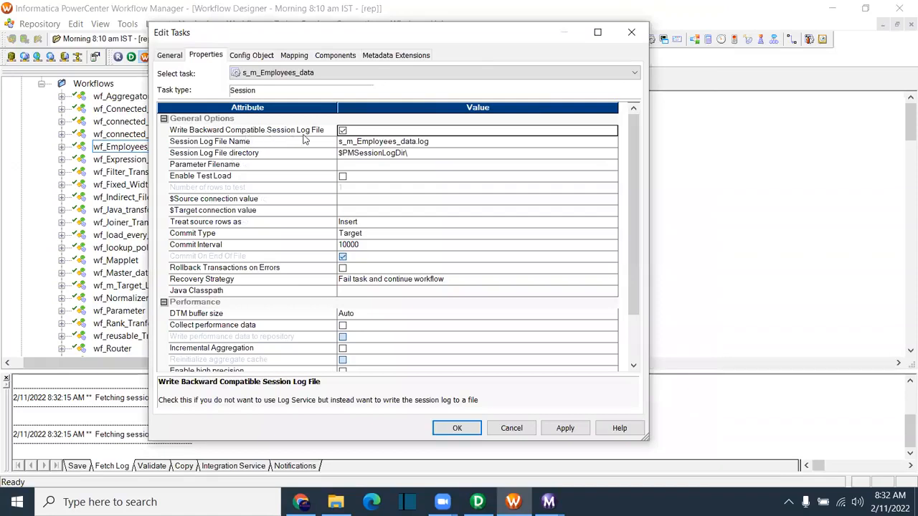
{"action": "left_click", "coordinate": [564, 428]}
{"action": "left_click", "coordinate": [459, 428]}
{"action": "key", "text": "ctrl+s"}
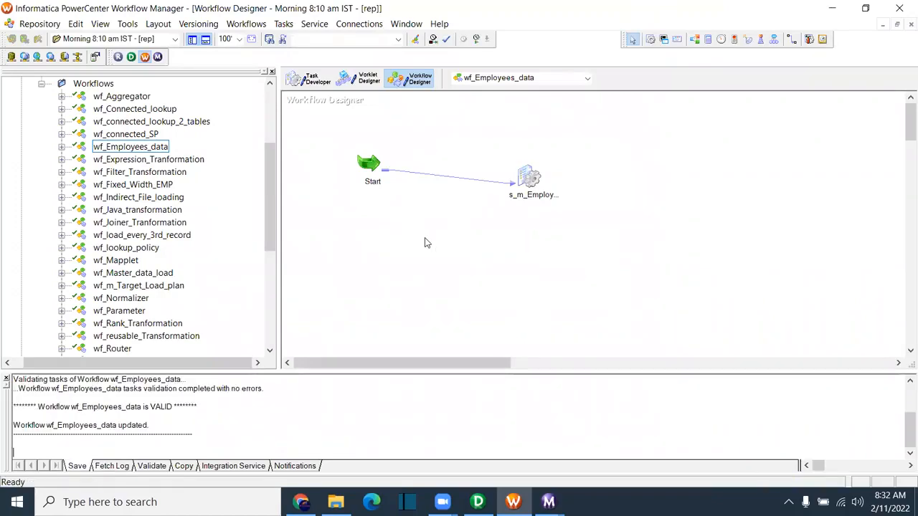
Step: Start wf_Employees_data again and switch to the Workflow Monitor
{"action": "right_click", "coordinate": [424, 240]}
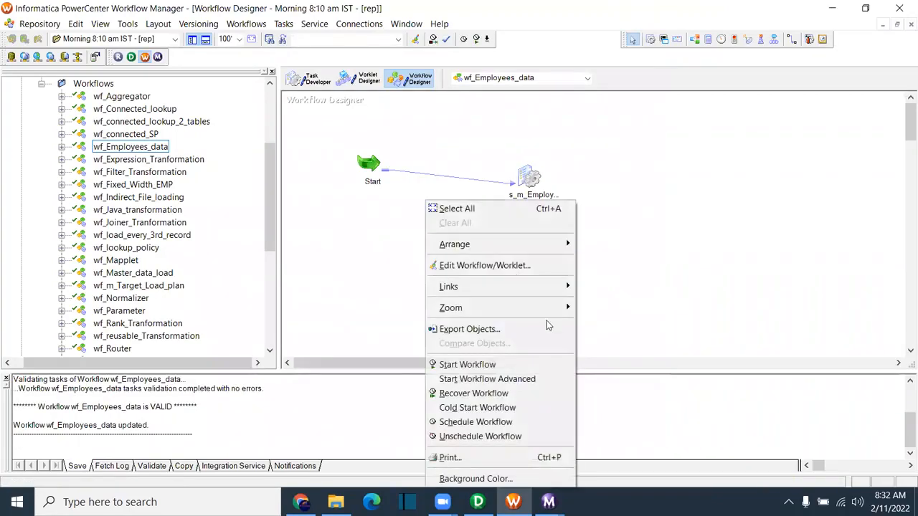
{"action": "left_click", "coordinate": [479, 369]}
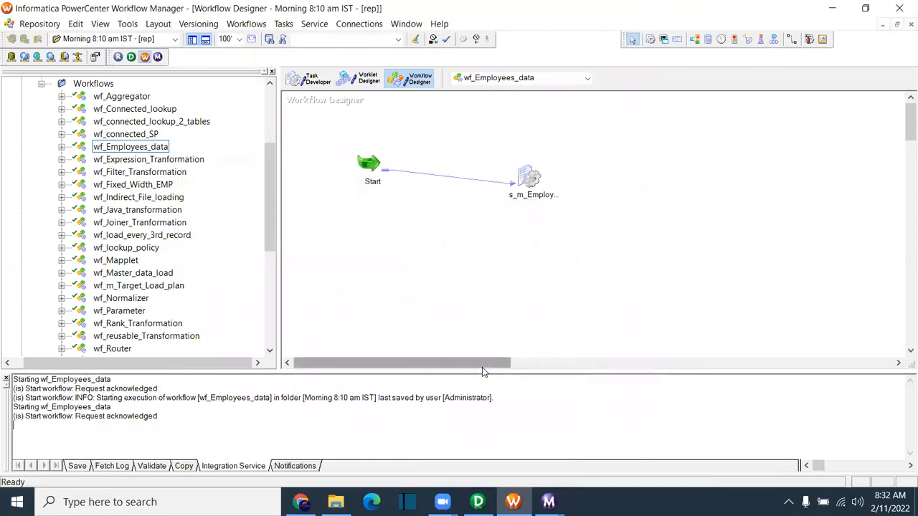
{"action": "left_click", "coordinate": [549, 503]}
{"action": "left_click", "coordinate": [603, 450]}
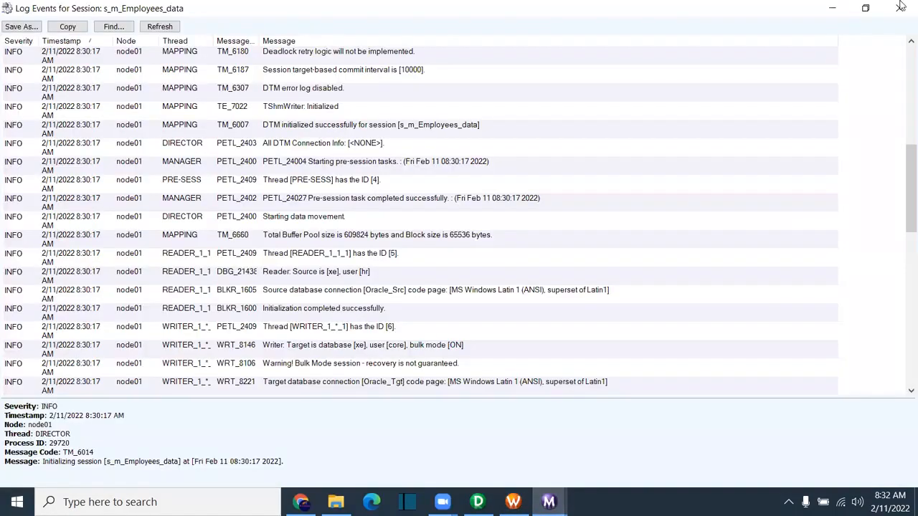
{"action": "left_click", "coordinate": [902, 6]}
Step: Select the newest s_m_Employees_data run, checking it alongside the SessLogs folder
{"action": "left_click", "coordinate": [336, 502]}
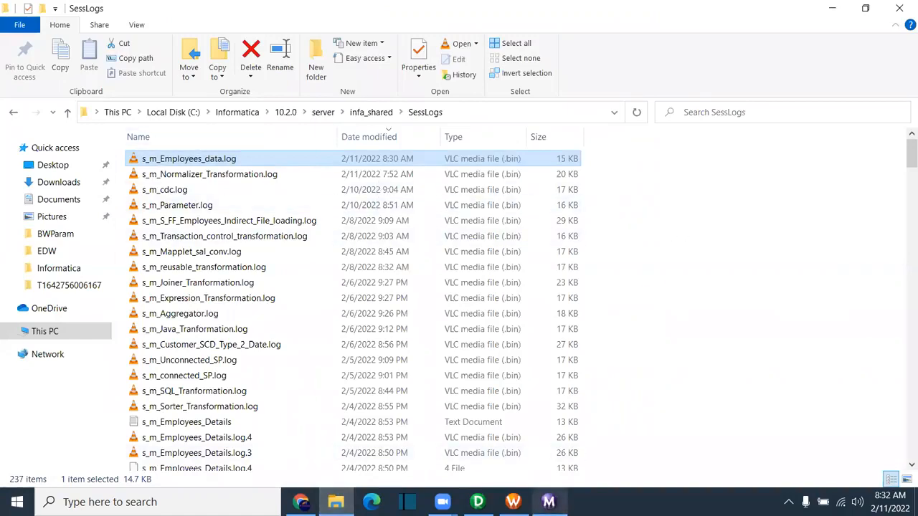
{"action": "left_click", "coordinate": [574, 445]}
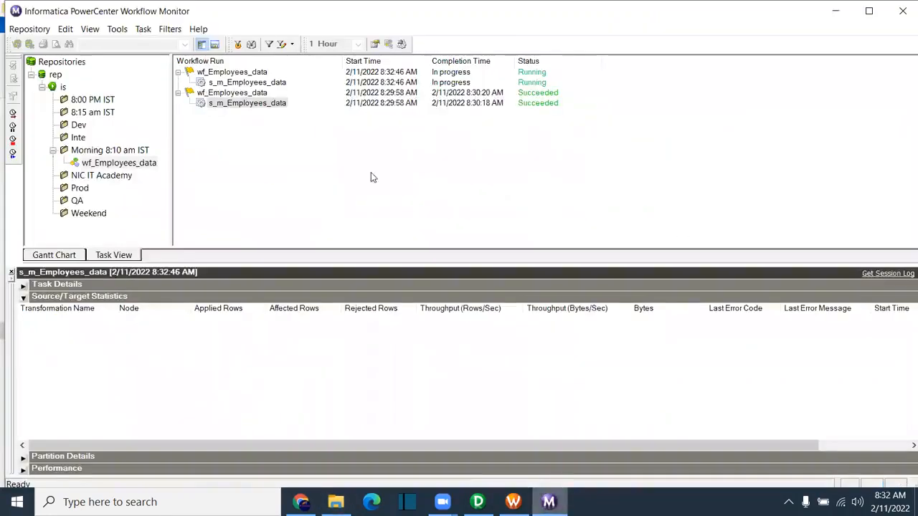
{"action": "left_click", "coordinate": [223, 84]}
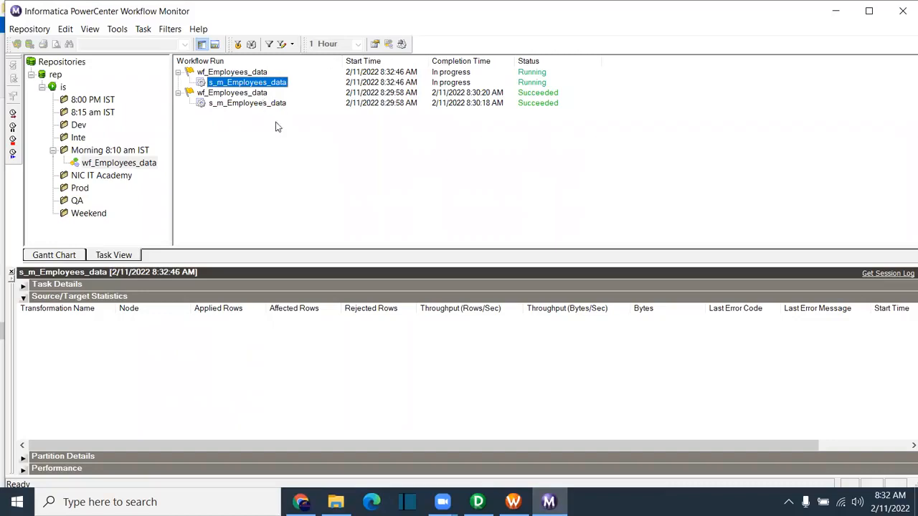
{"action": "mouse_move", "coordinate": [336, 502]}
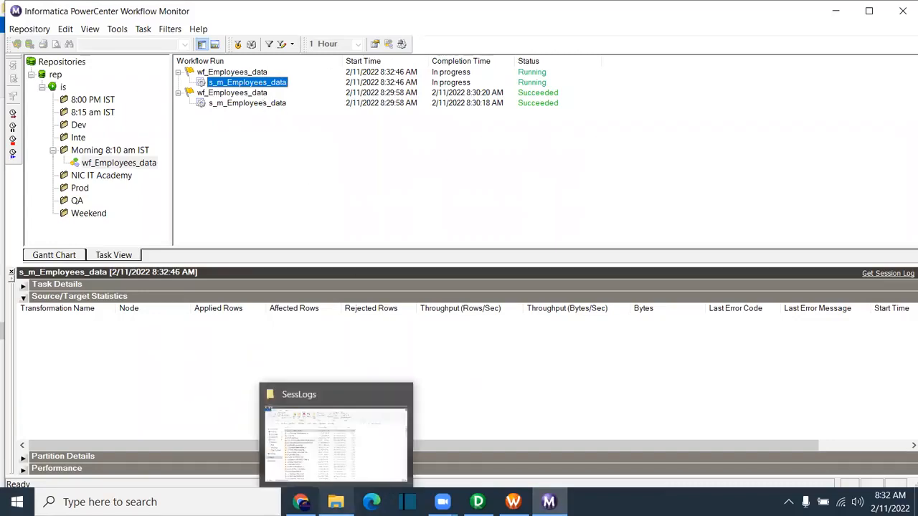
{"action": "left_click", "coordinate": [373, 460]}
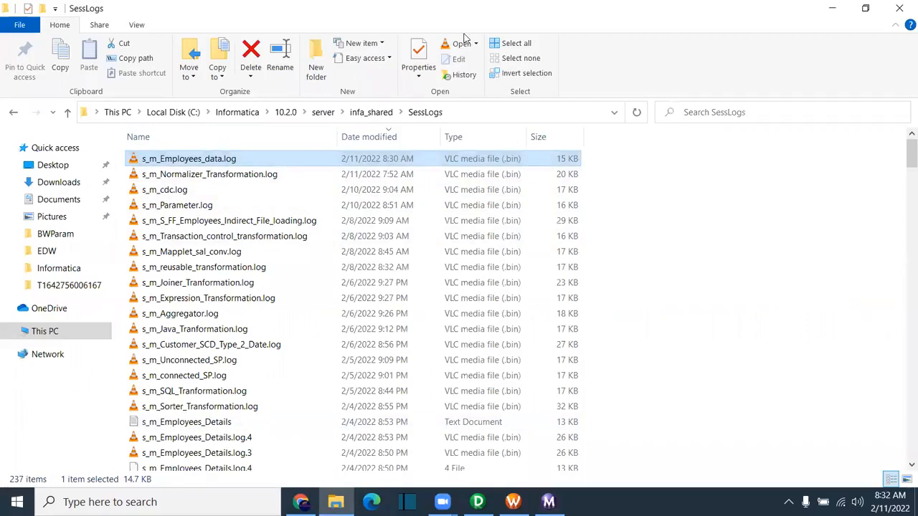
{"action": "left_click", "coordinate": [549, 502]}
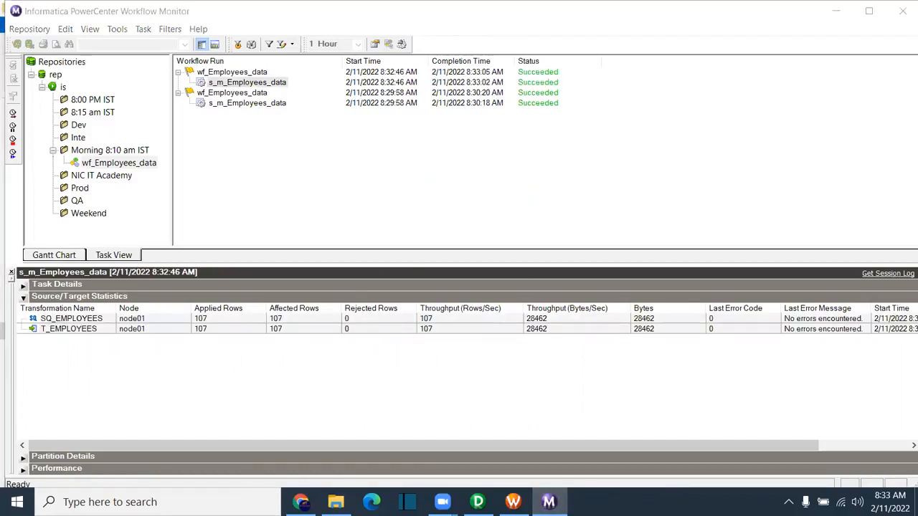
Step: Refresh the SessLogs folder and open the newest s_m_Employees_data log in Notepad
{"action": "key", "text": "alt+Tab"}
{"action": "right_click", "coordinate": [675, 212]}
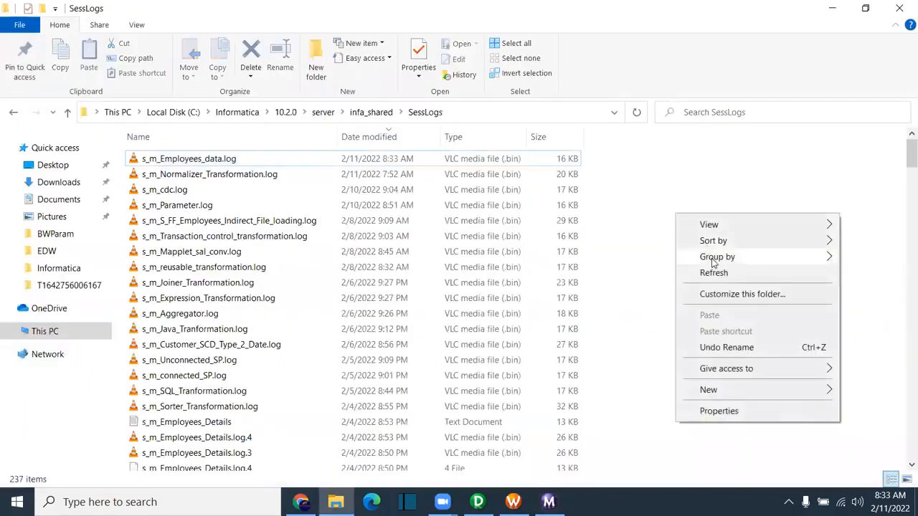
{"action": "left_click", "coordinate": [709, 273]}
{"action": "left_click", "coordinate": [198, 160]}
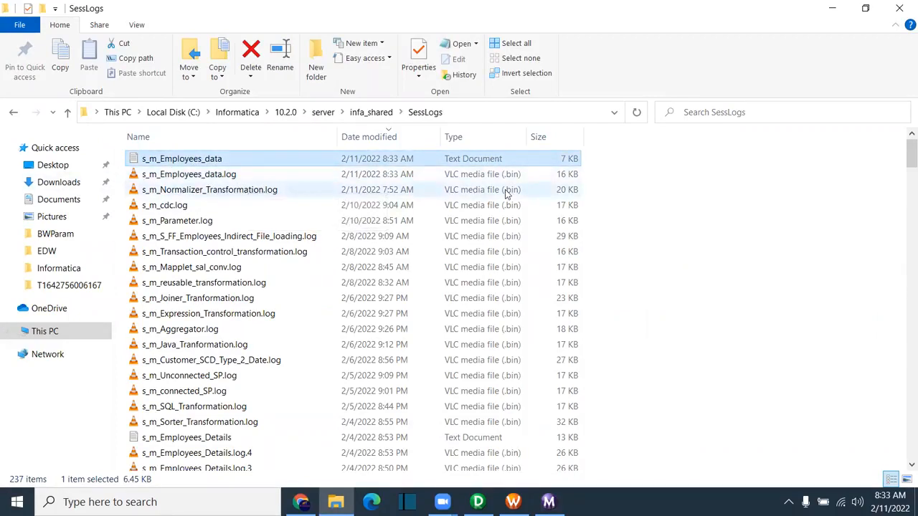
Step: Read the maximized log, close Notepad, and reselect the s_m_Employees_data session in Workflow Manager
{"action": "mouse_move", "coordinate": [513, 502]}
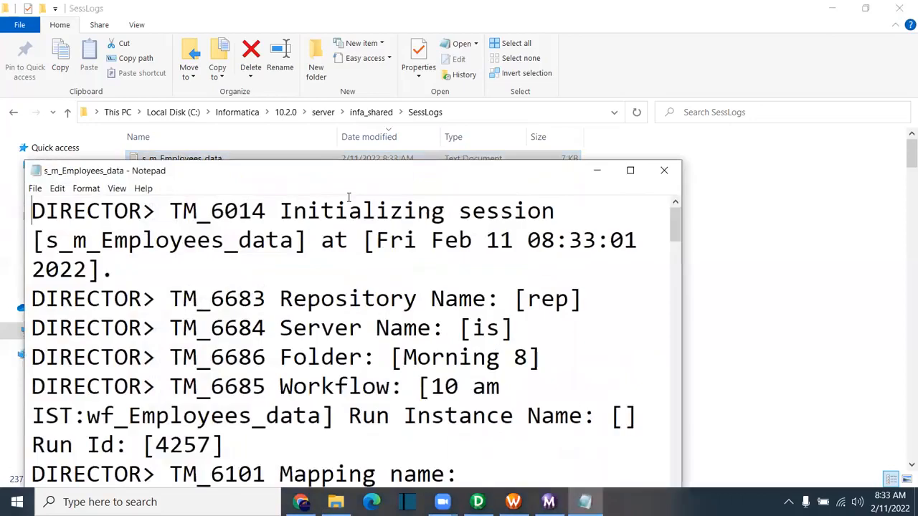
{"action": "left_click", "coordinate": [631, 171]}
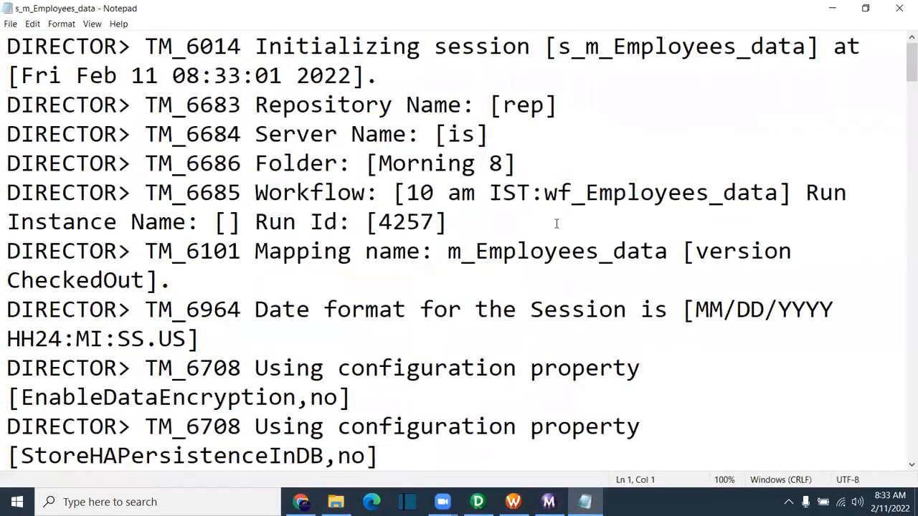
{"action": "scroll", "coordinate": [557, 224], "scroll_direction": "down", "scroll_amount": 6}
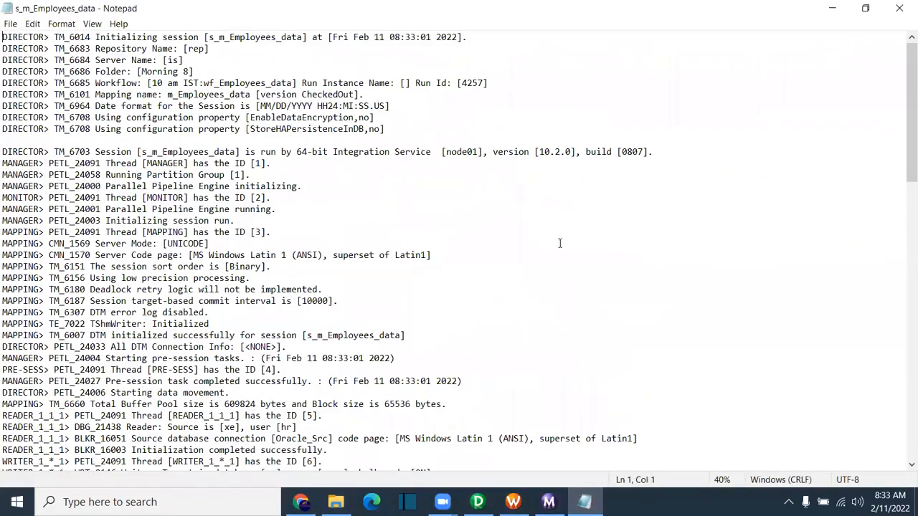
{"action": "scroll", "coordinate": [560, 243], "scroll_direction": "up", "scroll_amount": 1}
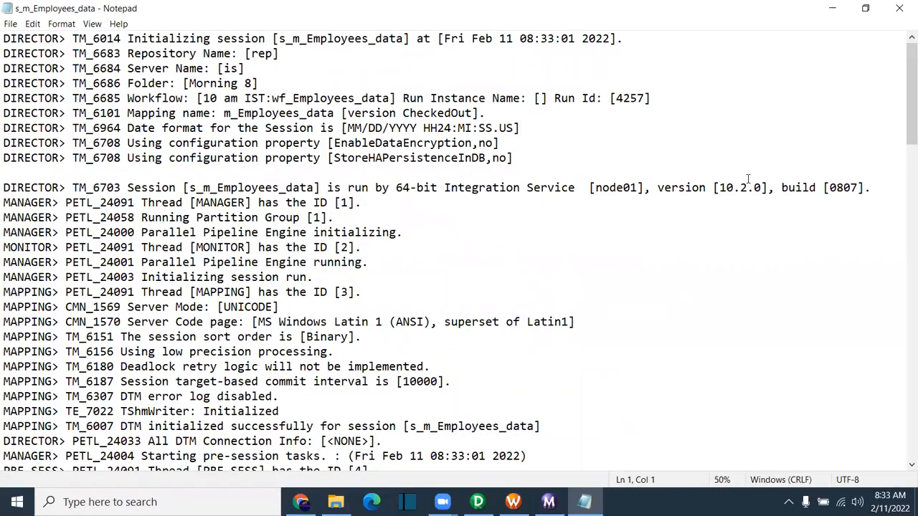
{"action": "left_click", "coordinate": [900, 8]}
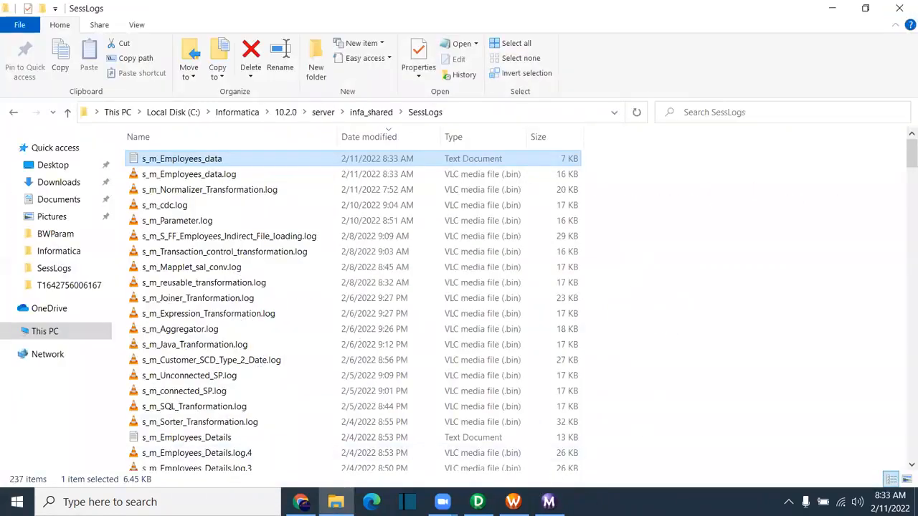
{"action": "left_click", "coordinate": [513, 502]}
{"action": "left_click", "coordinate": [530, 177]}
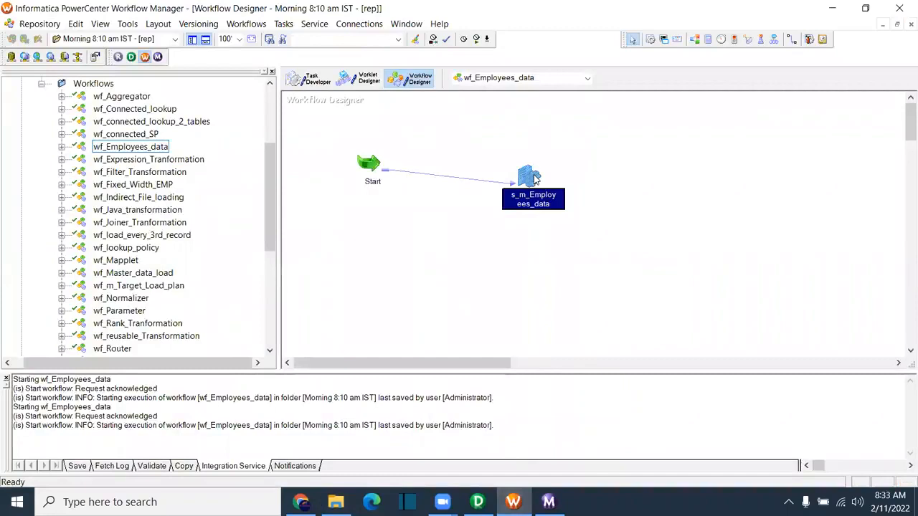
Step: Choose Oracle_Src as the T_EMPLOYEES target connection in the session's Mapping settings
{"action": "double_click", "coordinate": [534, 179]}
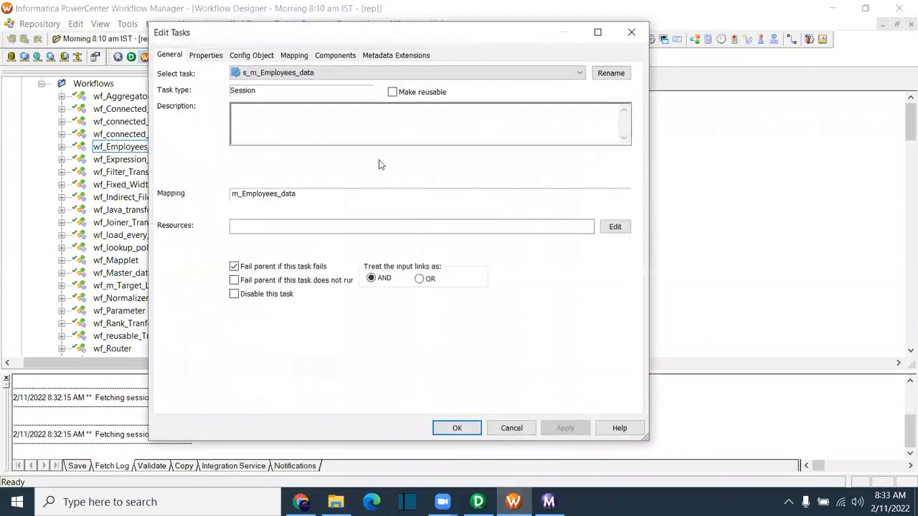
{"action": "left_click", "coordinate": [294, 55]}
{"action": "left_click", "coordinate": [226, 180]}
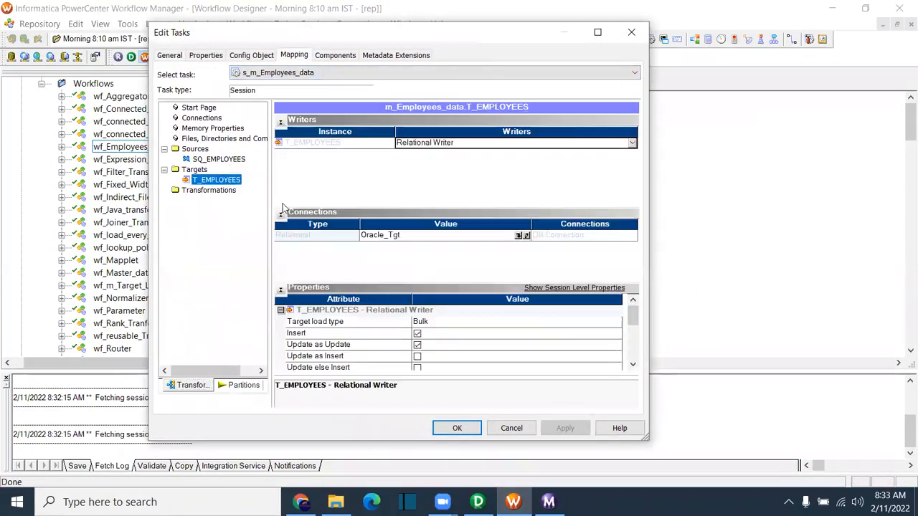
{"action": "left_click", "coordinate": [526, 236]}
{"action": "left_click", "coordinate": [332, 234]}
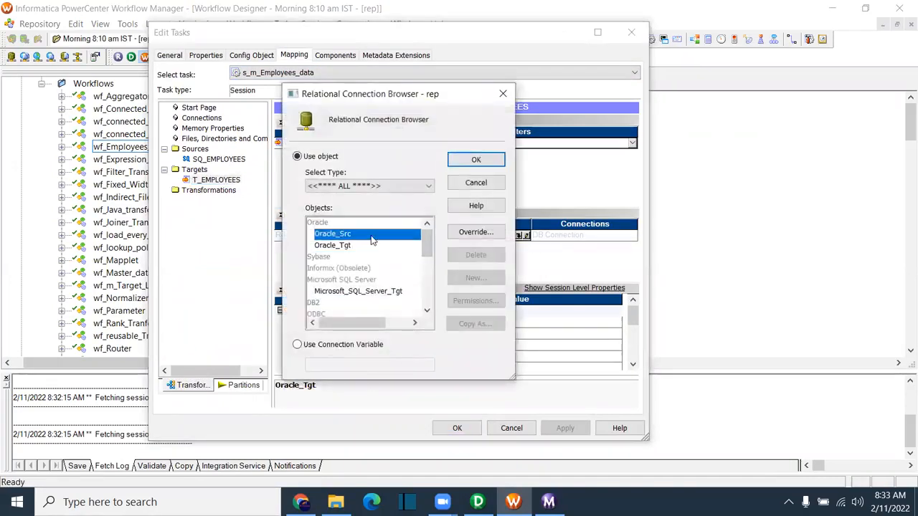
{"action": "left_click", "coordinate": [476, 159]}
Step: Apply and save the session change, then start wf_Employees_data again
{"action": "left_click", "coordinate": [565, 428]}
{"action": "left_click", "coordinate": [457, 428]}
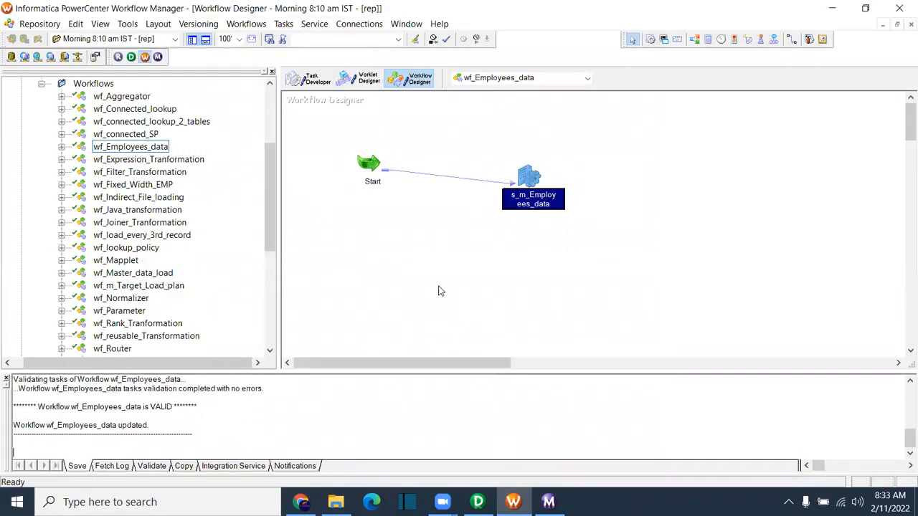
{"action": "right_click", "coordinate": [426, 265]}
{"action": "left_click", "coordinate": [537, 364]}
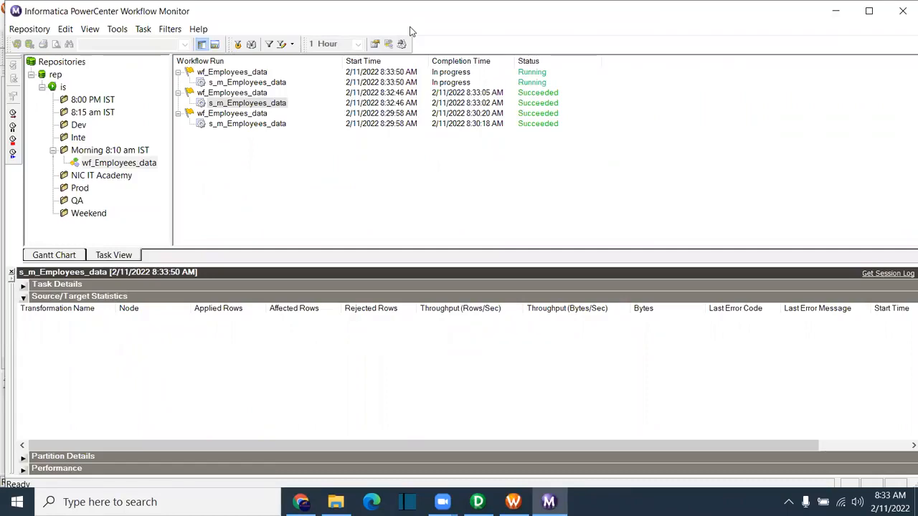
Step: Open the session log for the failed s_m_Employees_data run in Workflow Monitor
{"action": "left_click", "coordinate": [412, 32]}
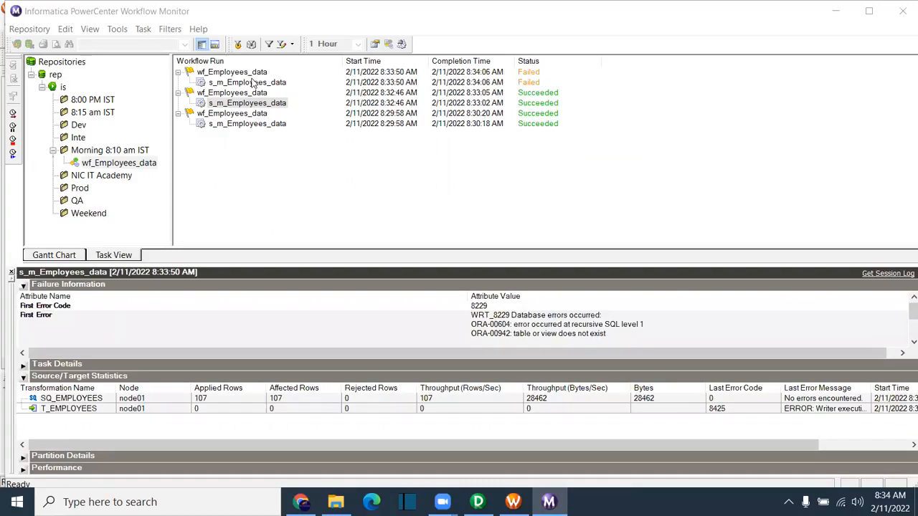
{"action": "left_click", "coordinate": [258, 82]}
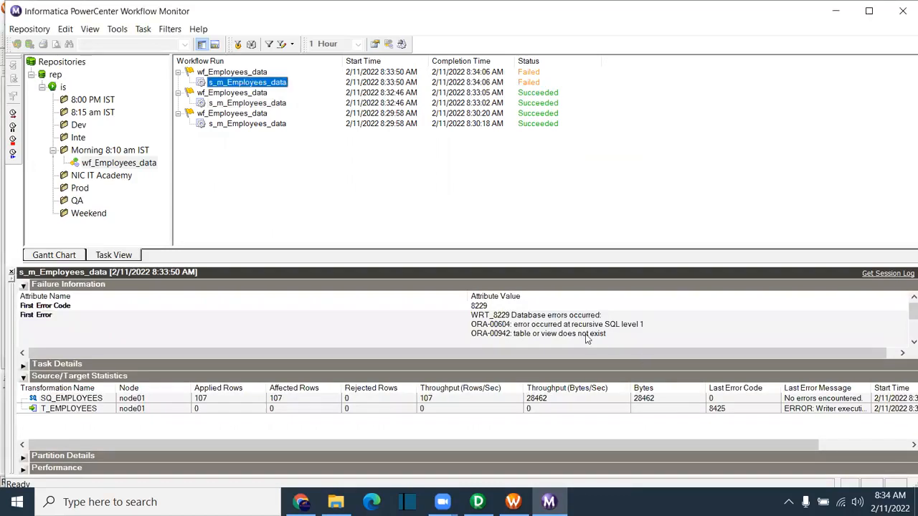
{"action": "right_click", "coordinate": [276, 86]}
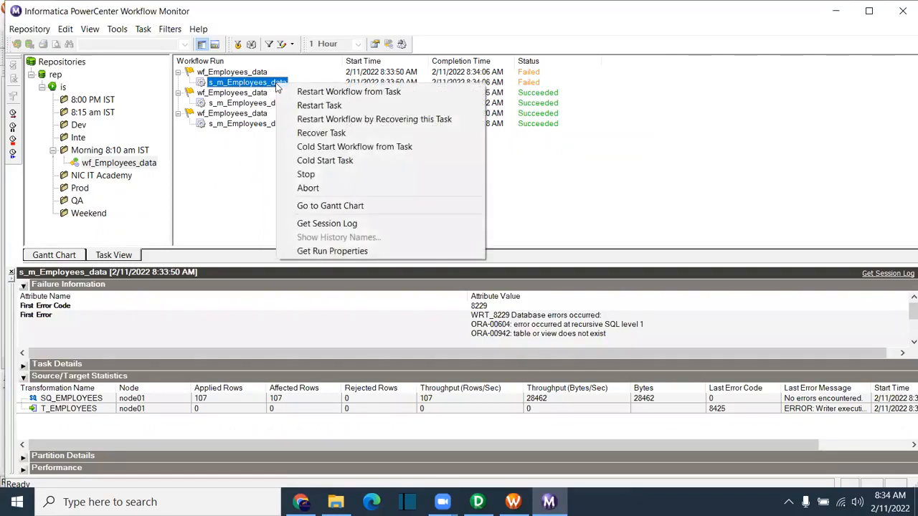
{"action": "left_click", "coordinate": [347, 225]}
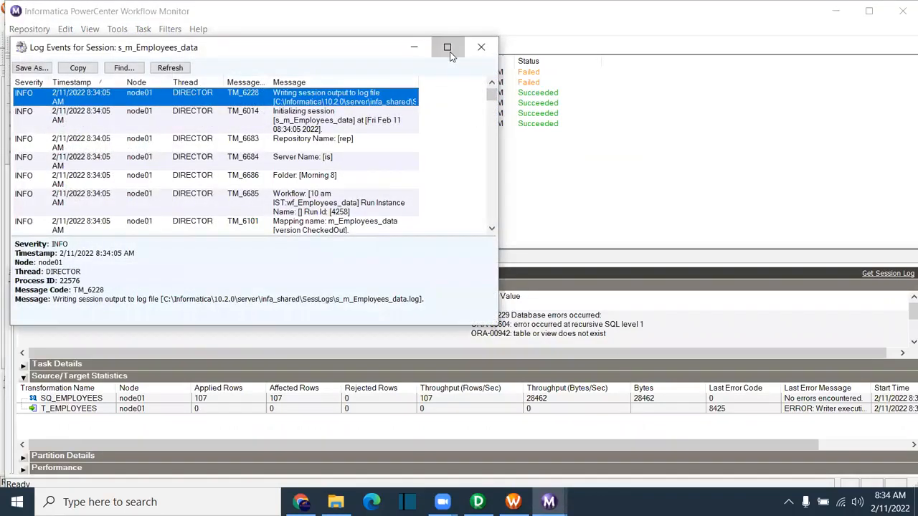
Step: Inspect the WRT_8229 error in the maximized log, close it, and select the earlier successful run
{"action": "left_click", "coordinate": [447, 45]}
{"action": "scroll", "coordinate": [373, 126], "scroll_direction": "down", "scroll_amount": 10}
{"action": "left_click", "coordinate": [246, 274]}
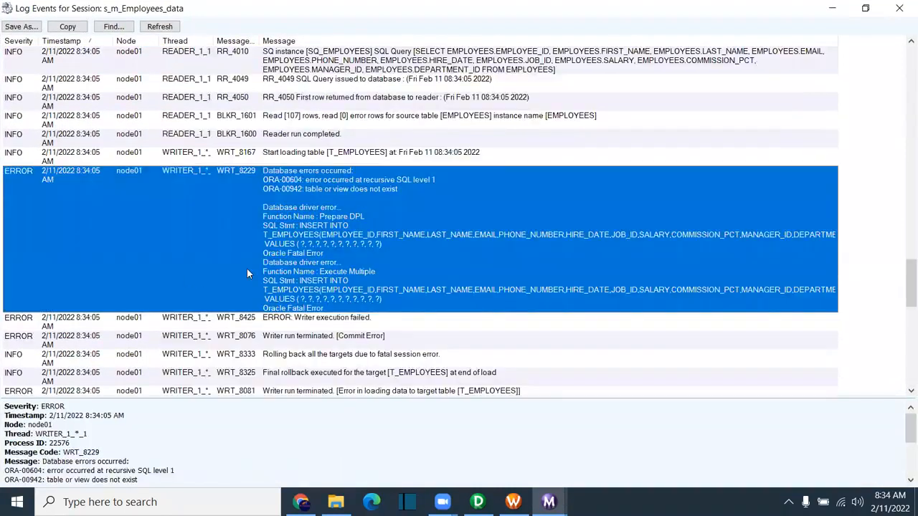
{"action": "left_click", "coordinate": [899, 8]}
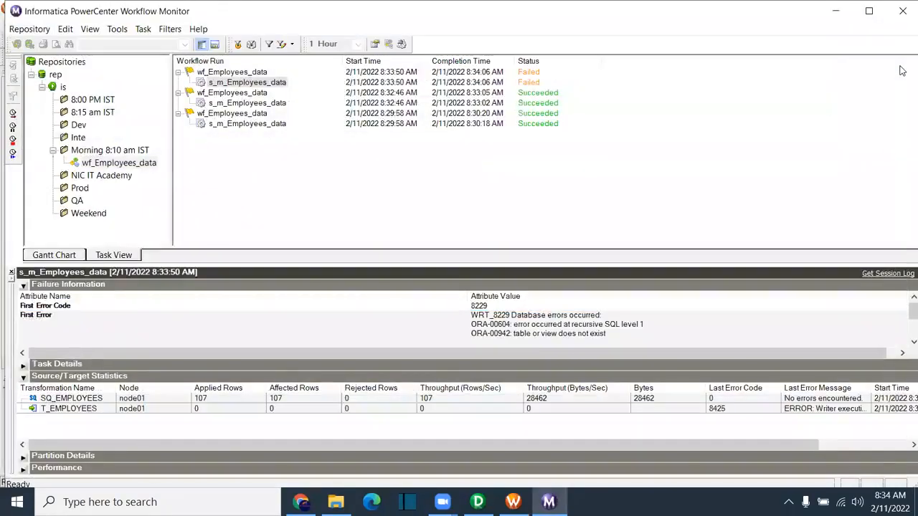
{"action": "left_click", "coordinate": [283, 102]}
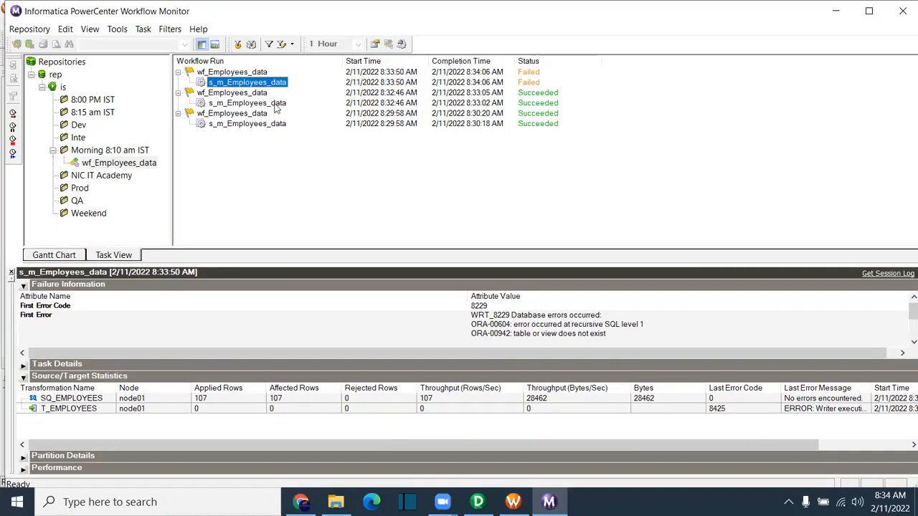
{"action": "right_click", "coordinate": [274, 106]}
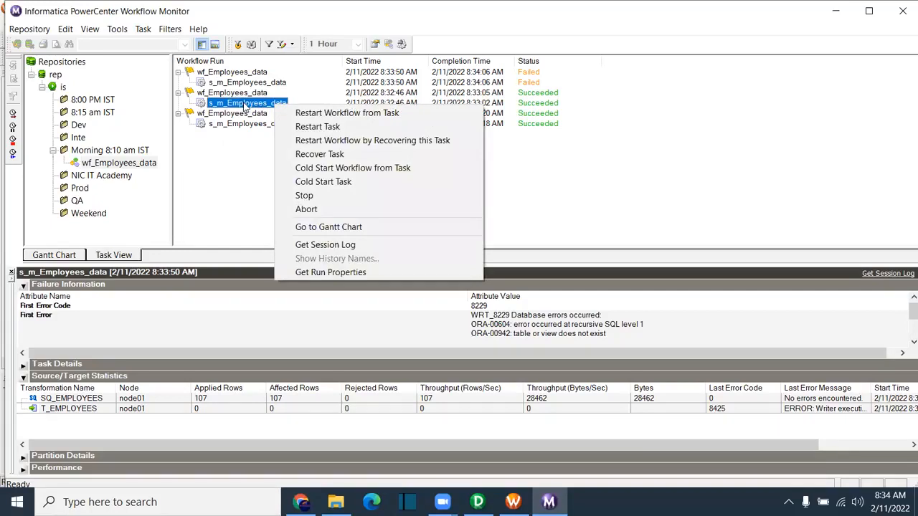
{"action": "left_click", "coordinate": [340, 246]}
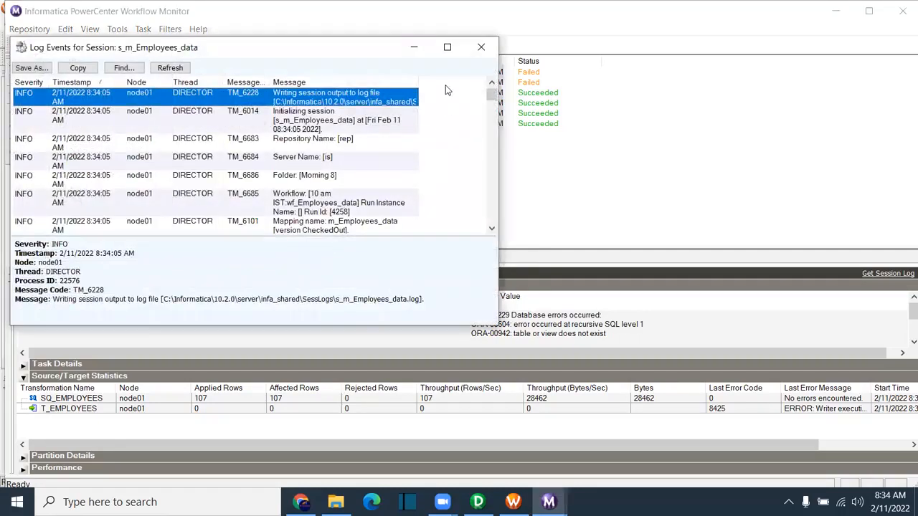
{"action": "scroll", "coordinate": [687, 159], "scroll_direction": "down", "scroll_amount": 10}
{"action": "left_click", "coordinate": [533, 260]}
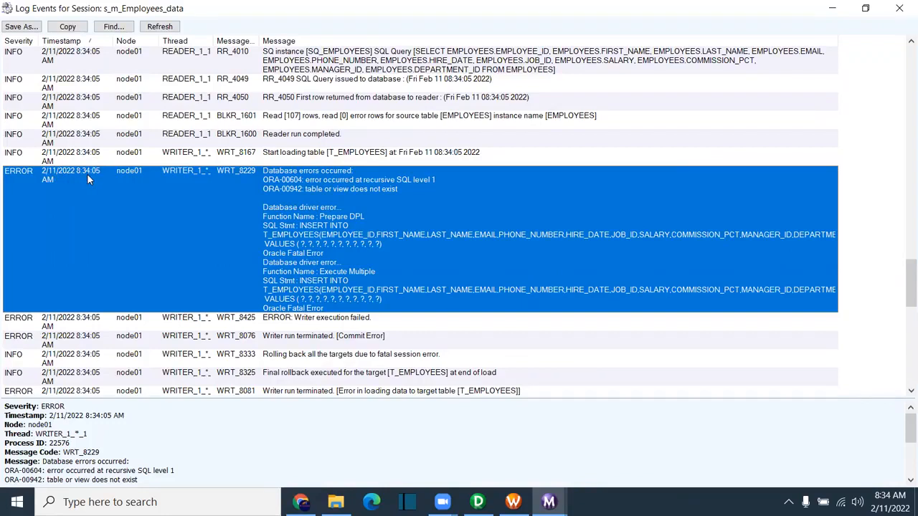
{"action": "scroll", "coordinate": [118, 152], "scroll_direction": "up", "scroll_amount": 5}
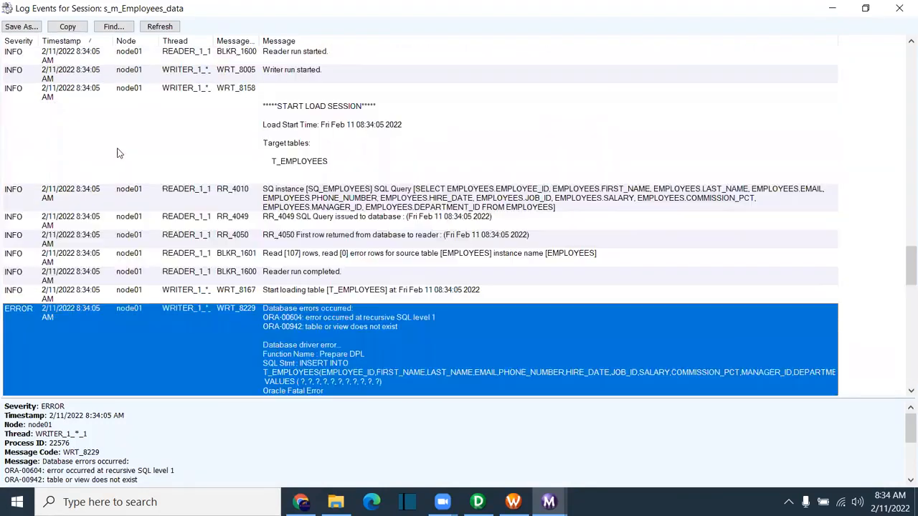
{"action": "scroll", "coordinate": [119, 148], "scroll_direction": "up", "scroll_amount": 10}
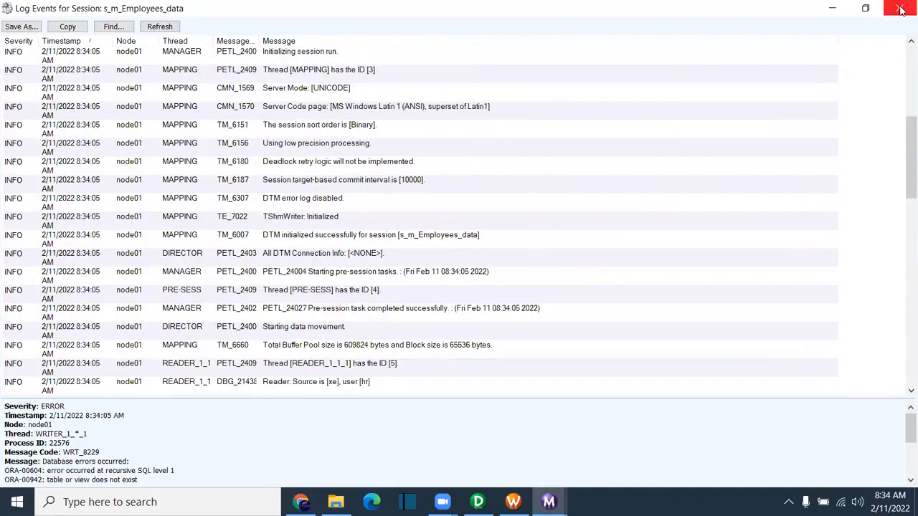
{"action": "left_click", "coordinate": [900, 8]}
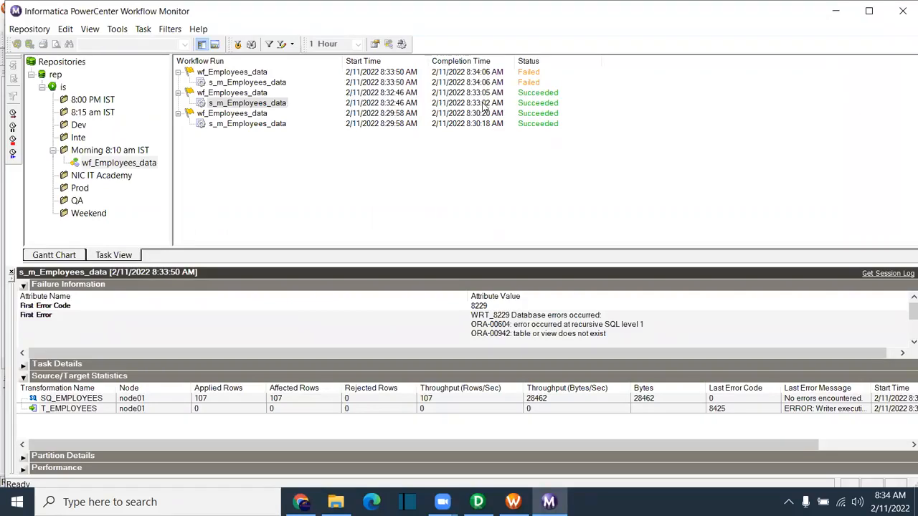
{"action": "left_click", "coordinate": [276, 103]}
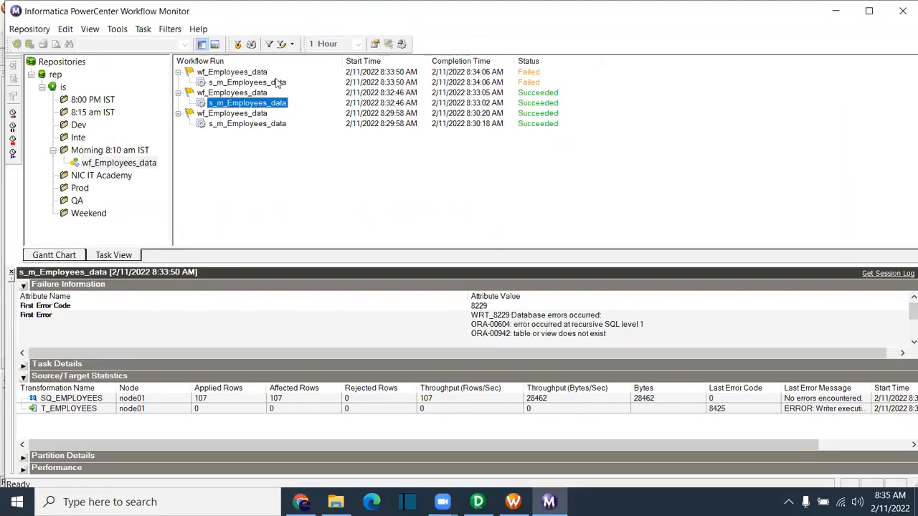
{"action": "left_click", "coordinate": [278, 82]}
{"action": "left_click", "coordinate": [277, 106]}
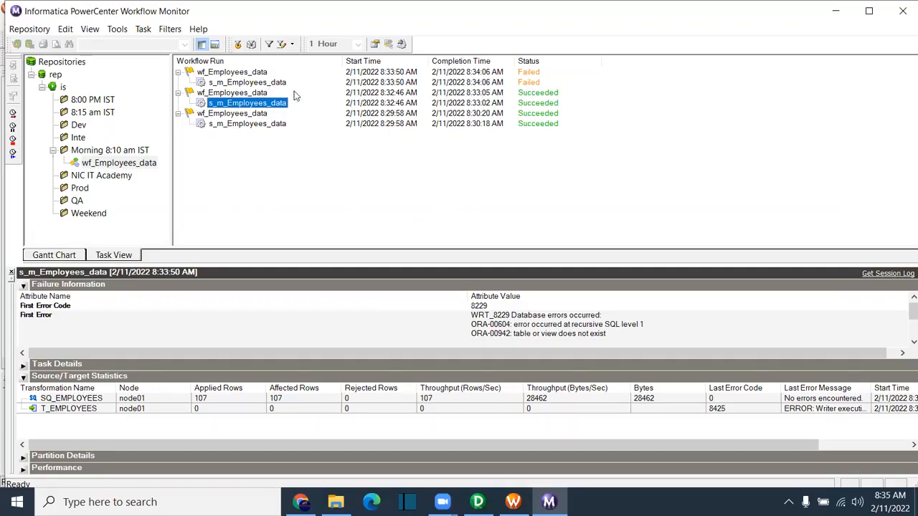
Step: Compare the oldest and the 8:32:46 s_m_Employees_data runs, then bring Workflow Manager forward
{"action": "left_click", "coordinate": [256, 127]}
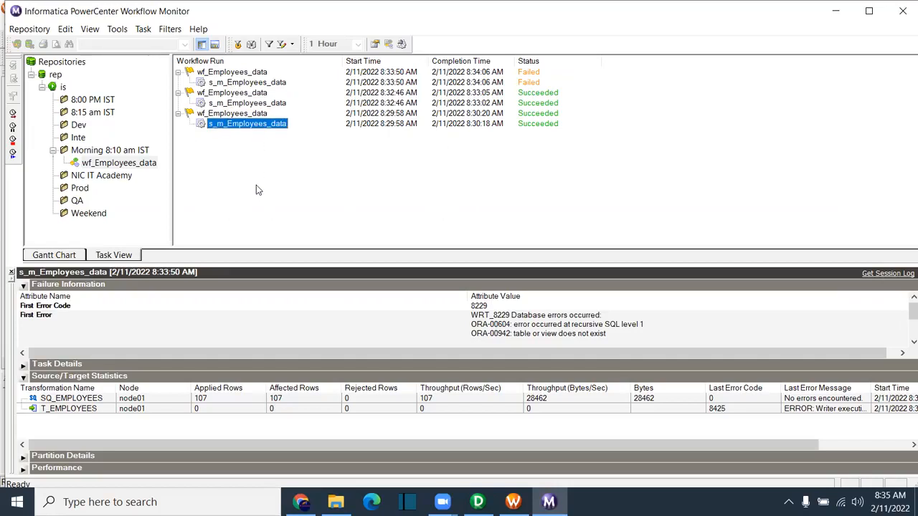
{"action": "left_click", "coordinate": [252, 104]}
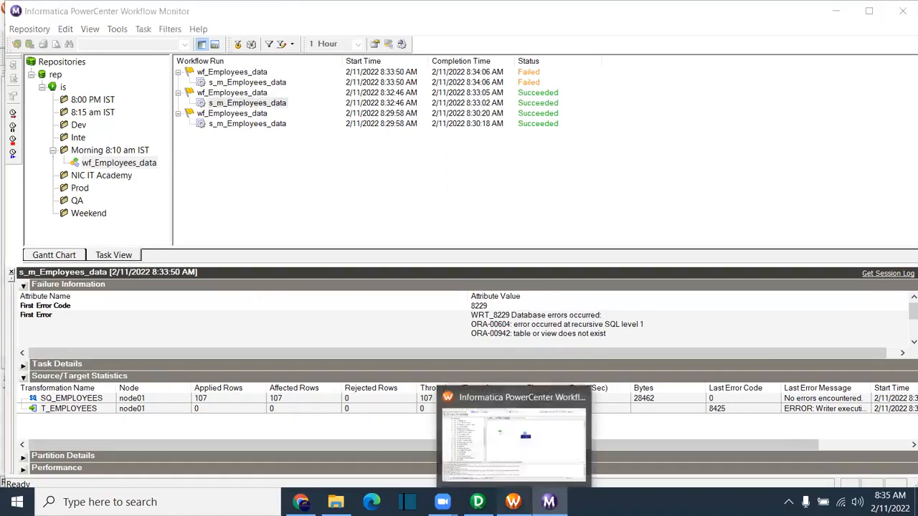
{"action": "left_click", "coordinate": [514, 502]}
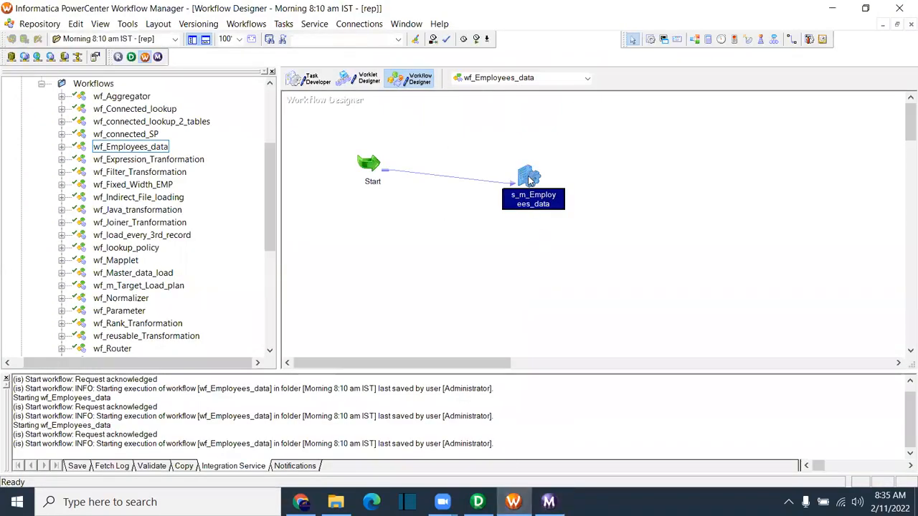
Step: Set s_m_Employees_data to save session logs for 5 runs and save the workflow
{"action": "double_click", "coordinate": [529, 179]}
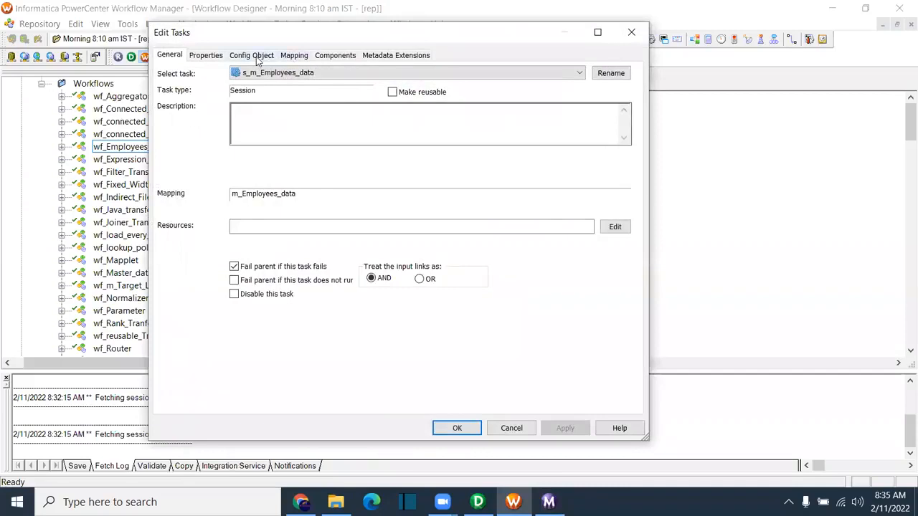
{"action": "left_click", "coordinate": [257, 57]}
{"action": "scroll", "coordinate": [260, 244], "scroll_direction": "down", "scroll_amount": 3}
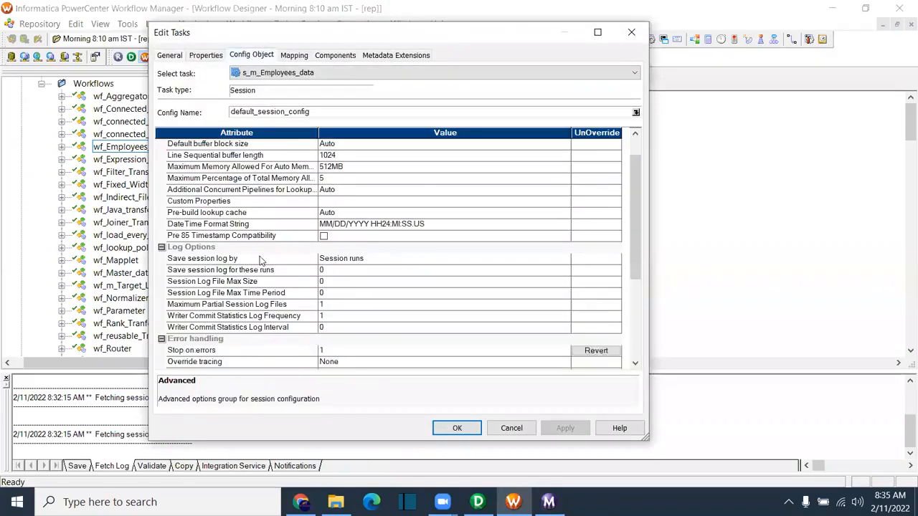
{"action": "left_click", "coordinate": [189, 191]}
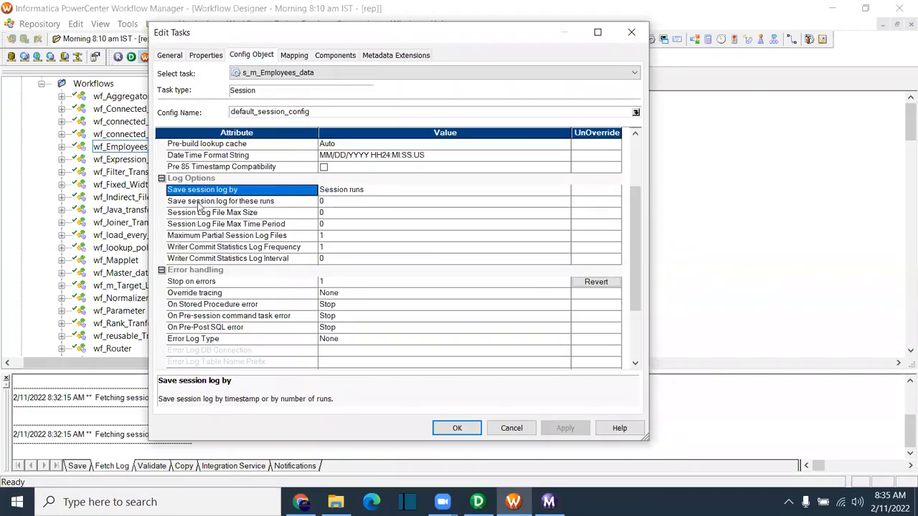
{"action": "left_click", "coordinate": [324, 201]}
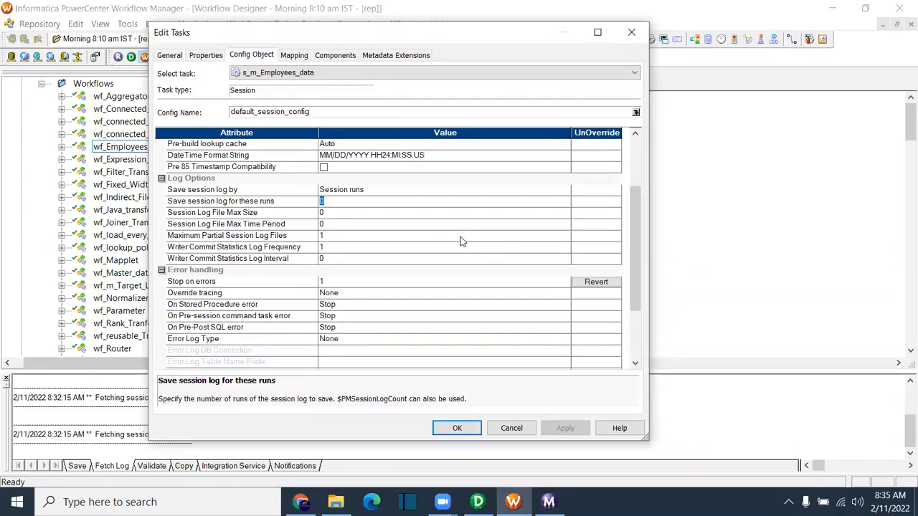
{"action": "left_click", "coordinate": [209, 203]}
{"action": "left_click", "coordinate": [570, 434]}
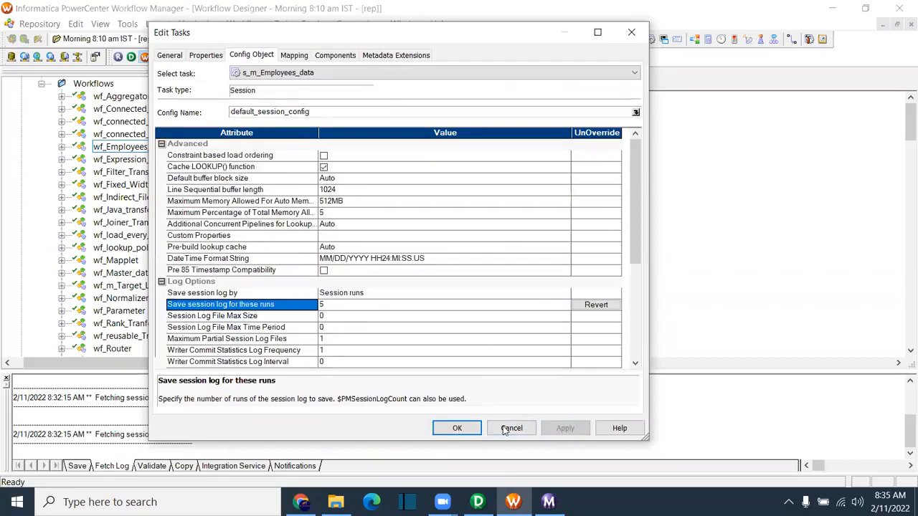
{"action": "left_click", "coordinate": [472, 428]}
{"action": "key", "text": "ctrl+s"}
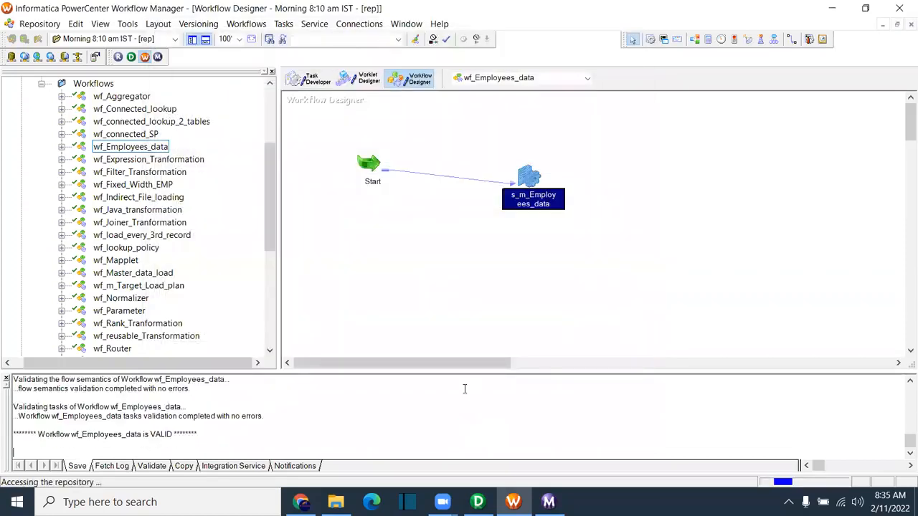
{"action": "right_click", "coordinate": [433, 262]}
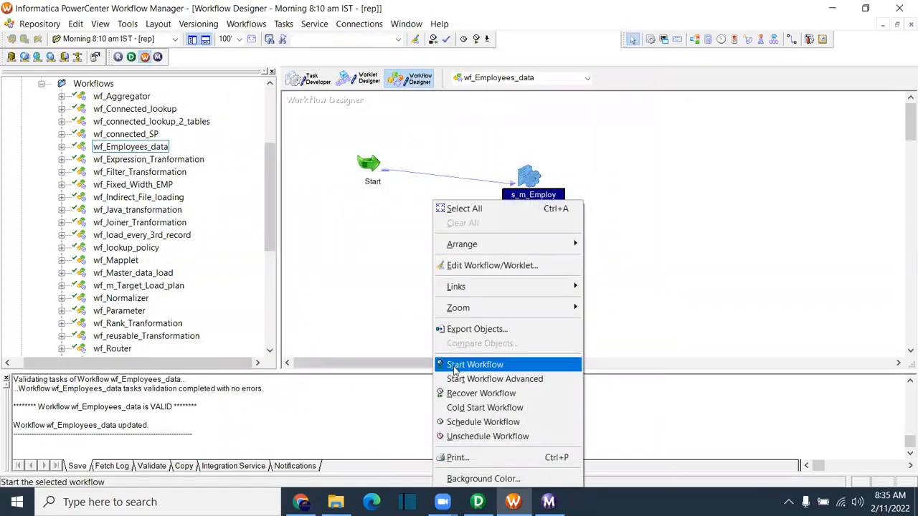
{"action": "key", "text": "Escape"}
Step: Point the T_EMPLOYEES target at the Oracle_Tgt connection, save, and start wf_Employees_data
{"action": "double_click", "coordinate": [529, 179]}
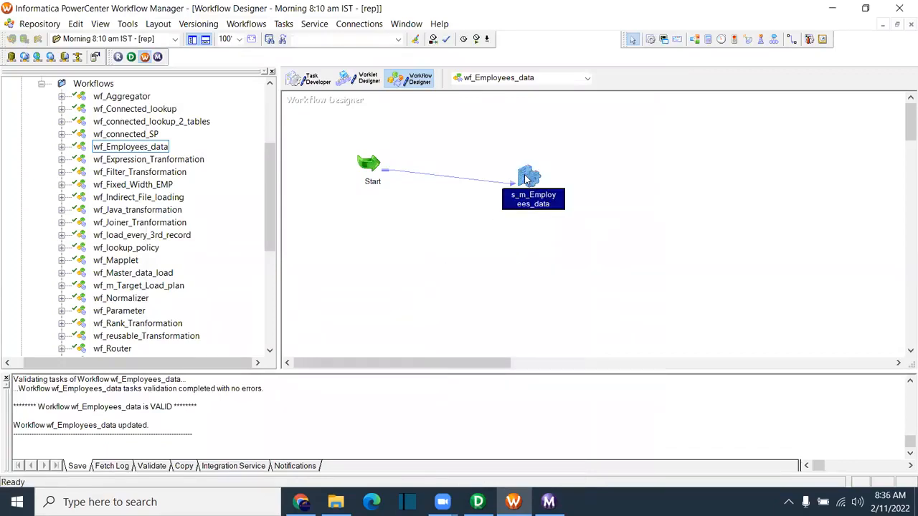
{"action": "left_click", "coordinate": [294, 56]}
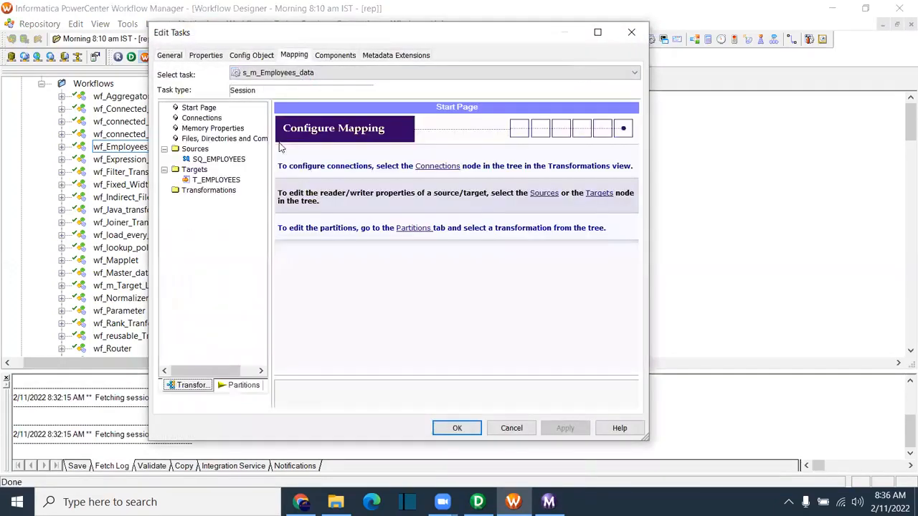
{"action": "left_click", "coordinate": [215, 179]}
{"action": "left_click", "coordinate": [525, 235]}
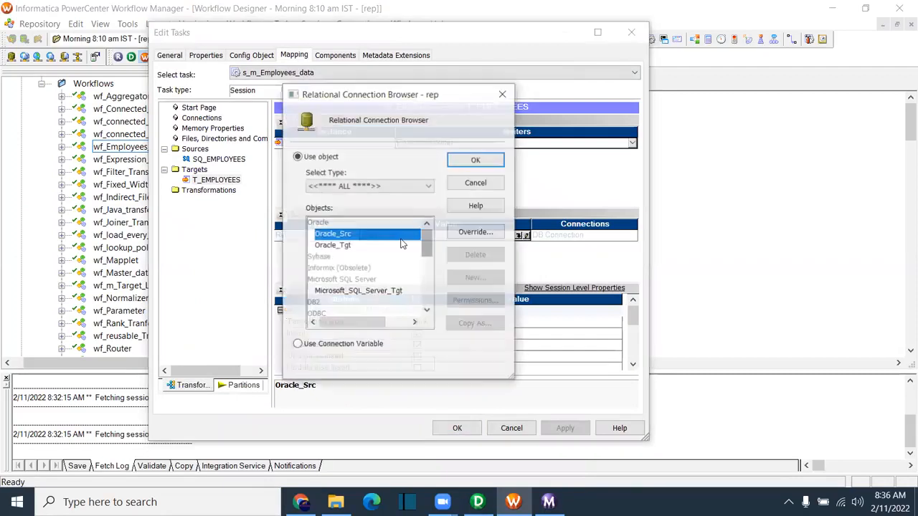
{"action": "left_click", "coordinate": [400, 245]}
{"action": "left_click", "coordinate": [475, 160]}
{"action": "left_click", "coordinate": [563, 429]}
{"action": "left_click", "coordinate": [457, 428]}
{"action": "key", "text": "ctrl+s"}
{"action": "right_click", "coordinate": [442, 240]}
{"action": "left_click", "coordinate": [474, 361]}
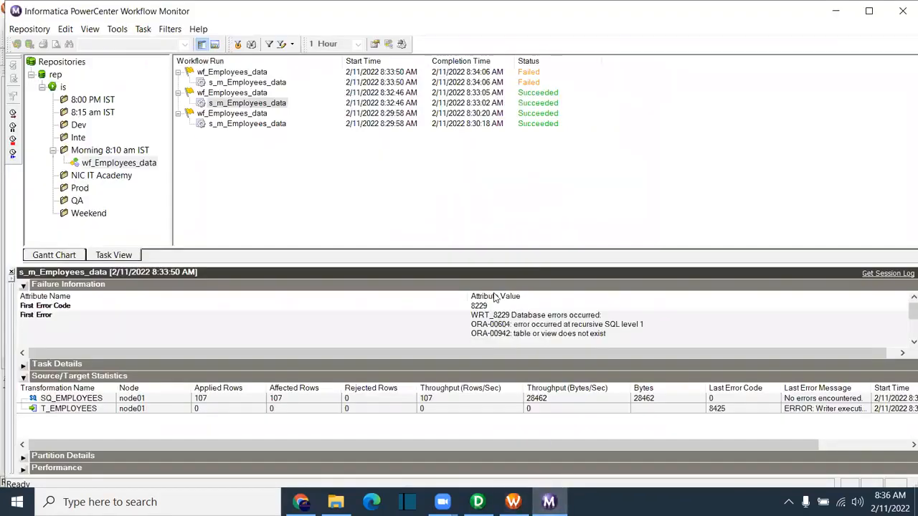
Step: Compare the failed 8:33:50 run with the new 8:36:15 session run
{"action": "left_click", "coordinate": [244, 82]}
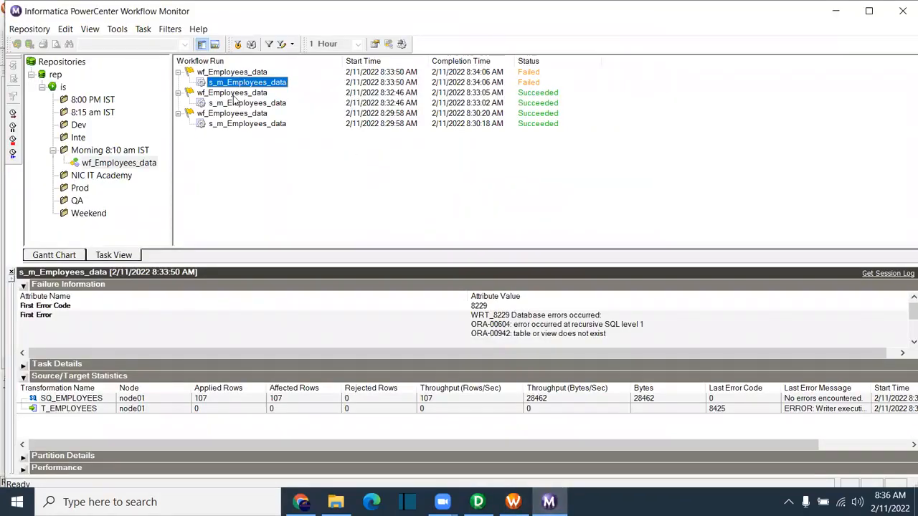
{"action": "left_click", "coordinate": [280, 83]}
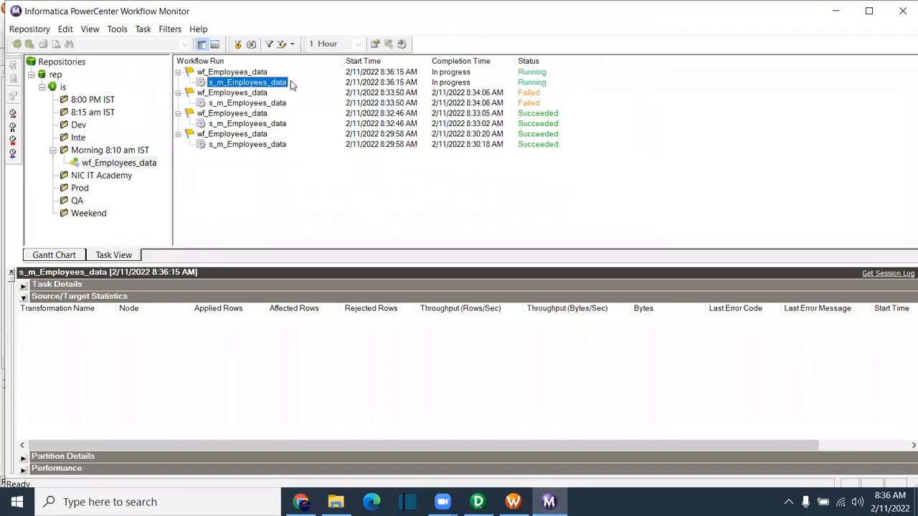
{"action": "left_click", "coordinate": [282, 105]}
{"action": "left_click", "coordinate": [272, 84]}
Step: Refresh the SessLogs folder in File Explorer to show the new session log
{"action": "mouse_move", "coordinate": [336, 502]}
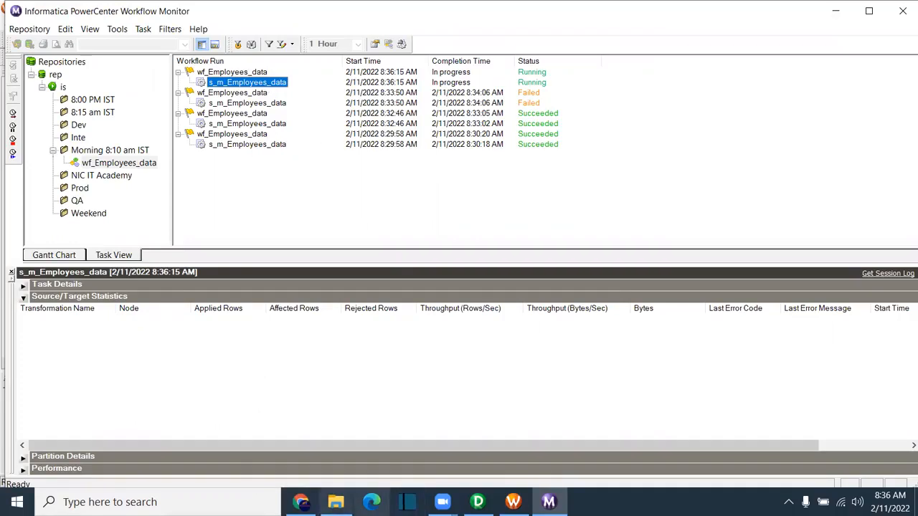
{"action": "left_click", "coordinate": [336, 502]}
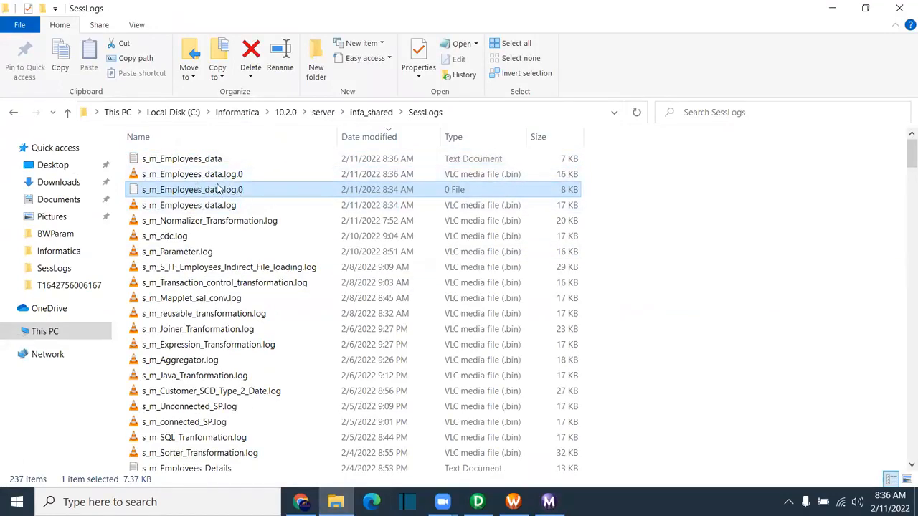
{"action": "right_click", "coordinate": [653, 212]}
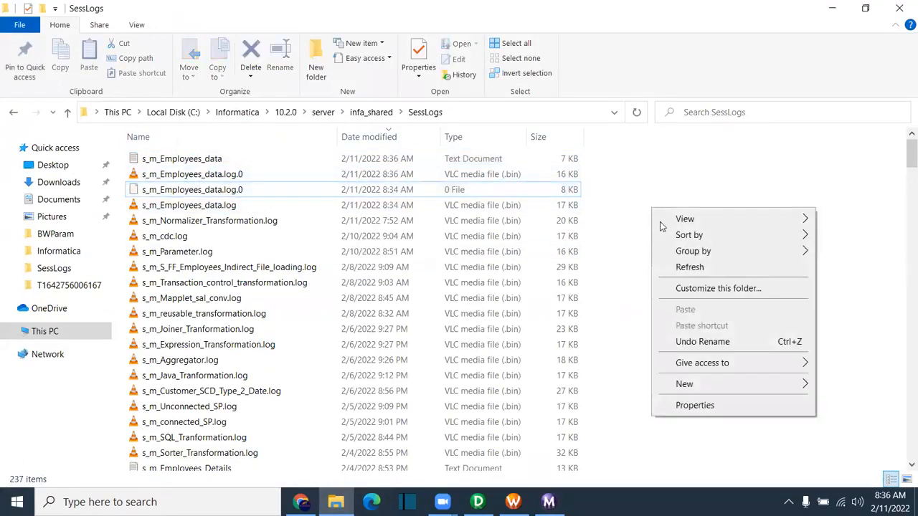
{"action": "left_click", "coordinate": [689, 265]}
Step: Review the latest 8:36:15 run's session log in Workflow Monitor, then close it
{"action": "left_click", "coordinate": [549, 502]}
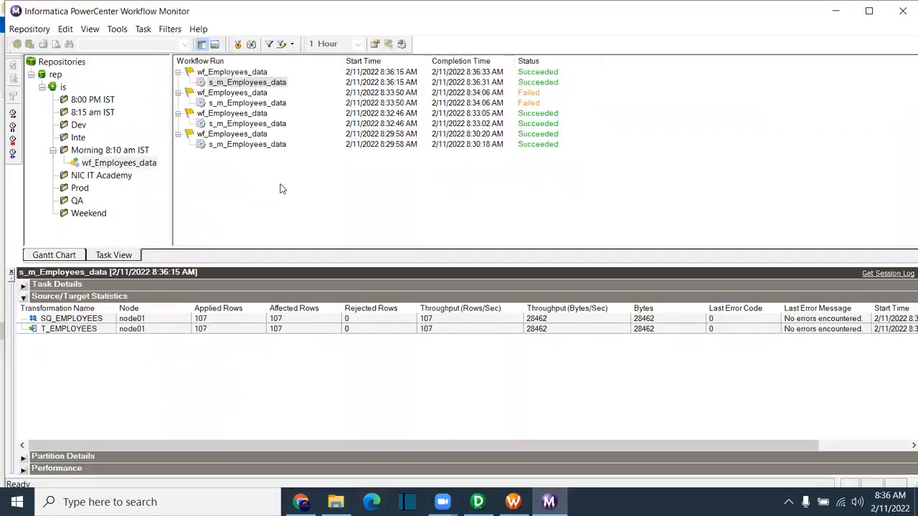
{"action": "right_click", "coordinate": [282, 84]}
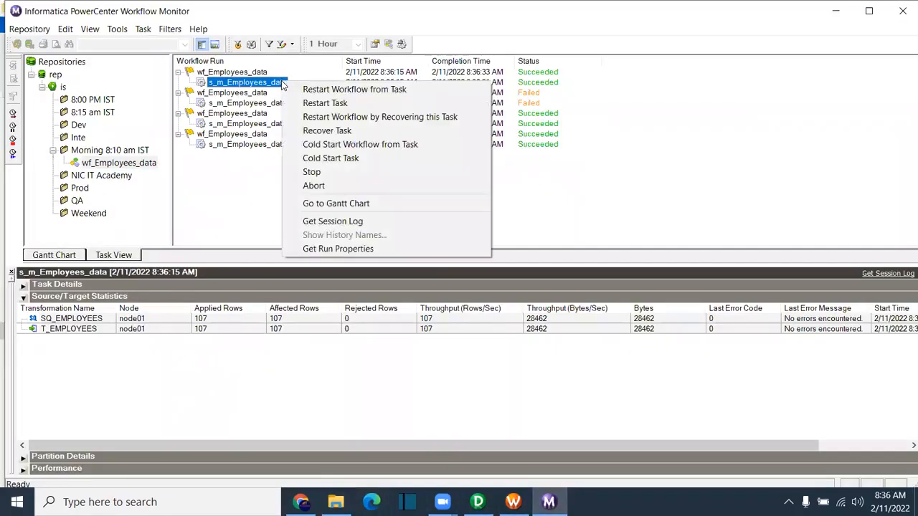
{"action": "left_click", "coordinate": [348, 222]}
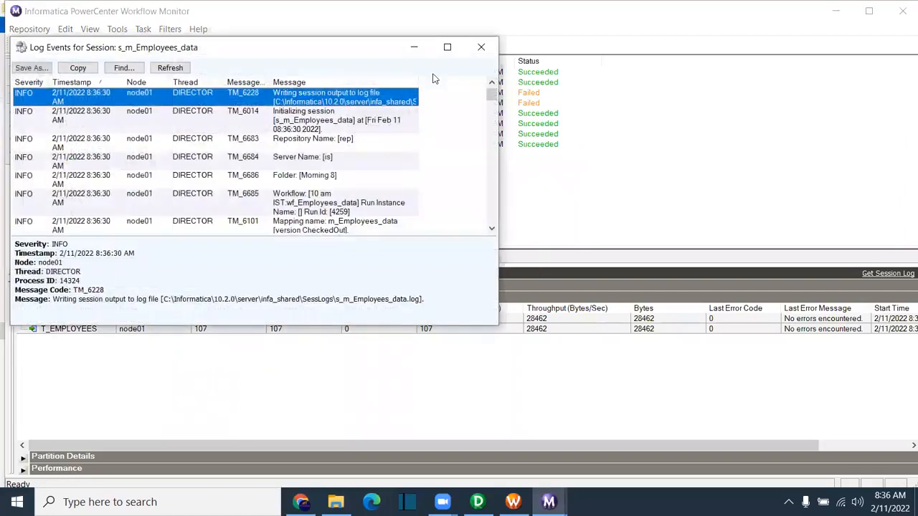
{"action": "left_click", "coordinate": [445, 44]}
{"action": "left_click_drag", "start_coordinate": [902, 130], "coordinate": [906, 51]}
{"action": "left_click", "coordinate": [410, 148]}
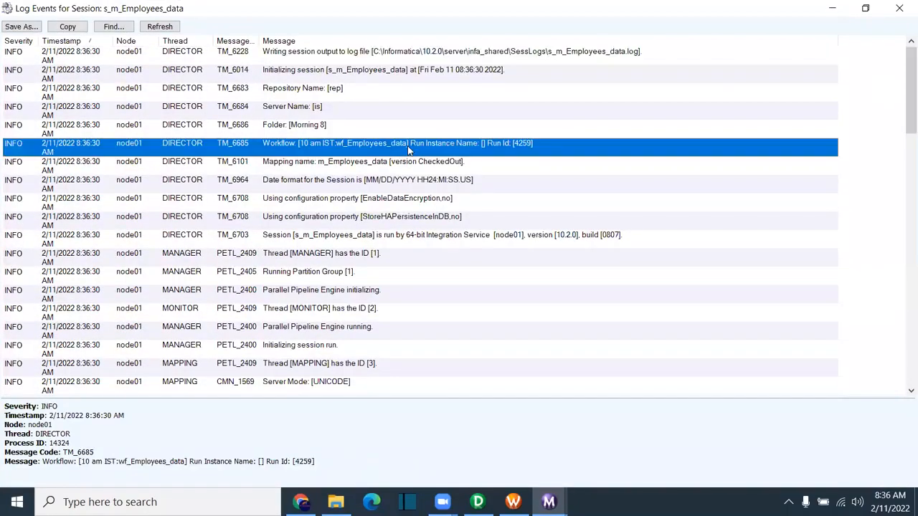
{"action": "left_click", "coordinate": [900, 8]}
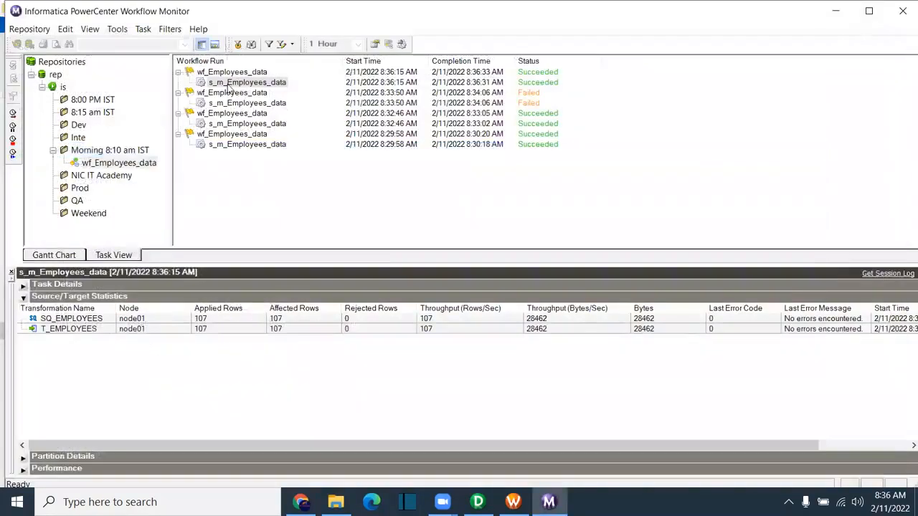
Step: Review the failed 8:33:50 run's log and its WRT_8229 error, then compare both runs
{"action": "left_click", "coordinate": [241, 104]}
{"action": "right_click", "coordinate": [242, 102]}
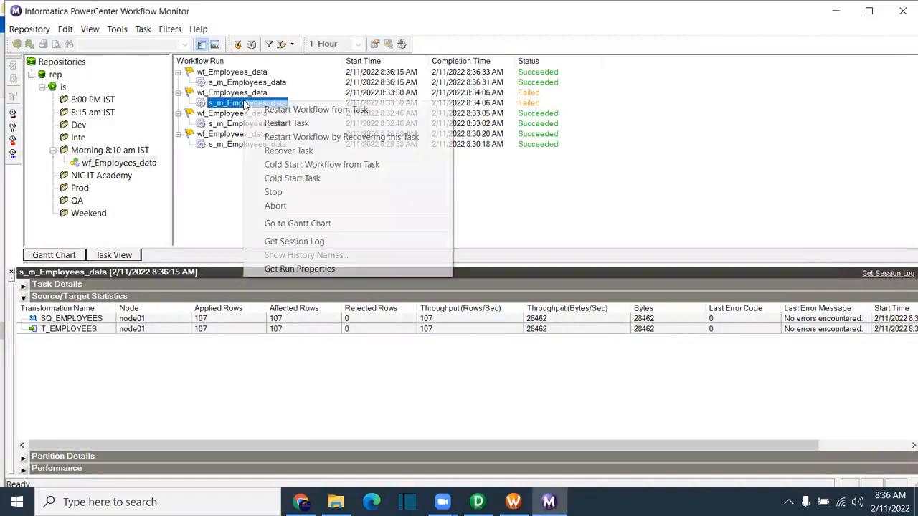
{"action": "left_click", "coordinate": [294, 241]}
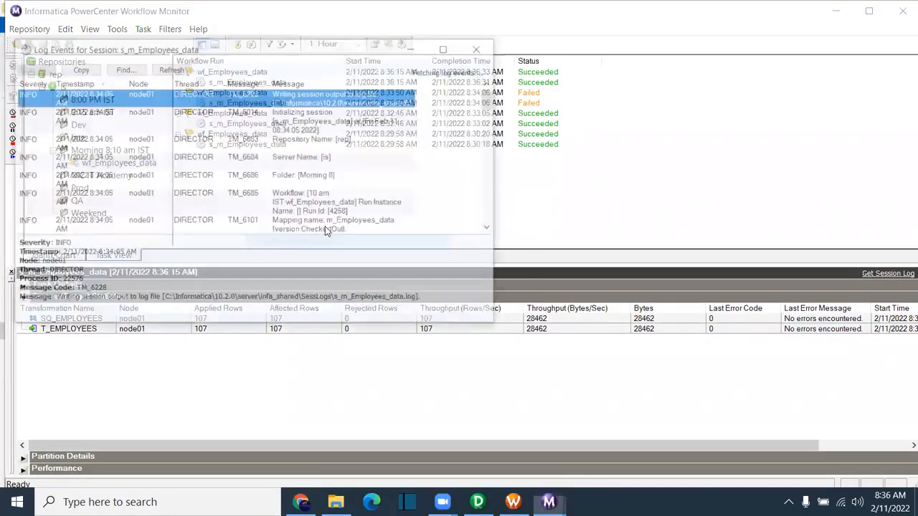
{"action": "left_click", "coordinate": [447, 46]}
{"action": "scroll", "coordinate": [583, 220], "scroll_direction": "down", "scroll_amount": 10}
{"action": "left_click", "coordinate": [584, 221]}
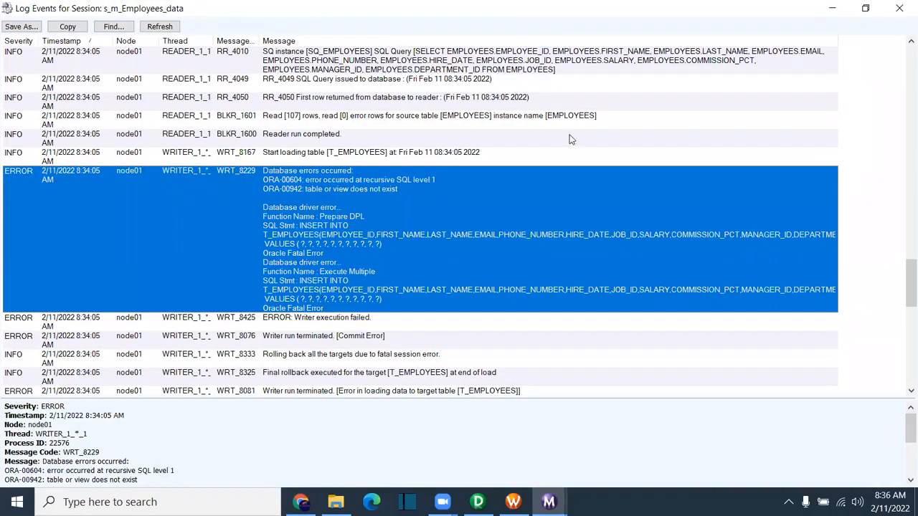
{"action": "left_click", "coordinate": [899, 8]}
{"action": "left_click", "coordinate": [283, 84]}
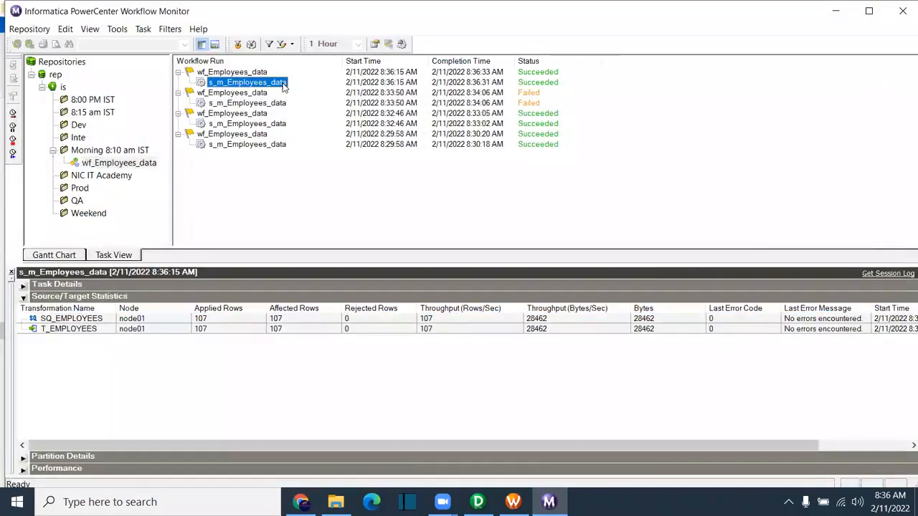
{"action": "left_click", "coordinate": [264, 104]}
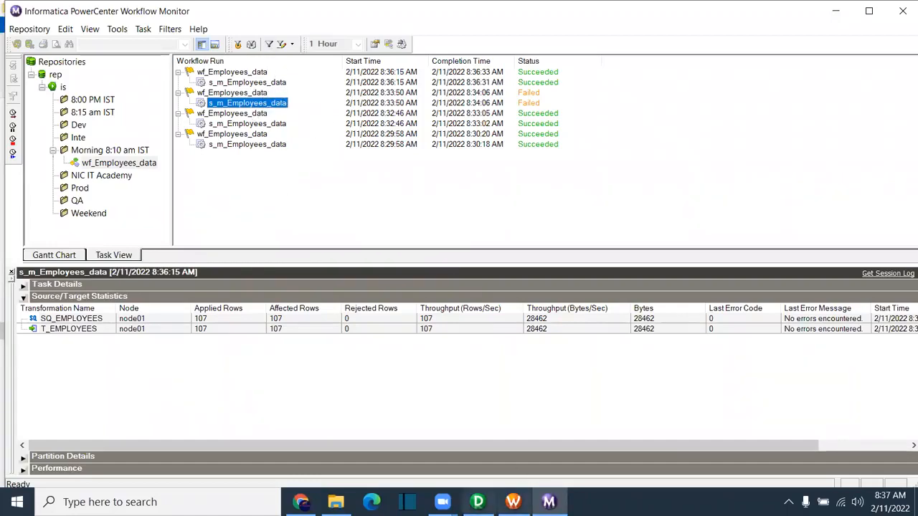
Step: In Workflow Manager, review s_m_Employees_data's Stop on errors and saved session log settings
{"action": "mouse_move", "coordinate": [513, 502]}
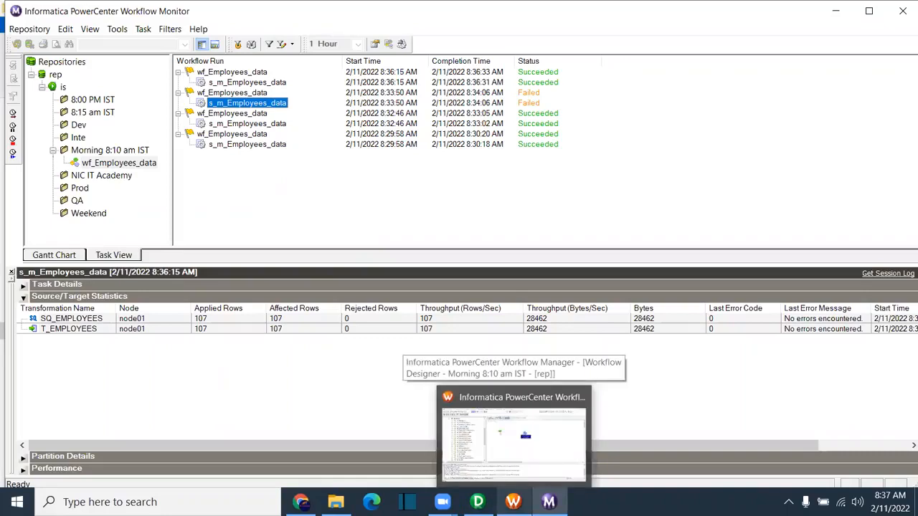
{"action": "left_click", "coordinate": [513, 438]}
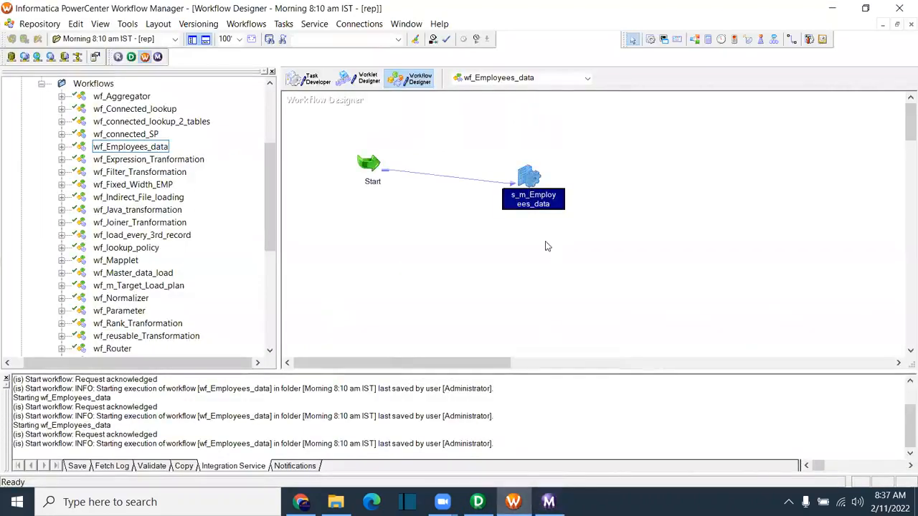
{"action": "double_click", "coordinate": [530, 177]}
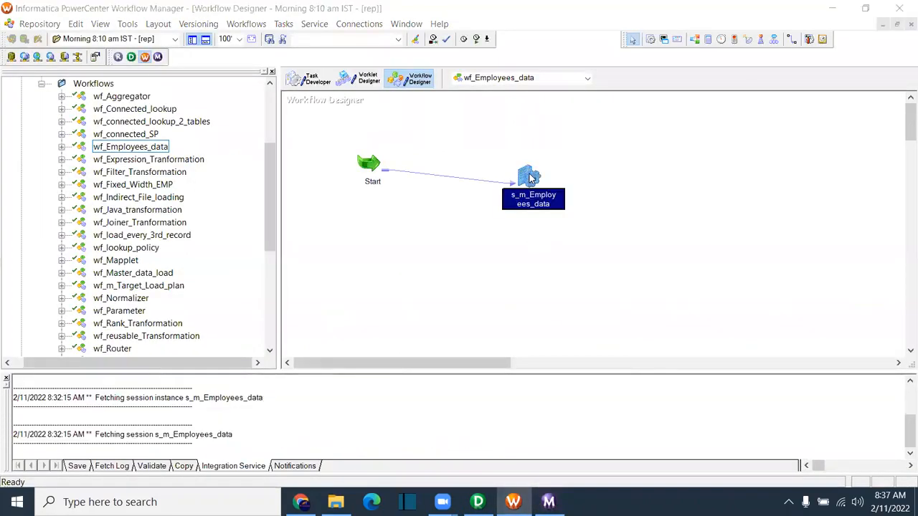
{"action": "left_click", "coordinate": [294, 55]}
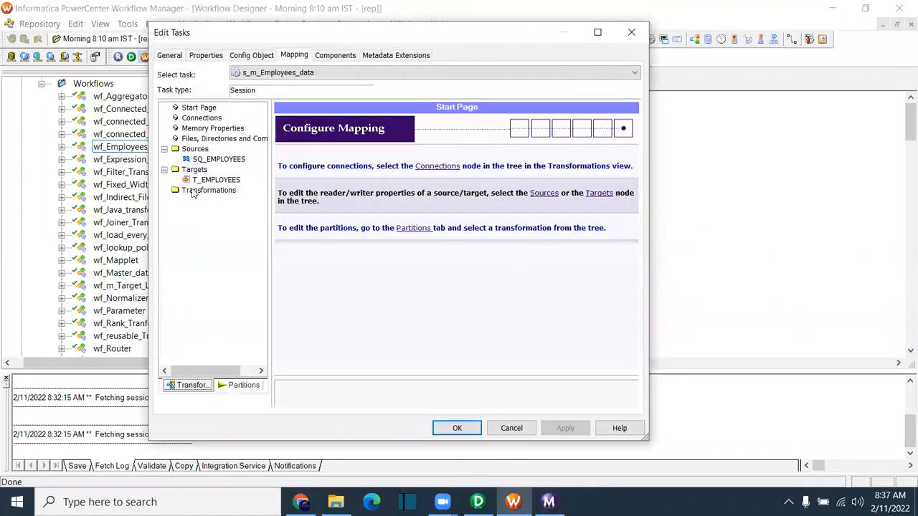
{"action": "left_click", "coordinate": [262, 54]}
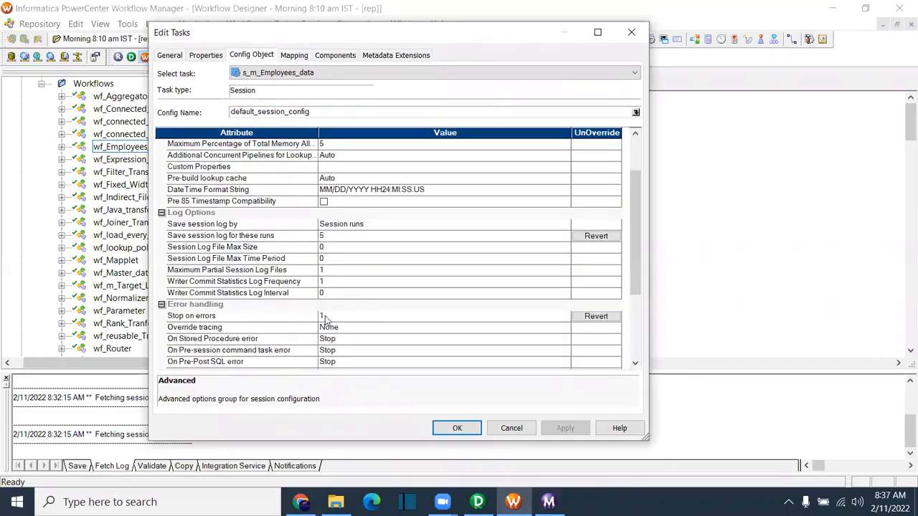
{"action": "left_click", "coordinate": [180, 319]}
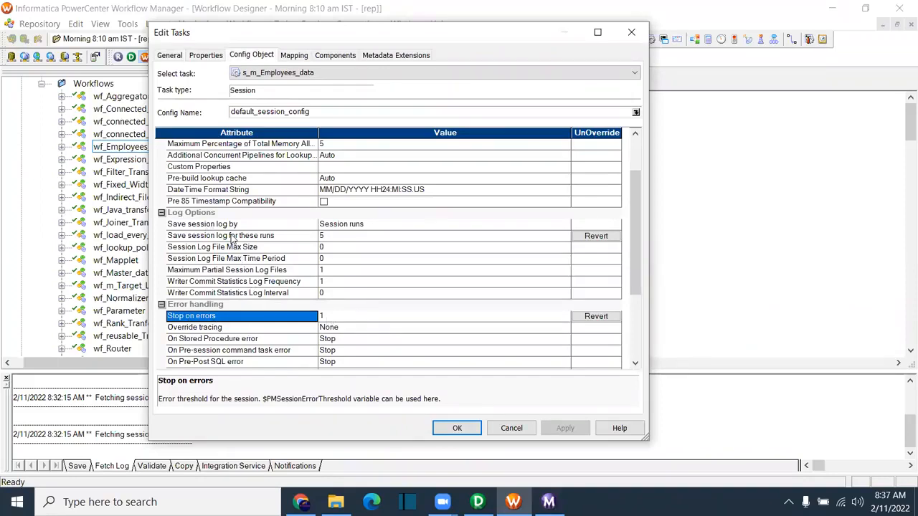
{"action": "left_click", "coordinate": [231, 236]}
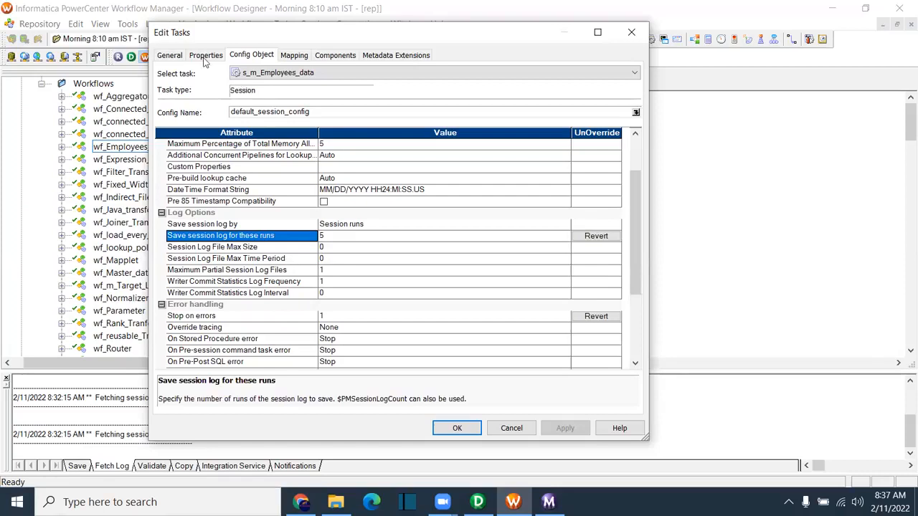
{"action": "left_click", "coordinate": [179, 57]}
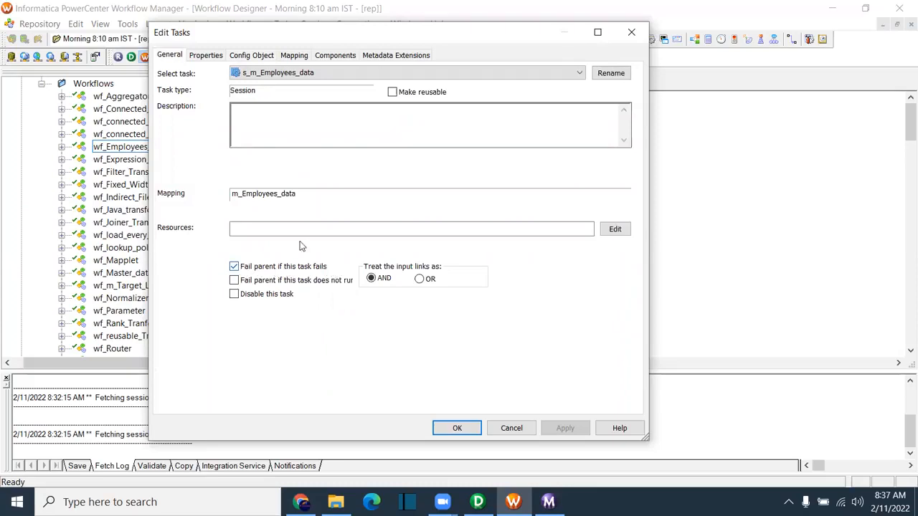
Step: Enable high precision for s_m_Employees_data and save the workflow
{"action": "left_click", "coordinate": [204, 56]}
{"action": "scroll", "coordinate": [257, 304], "scroll_direction": "down", "scroll_amount": 2}
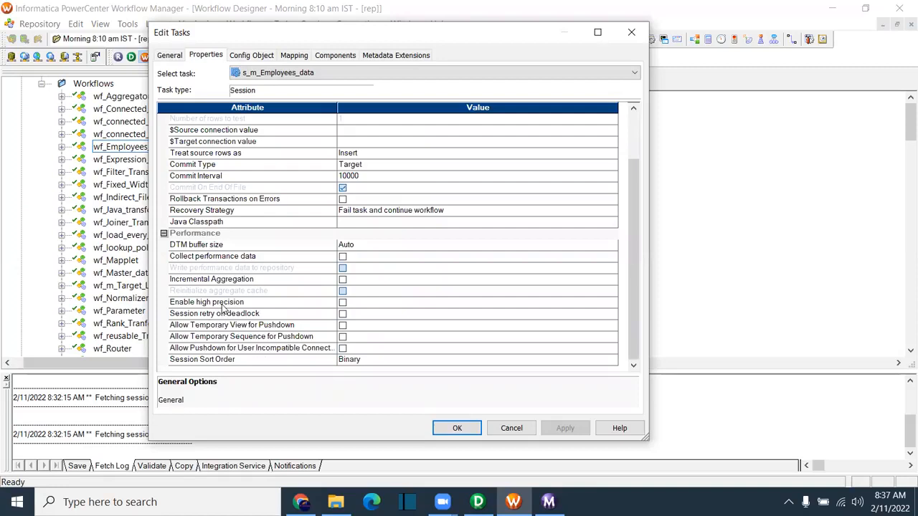
{"action": "left_click", "coordinate": [222, 305]}
{"action": "left_click", "coordinate": [342, 304]}
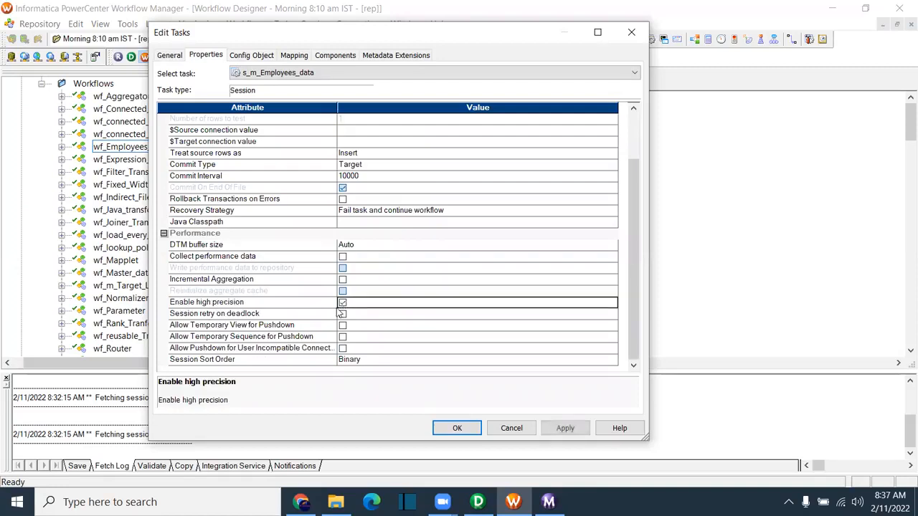
{"action": "left_click", "coordinate": [205, 305]}
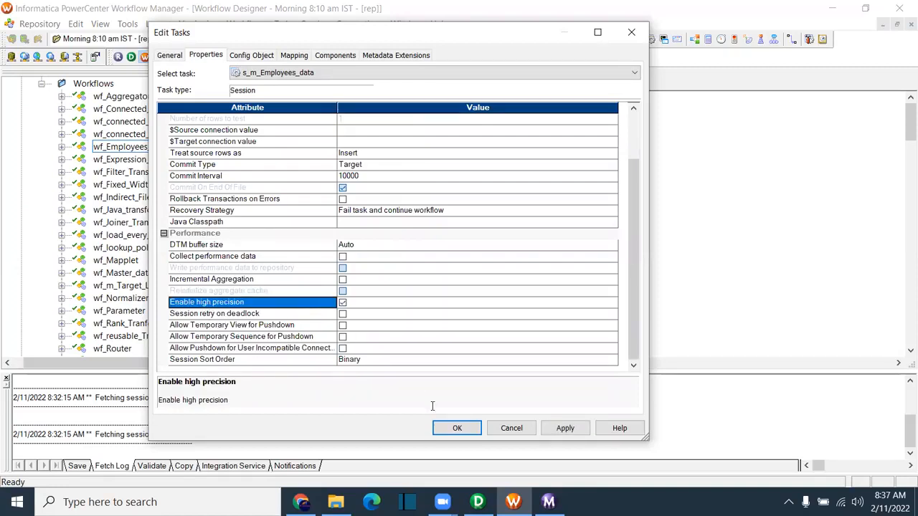
{"action": "left_click", "coordinate": [342, 302]}
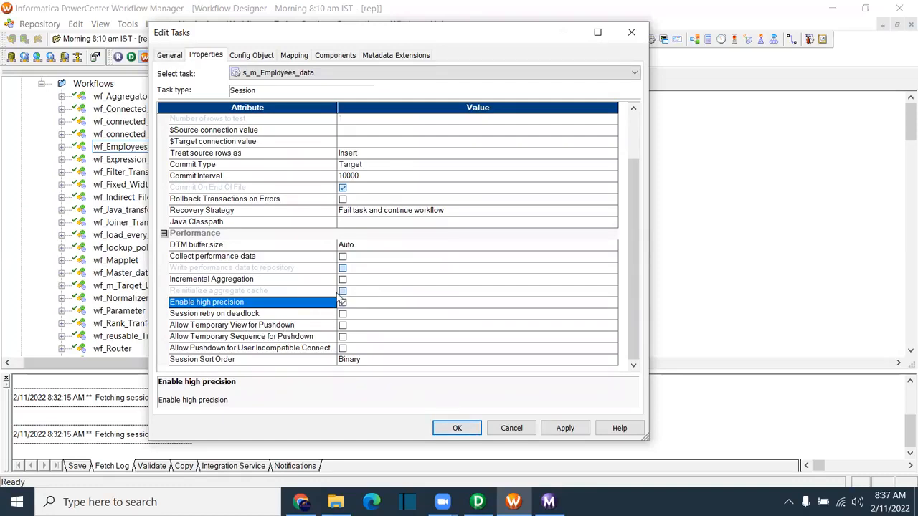
{"action": "left_click", "coordinate": [564, 429]}
{"action": "left_click", "coordinate": [456, 428]}
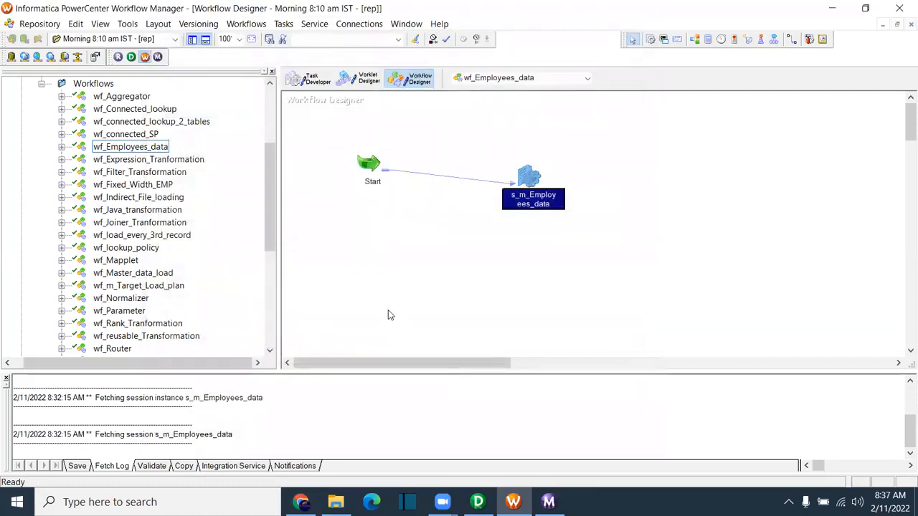
{"action": "key", "text": "ctrl+s"}
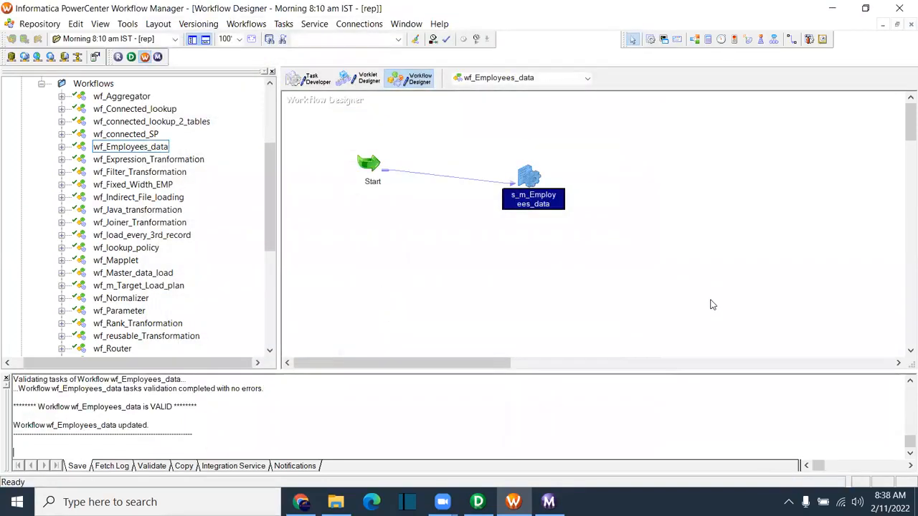
Step: Reopen the session properties and check the session log file name and directory
{"action": "double_click", "coordinate": [535, 180]}
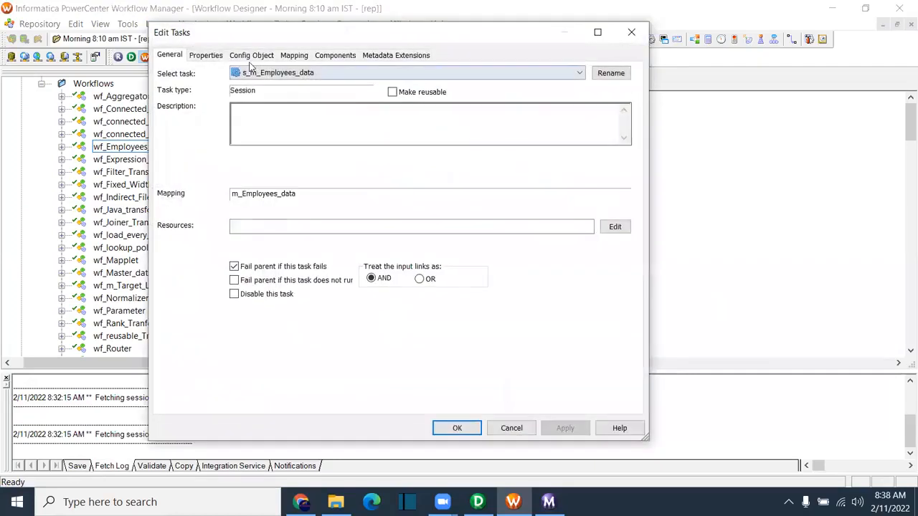
{"action": "left_click", "coordinate": [219, 57]}
{"action": "left_click", "coordinate": [212, 143]}
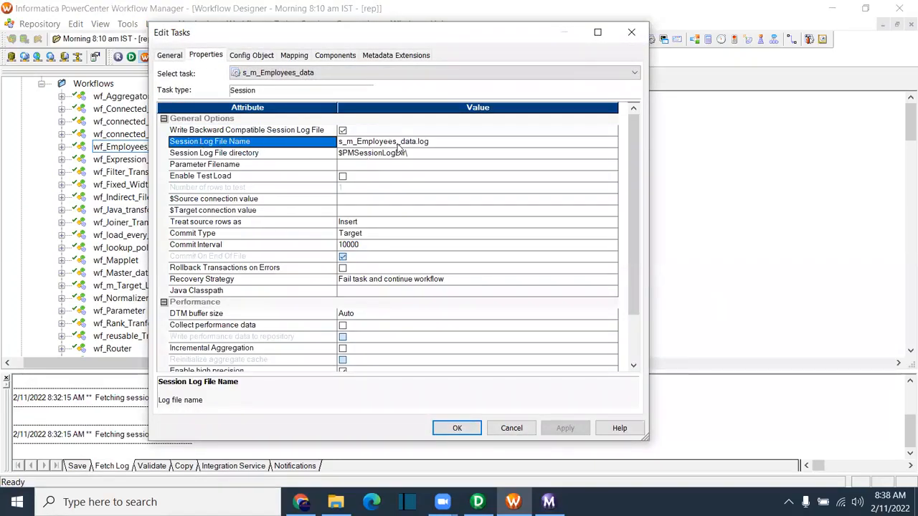
{"action": "left_click", "coordinate": [203, 155]}
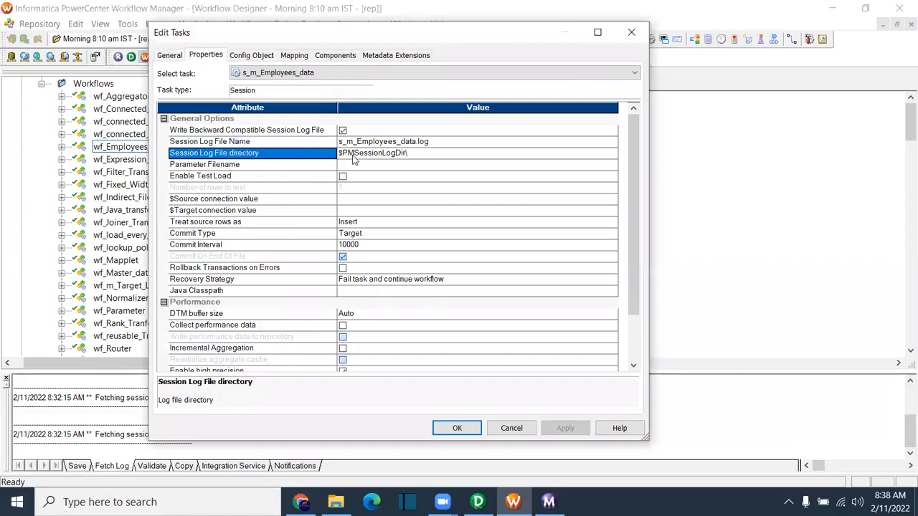
{"action": "left_click", "coordinate": [335, 502]}
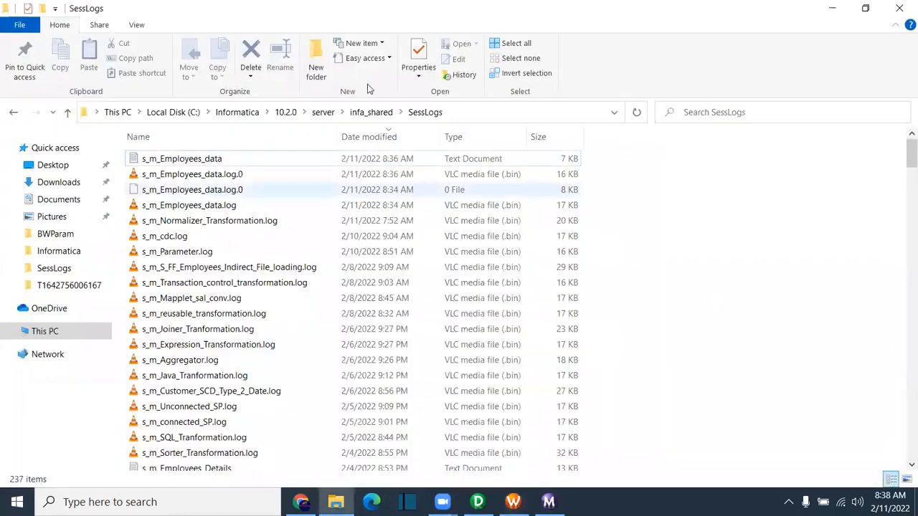
{"action": "left_click", "coordinate": [478, 114]}
{"action": "key", "text": "alt+Tab"}
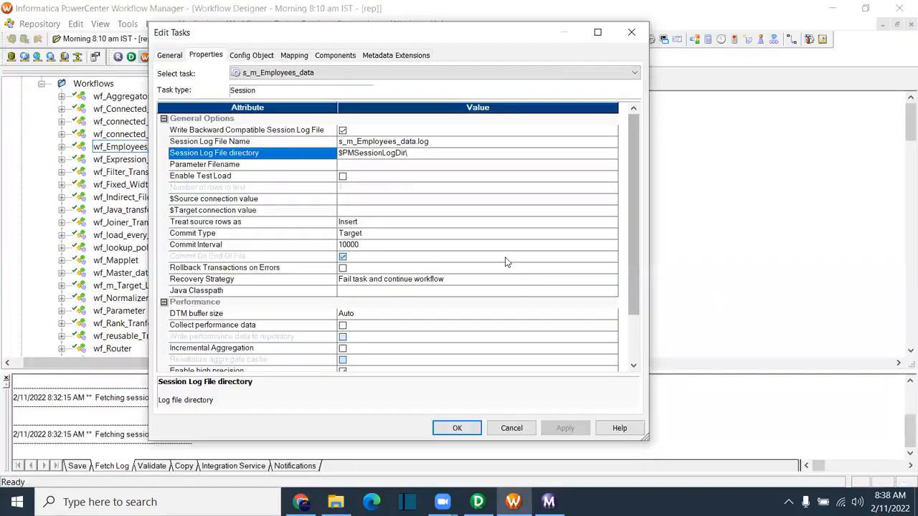
{"action": "left_click", "coordinate": [269, 166]}
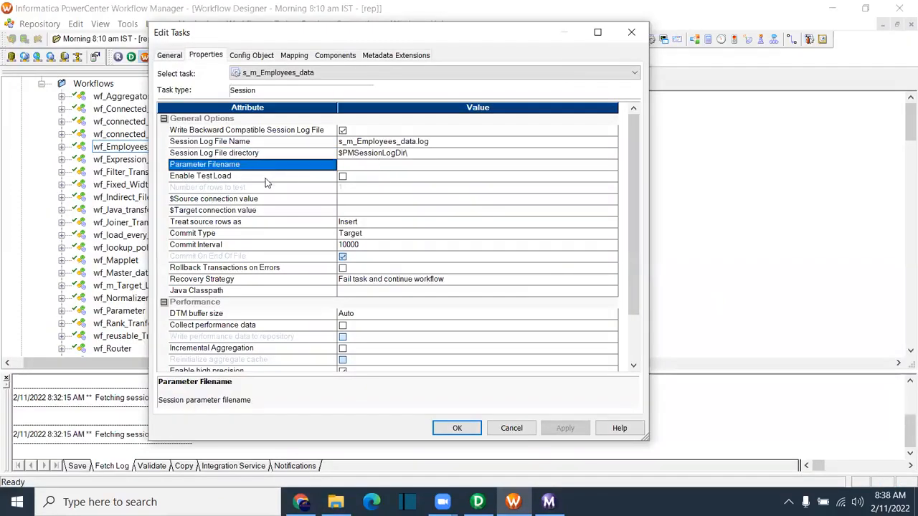
{"action": "left_click", "coordinate": [245, 178]}
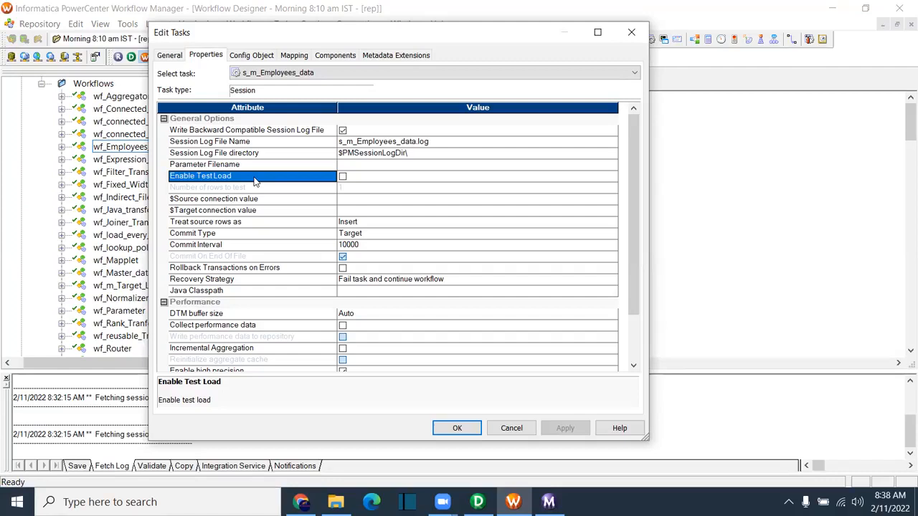
Step: Turn on test load for the session and check the number of rows to test
{"action": "left_click", "coordinate": [412, 41]}
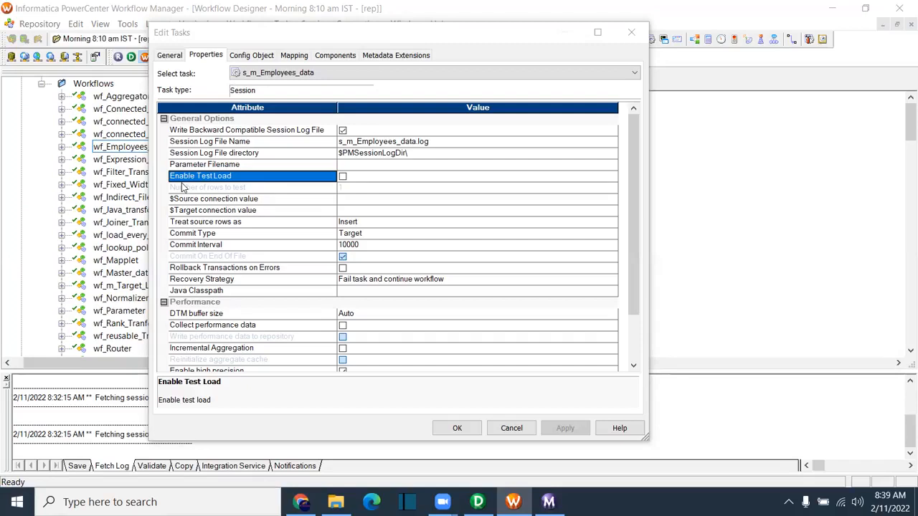
{"action": "left_click", "coordinate": [343, 176]}
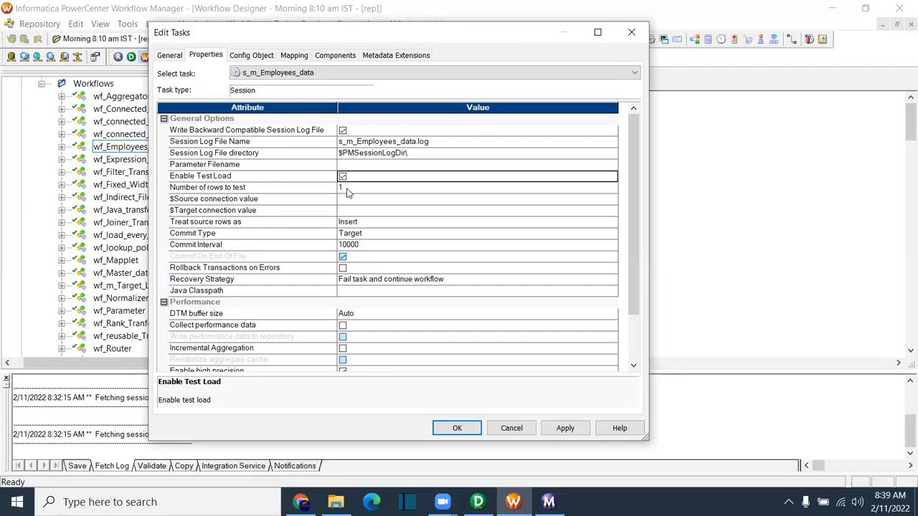
{"action": "left_click", "coordinate": [215, 189]}
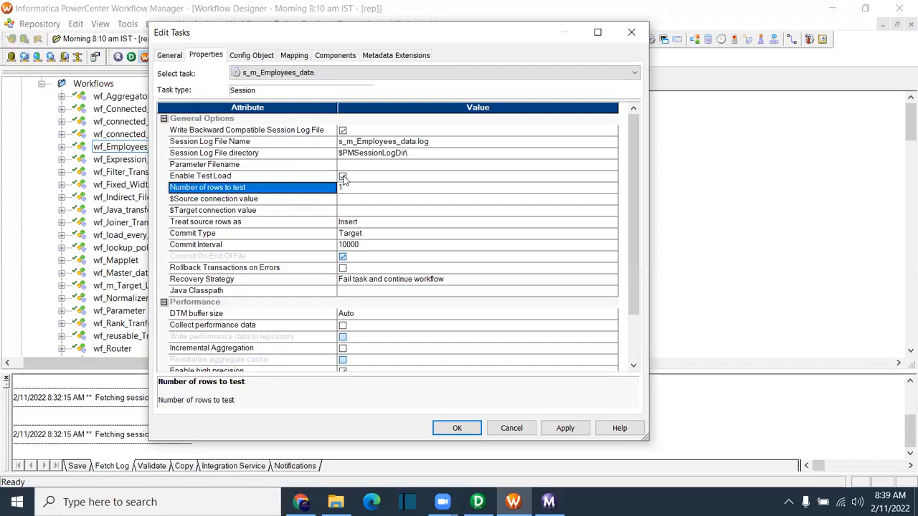
Step: Set T_EMPLOYEES target load type to Normal with Insert on, then save the workflow
{"action": "left_click", "coordinate": [293, 56]}
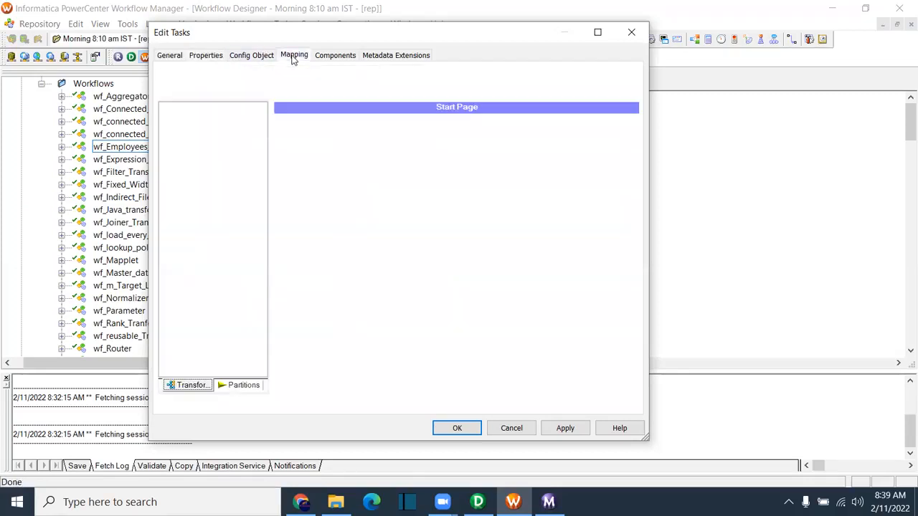
{"action": "left_click", "coordinate": [219, 180]}
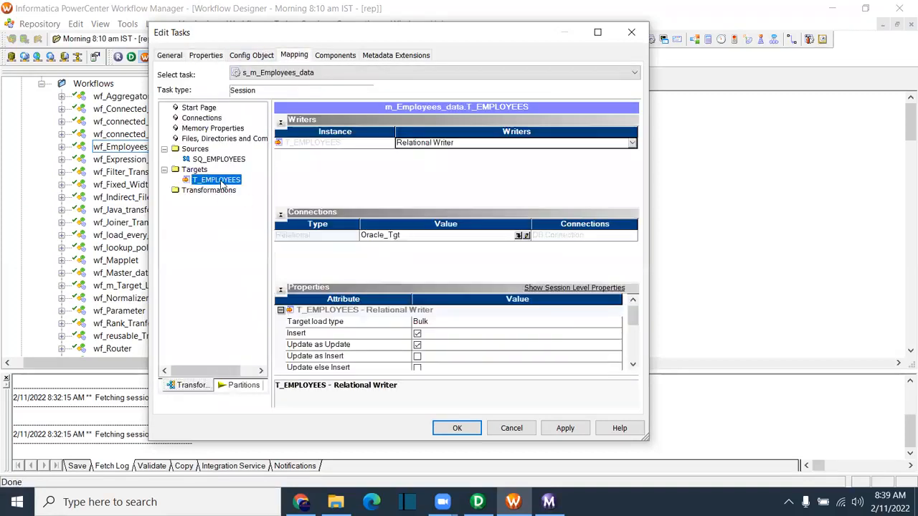
{"action": "left_click", "coordinate": [431, 327]}
{"action": "left_click", "coordinate": [436, 343]}
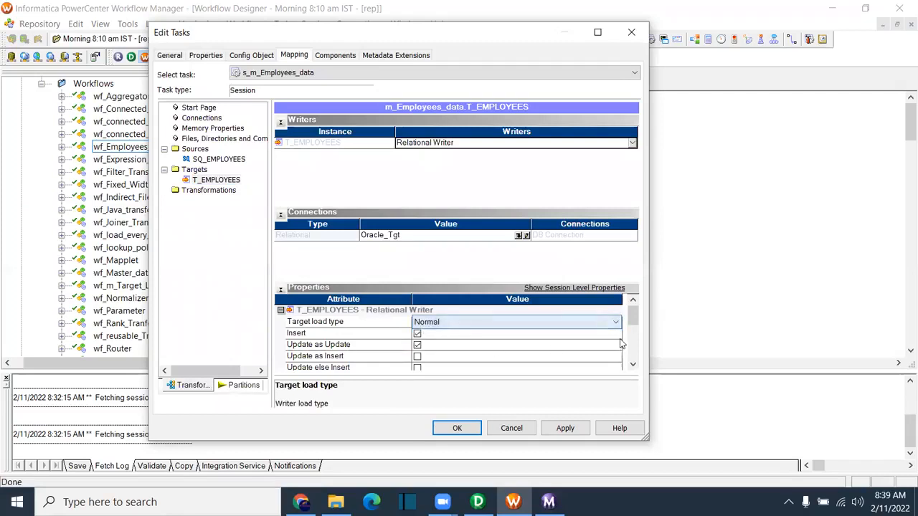
{"action": "left_click_drag", "start_coordinate": [635, 319], "coordinate": [634, 334]}
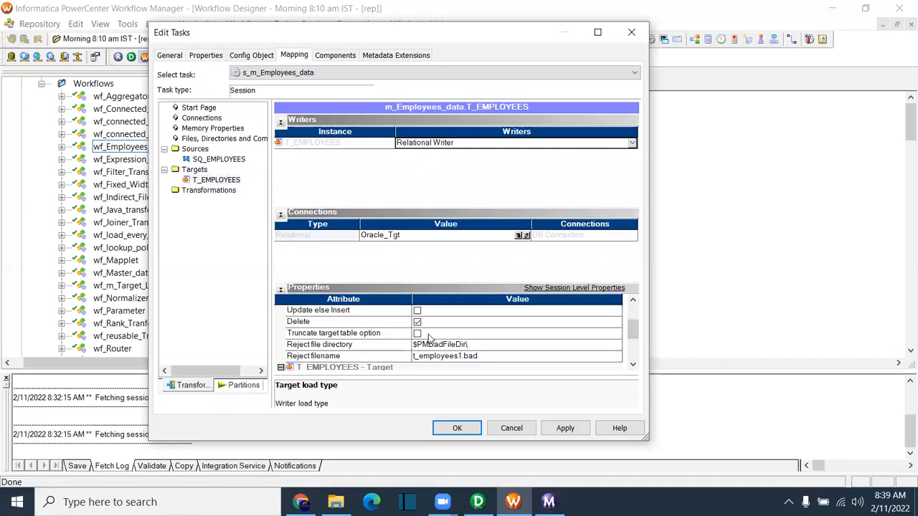
{"action": "left_click", "coordinate": [565, 431]}
{"action": "left_click", "coordinate": [457, 428]}
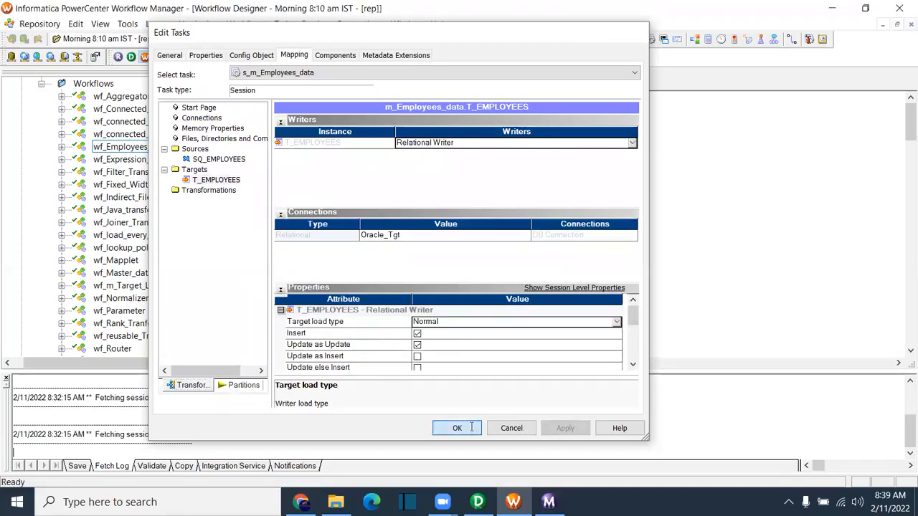
{"action": "key", "text": "ctrl+s"}
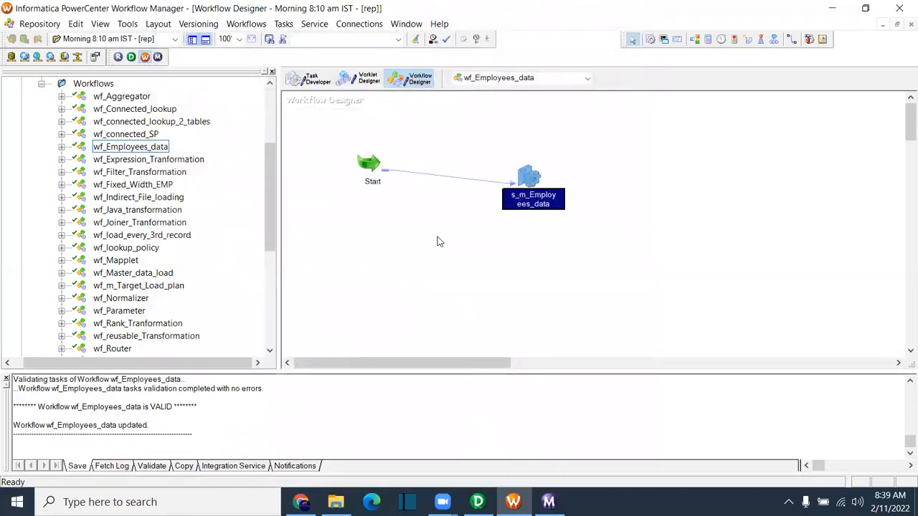
{"action": "right_click", "coordinate": [438, 202]}
Step: Start wf_Employees_data and follow the new 8:39:56 session run
{"action": "left_click", "coordinate": [494, 365]}
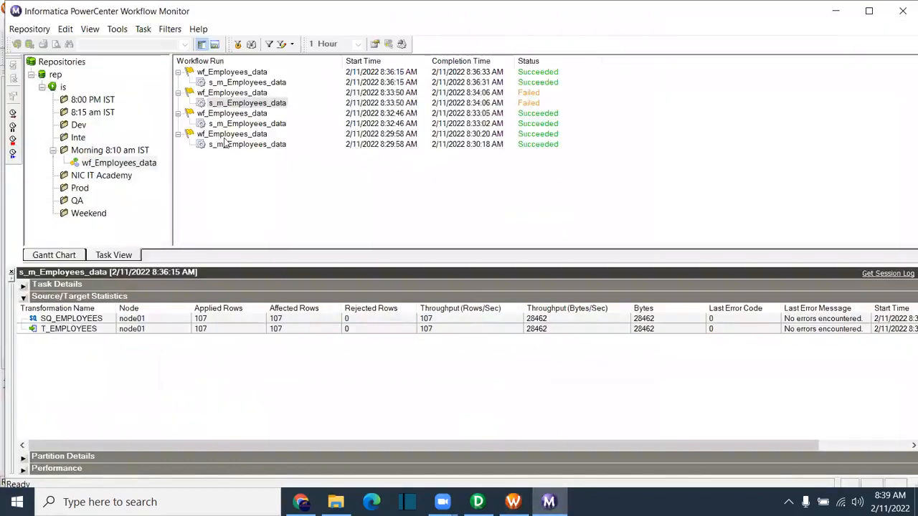
{"action": "left_click", "coordinate": [226, 82]}
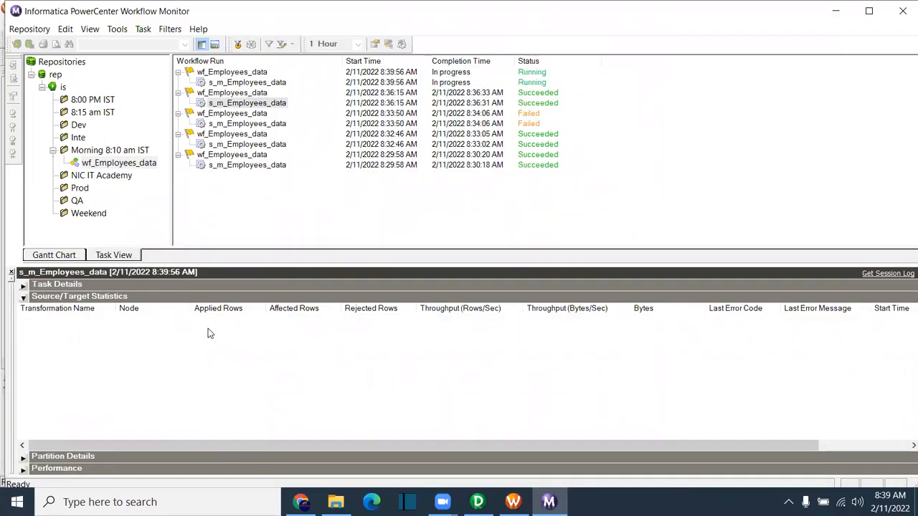
{"action": "left_click", "coordinate": [256, 83]}
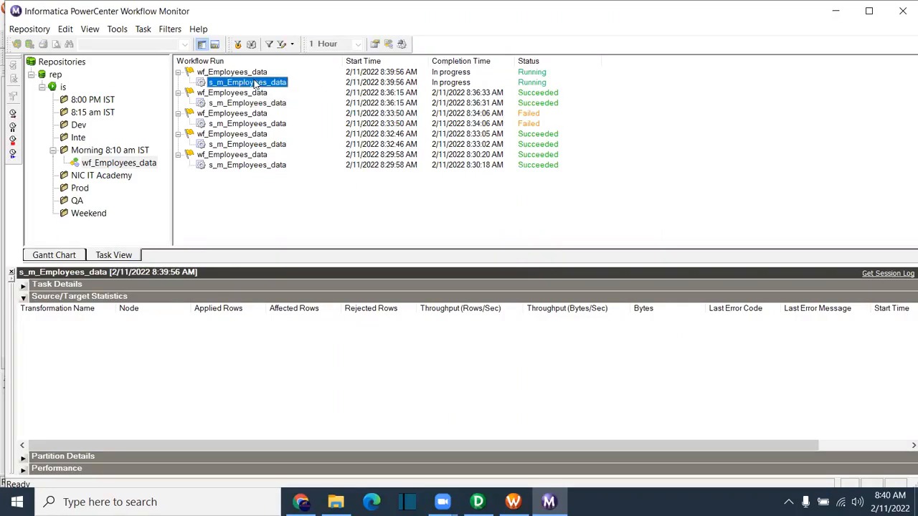
{"action": "left_click", "coordinate": [399, 30]}
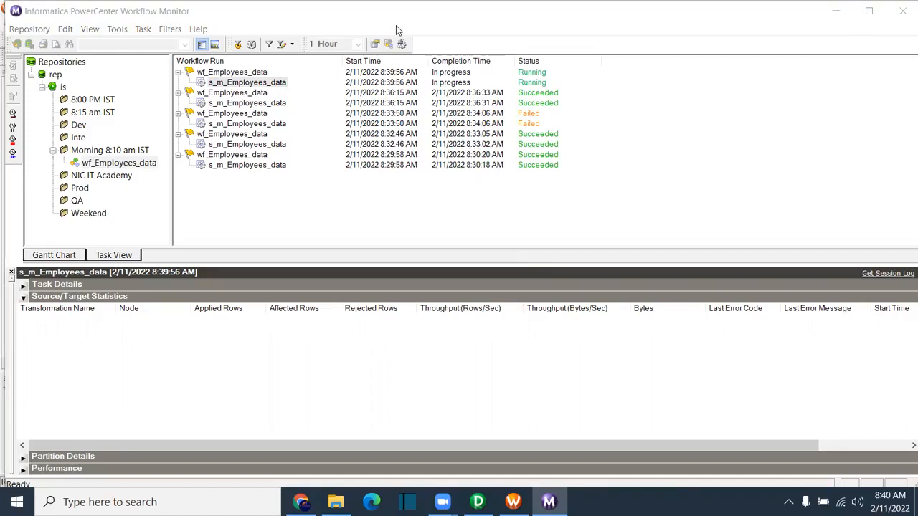
Step: Open the session log for the latest s_m_Employees_data run
{"action": "left_click", "coordinate": [256, 88]}
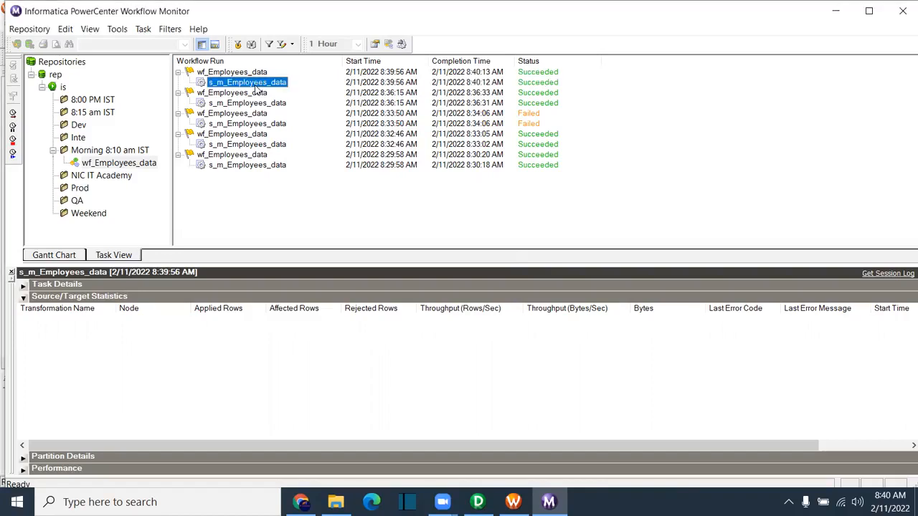
{"action": "right_click", "coordinate": [251, 86]}
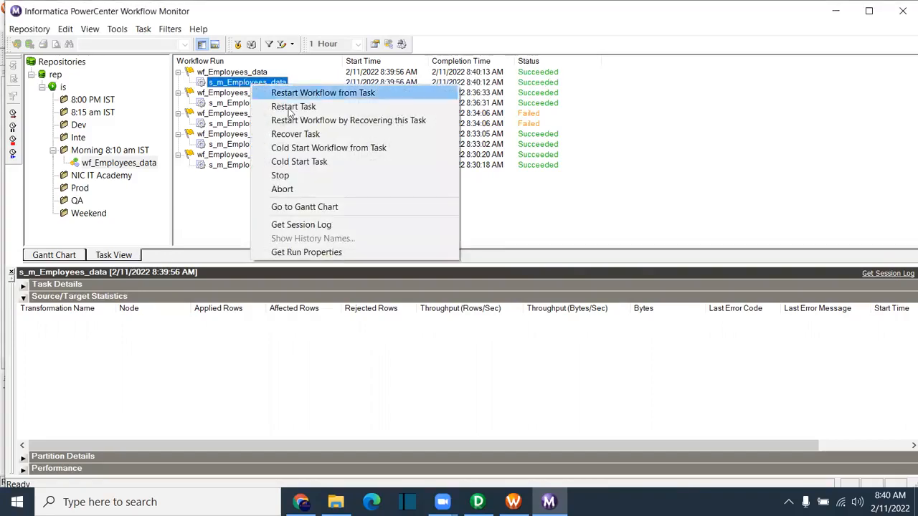
{"action": "left_click", "coordinate": [313, 255]}
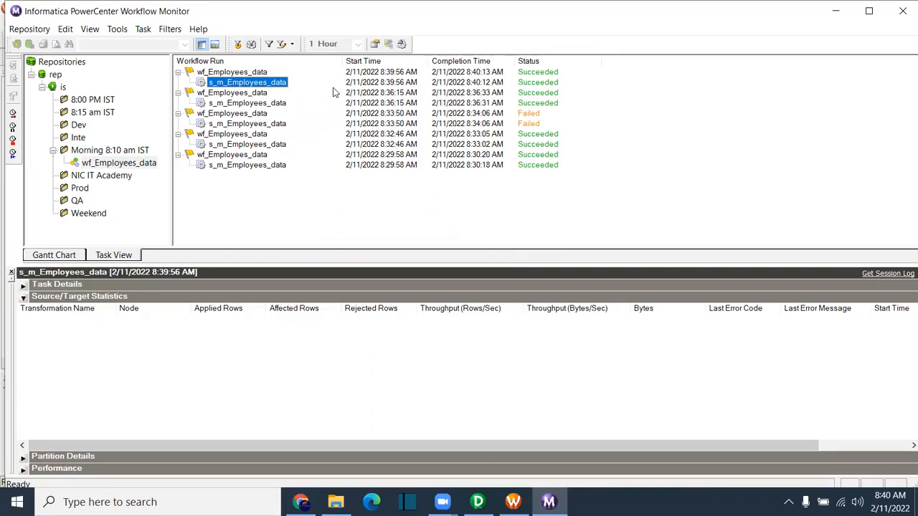
{"action": "right_click", "coordinate": [282, 88]}
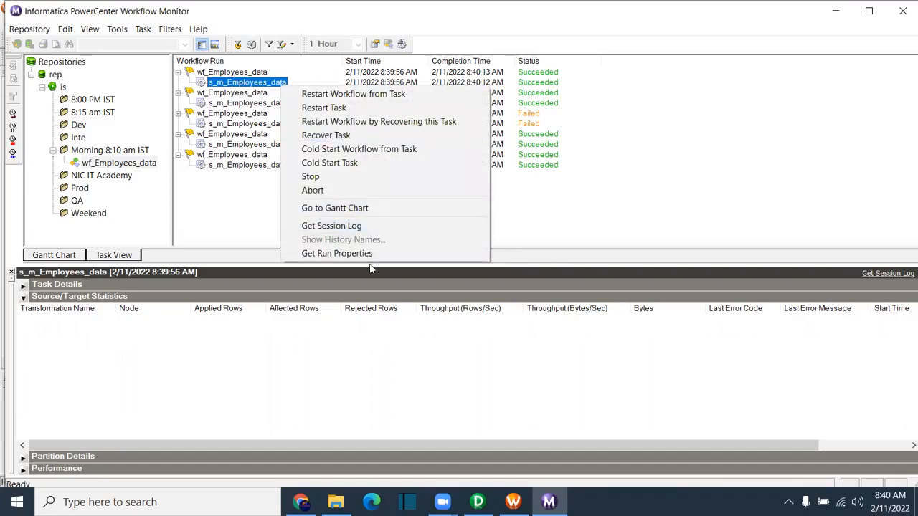
{"action": "left_click", "coordinate": [366, 226]}
Step: Read the maximized log down to the LOAD SUMMARY (1 row applied, 0 rejected), then close it
{"action": "left_click", "coordinate": [447, 47]}
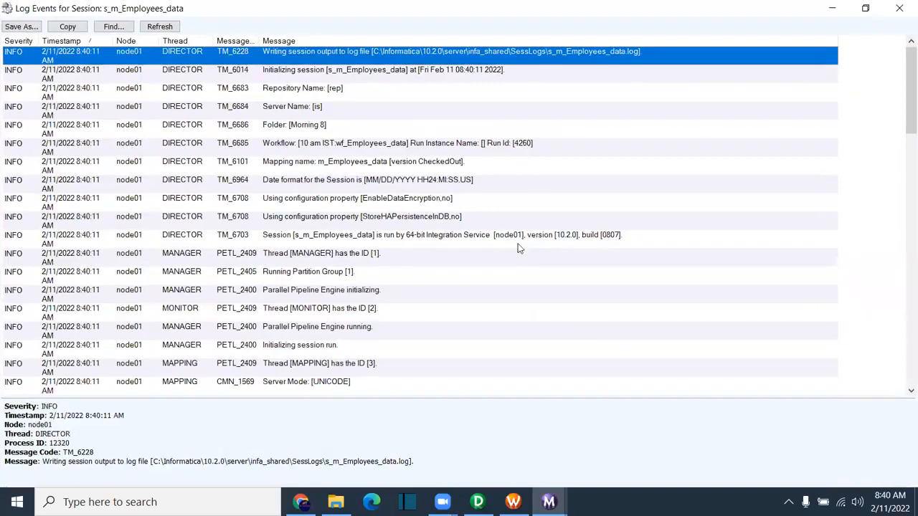
{"action": "scroll", "coordinate": [518, 248], "scroll_direction": "down", "scroll_amount": 10}
{"action": "scroll", "coordinate": [509, 265], "scroll_direction": "down", "scroll_amount": 8}
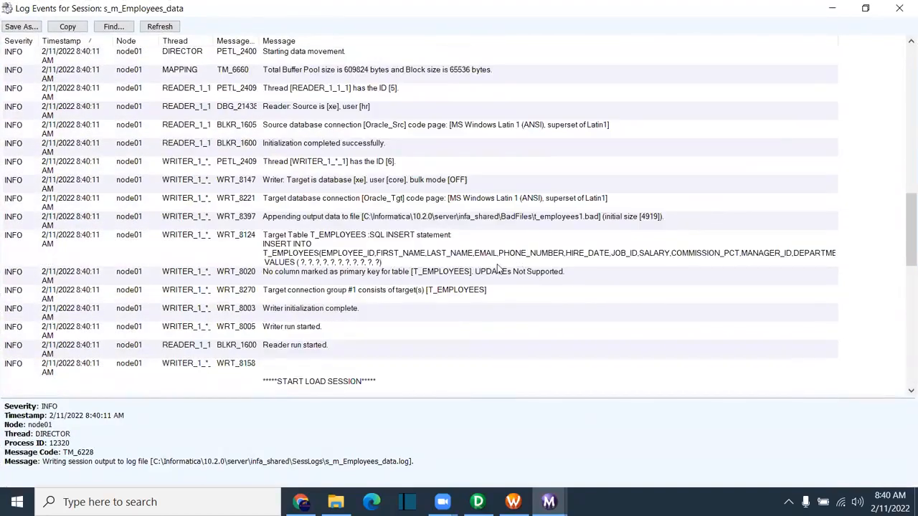
{"action": "scroll", "coordinate": [495, 267], "scroll_direction": "down", "scroll_amount": 1}
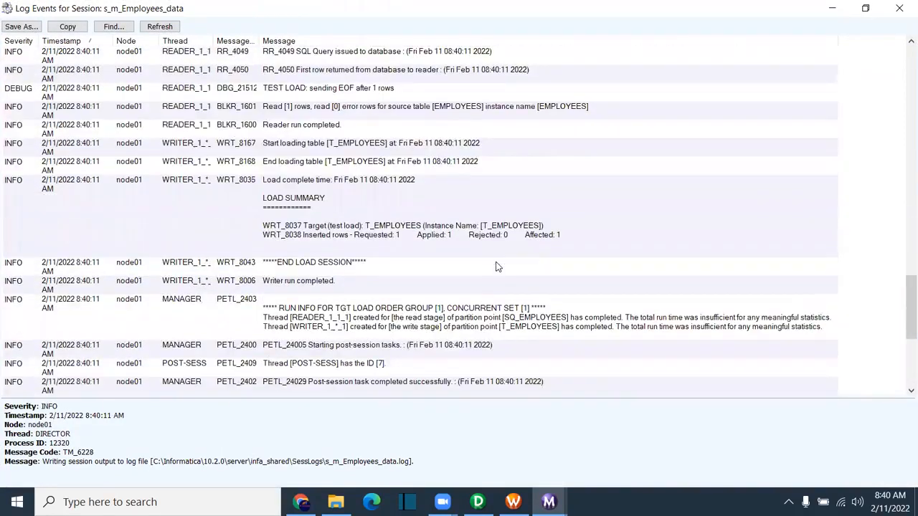
{"action": "left_click", "coordinate": [362, 246]}
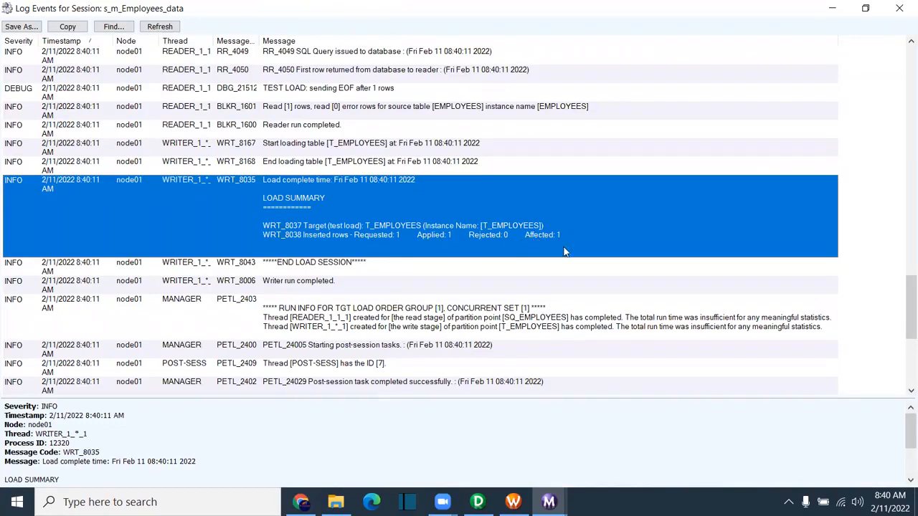
{"action": "scroll", "coordinate": [434, 328], "scroll_direction": "down", "scroll_amount": 2}
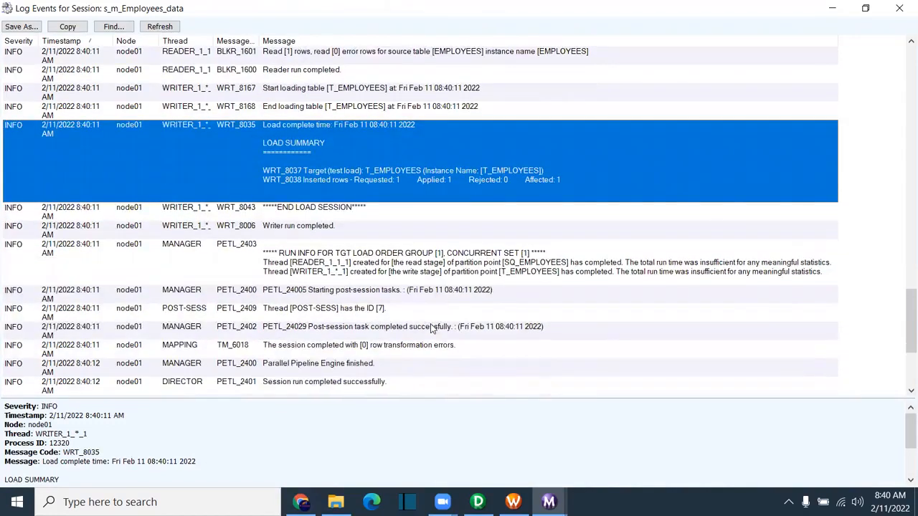
{"action": "scroll", "coordinate": [294, 345], "scroll_direction": "down", "scroll_amount": 3}
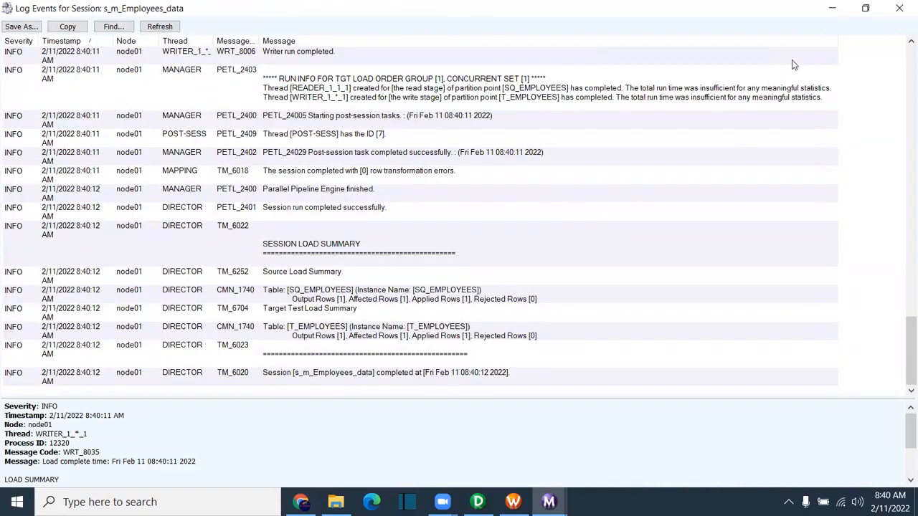
{"action": "left_click", "coordinate": [899, 7]}
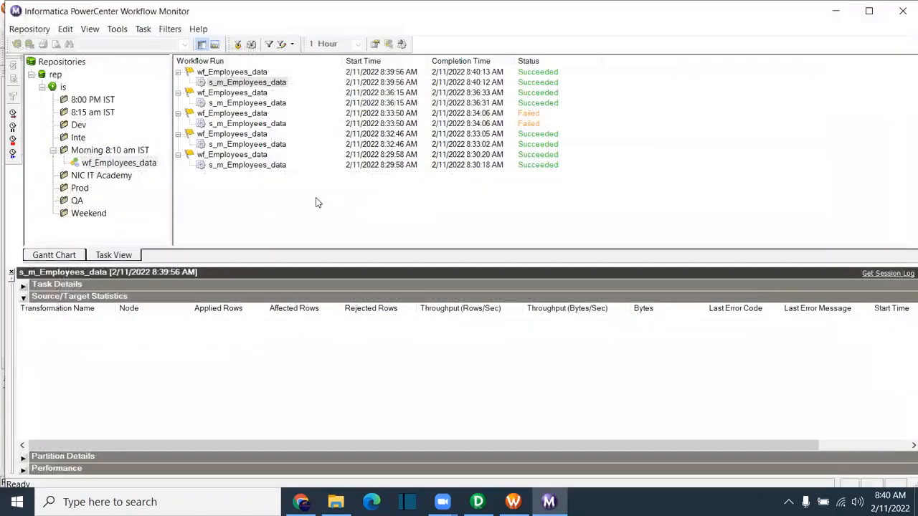
Step: Open the T_EMPLOYEES target settings on s_m_Employees_data's Mapping tab in Workflow Manager
{"action": "left_click", "coordinate": [250, 83]}
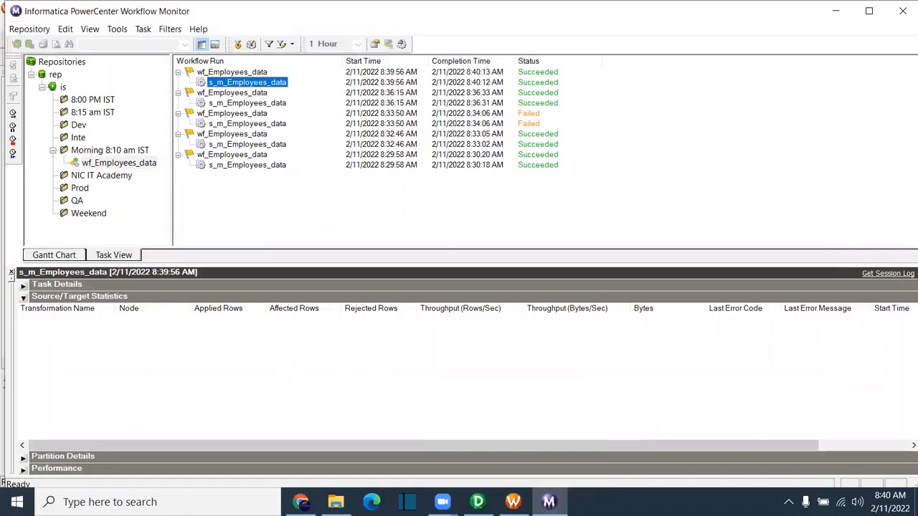
{"action": "left_click", "coordinate": [513, 502]}
{"action": "double_click", "coordinate": [534, 180]}
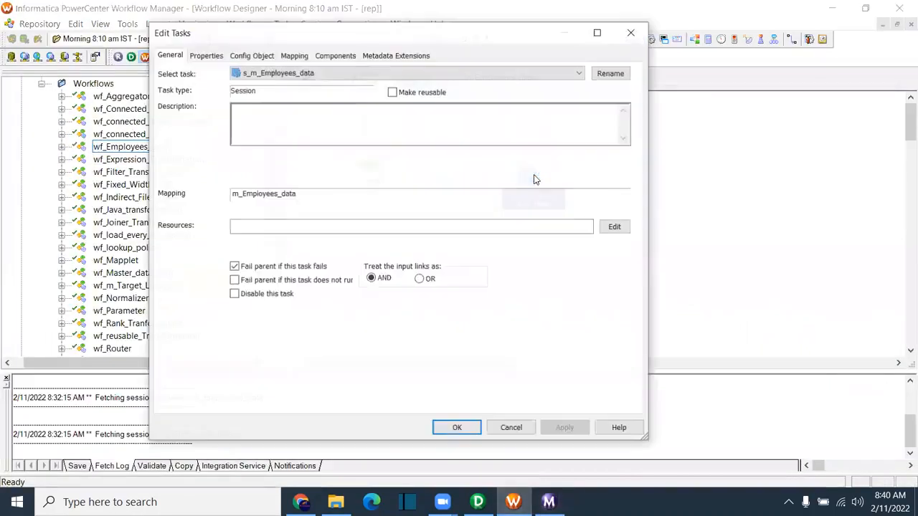
{"action": "left_click", "coordinate": [294, 55]}
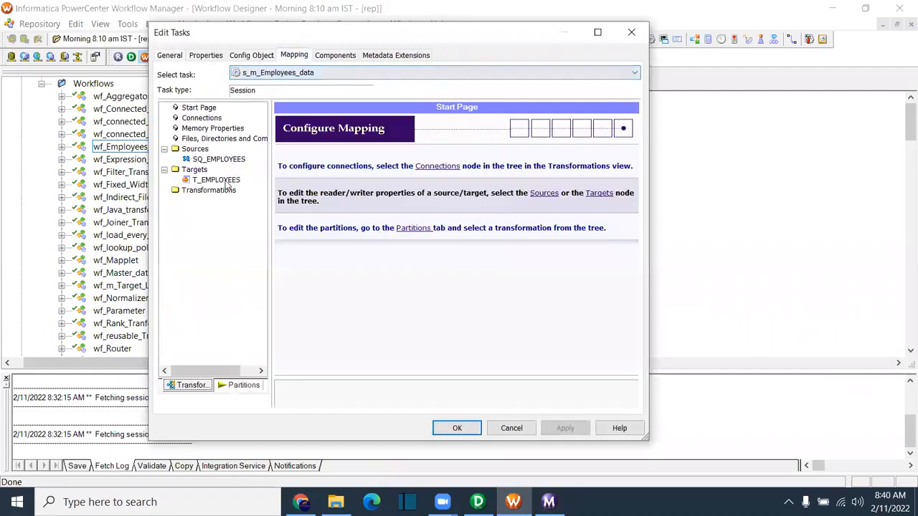
{"action": "left_click", "coordinate": [219, 180]}
Step: Switch the T_EMPLOYEES connection to Oracle_Src and save the workflow
{"action": "left_click", "coordinate": [524, 237]}
{"action": "left_click", "coordinate": [374, 234]}
{"action": "left_click", "coordinate": [475, 160]}
{"action": "left_click", "coordinate": [565, 428]}
{"action": "left_click", "coordinate": [456, 428]}
{"action": "key", "text": "ctrl+s"}
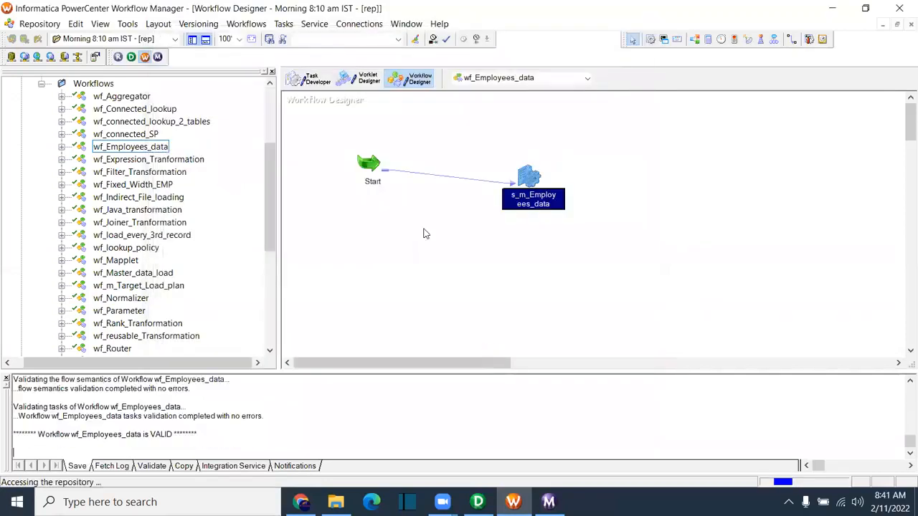
{"action": "right_click", "coordinate": [423, 220]}
Step: Rerun wf_Employees_data and inspect its first error: 8229, ORA-00942 table or view does not exist
{"action": "left_click", "coordinate": [459, 364]}
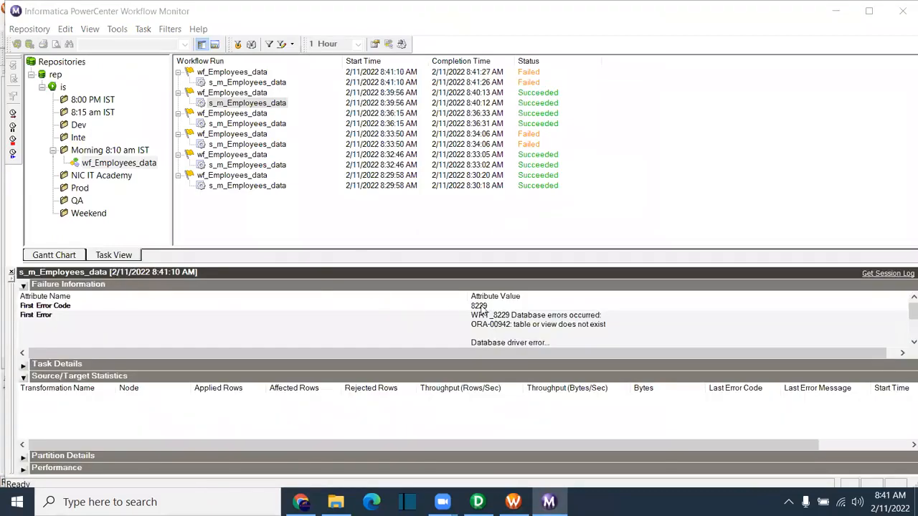
{"action": "left_click", "coordinate": [594, 336]}
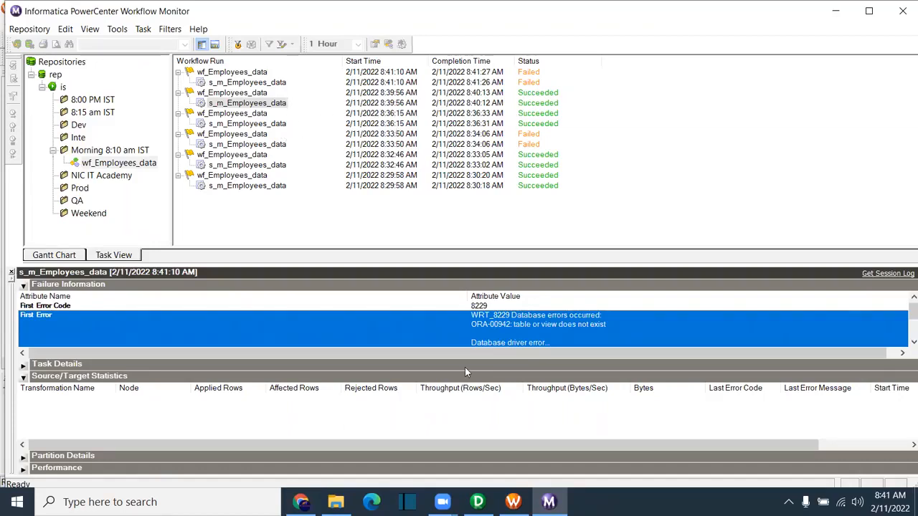
Step: Review the s_m_Employees_data session's source, target, test load and target load type settings
{"action": "left_click", "coordinate": [513, 502]}
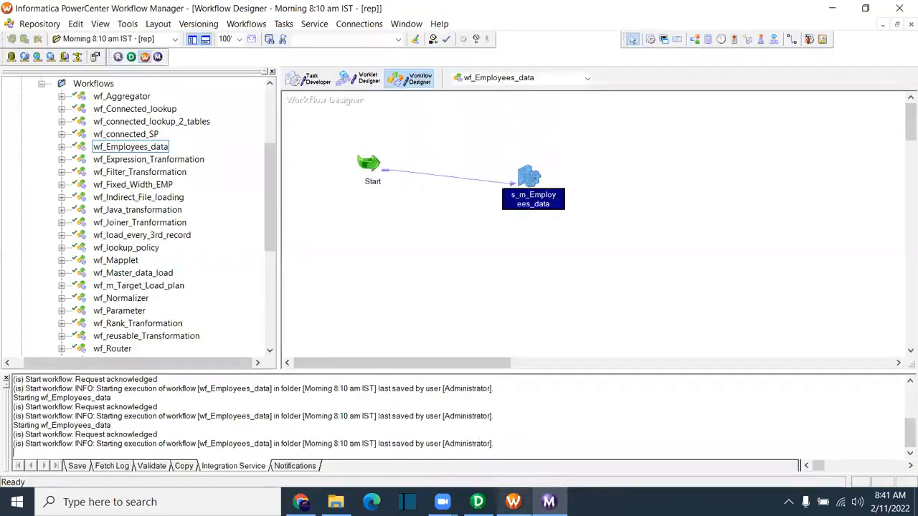
{"action": "double_click", "coordinate": [529, 176]}
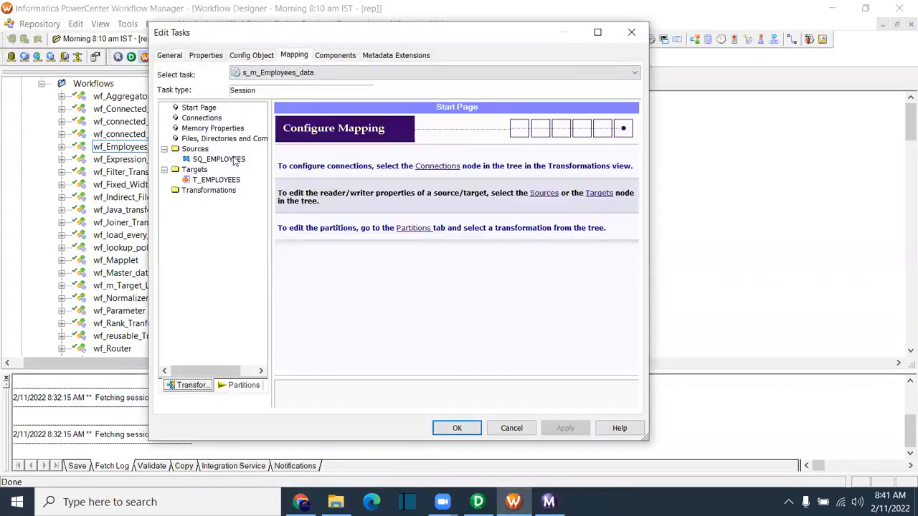
{"action": "left_click", "coordinate": [219, 160]}
{"action": "left_click", "coordinate": [216, 180]}
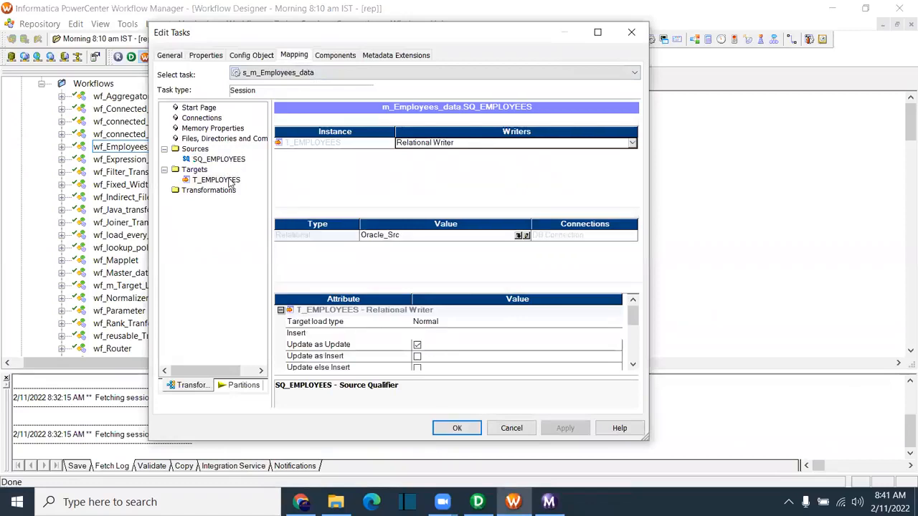
{"action": "left_click", "coordinate": [207, 55]}
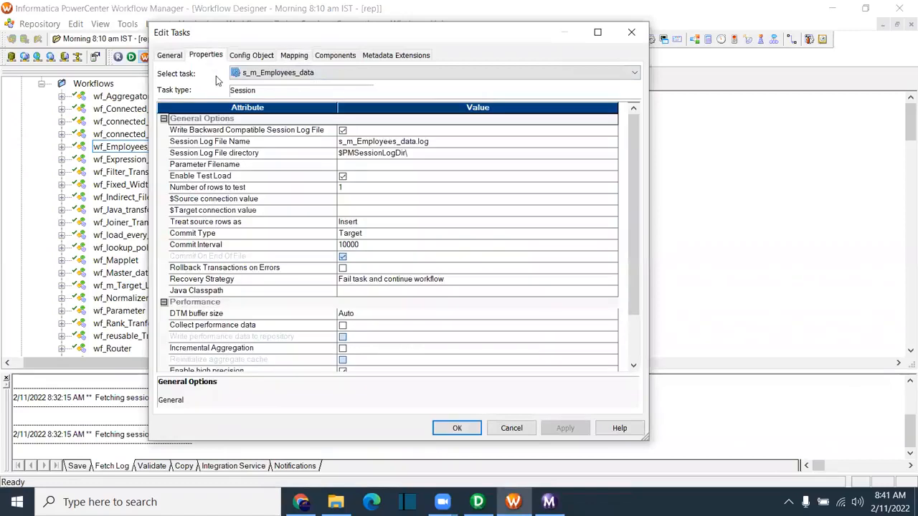
{"action": "left_click", "coordinate": [342, 180]}
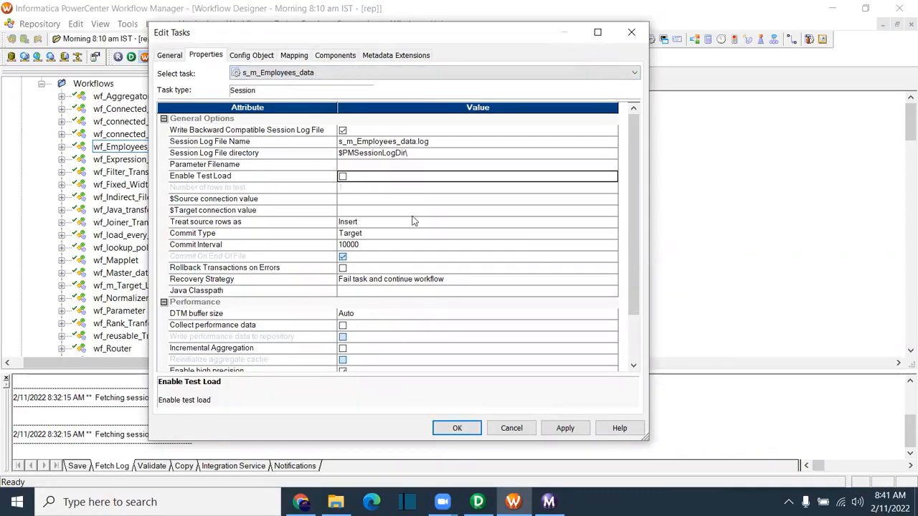
{"action": "left_click", "coordinate": [301, 57]}
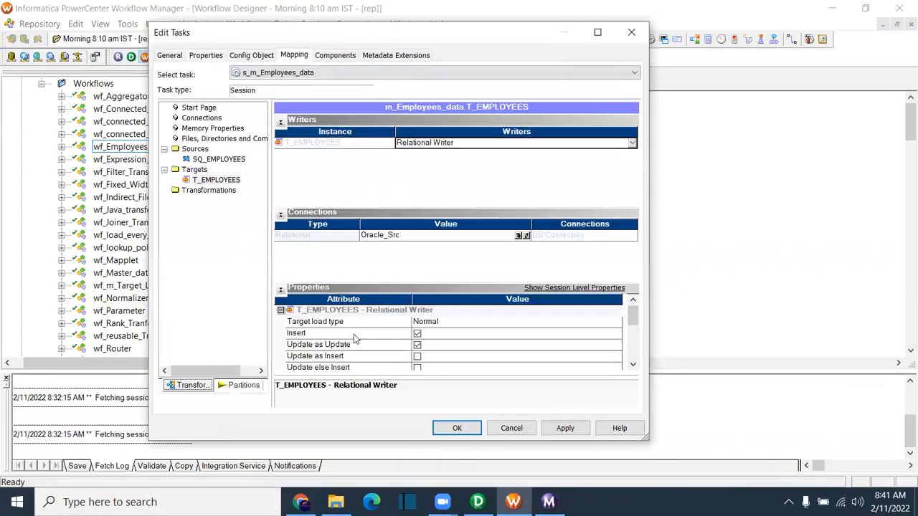
{"action": "left_click", "coordinate": [334, 324]}
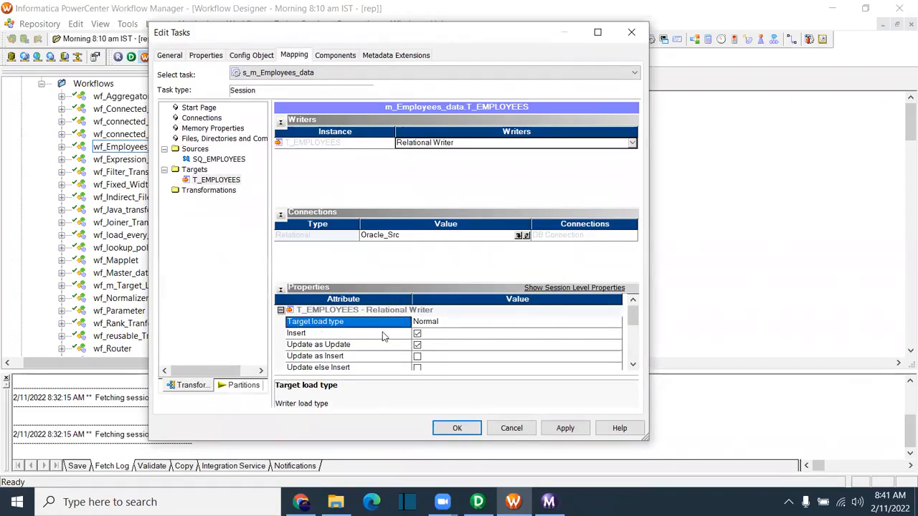
Step: Select the m_Employees_data mapping name, then close the session settings, discarding changes
{"action": "left_click", "coordinate": [167, 55]}
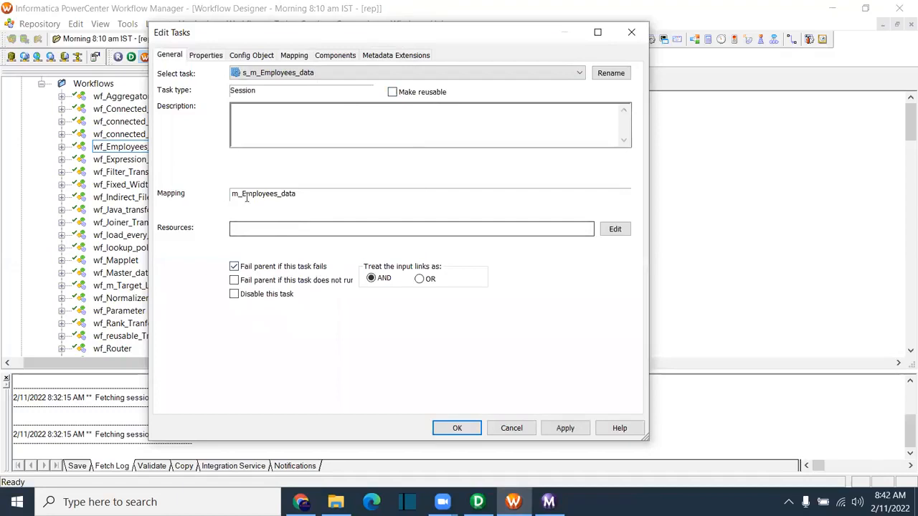
{"action": "left_click_drag", "start_coordinate": [297, 195], "coordinate": [197, 198]}
{"action": "left_click_drag", "start_coordinate": [300, 195], "coordinate": [178, 196]}
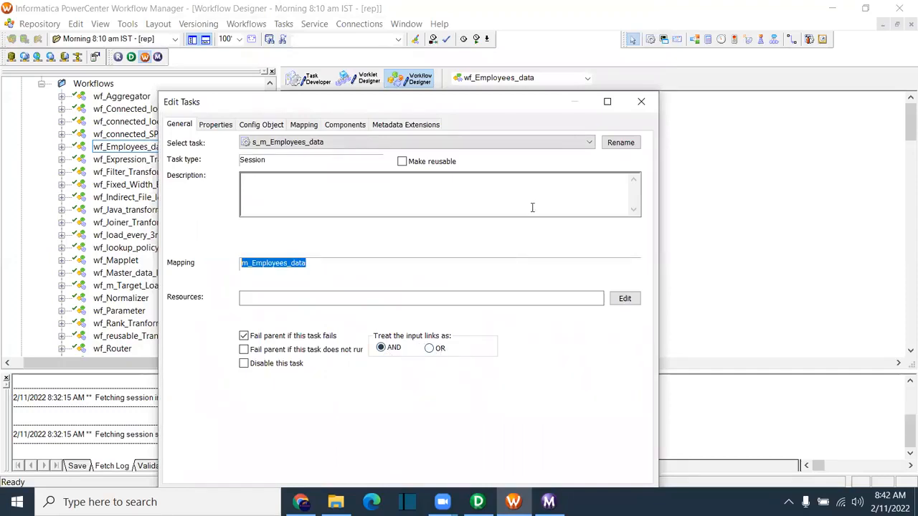
{"action": "left_click", "coordinate": [641, 101]}
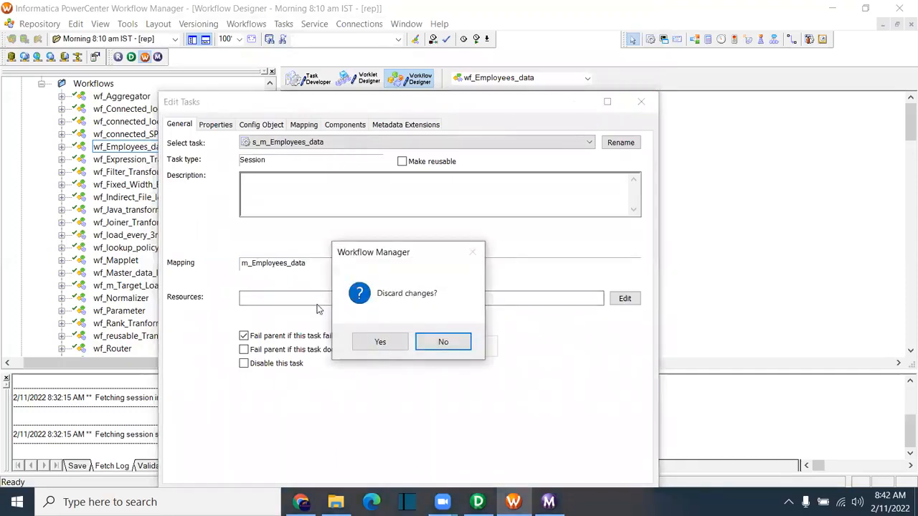
{"action": "left_click", "coordinate": [369, 342]}
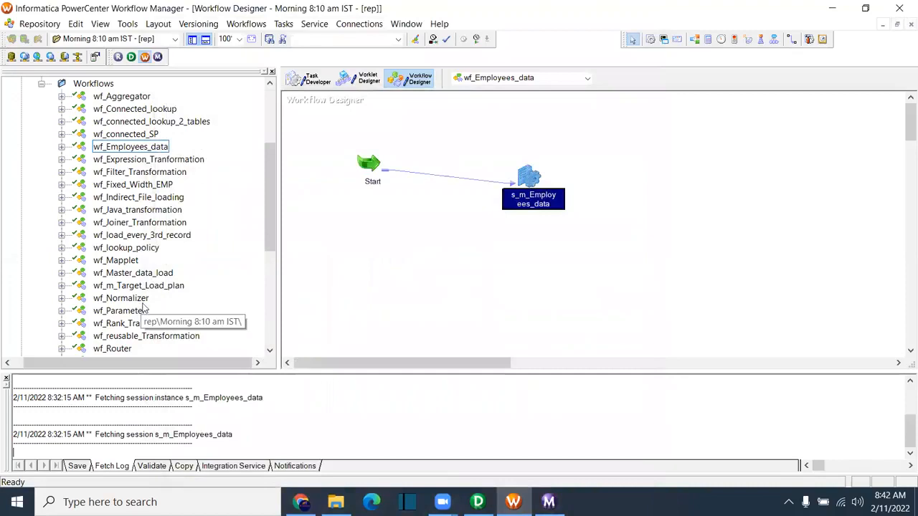
{"action": "scroll", "coordinate": [143, 308], "scroll_direction": "down", "scroll_amount": 3}
Step: Open wf_Master_data_load and nudge the s_m_load_every_3rd_record session and its links
{"action": "scroll", "coordinate": [162, 266], "scroll_direction": "down", "scroll_amount": 1}
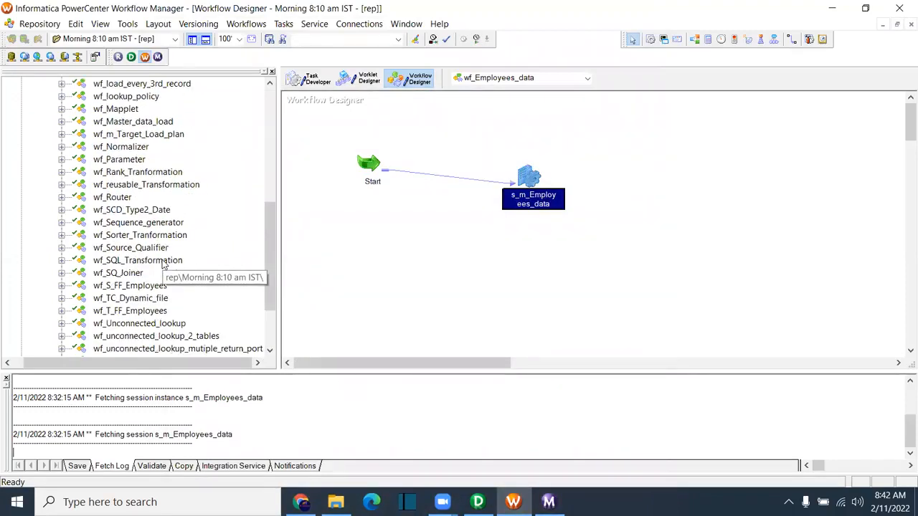
{"action": "scroll", "coordinate": [162, 273], "scroll_direction": "up", "scroll_amount": 3}
{"action": "scroll", "coordinate": [162, 278], "scroll_direction": "up", "scroll_amount": 1}
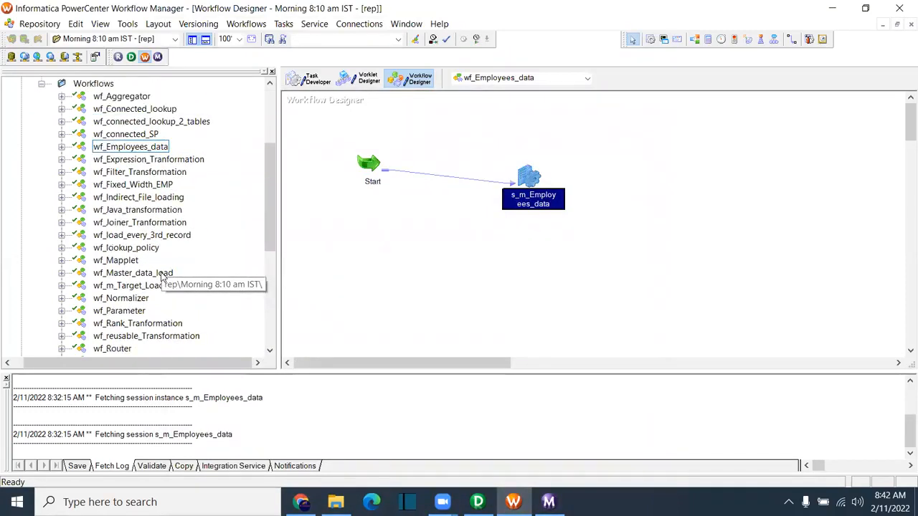
{"action": "double_click", "coordinate": [135, 277]}
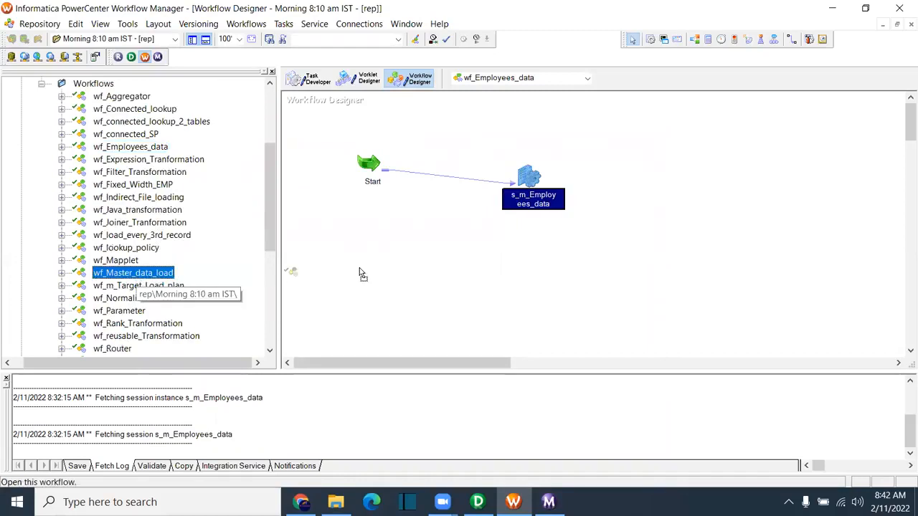
{"action": "left_click_drag", "start_coordinate": [466, 363], "coordinate": [531, 364]}
{"action": "left_click_drag", "start_coordinate": [632, 272], "coordinate": [660, 267]}
{"action": "left_click_drag", "start_coordinate": [640, 199], "coordinate": [685, 271]}
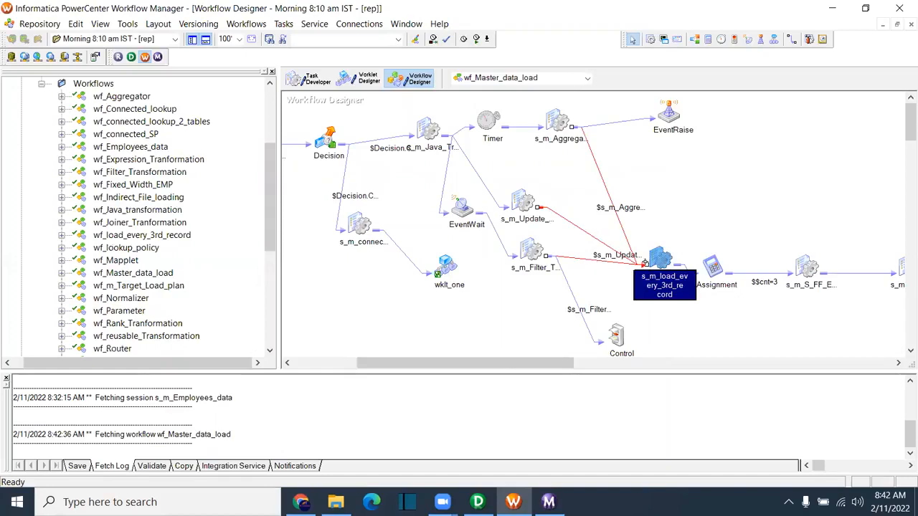
Step: Open s_m_load_every_3rd_record's settings, move the dialog aside to view the workflow, then close it
{"action": "double_click", "coordinate": [671, 266]}
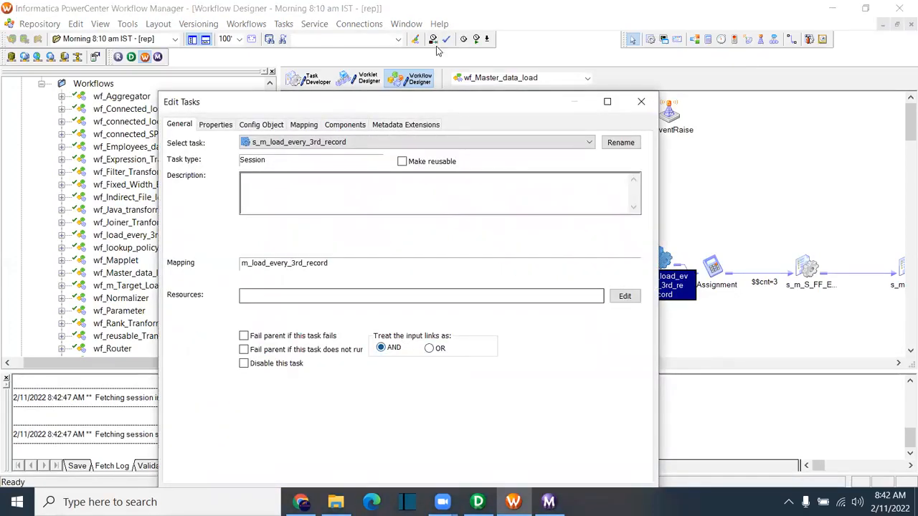
{"action": "left_click_drag", "start_coordinate": [445, 102], "coordinate": [622, 350]}
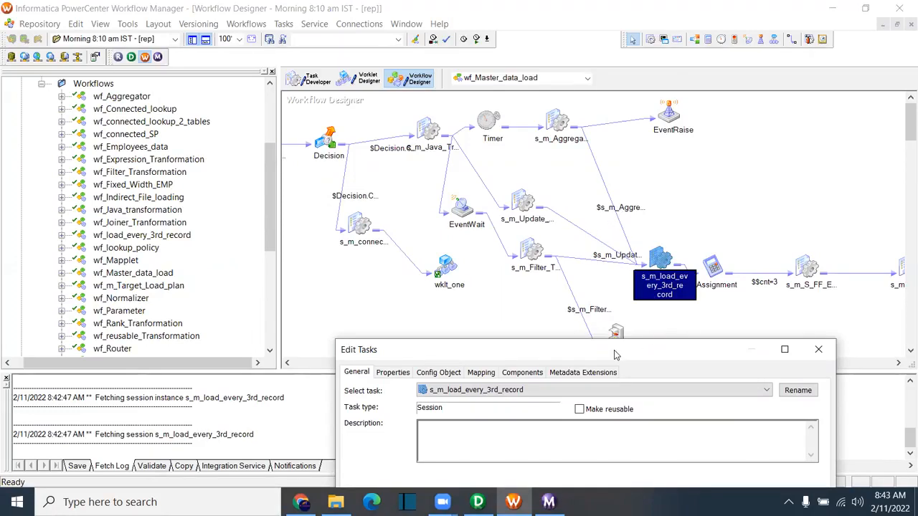
{"action": "left_click_drag", "start_coordinate": [615, 354], "coordinate": [536, 46]}
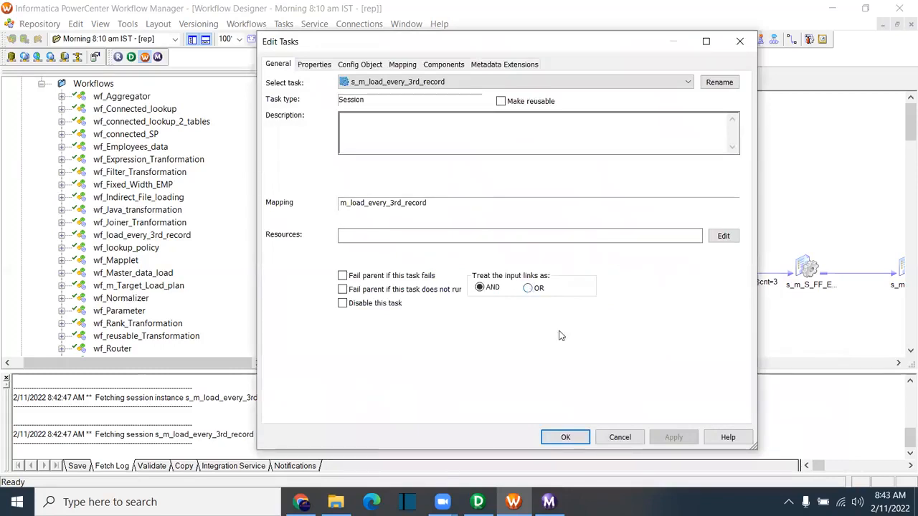
{"action": "left_click", "coordinate": [565, 437]}
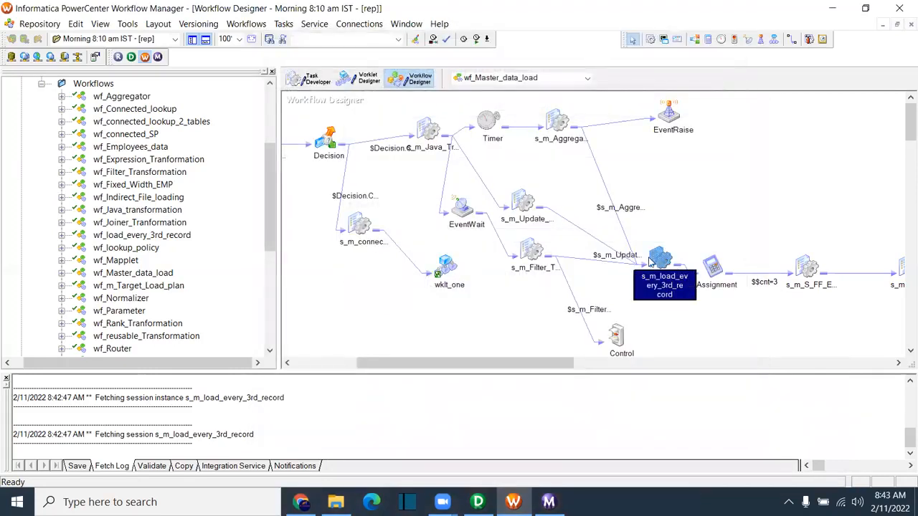
Step: Switch from wf_Parameter back to wf_Employees_data and open the s_m_Employees_data session settings
{"action": "left_click", "coordinate": [595, 276]}
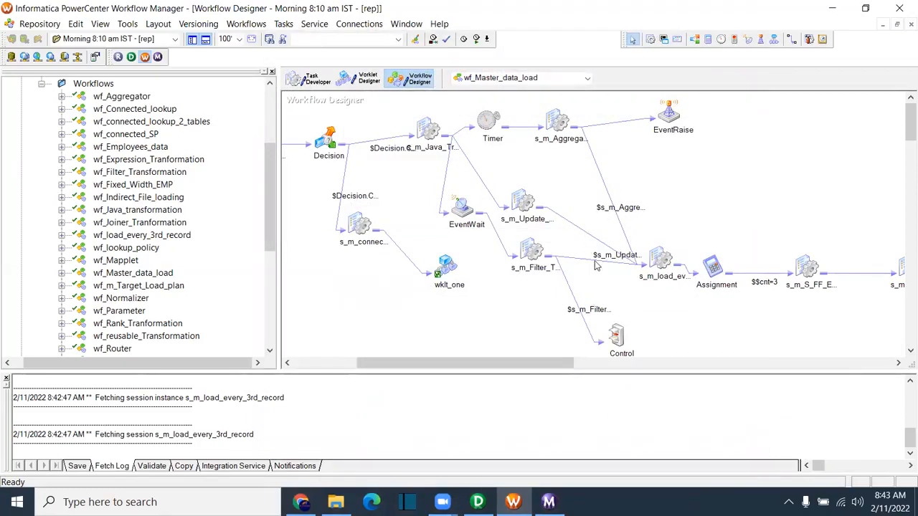
{"action": "mouse_move", "coordinate": [659, 260]}
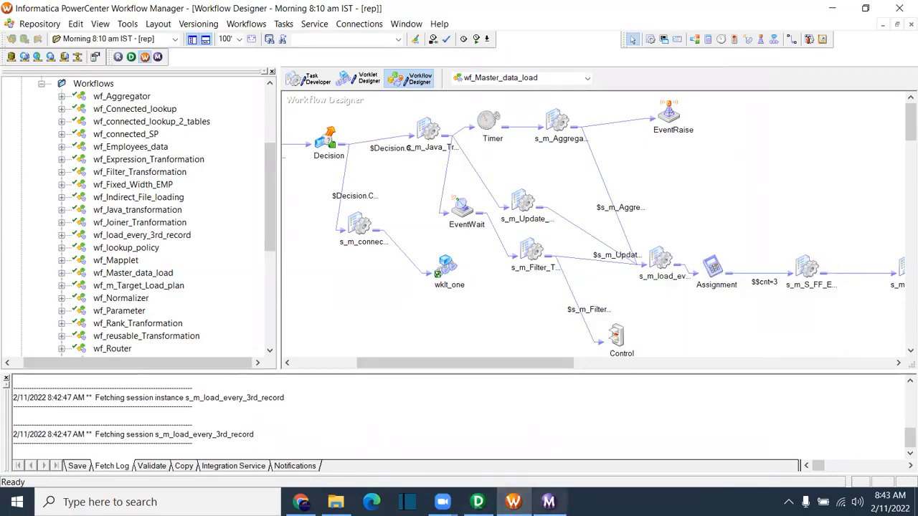
{"action": "left_click", "coordinate": [534, 79]}
{"action": "left_click", "coordinate": [522, 92]}
{"action": "left_click", "coordinate": [524, 79]}
{"action": "left_click", "coordinate": [520, 108]}
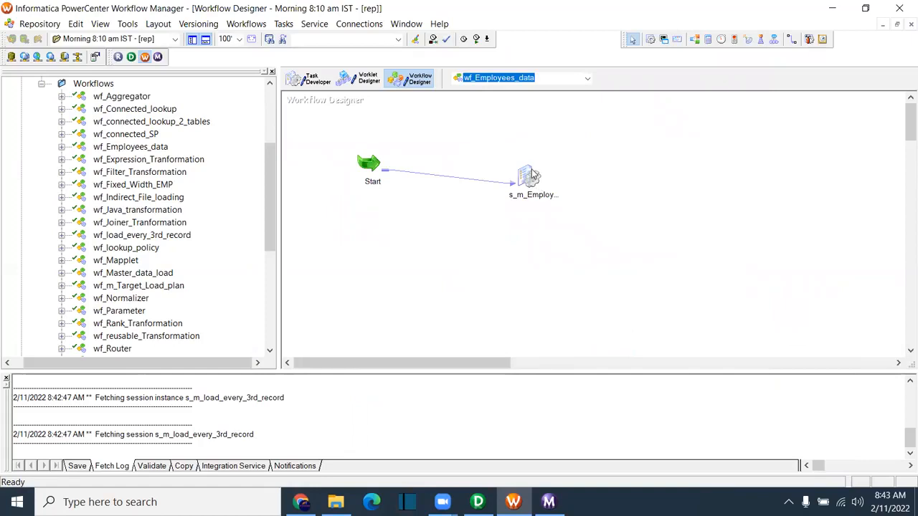
{"action": "double_click", "coordinate": [534, 180]}
Step: Inspect the Properties attributes and leave Treat source rows as set to Insert
{"action": "left_click", "coordinate": [314, 65]}
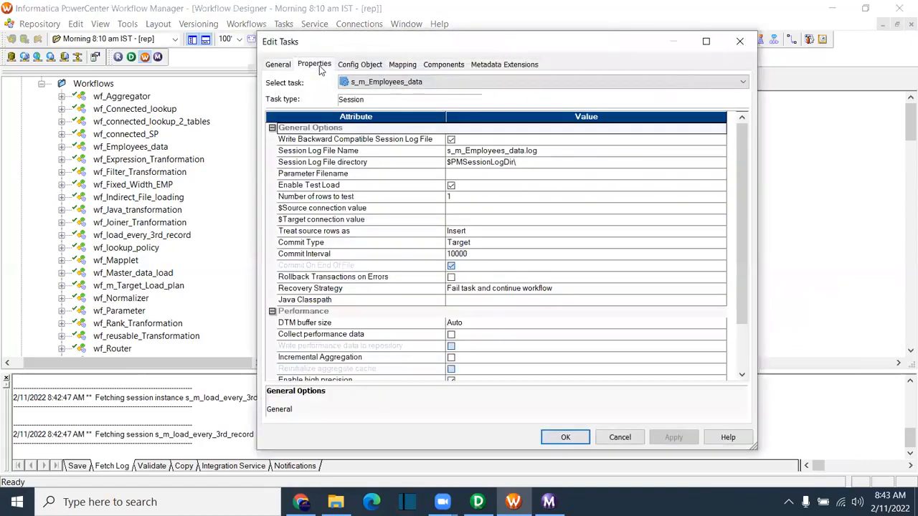
{"action": "left_click", "coordinate": [321, 200]}
{"action": "left_click", "coordinate": [317, 212]}
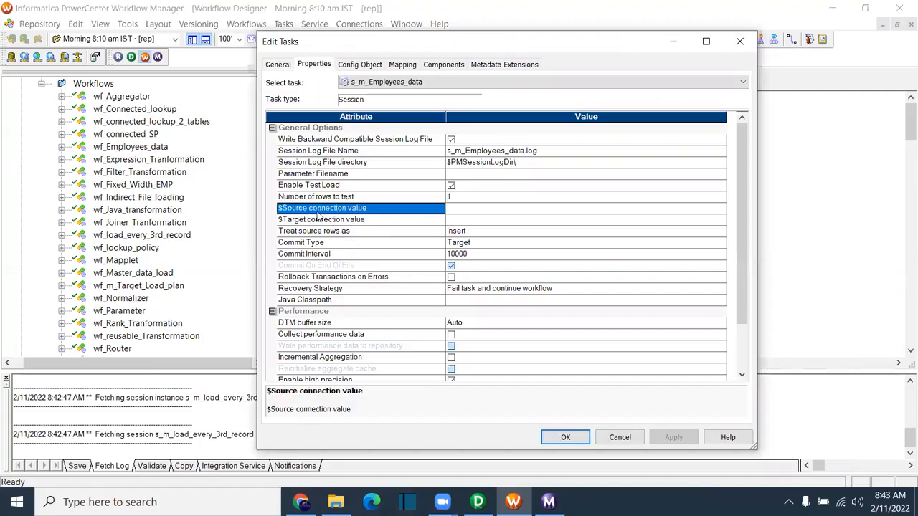
{"action": "left_click", "coordinate": [341, 222]}
{"action": "left_click", "coordinate": [340, 208]}
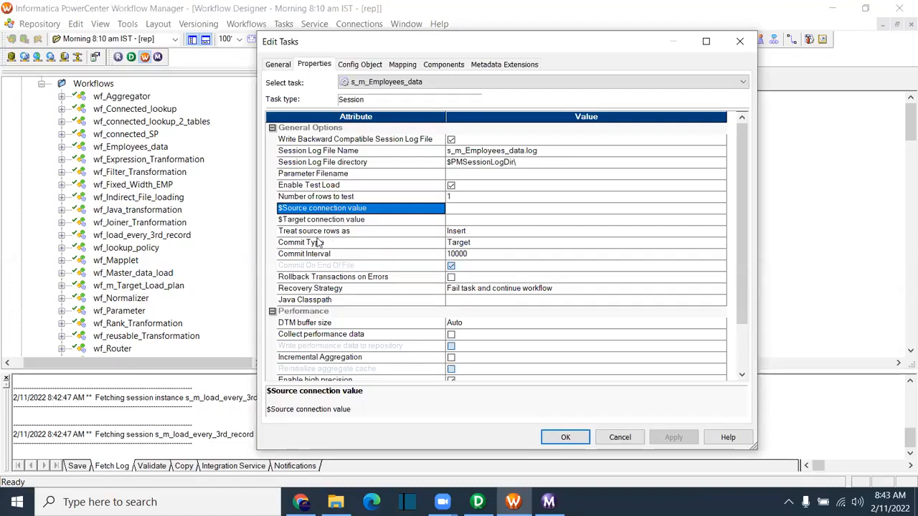
{"action": "left_click", "coordinate": [317, 231]}
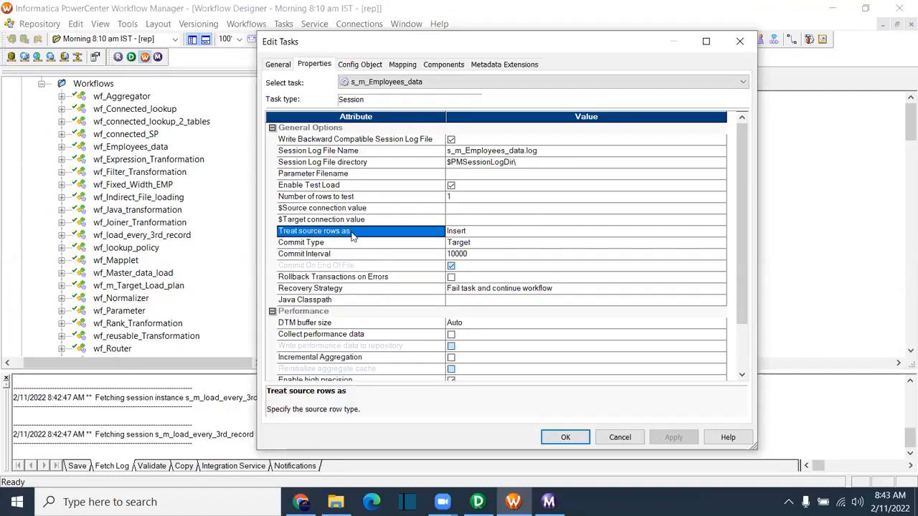
{"action": "left_click", "coordinate": [477, 233]}
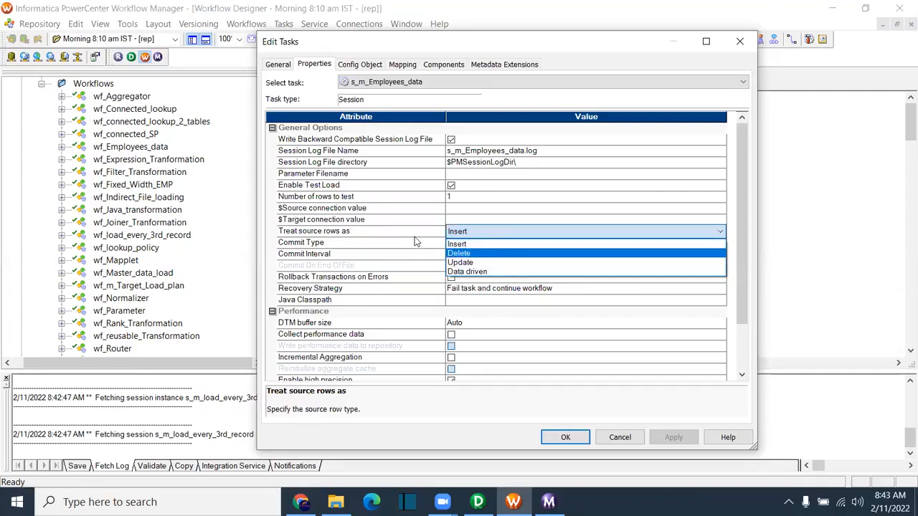
{"action": "left_click", "coordinate": [363, 235]}
{"action": "left_click", "coordinate": [476, 231]}
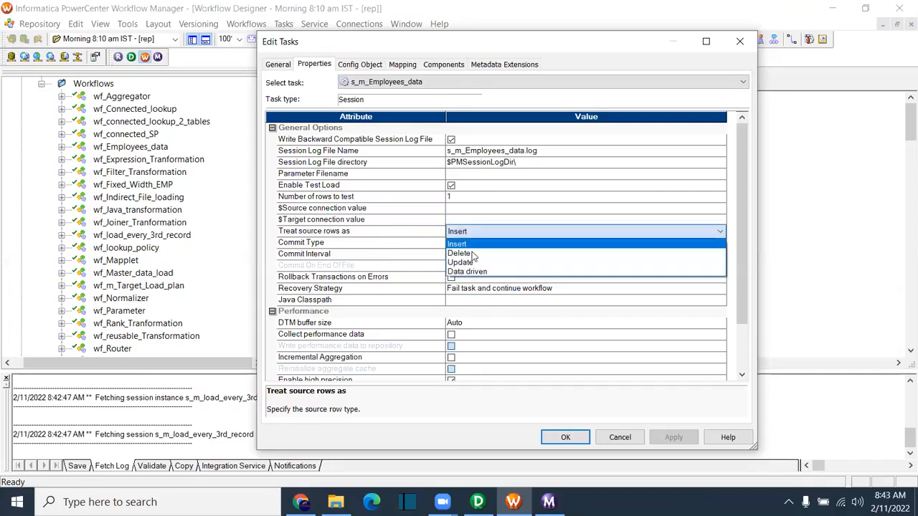
{"action": "left_click", "coordinate": [366, 238]}
Step: Set s_m_Employees_data's Recovery Strategy to Resume from last checkpoint and confirm with OK
{"action": "left_click", "coordinate": [319, 281]}
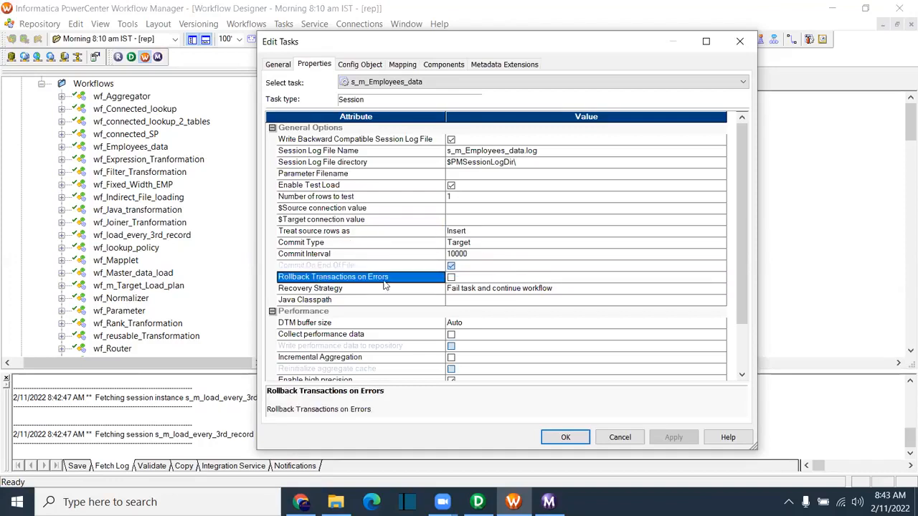
{"action": "scroll", "coordinate": [493, 238], "scroll_direction": "down", "scroll_amount": 2}
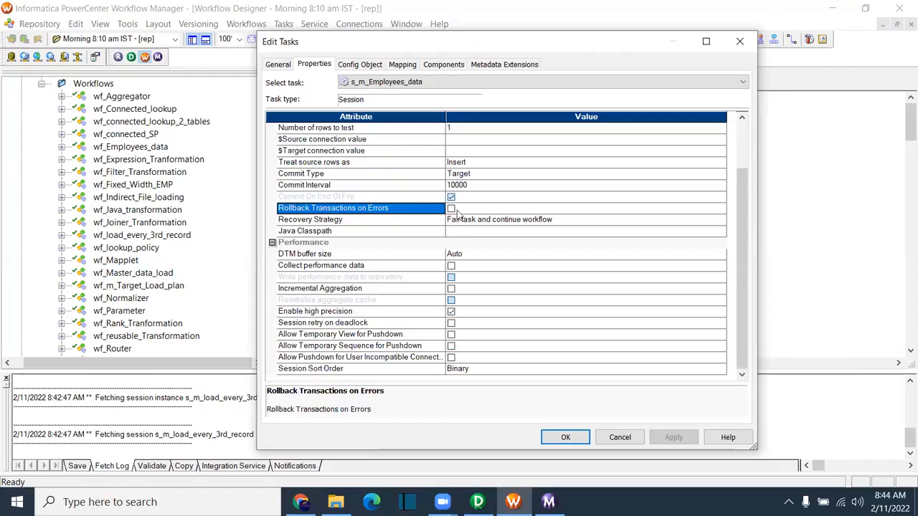
{"action": "left_click", "coordinate": [330, 186]}
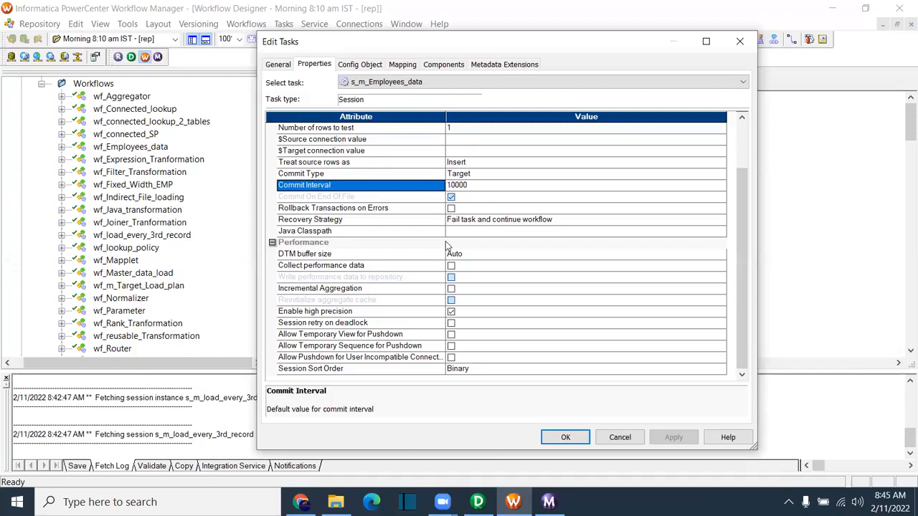
{"action": "left_click", "coordinate": [398, 223]}
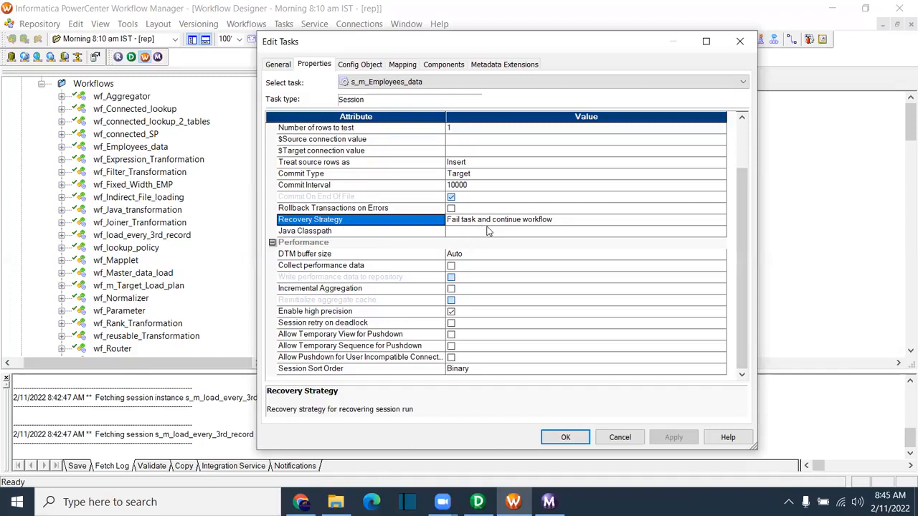
{"action": "left_click", "coordinate": [533, 223]}
{"action": "left_click", "coordinate": [532, 223]}
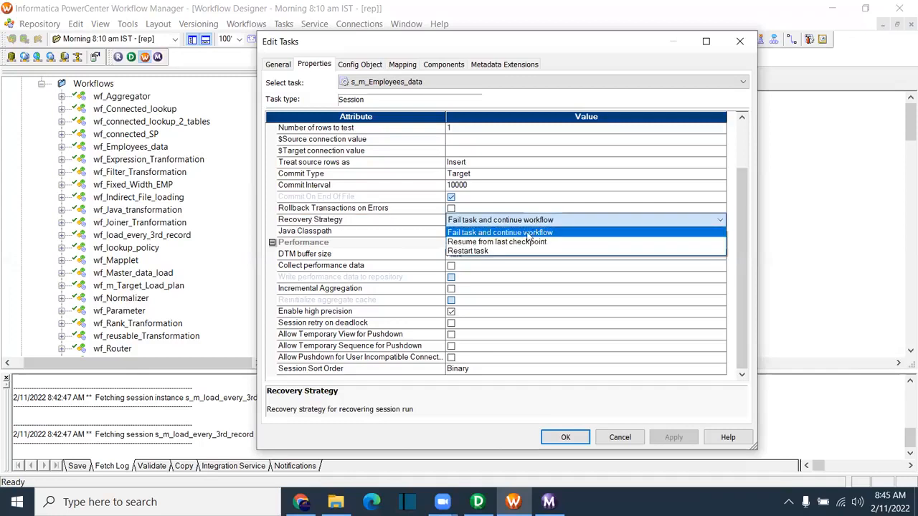
{"action": "left_click", "coordinate": [486, 246]}
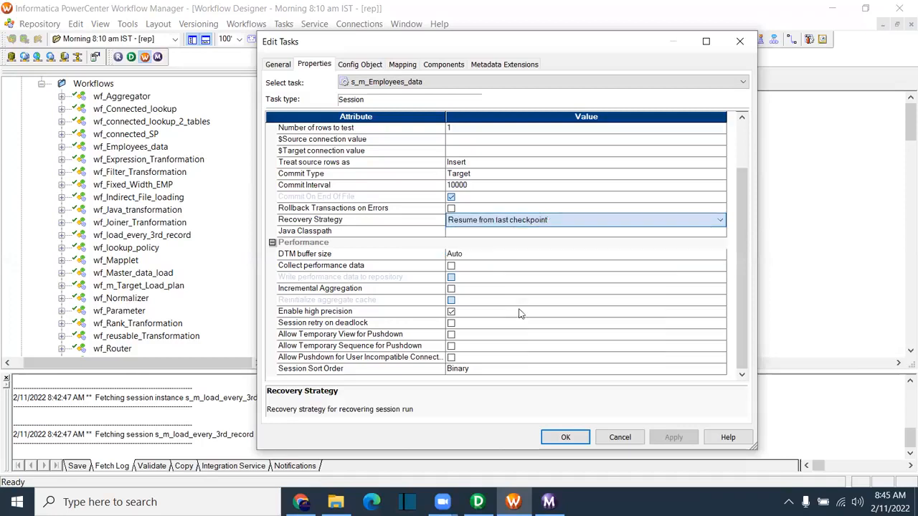
{"action": "left_click", "coordinate": [563, 438]}
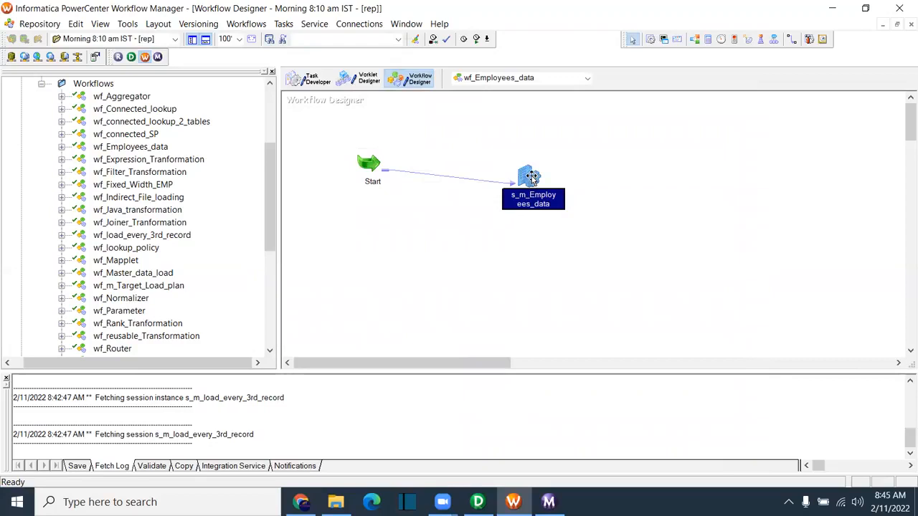
{"action": "mouse_move", "coordinate": [532, 176]}
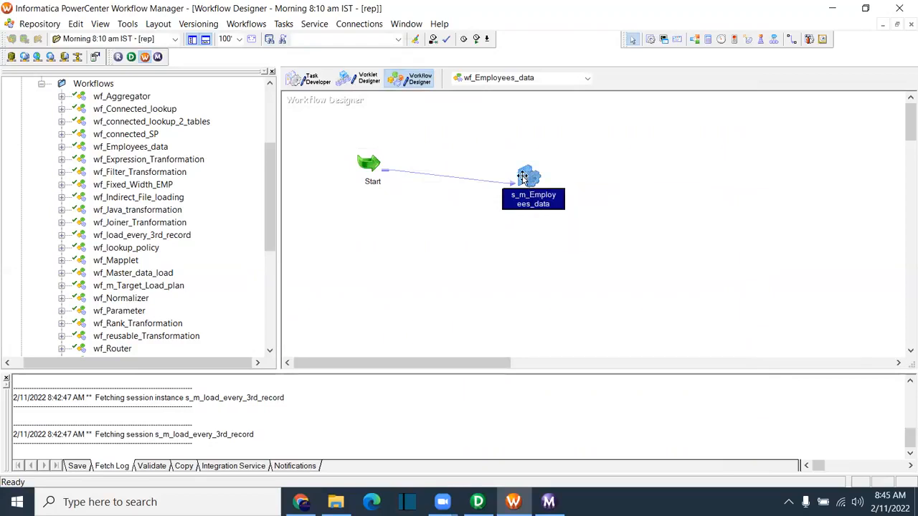
{"action": "right_click", "coordinate": [526, 176]}
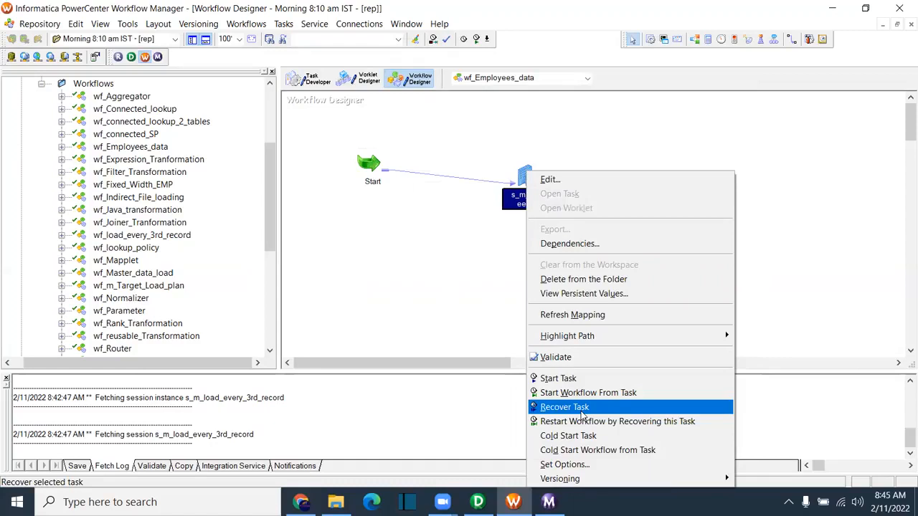
{"action": "left_click", "coordinate": [451, 300]}
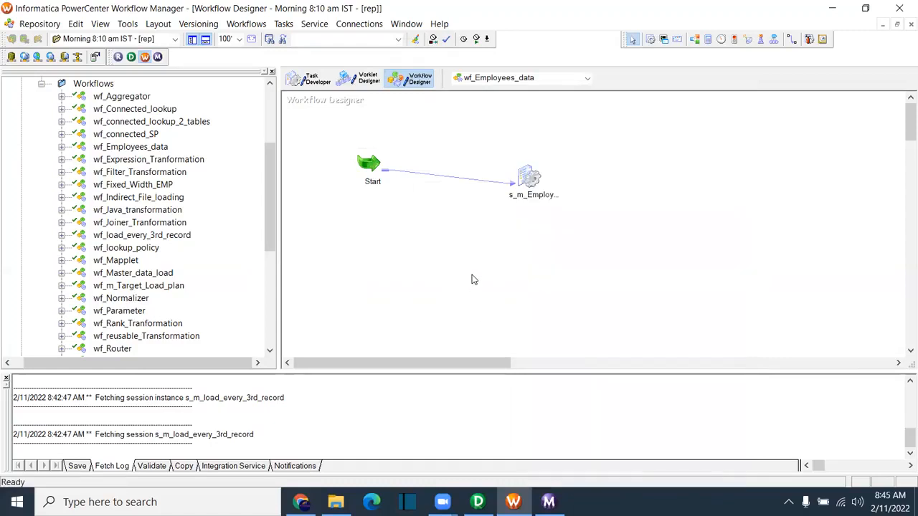
Step: Open s_m_Employees_data's Properties and choose Fail task and continue workflow as Recovery Strategy
{"action": "double_click", "coordinate": [528, 178]}
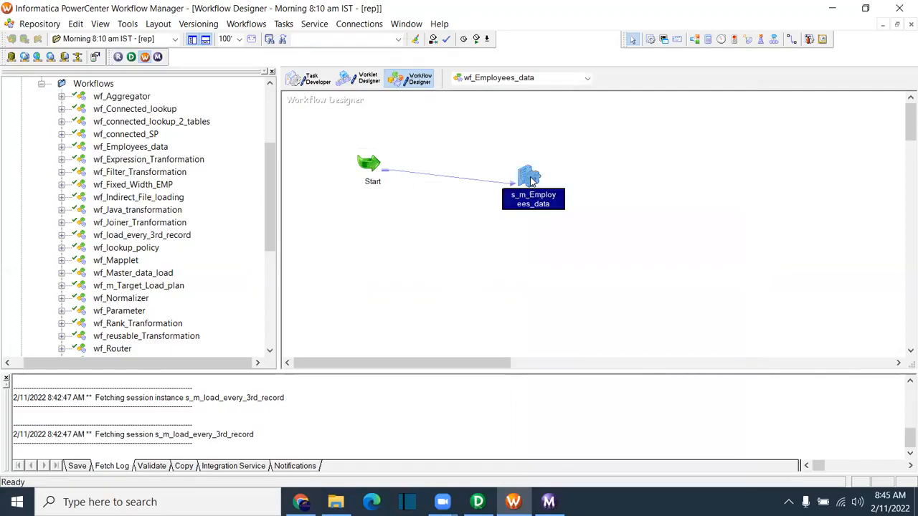
{"action": "left_click", "coordinate": [359, 65]}
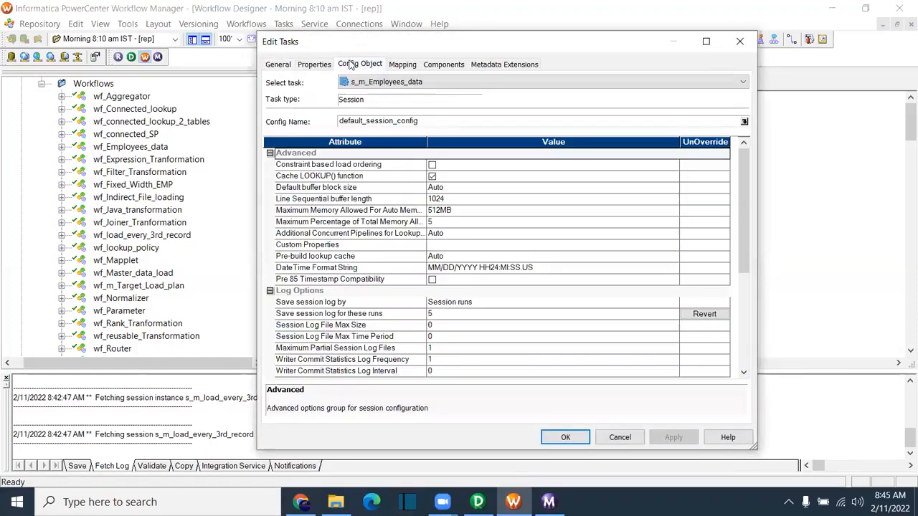
{"action": "left_click", "coordinate": [329, 64]}
{"action": "scroll", "coordinate": [466, 265], "scroll_direction": "down", "scroll_amount": 5}
{"action": "left_click", "coordinate": [484, 219]}
{"action": "left_click", "coordinate": [484, 221]}
{"action": "left_click", "coordinate": [483, 240]}
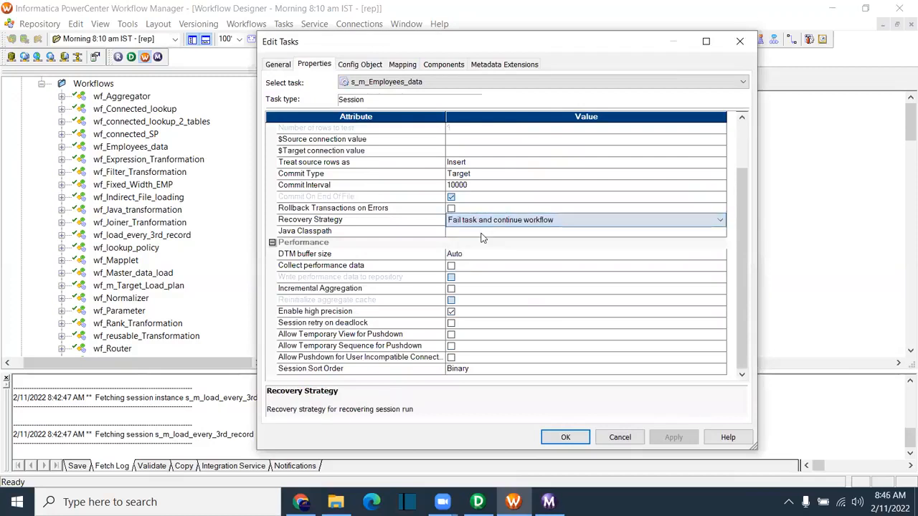
Step: Review the Java Classpath, DTM buffer size, performance data and incremental aggregation rows
{"action": "left_click", "coordinate": [320, 231]}
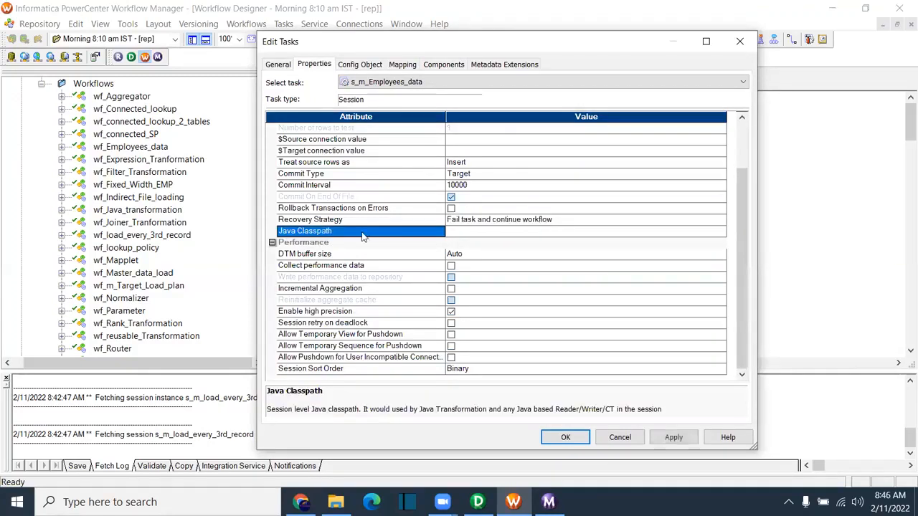
{"action": "left_click", "coordinate": [471, 232]}
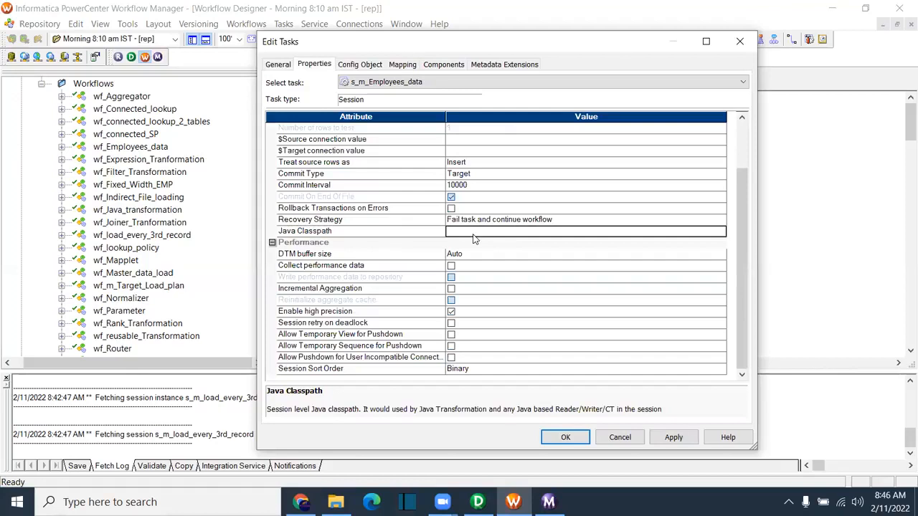
{"action": "left_click", "coordinate": [343, 255]}
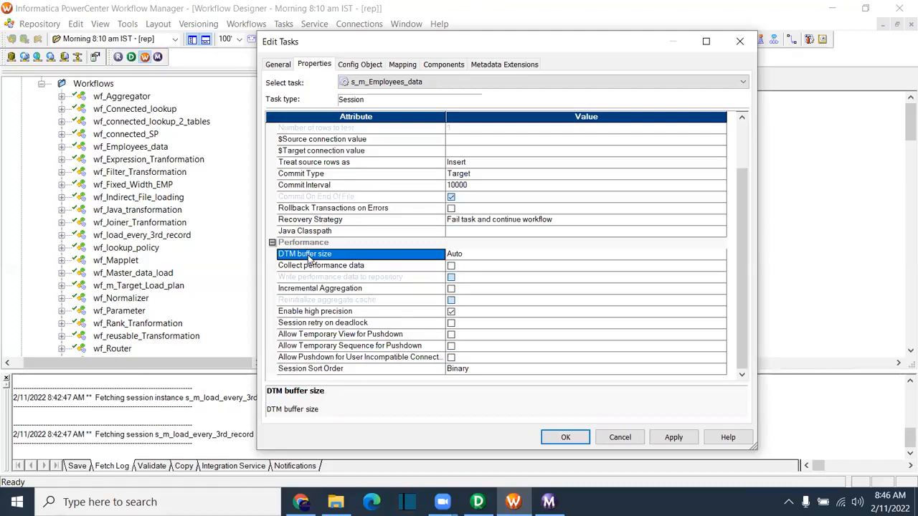
{"action": "left_click", "coordinate": [365, 266]}
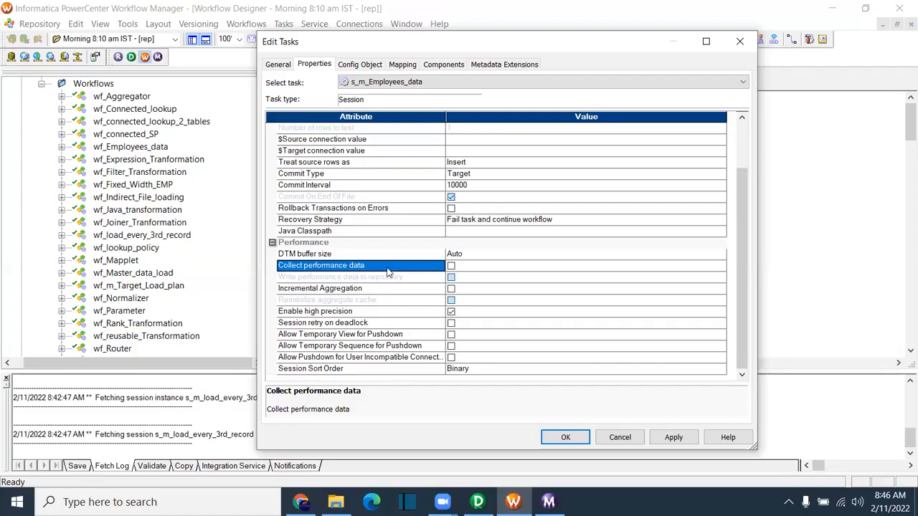
{"action": "left_click", "coordinate": [325, 294]}
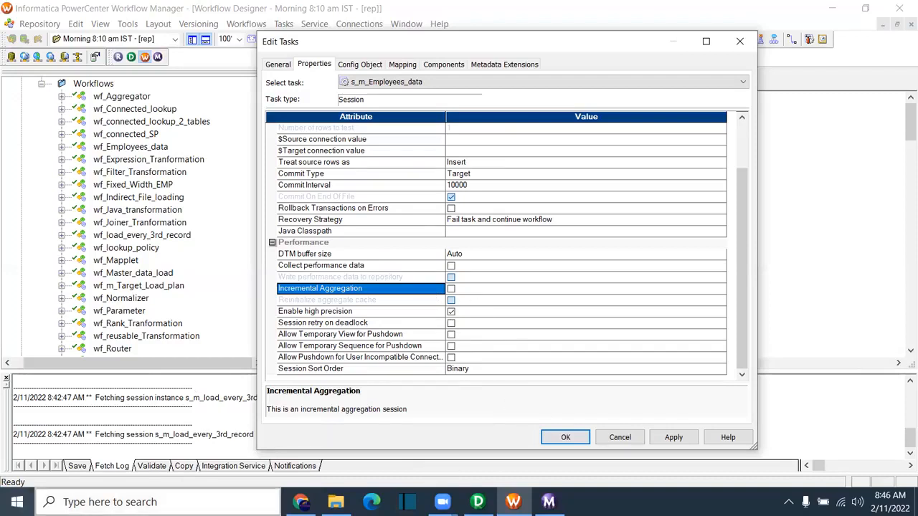
{"action": "left_click", "coordinate": [17, 502]}
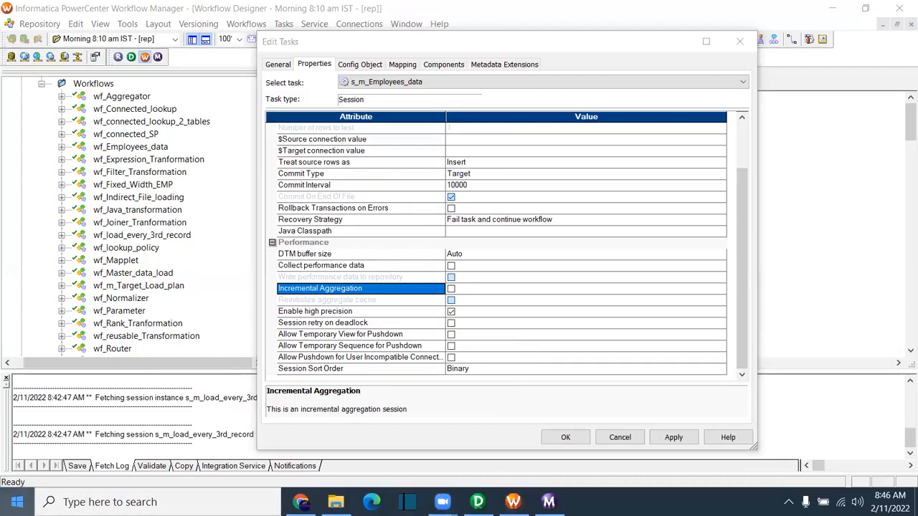
{"action": "type", "text": "note"}
{"action": "left_click", "coordinate": [110, 114]}
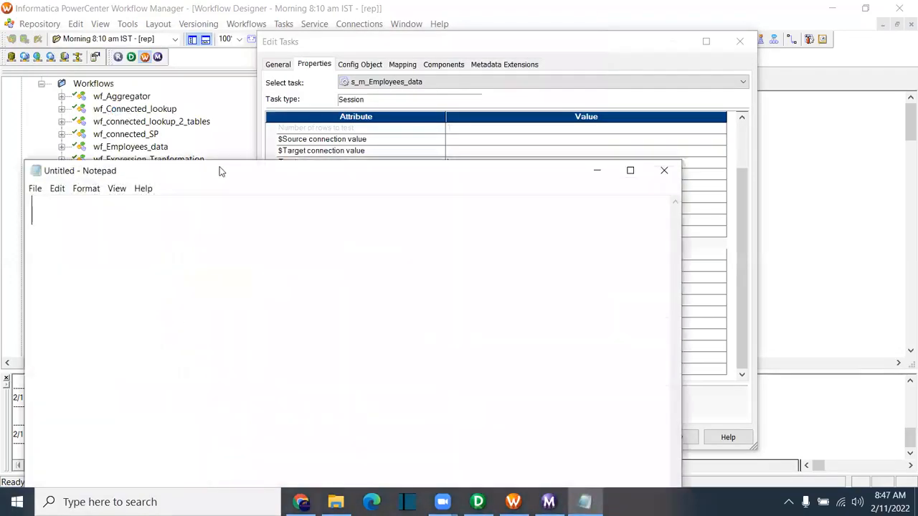
{"action": "double_click", "coordinate": [318, 171]}
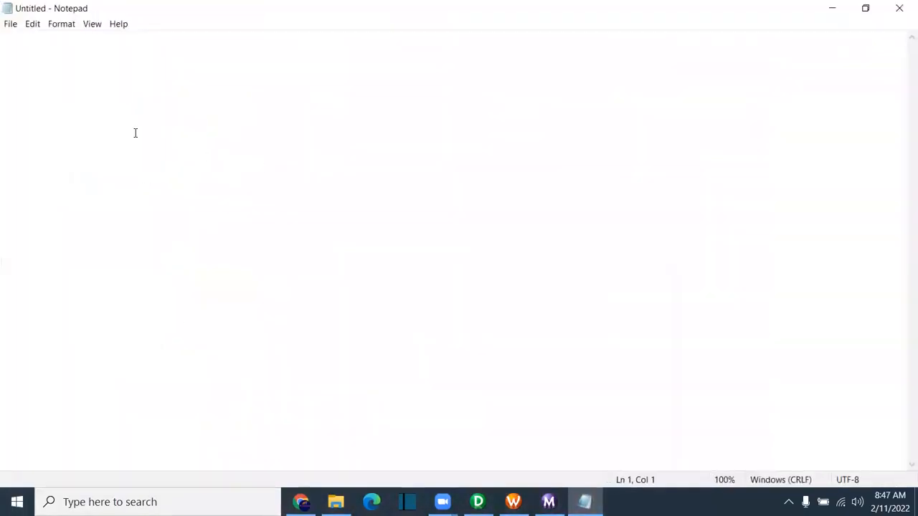
{"action": "key", "text": "Return"}
{"action": "key", "text": "Return"}
{"action": "type", "text": "100         24557483"}
{"action": "key", "text": "Return"}
{"action": "key", "text": "Return"}
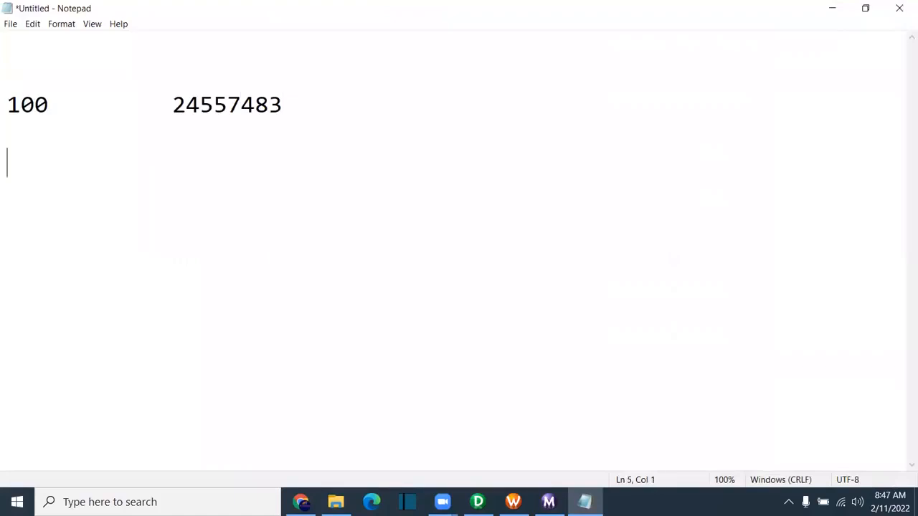
{"action": "type", "text": "5"}
{"action": "key", "text": "BackSpace"}
{"action": "type", "text": "10"}
Step: Copy 24557483 beside the 10 and append '+29834=?' to form the sum
{"action": "left_click_drag", "start_coordinate": [47, 163], "coordinate": [8, 164]}
{"action": "left_click_drag", "start_coordinate": [61, 107], "coordinate": [6, 100]}
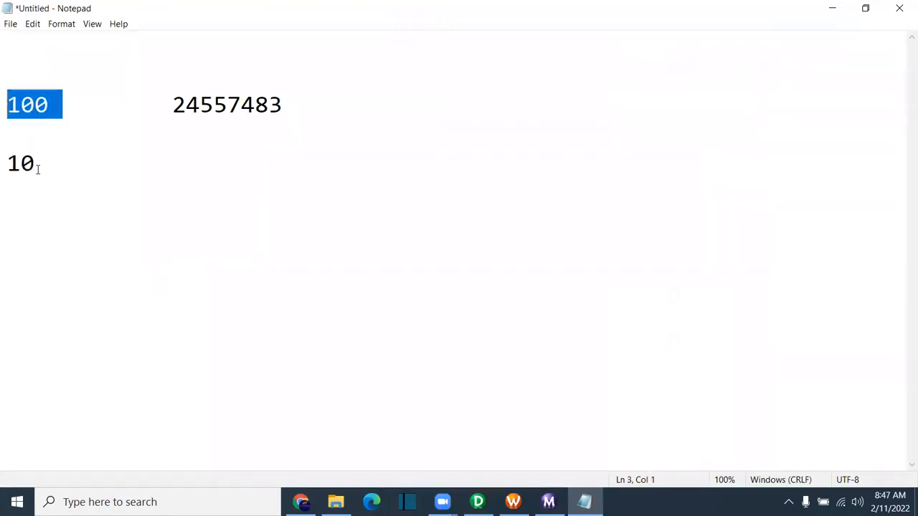
{"action": "left_click_drag", "start_coordinate": [38, 169], "coordinate": [6, 162]}
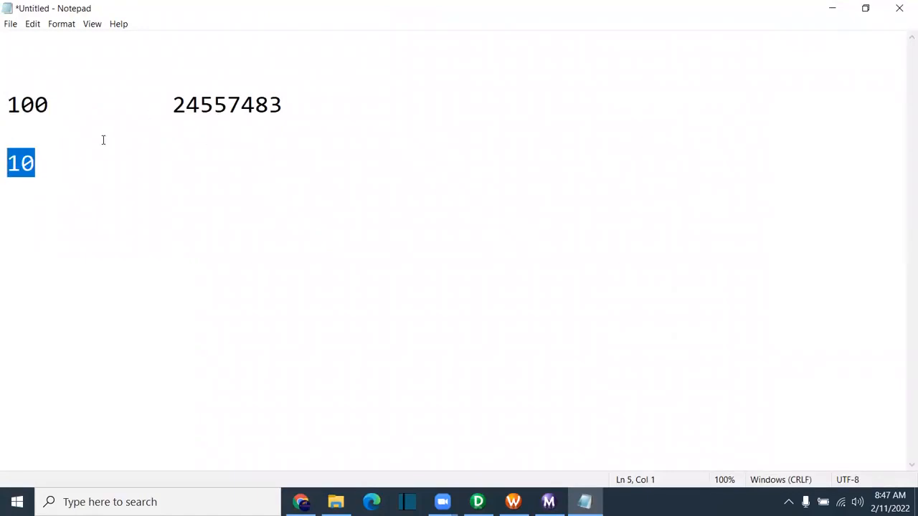
{"action": "left_click", "coordinate": [171, 104]}
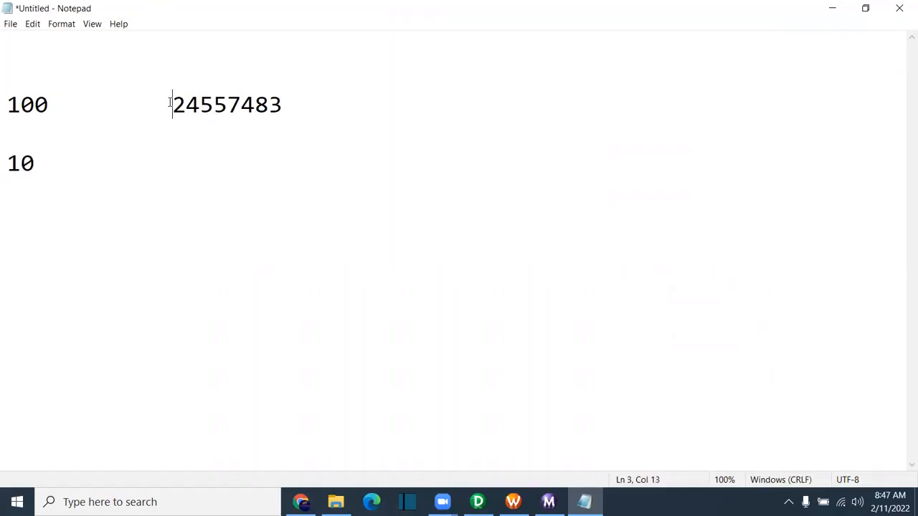
{"action": "left_click_drag", "start_coordinate": [190, 105], "coordinate": [293, 107]}
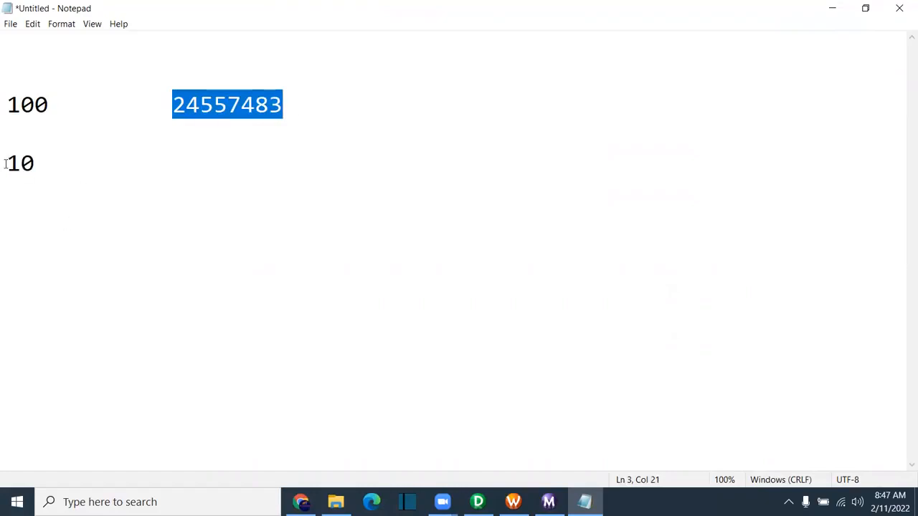
{"action": "left_click", "coordinate": [213, 162]}
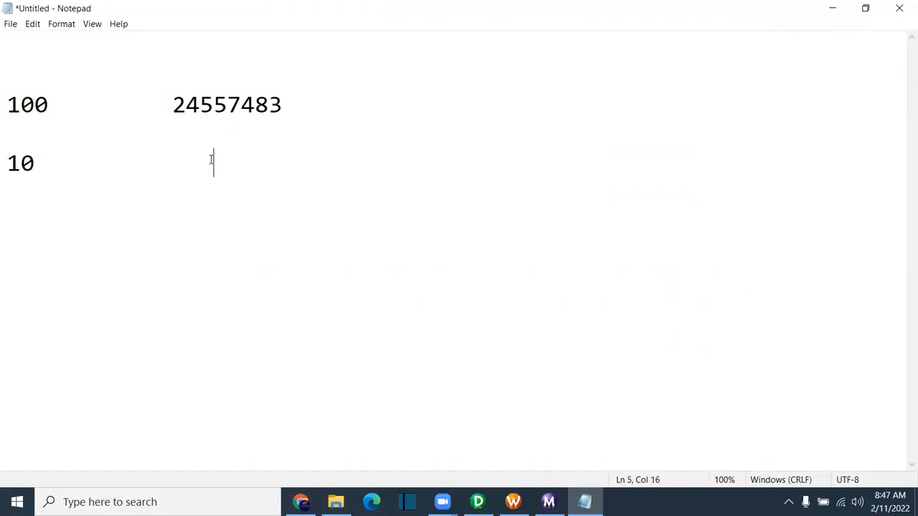
{"action": "type", "text": "24557483"}
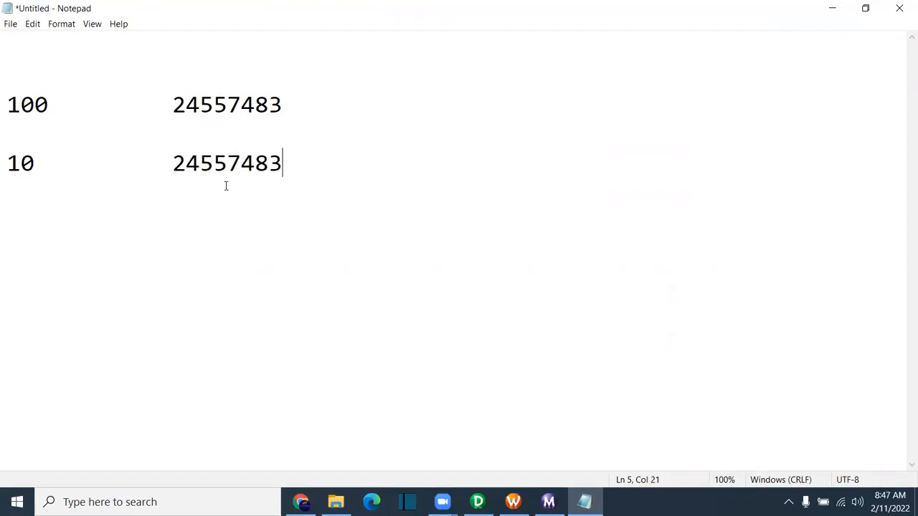
{"action": "type", "text": "+298345"}
{"action": "key", "text": "BackSpace"}
{"action": "type", "text": "=?"}
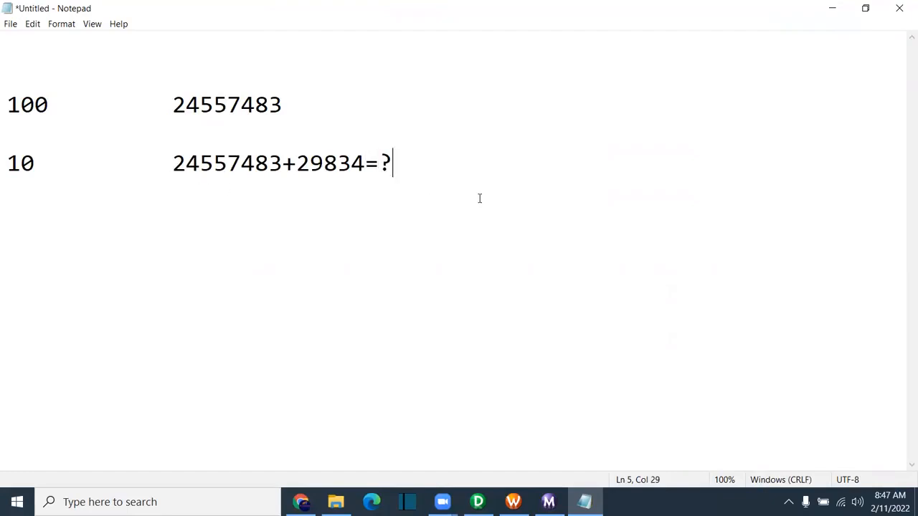
{"action": "key", "text": "Return"}
{"action": "key", "text": "Return"}
Step: Cancel saving the note and return to Workflow Manager
{"action": "key", "text": "ctrl+s"}
{"action": "left_click", "coordinate": [440, 45]}
{"action": "left_click", "coordinate": [513, 502]}
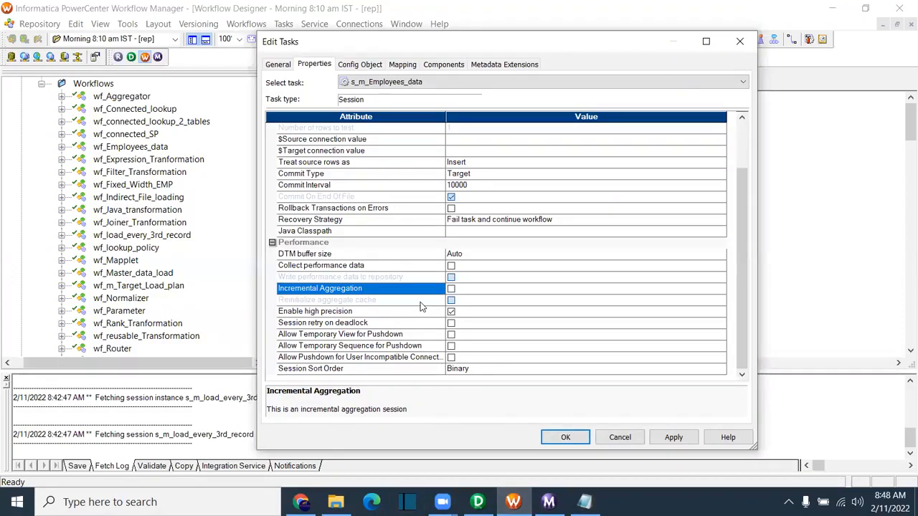
Step: Review the Enable high precision and Session retry on deadlock options, then search for Paint
{"action": "left_click", "coordinate": [324, 312]}
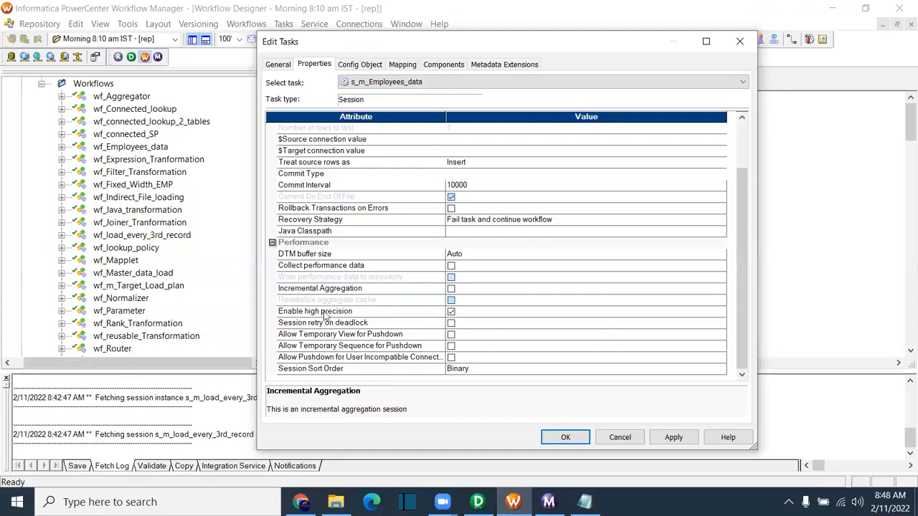
{"action": "left_click", "coordinate": [347, 324]}
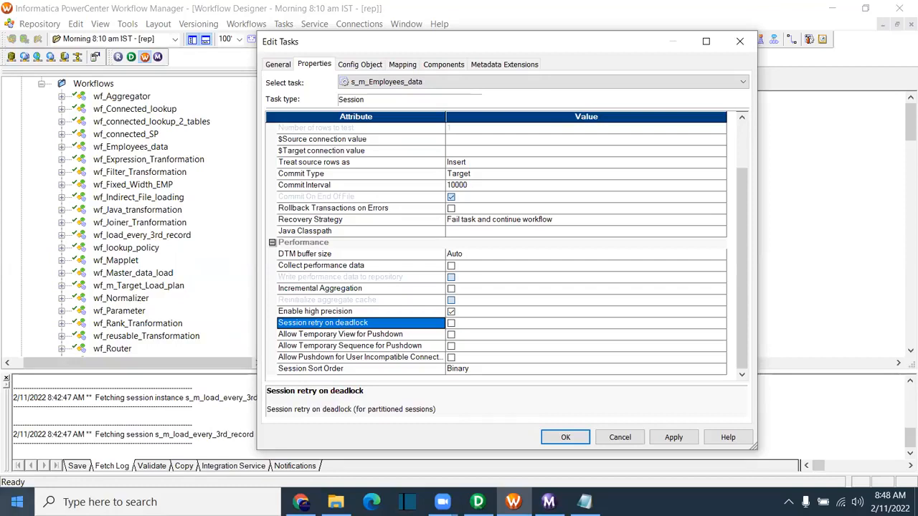
{"action": "left_click", "coordinate": [6, 510]}
{"action": "type", "text": "pain"}
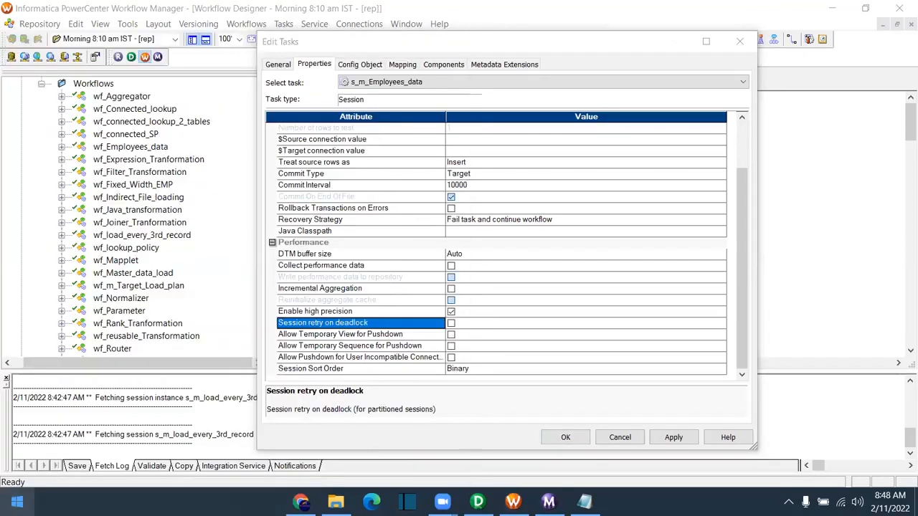
{"action": "type", "text": "t"}
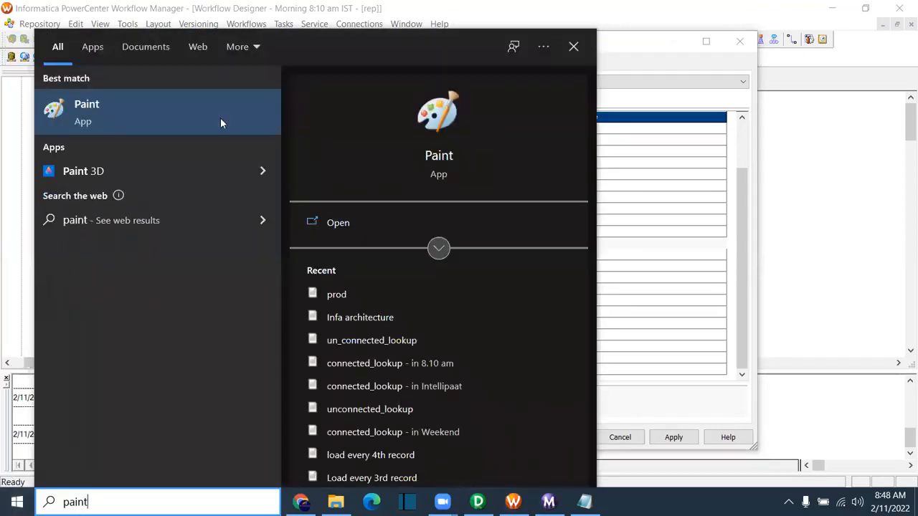
Step: Launch Paint and draw a rounded rectangle on the right with a thinner outline
{"action": "left_click", "coordinate": [110, 108]}
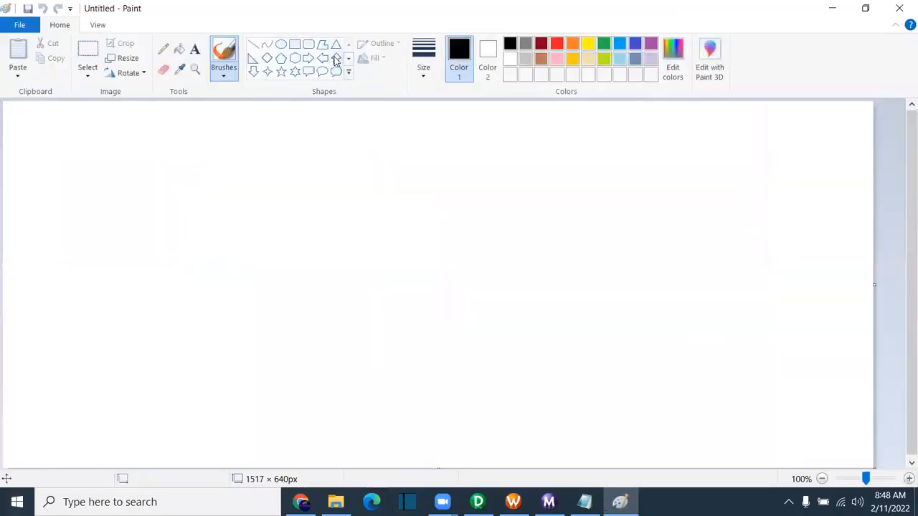
{"action": "left_click_drag", "start_coordinate": [470, 186], "coordinate": [649, 343]}
{"action": "left_click_drag", "start_coordinate": [586, 289], "coordinate": [603, 311]}
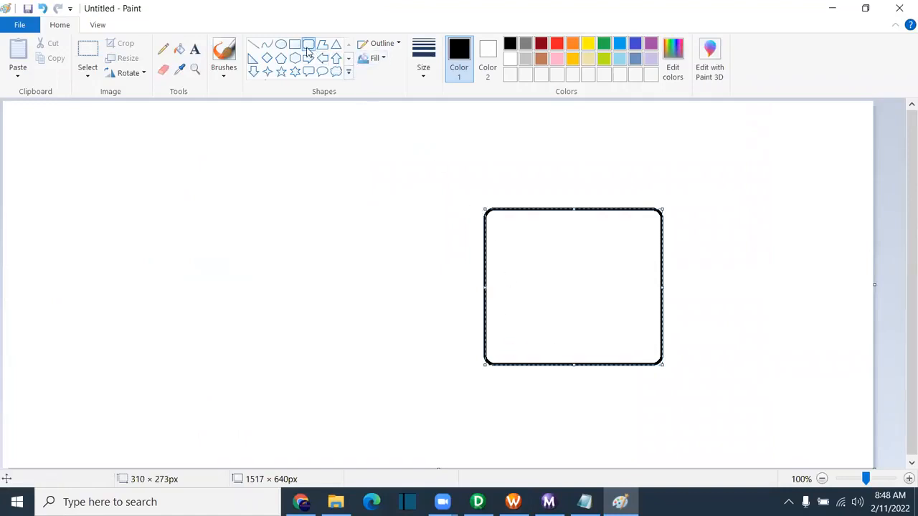
{"action": "left_click", "coordinate": [436, 58]}
{"action": "left_click", "coordinate": [455, 124]}
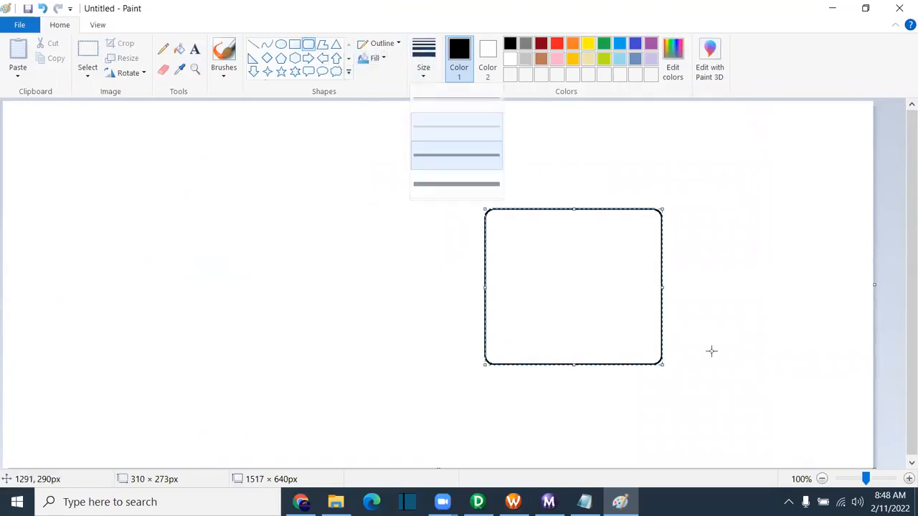
{"action": "left_click_drag", "start_coordinate": [484, 211], "coordinate": [491, 217]}
{"action": "left_click", "coordinate": [282, 173]}
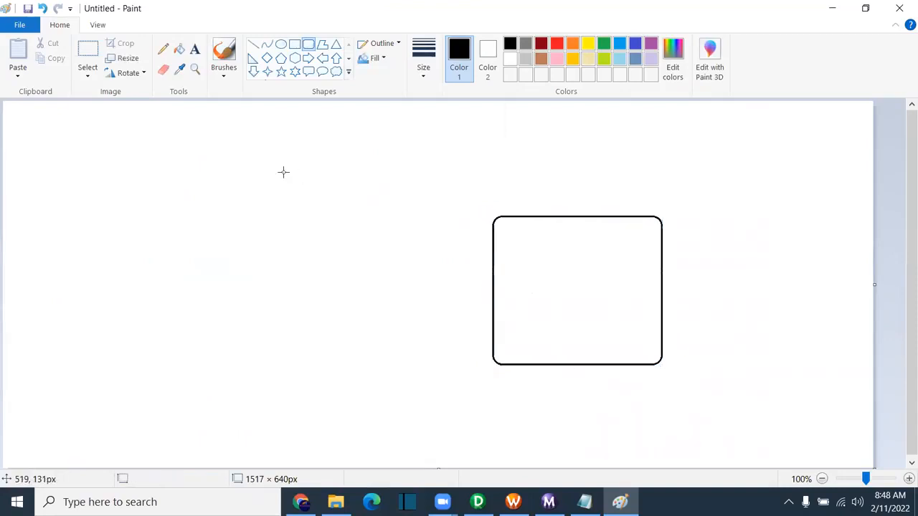
Step: Draw a horizontal straight line leading into the rectangle and select green as drawing colour
{"action": "left_click", "coordinate": [194, 50]}
{"action": "left_click", "coordinate": [163, 48]}
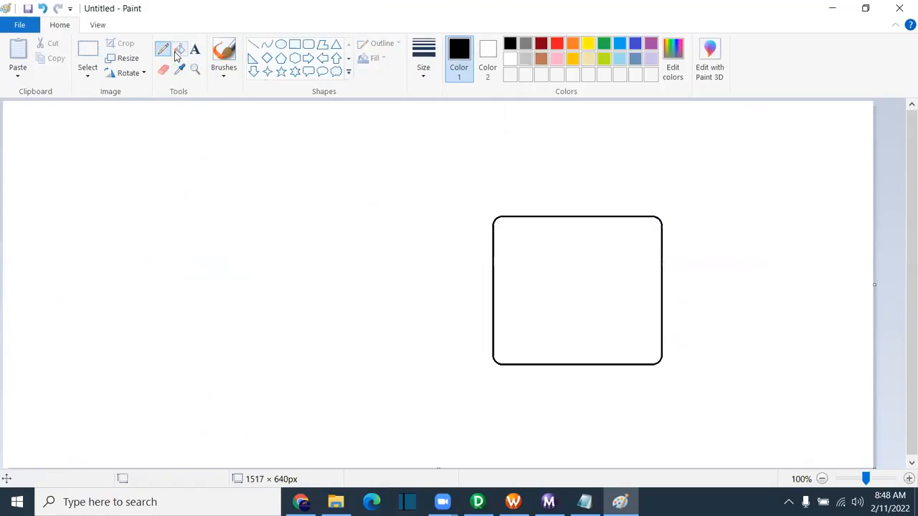
{"action": "left_click", "coordinate": [253, 45]}
{"action": "left_click_drag", "start_coordinate": [224, 268], "coordinate": [485, 268]}
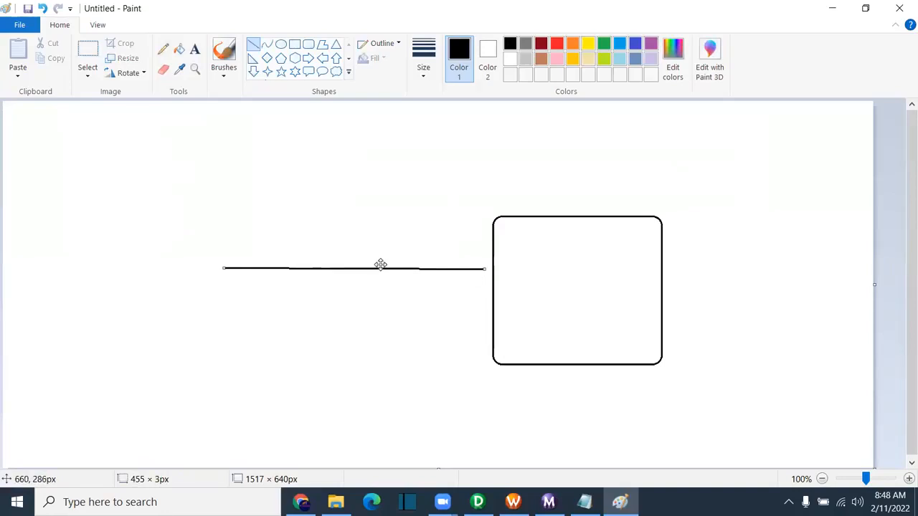
{"action": "left_click_drag", "start_coordinate": [375, 266], "coordinate": [371, 292]}
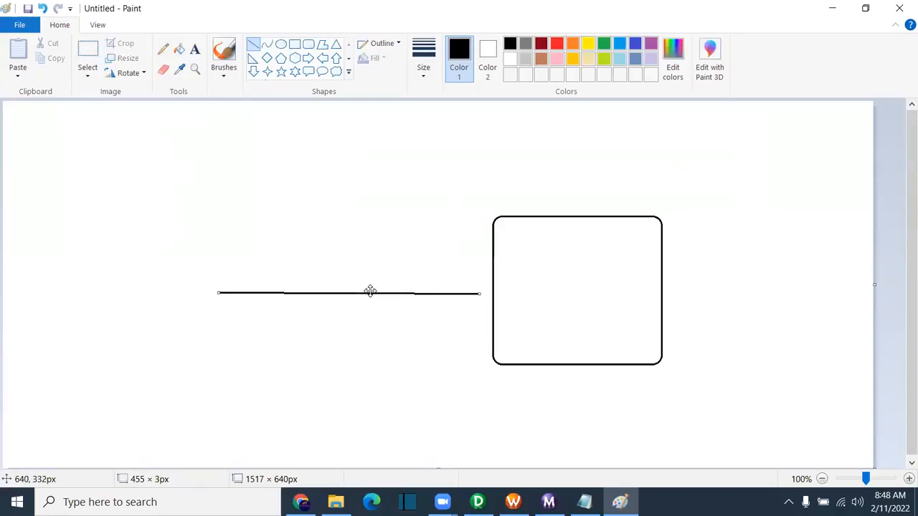
{"action": "left_click", "coordinate": [446, 233]}
{"action": "left_click", "coordinate": [588, 44]}
{"action": "left_click", "coordinate": [605, 44]}
Step: Pencil in the labels T1 Wf, T2 Wf2 – S1 and T_Cust inside the rectangle
{"action": "left_click", "coordinate": [163, 49]}
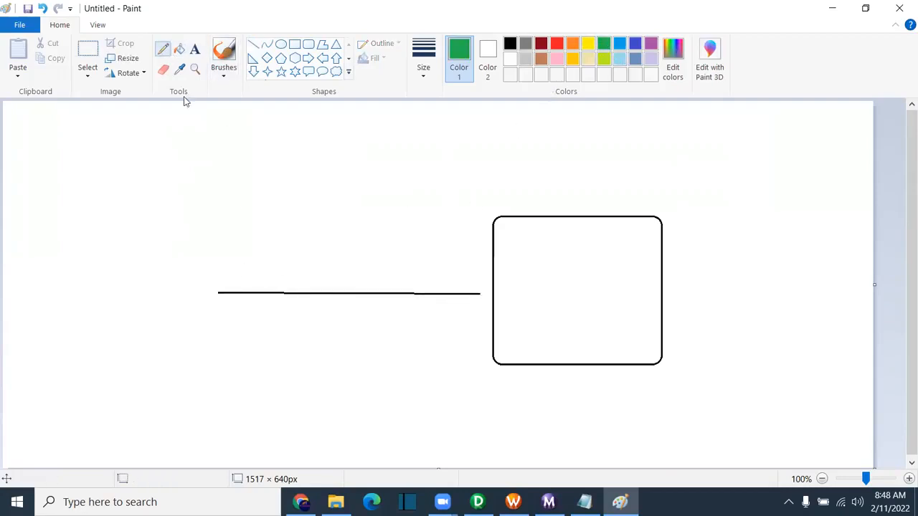
{"action": "mouse_move", "coordinate": [245, 228]}
{"action": "left_mouse_down"}
{"action": "mouse_move", "coordinate": [249, 240]}
{"action": "mouse_move", "coordinate": [271, 225]}
{"action": "mouse_move", "coordinate": [266, 241]}
{"action": "mouse_move", "coordinate": [308, 234]}
{"action": "mouse_move", "coordinate": [328, 239]}
{"action": "mouse_move", "coordinate": [300, 233]}
{"action": "mouse_move", "coordinate": [517, 265]}
{"action": "mouse_move", "coordinate": [497, 273]}
{"action": "left_mouse_up"}
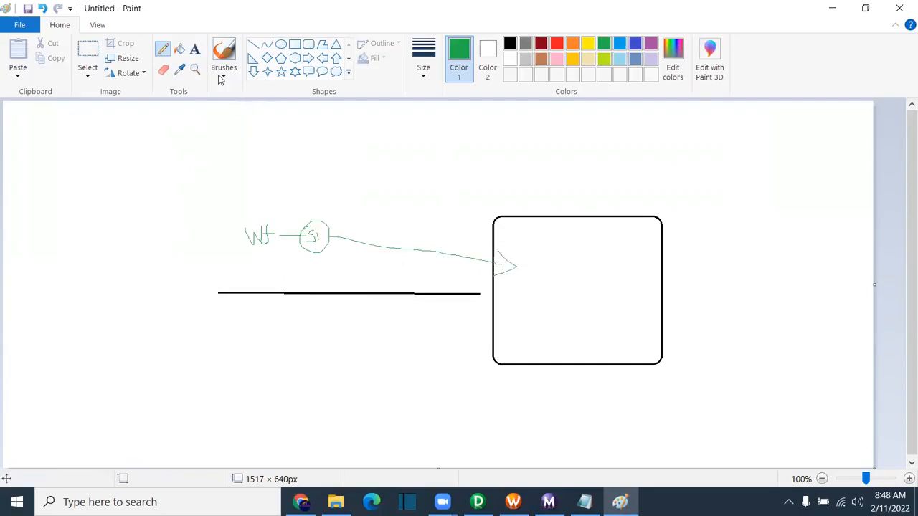
{"action": "mouse_move", "coordinate": [546, 260]}
{"action": "left_mouse_down"}
{"action": "mouse_move", "coordinate": [546, 279]}
{"action": "mouse_move", "coordinate": [550, 255]}
{"action": "mouse_move", "coordinate": [562, 278]}
{"action": "mouse_move", "coordinate": [581, 268]}
{"action": "mouse_move", "coordinate": [593, 272]}
{"action": "mouse_move", "coordinate": [587, 278]}
{"action": "mouse_move", "coordinate": [604, 277]}
{"action": "mouse_move", "coordinate": [605, 266]}
{"action": "left_mouse_up"}
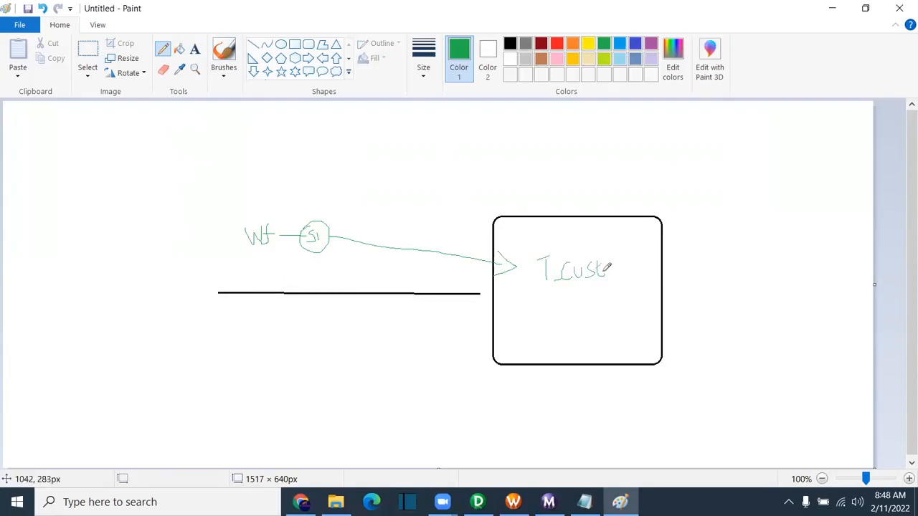
{"action": "mouse_move", "coordinate": [228, 334]}
{"action": "left_mouse_down"}
{"action": "mouse_move", "coordinate": [234, 349]}
{"action": "mouse_move", "coordinate": [246, 336]}
{"action": "mouse_move", "coordinate": [246, 351]}
{"action": "mouse_move", "coordinate": [258, 337]}
{"action": "left_mouse_up"}
{"action": "mouse_move", "coordinate": [264, 331]}
{"action": "left_mouse_down"}
{"action": "mouse_move", "coordinate": [272, 330]}
{"action": "mouse_move", "coordinate": [265, 346]}
{"action": "mouse_move", "coordinate": [277, 343]}
{"action": "left_mouse_up"}
{"action": "mouse_move", "coordinate": [163, 334]}
{"action": "left_mouse_down"}
{"action": "mouse_move", "coordinate": [166, 352]}
{"action": "mouse_move", "coordinate": [173, 329]}
{"action": "mouse_move", "coordinate": [192, 353]}
{"action": "left_mouse_up"}
{"action": "left_click_drag", "start_coordinate": [140, 197], "coordinate": [149, 232]}
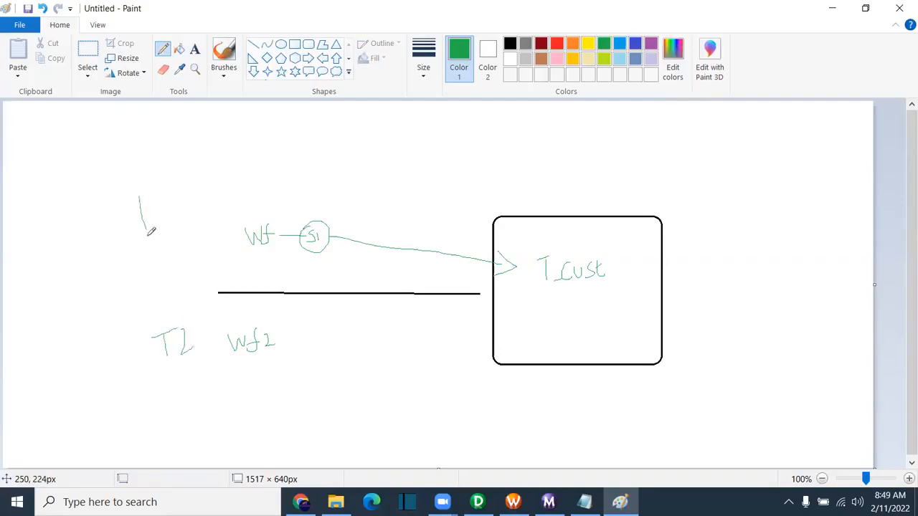
{"action": "mouse_move", "coordinate": [130, 203]}
{"action": "left_mouse_down"}
{"action": "mouse_move", "coordinate": [148, 195]}
{"action": "mouse_move", "coordinate": [160, 237]}
{"action": "left_mouse_up"}
{"action": "mouse_move", "coordinate": [280, 338]}
{"action": "left_mouse_down"}
{"action": "mouse_move", "coordinate": [340, 334]}
{"action": "mouse_move", "coordinate": [315, 323]}
{"action": "mouse_move", "coordinate": [513, 305]}
{"action": "mouse_move", "coordinate": [502, 319]}
{"action": "left_mouse_up"}
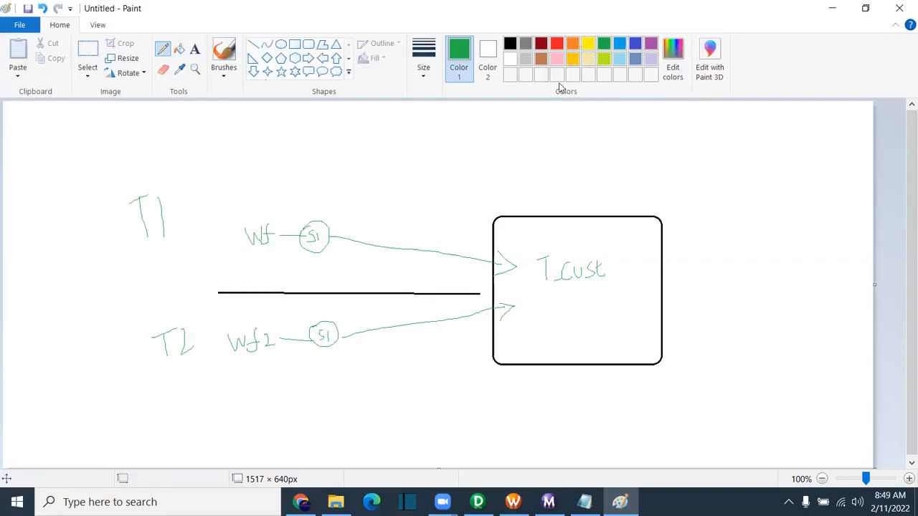
Step: Cross out the lower Wf2 path, tick the upper Wf path, and return to Workflow Manager
{"action": "left_click_drag", "start_coordinate": [404, 306], "coordinate": [364, 356]}
{"action": "left_click_drag", "start_coordinate": [367, 316], "coordinate": [434, 374]}
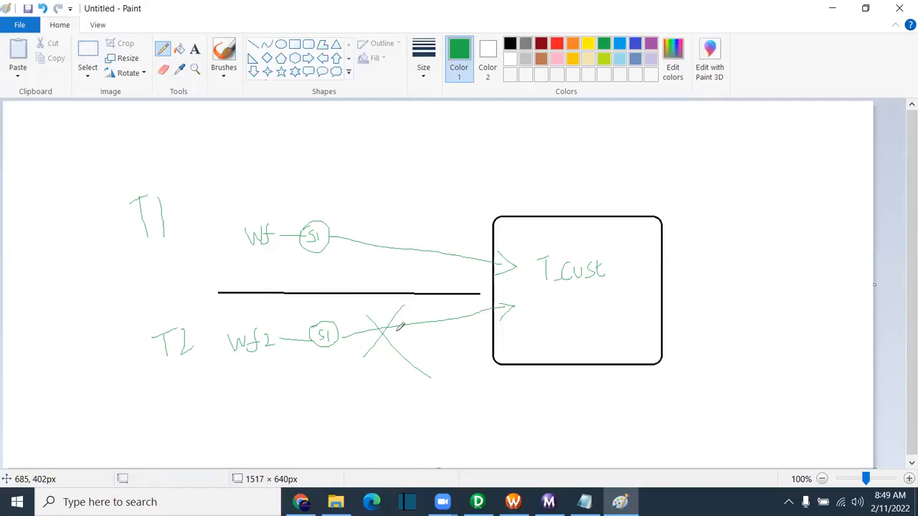
{"action": "left_click_drag", "start_coordinate": [399, 222], "coordinate": [431, 210]}
{"action": "left_click", "coordinate": [512, 502]}
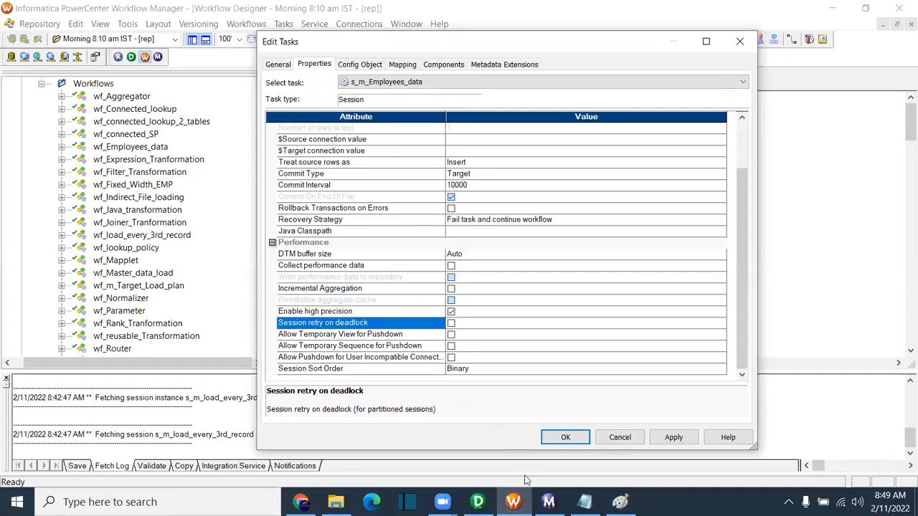
Step: Glance at Workflow Monitor, the Designer mapping and Workflow Manager, then return to the Paint sketch
{"action": "left_click", "coordinate": [548, 502]}
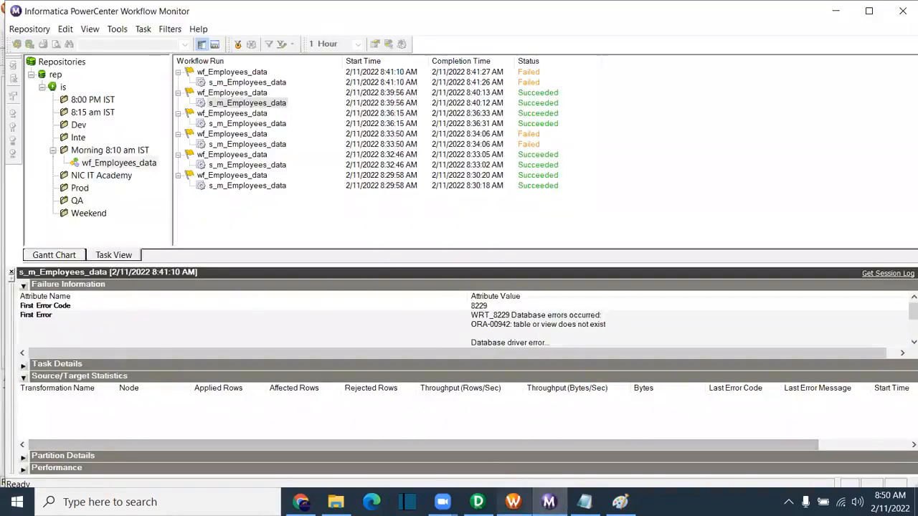
{"action": "left_click", "coordinate": [477, 502]}
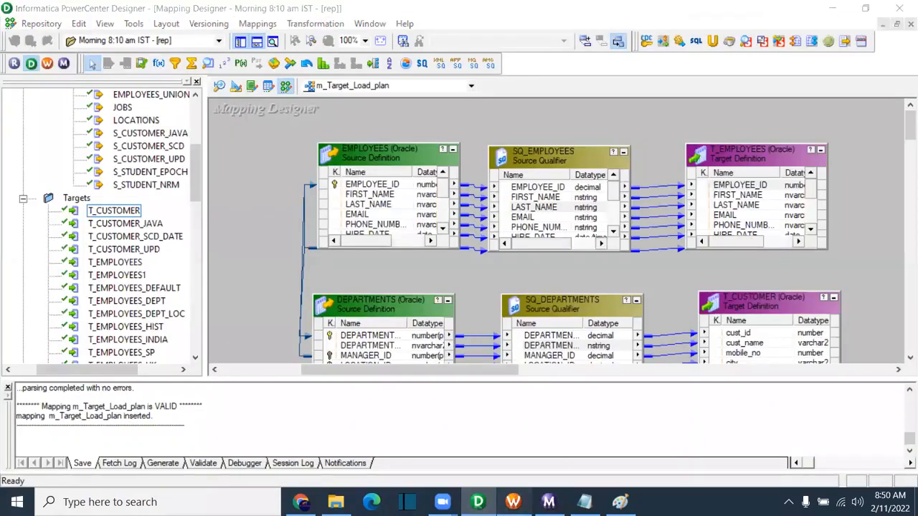
{"action": "left_click", "coordinate": [512, 502]}
{"action": "left_click", "coordinate": [621, 503]}
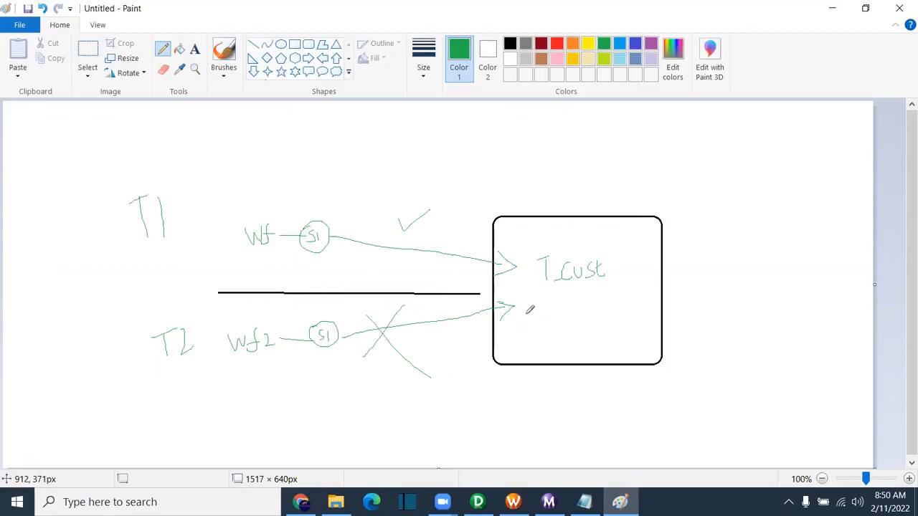
Step: Erase the X's stray lower-right tail in Paint, then return to the s_m_Employees_data session properties
{"action": "left_click", "coordinate": [163, 76]}
{"action": "mouse_move", "coordinate": [401, 356]}
{"action": "left_mouse_down"}
{"action": "mouse_move", "coordinate": [423, 381]}
{"action": "mouse_move", "coordinate": [416, 369]}
{"action": "left_mouse_up"}
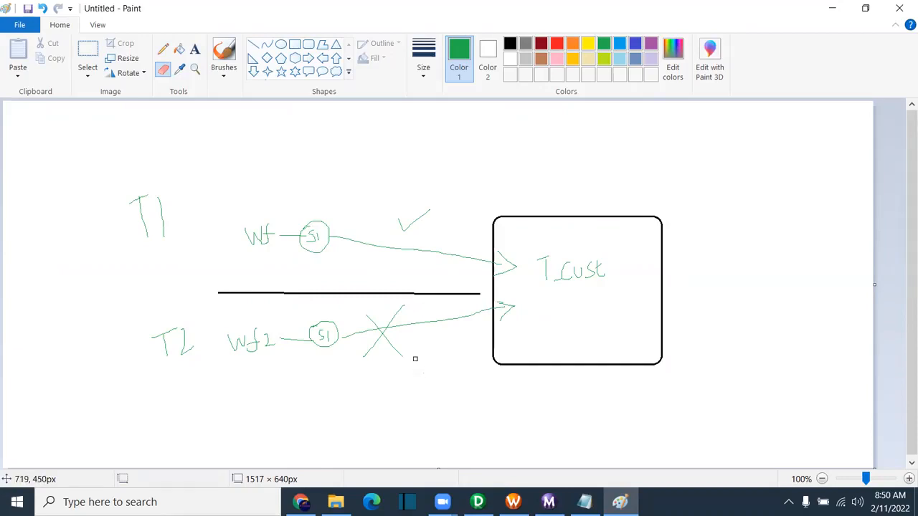
{"action": "left_click", "coordinate": [549, 502]}
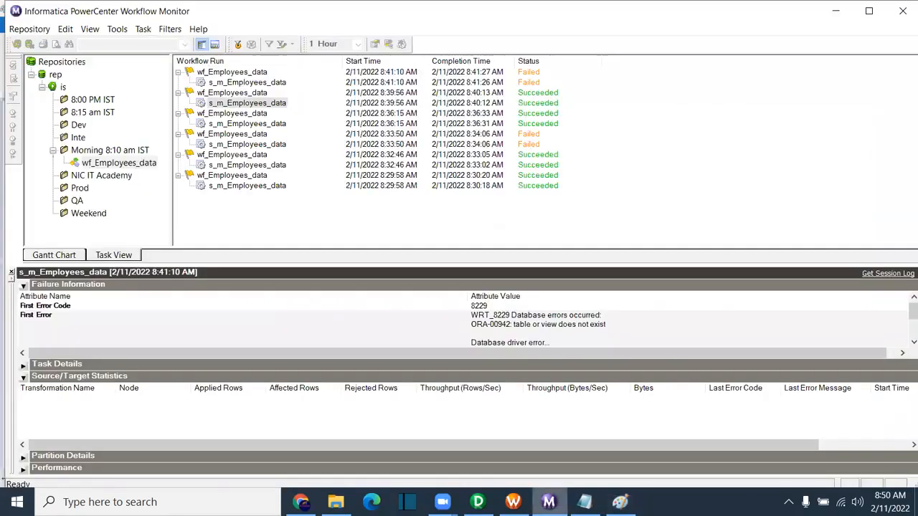
{"action": "left_click", "coordinate": [513, 502]}
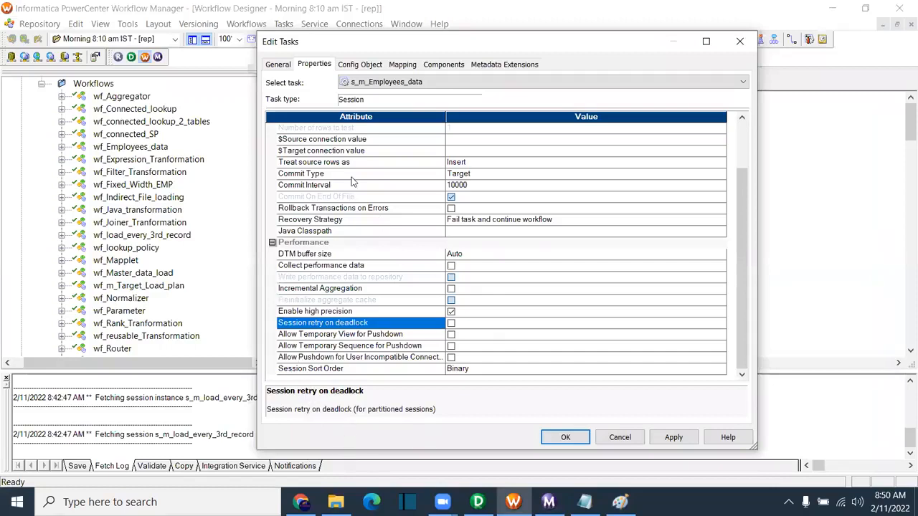
Step: Leave Session Sort Order at Binary, view the Config Object attributes, then switch back to Paint
{"action": "left_click", "coordinate": [312, 369]}
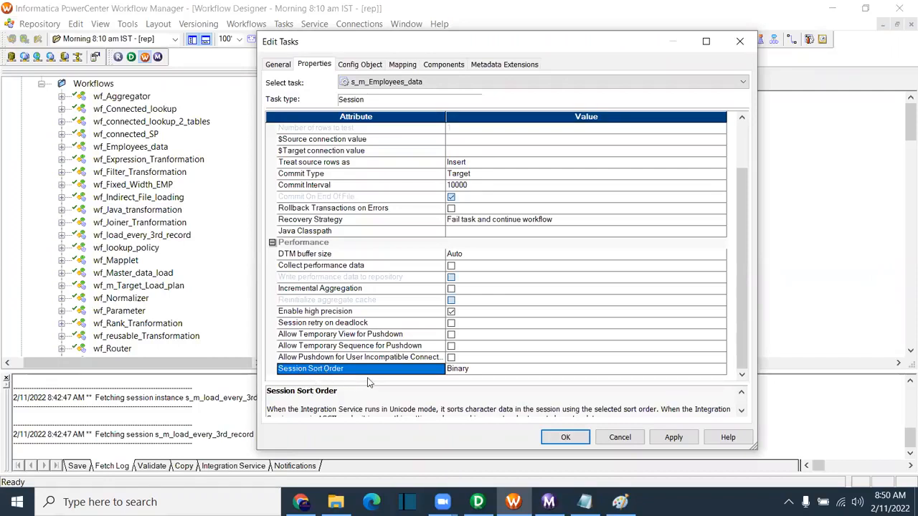
{"action": "left_click", "coordinate": [491, 370]}
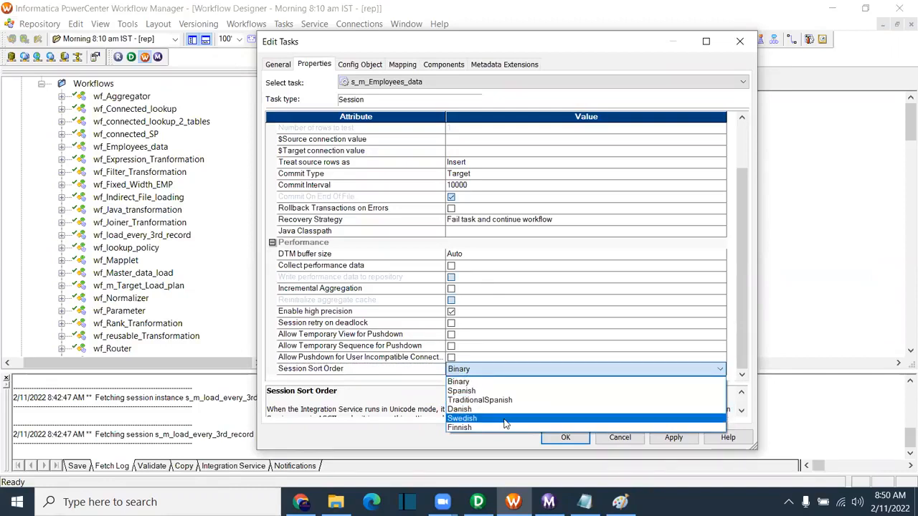
{"action": "left_click", "coordinate": [466, 381]}
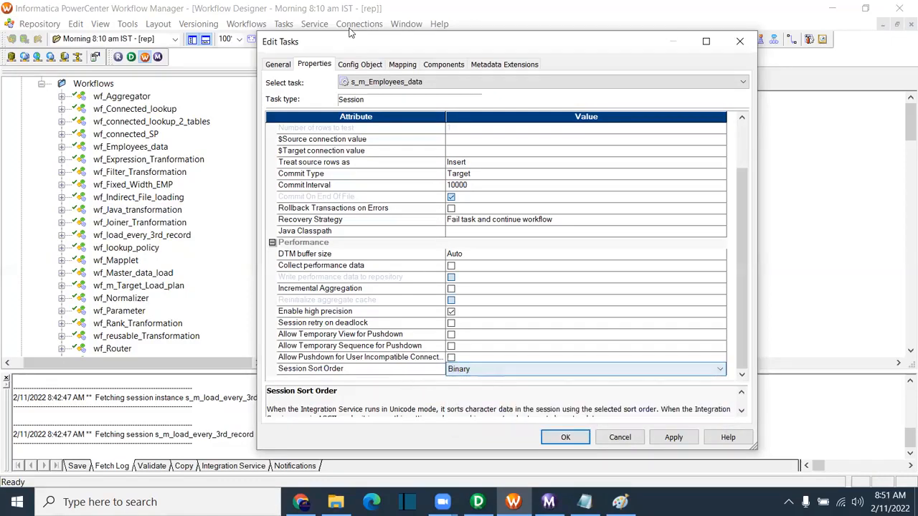
{"action": "left_click", "coordinate": [360, 65]}
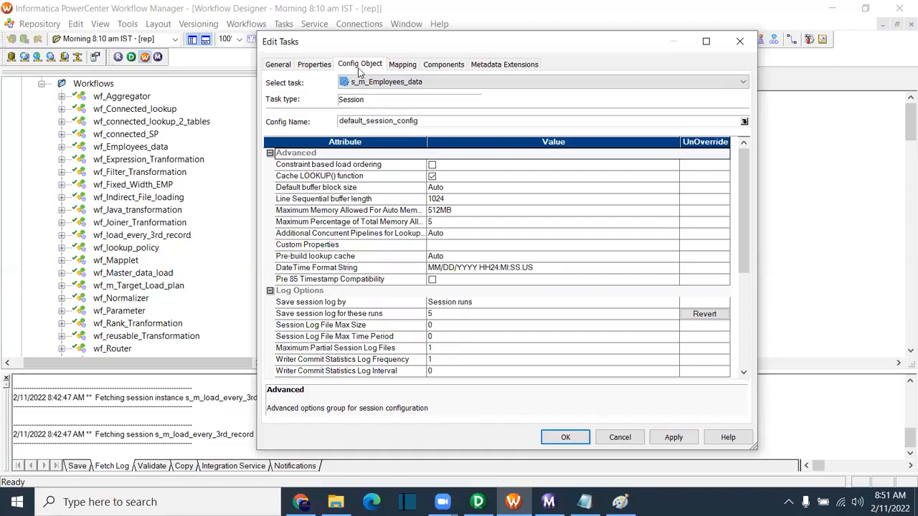
{"action": "left_click", "coordinate": [619, 502]}
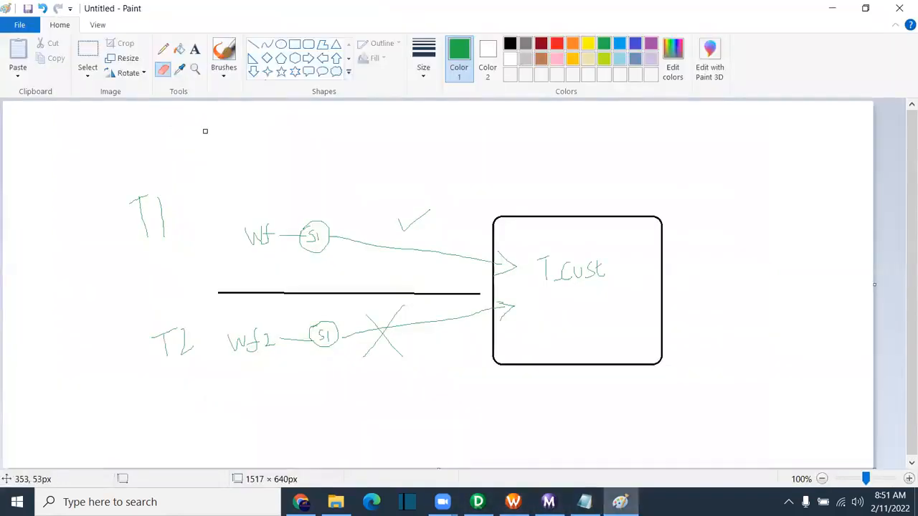
Step: Start a new blank picture without saving and draw an orange rounded rectangle at the top right
{"action": "left_click", "coordinate": [20, 24]}
{"action": "left_click", "coordinate": [44, 60]}
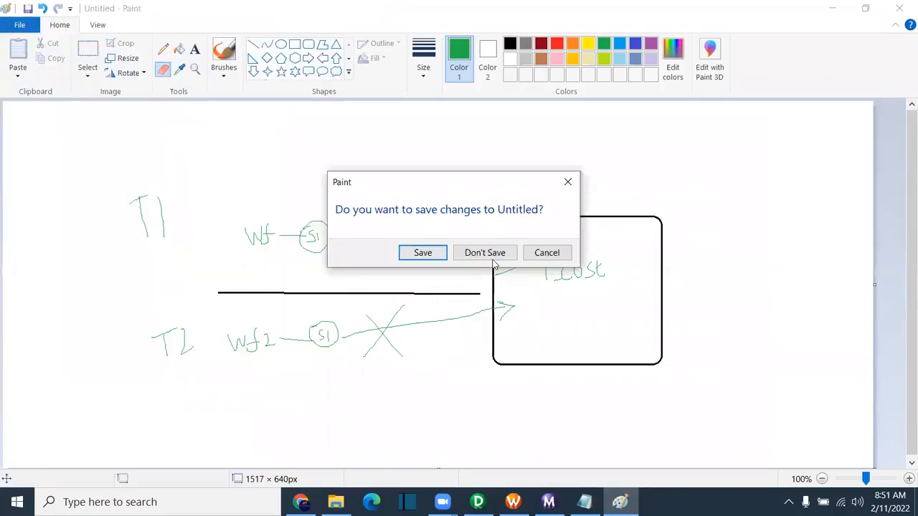
{"action": "left_click", "coordinate": [486, 254]}
{"action": "left_click", "coordinate": [573, 45]}
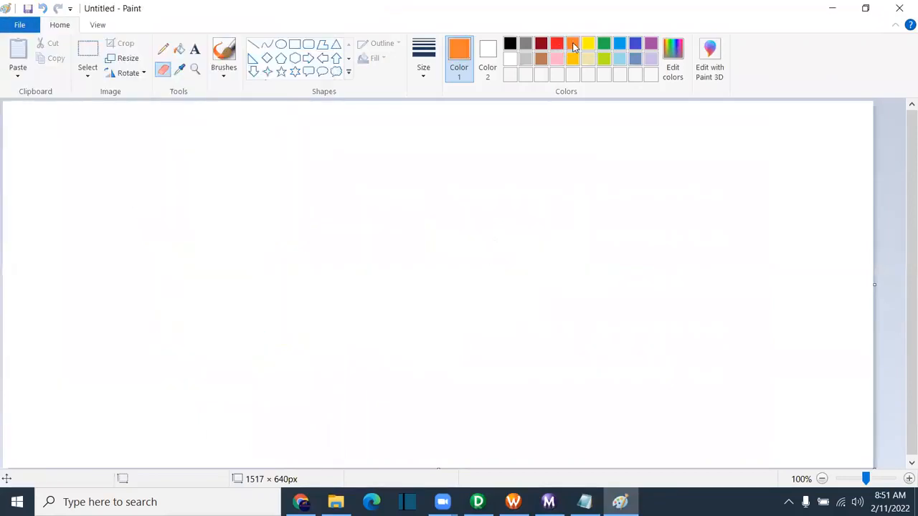
{"action": "left_click", "coordinate": [308, 44]}
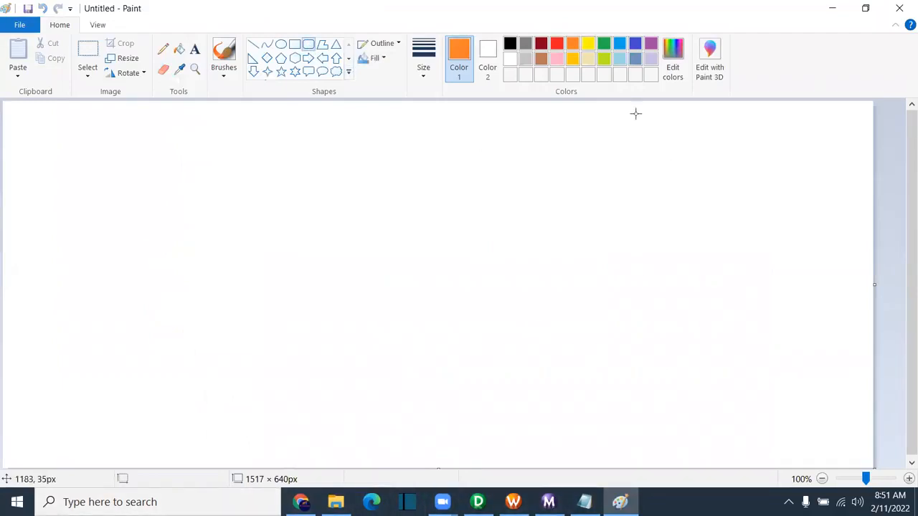
{"action": "left_click_drag", "start_coordinate": [559, 130], "coordinate": [710, 233]}
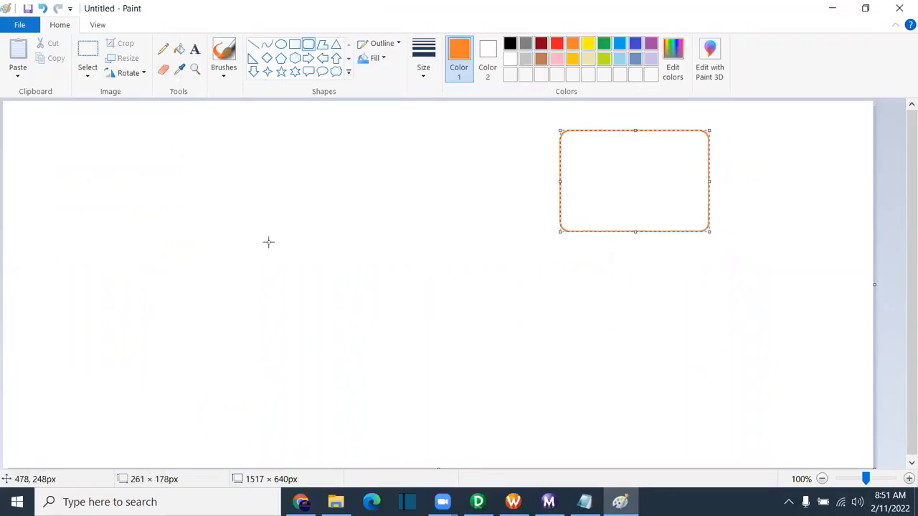
{"action": "left_click", "coordinate": [625, 244]}
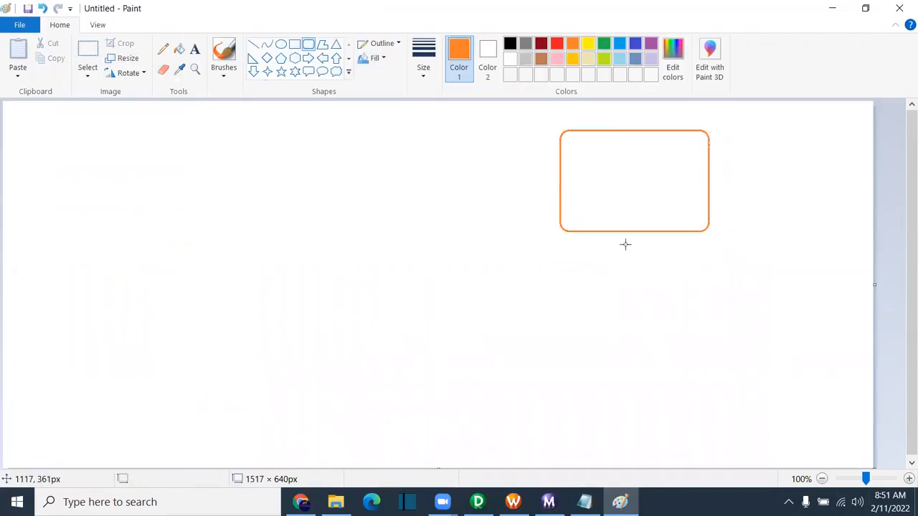
Step: Draw a blue and then a green rounded rectangle stacked below the orange one
{"action": "left_click", "coordinate": [620, 44]}
{"action": "mouse_move", "coordinate": [561, 249]}
{"action": "left_mouse_down"}
{"action": "mouse_move", "coordinate": [691, 316]}
{"action": "mouse_move", "coordinate": [711, 344]}
{"action": "left_mouse_up"}
{"action": "left_click_drag", "start_coordinate": [667, 315], "coordinate": [670, 324]}
{"action": "left_click", "coordinate": [727, 344]}
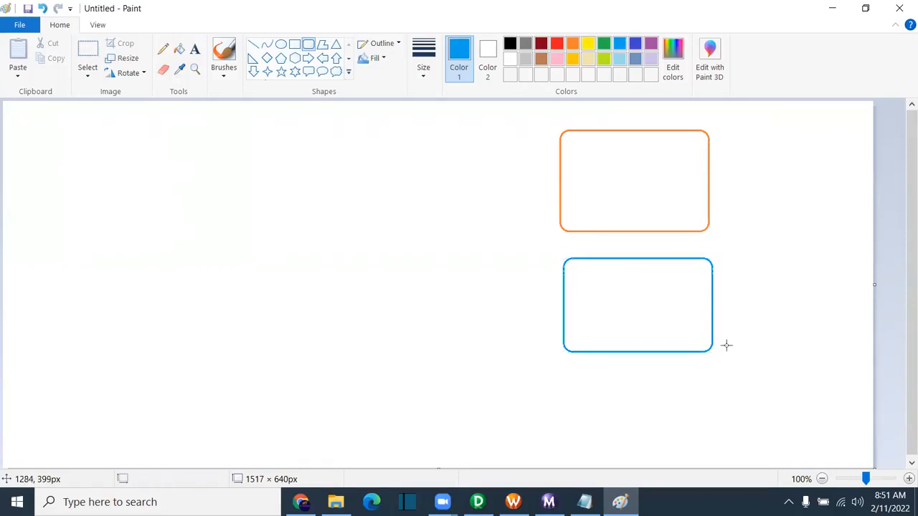
{"action": "left_click", "coordinate": [604, 45]}
{"action": "left_click_drag", "start_coordinate": [560, 372], "coordinate": [716, 459]}
{"action": "left_click_drag", "start_coordinate": [633, 421], "coordinate": [638, 423]}
{"action": "left_click", "coordinate": [766, 371]}
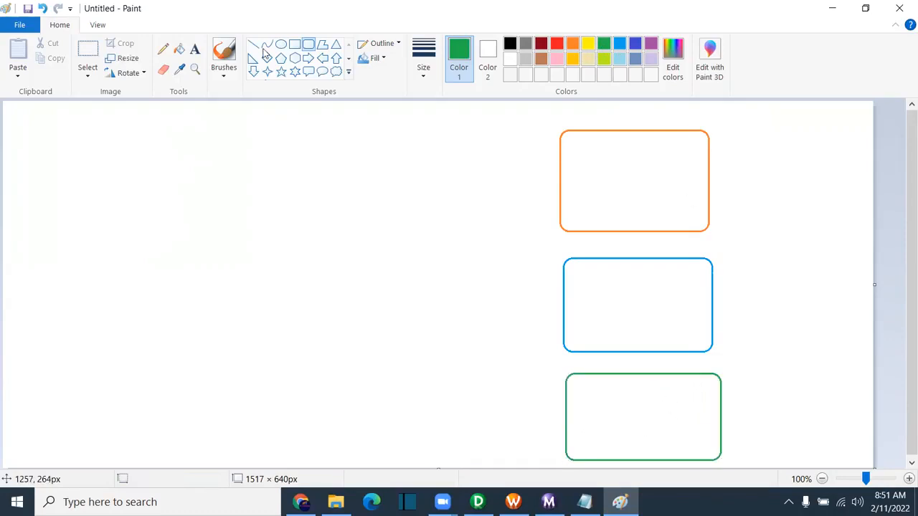
{"action": "left_click", "coordinate": [194, 49]}
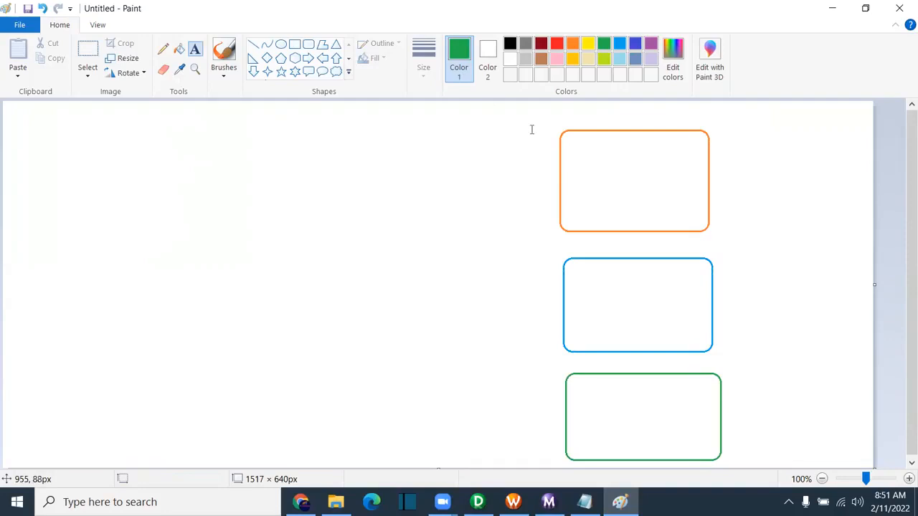
Step: Add the black title T_Employees above the orange box
{"action": "left_click", "coordinate": [574, 157]}
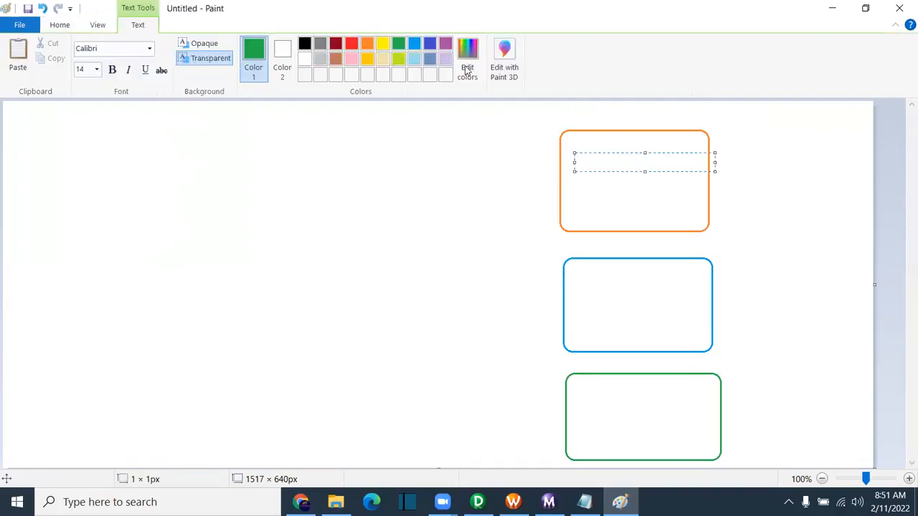
{"action": "left_click", "coordinate": [305, 44]}
{"action": "type", "text": "T_Employees"}
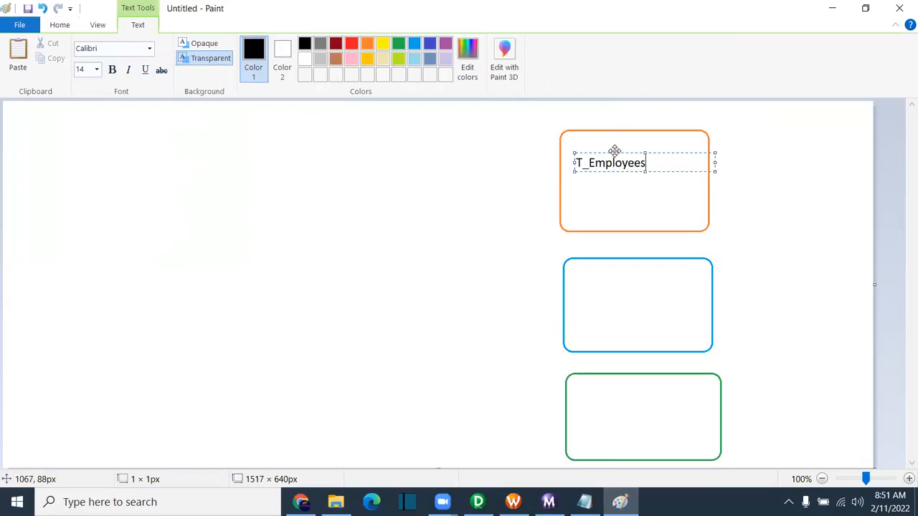
{"action": "left_click_drag", "start_coordinate": [615, 151], "coordinate": [614, 107]}
Step: List employee_id and department_id inside the orange box and copy department_id
{"action": "left_click", "coordinate": [567, 148]}
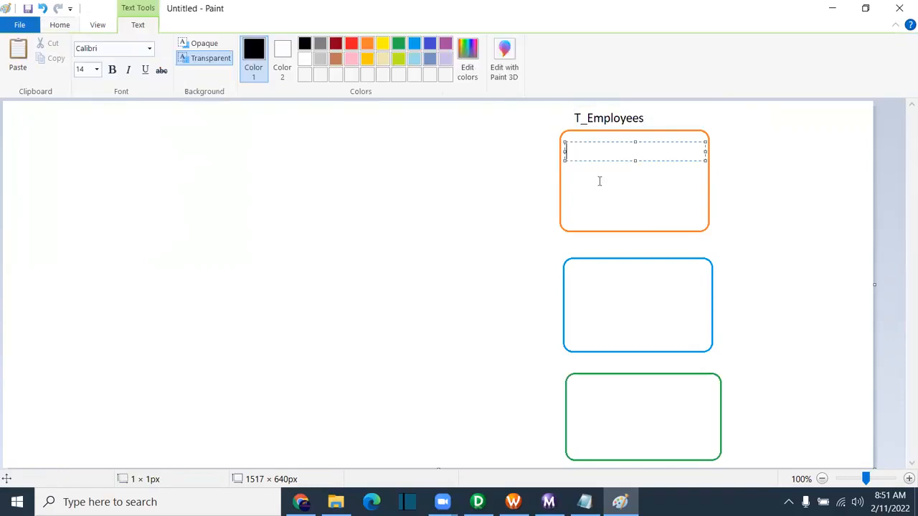
{"action": "type", "text": "emplo"}
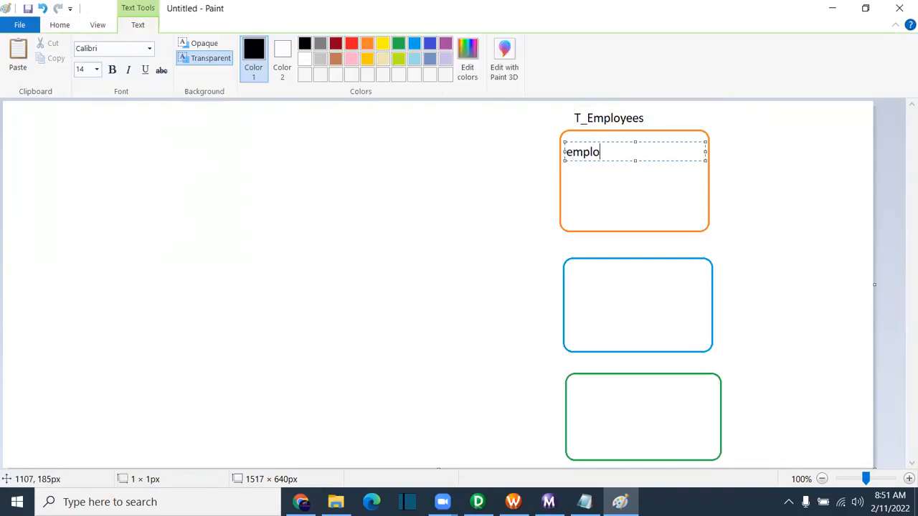
{"action": "type", "text": "yee_id"}
{"action": "key", "text": "Return"}
{"action": "key", "text": "Return"}
{"action": "key", "text": "Return"}
{"action": "key", "text": "Return"}
{"action": "type", "text": "de"}
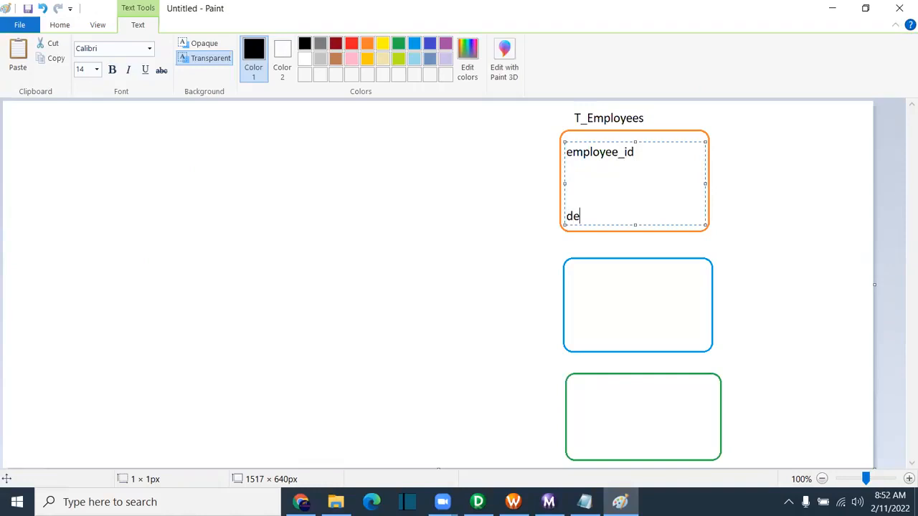
{"action": "type", "text": "partment_id"}
{"action": "left_click_drag", "start_coordinate": [651, 218], "coordinate": [540, 218]}
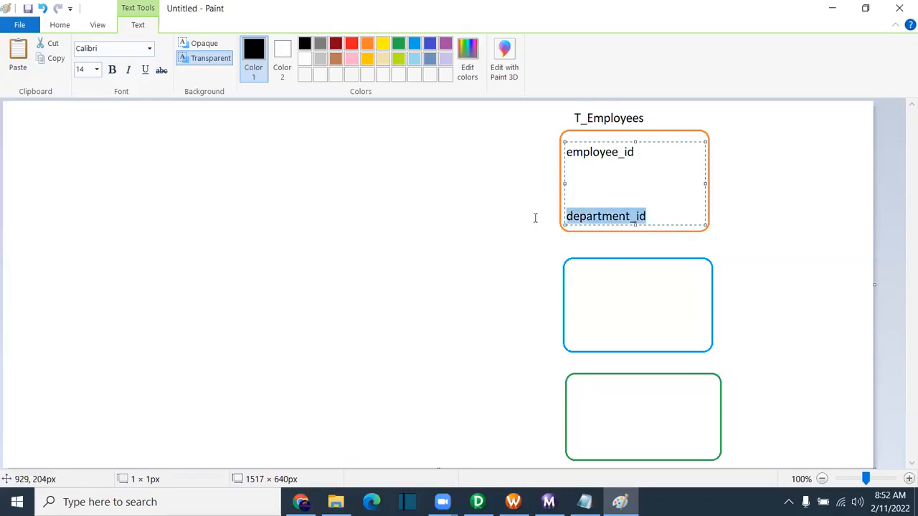
{"action": "key", "text": "ctrl+c"}
Step: List department_id, department_name and location_id inside the blue box
{"action": "left_click", "coordinate": [574, 278]}
{"action": "key", "text": "ctrl+v"}
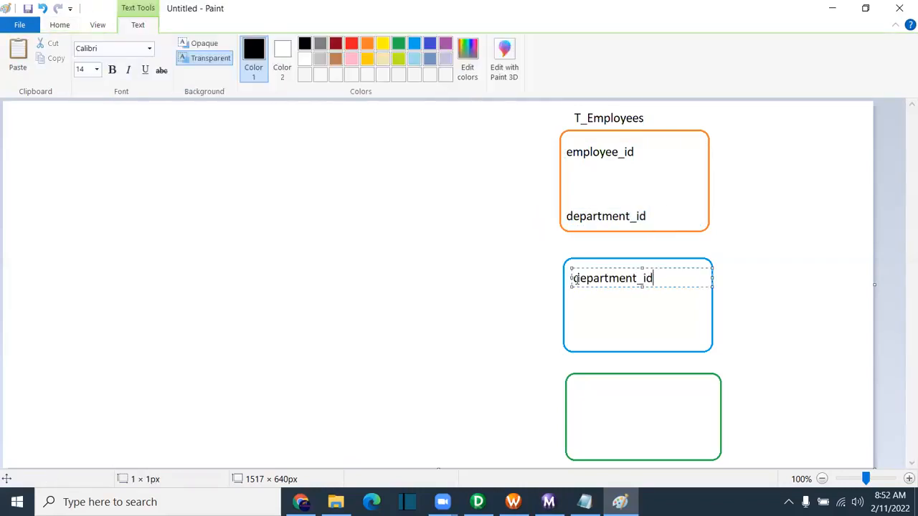
{"action": "key", "text": "Return"}
{"action": "key", "text": "Return"}
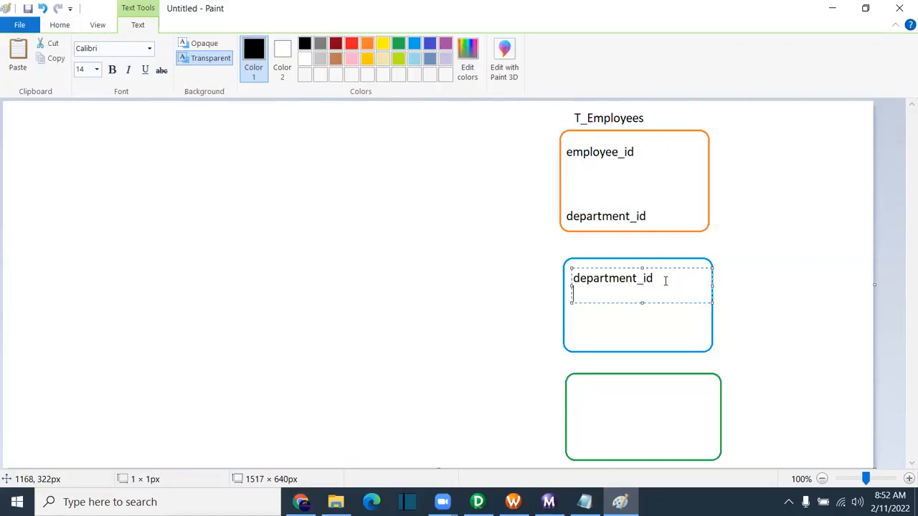
{"action": "type", "text": "department_name"}
{"action": "key", "text": "Return"}
{"action": "key", "text": "Return"}
{"action": "type", "text": "location_id"}
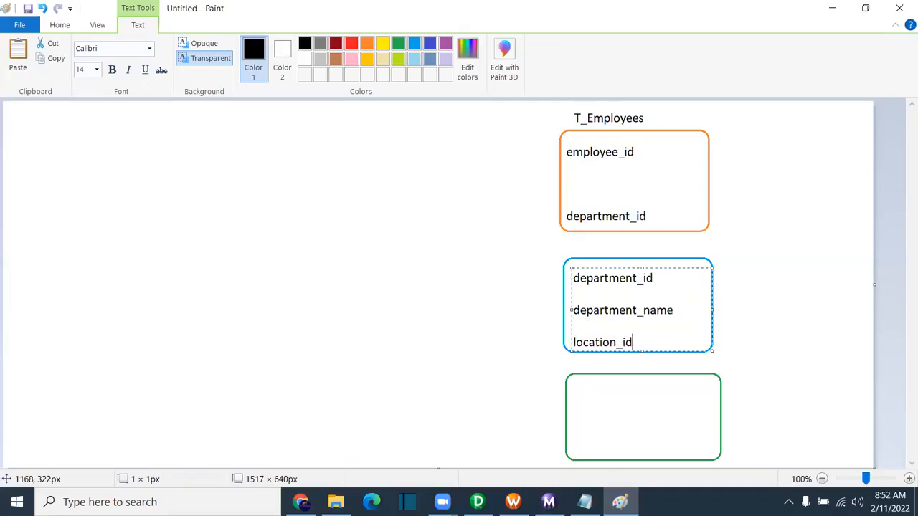
{"action": "left_click_drag", "start_coordinate": [643, 342], "coordinate": [558, 344]}
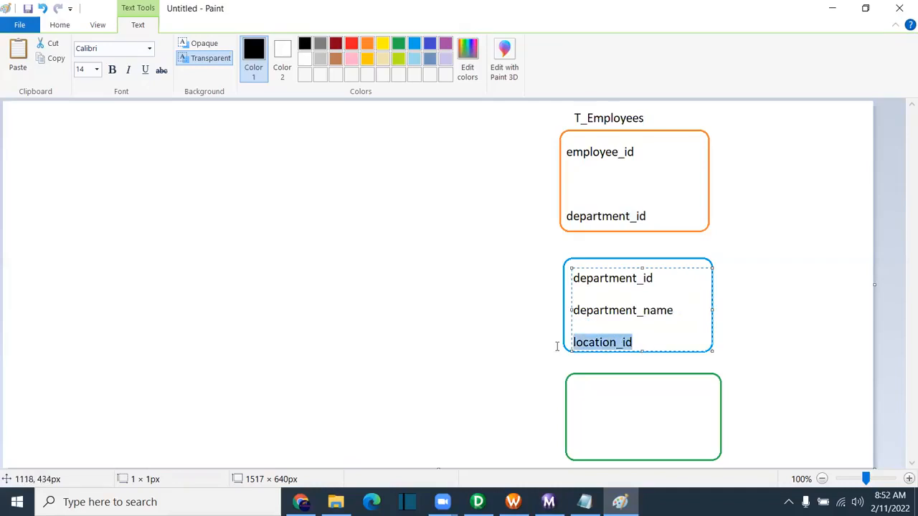
Step: List location_id, city and country inside the green box
{"action": "left_click", "coordinate": [572, 384]}
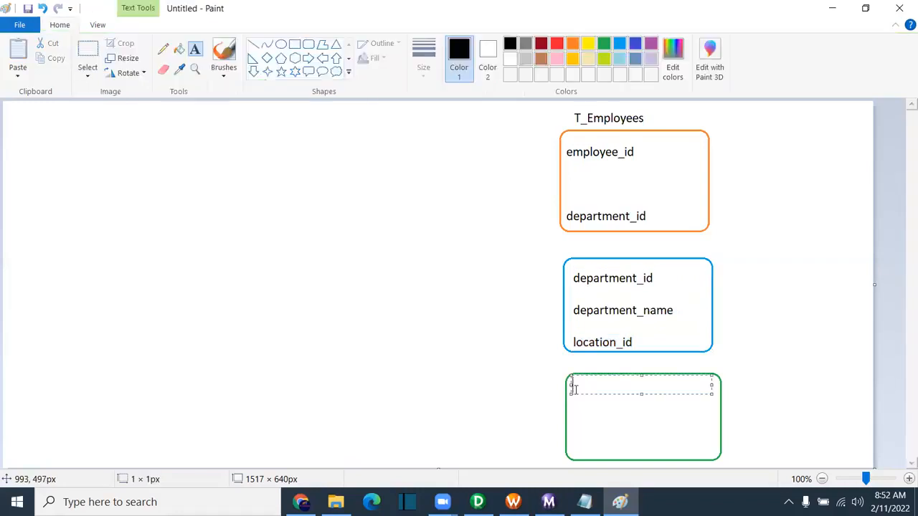
{"action": "key", "text": "ctrl+v"}
{"action": "key", "text": "Return"}
{"action": "key", "text": "Return"}
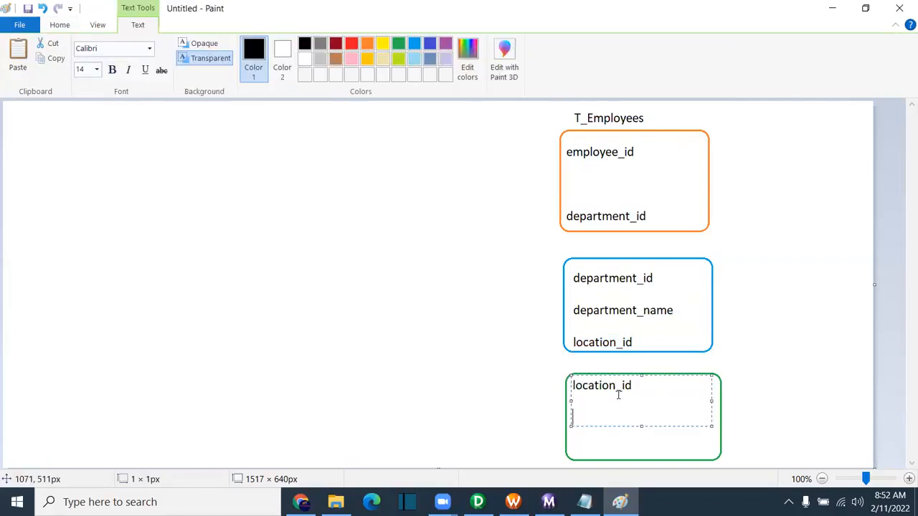
{"action": "type", "text": "city"}
{"action": "key", "text": "Return"}
{"action": "key", "text": "Return"}
{"action": "type", "text": "country"}
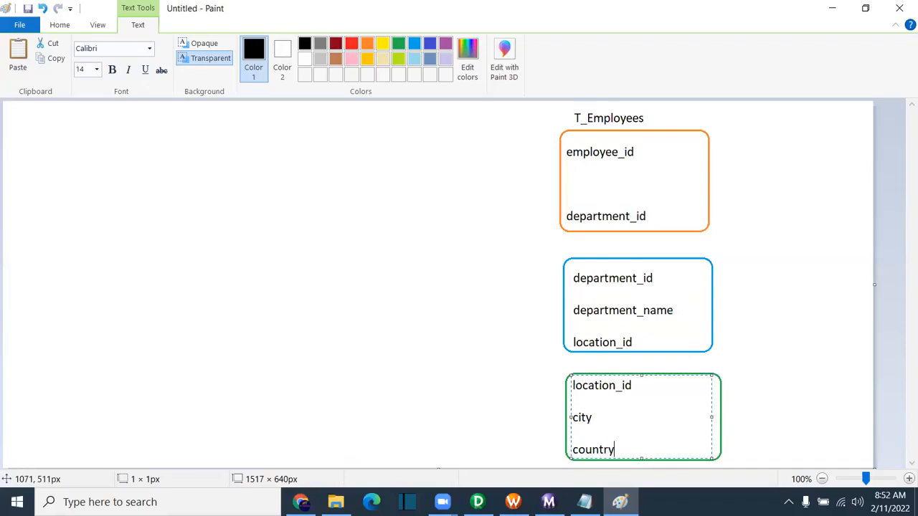
{"action": "left_click", "coordinate": [773, 398]}
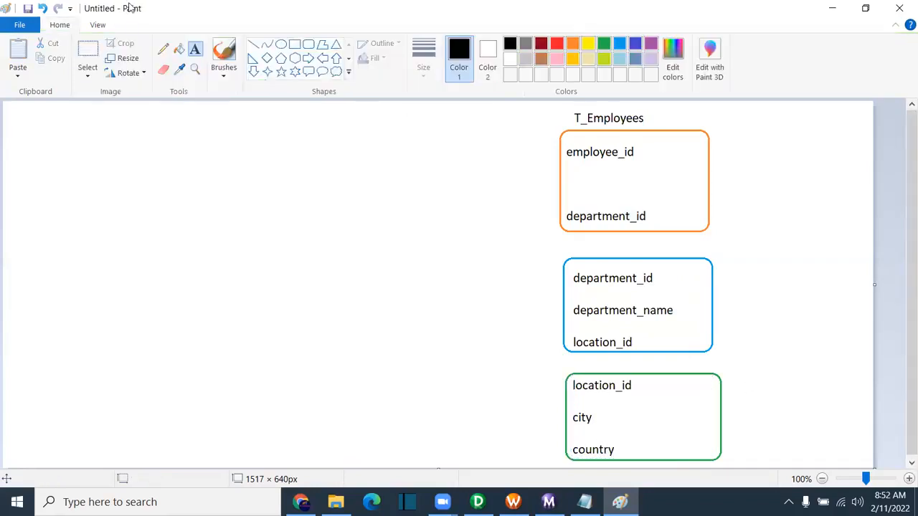
Step: Add the titles T_Departments above the blue box and T_Locations above the green box
{"action": "left_click", "coordinate": [162, 49]}
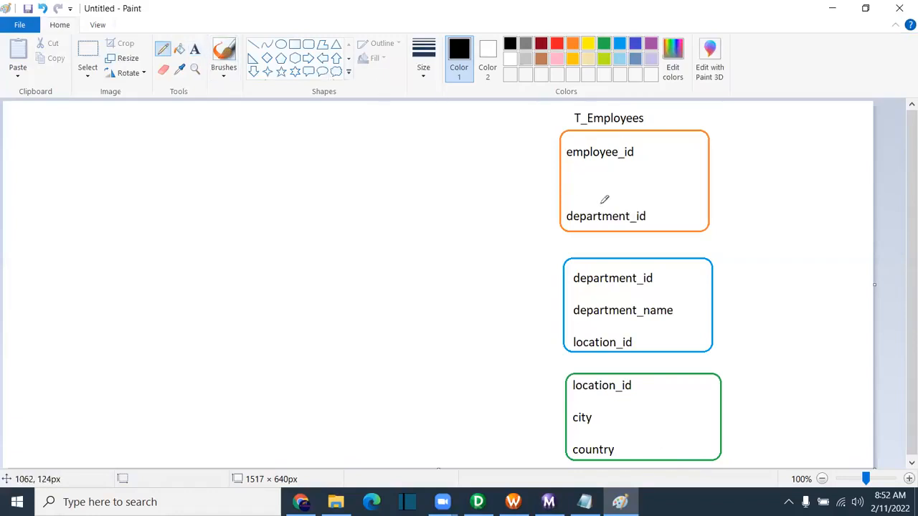
{"action": "left_click", "coordinate": [194, 49]}
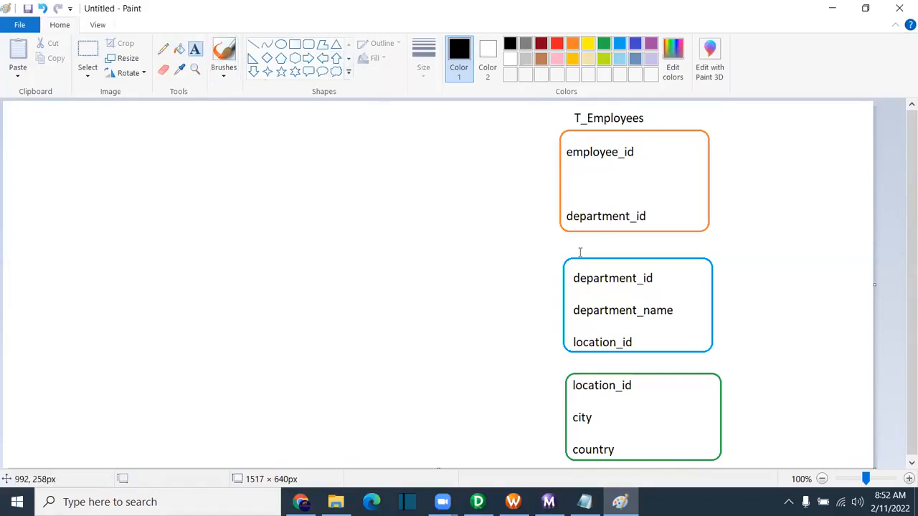
{"action": "left_click", "coordinate": [582, 246]}
{"action": "type", "text": "T_Departments"}
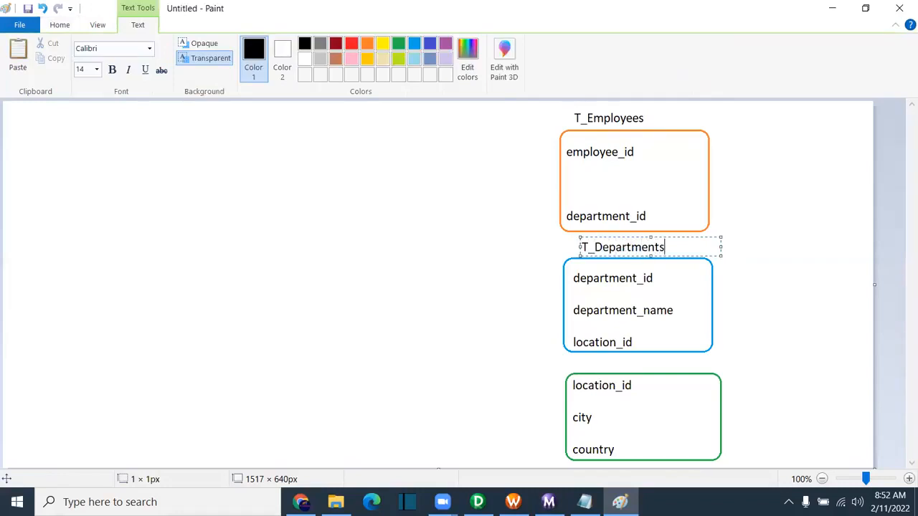
{"action": "left_click", "coordinate": [585, 365]}
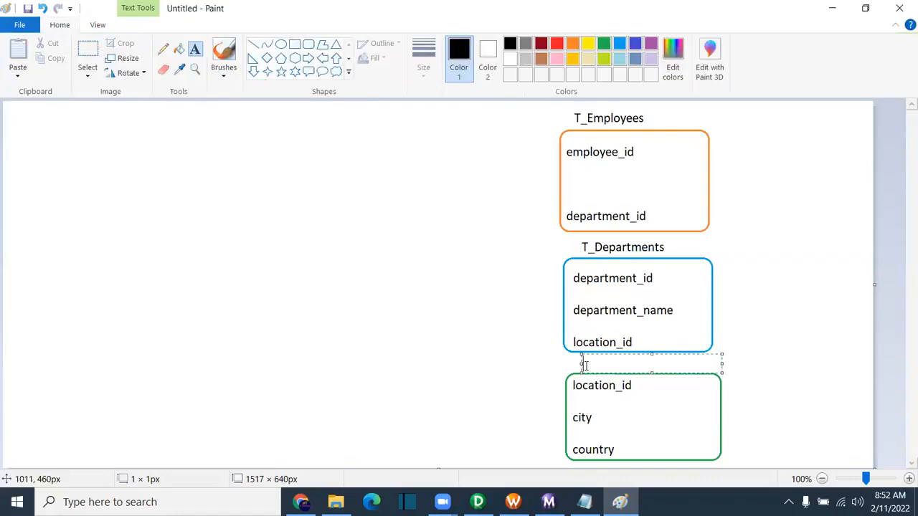
{"action": "type", "text": "T_Locations"}
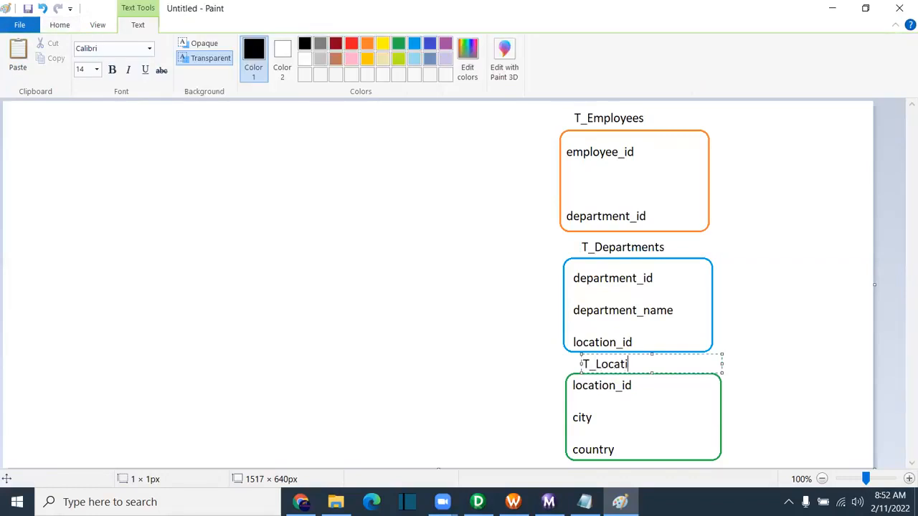
{"action": "left_click", "coordinate": [799, 381]}
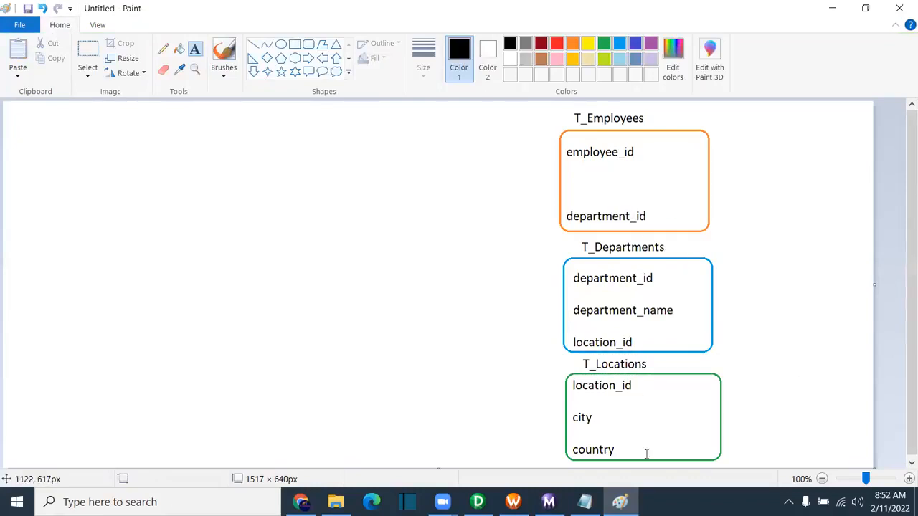
Step: In red, mark PK on location_id, department_id and employee_id, and link each FK to its PK
{"action": "left_click", "coordinate": [163, 48]}
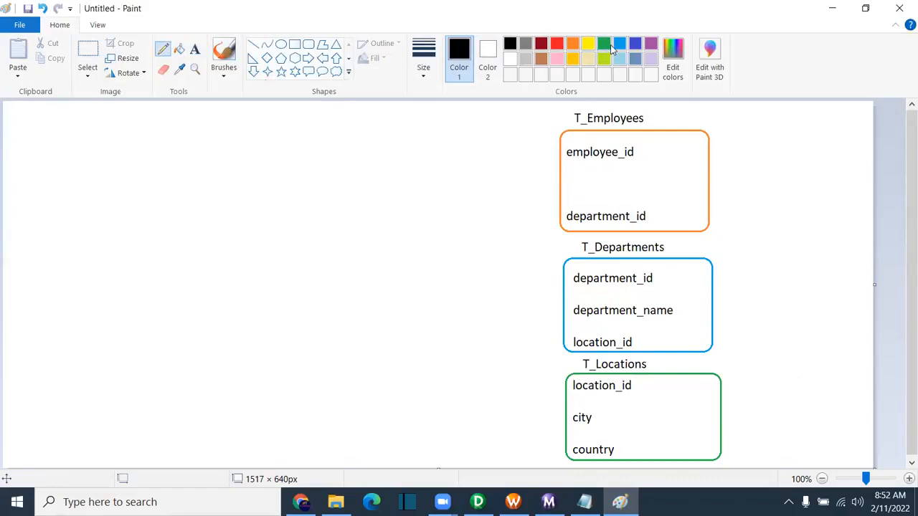
{"action": "left_click", "coordinate": [557, 45]}
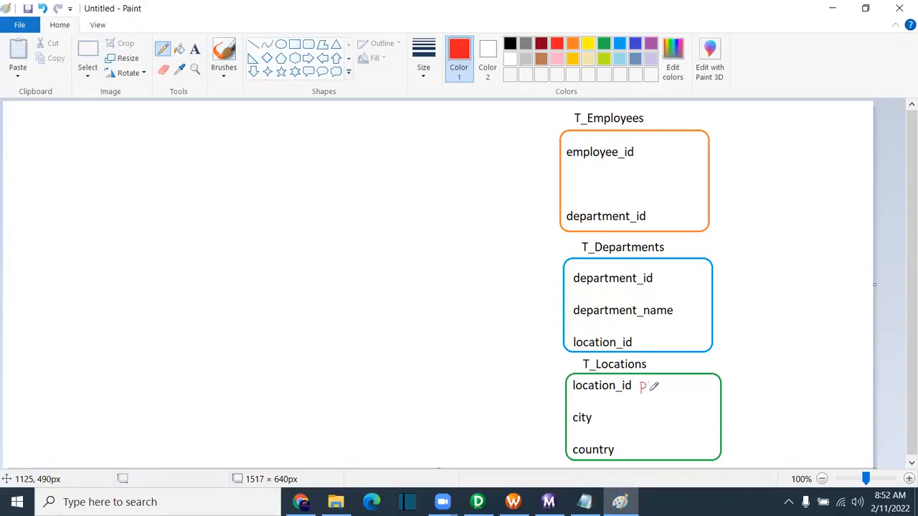
{"action": "left_click_drag", "start_coordinate": [653, 389], "coordinate": [657, 395]}
{"action": "left_click_drag", "start_coordinate": [659, 273], "coordinate": [664, 278]}
{"action": "left_click_drag", "start_coordinate": [645, 144], "coordinate": [643, 153]}
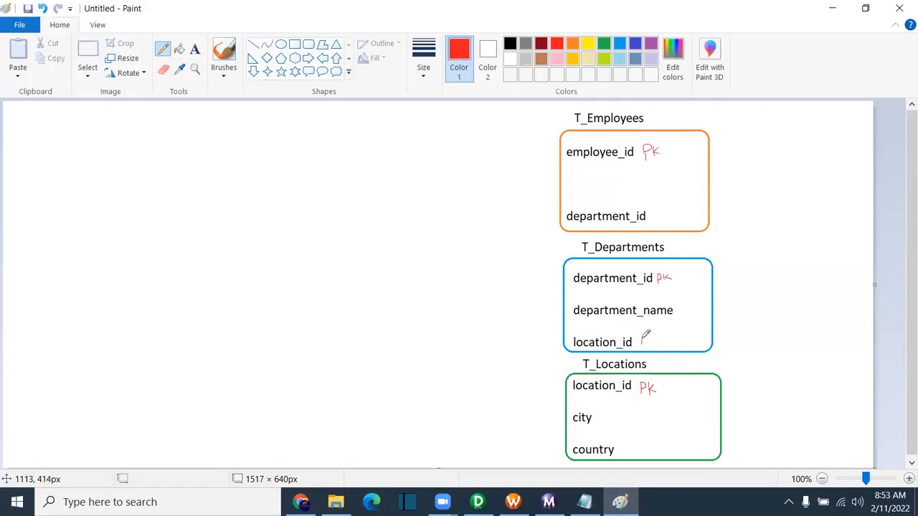
{"action": "mouse_move", "coordinate": [644, 337]}
{"action": "left_mouse_down"}
{"action": "mouse_move", "coordinate": [724, 342]}
{"action": "mouse_move", "coordinate": [725, 373]}
{"action": "mouse_move", "coordinate": [701, 386]}
{"action": "left_mouse_up"}
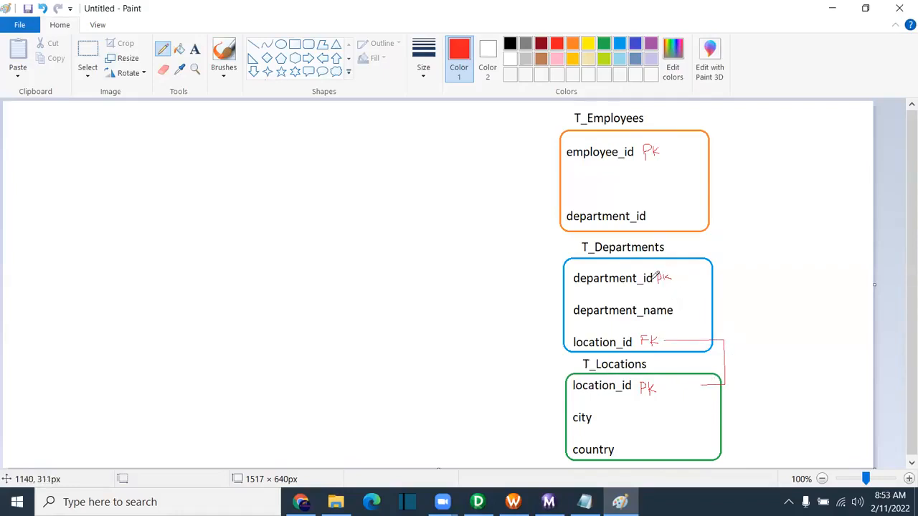
{"action": "mouse_move", "coordinate": [658, 218]}
{"action": "left_mouse_down"}
{"action": "mouse_move", "coordinate": [671, 206]}
{"action": "mouse_move", "coordinate": [672, 218]}
{"action": "mouse_move", "coordinate": [723, 210]}
{"action": "mouse_move", "coordinate": [725, 267]}
{"action": "mouse_move", "coordinate": [697, 276]}
{"action": "left_mouse_up"}
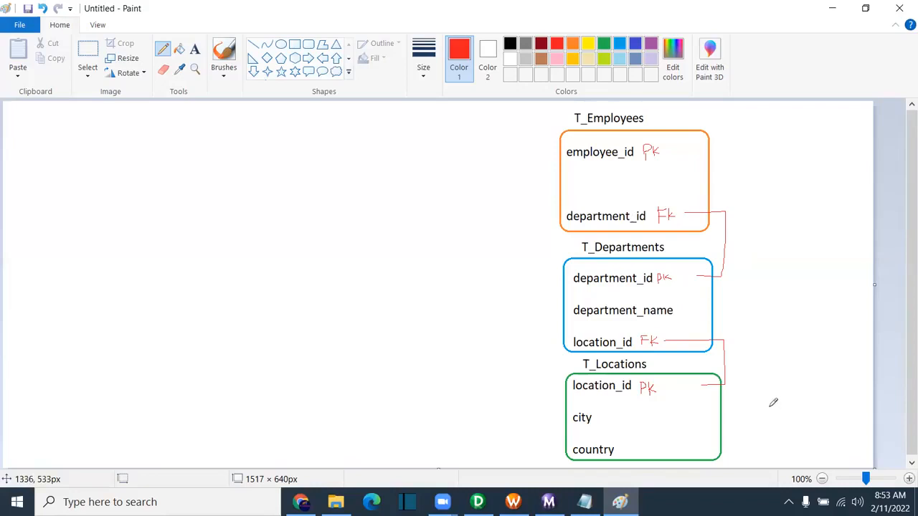
Step: Number the load order: T_Locations 1, T_Departments 2, T_Employees 3
{"action": "mouse_move", "coordinate": [771, 403]}
{"action": "left_mouse_down"}
{"action": "mouse_move", "coordinate": [762, 410]}
{"action": "mouse_move", "coordinate": [778, 415]}
{"action": "mouse_move", "coordinate": [766, 402]}
{"action": "left_mouse_up"}
{"action": "mouse_move", "coordinate": [758, 281]}
{"action": "left_mouse_down"}
{"action": "mouse_move", "coordinate": [769, 293]}
{"action": "mouse_move", "coordinate": [763, 305]}
{"action": "mouse_move", "coordinate": [761, 276]}
{"action": "left_mouse_up"}
{"action": "mouse_move", "coordinate": [759, 167]}
{"action": "left_mouse_down"}
{"action": "mouse_move", "coordinate": [767, 177]}
{"action": "mouse_move", "coordinate": [753, 182]}
{"action": "mouse_move", "coordinate": [773, 159]}
{"action": "mouse_move", "coordinate": [750, 161]}
{"action": "left_mouse_up"}
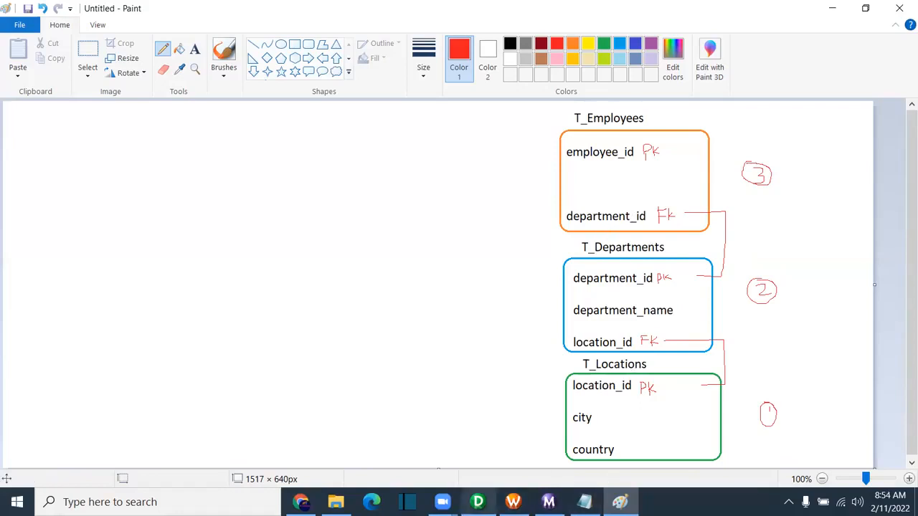
Step: Turn on Constraint based load ordering, then check it against the PK/FK diagram
{"action": "left_click", "coordinate": [512, 502]}
{"action": "left_click", "coordinate": [321, 168]}
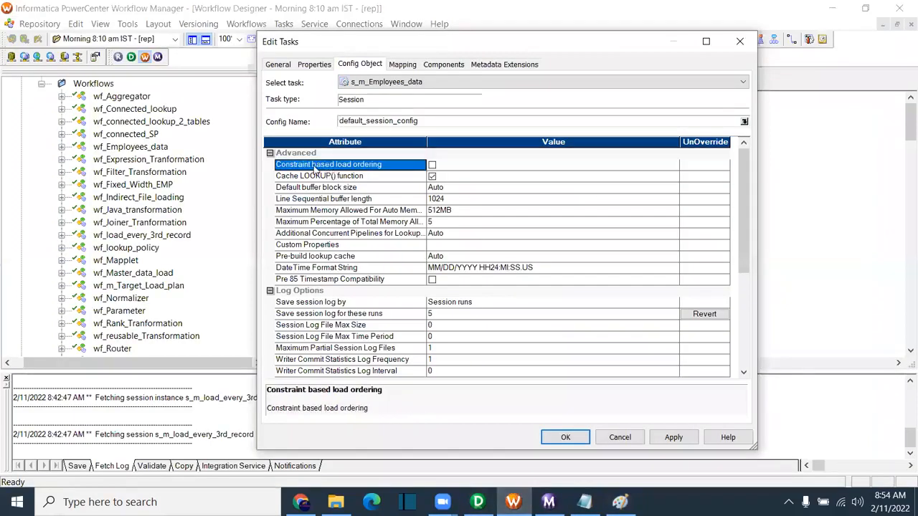
{"action": "left_click", "coordinate": [432, 166]}
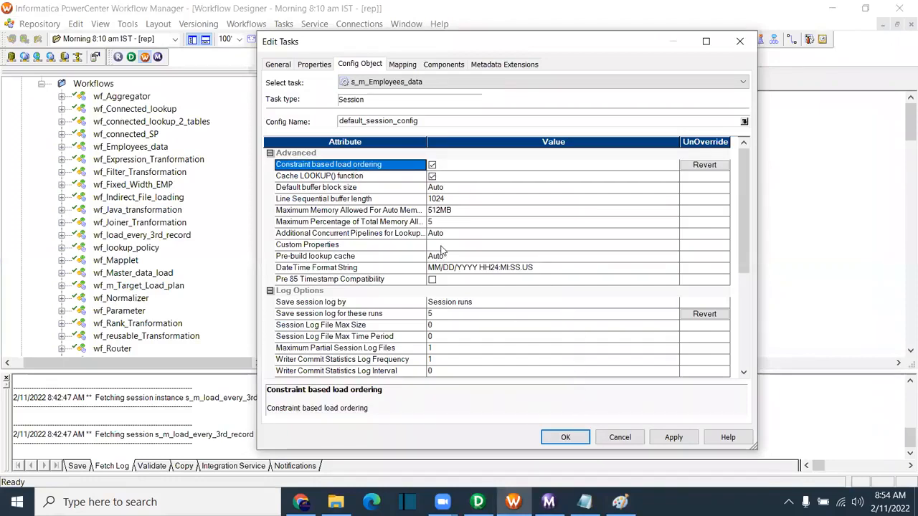
{"action": "left_click", "coordinate": [619, 502]}
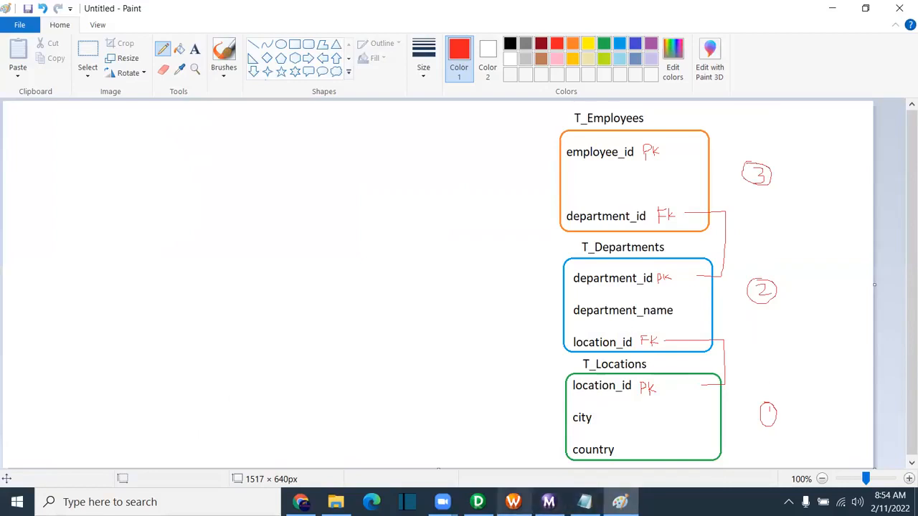
Step: Review Config Object settings: Cache LOOKUP(), Default buffer block size, Custom Properties, Pre-build lookup cache
{"action": "left_click", "coordinate": [513, 502]}
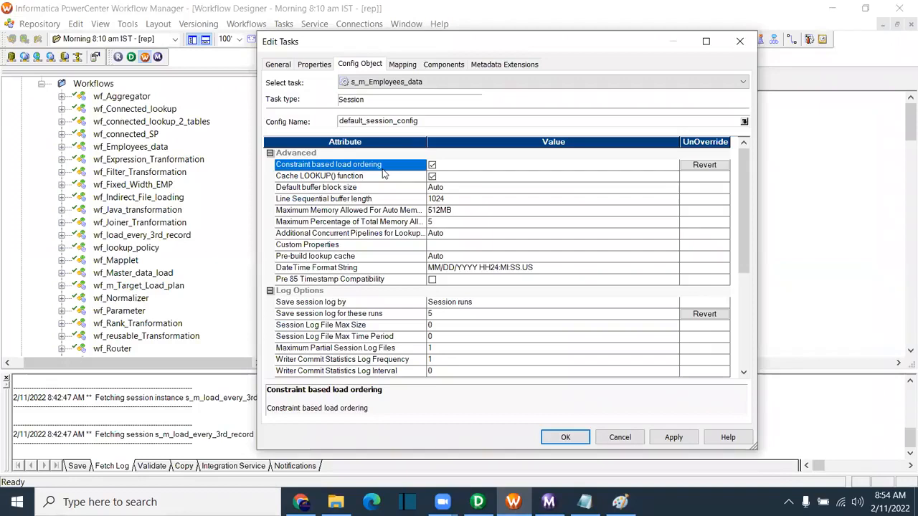
{"action": "left_click", "coordinate": [342, 178]}
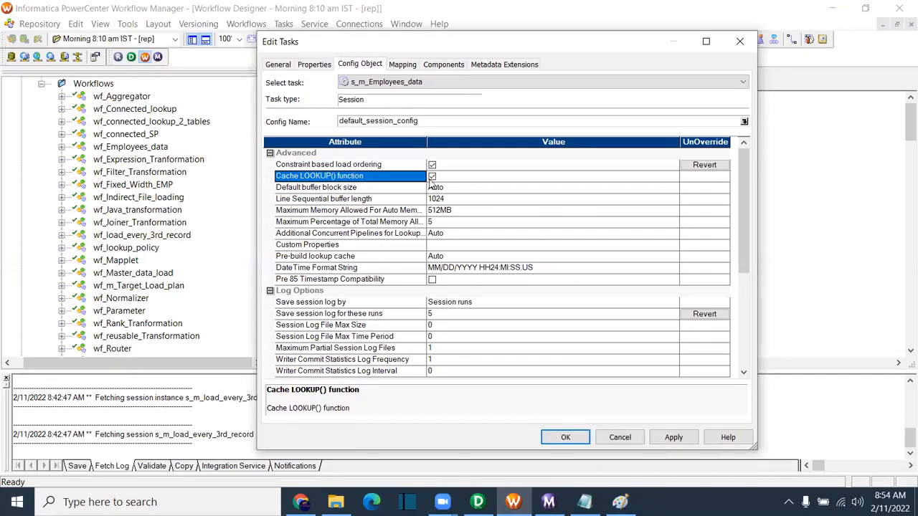
{"action": "left_click", "coordinate": [339, 188]}
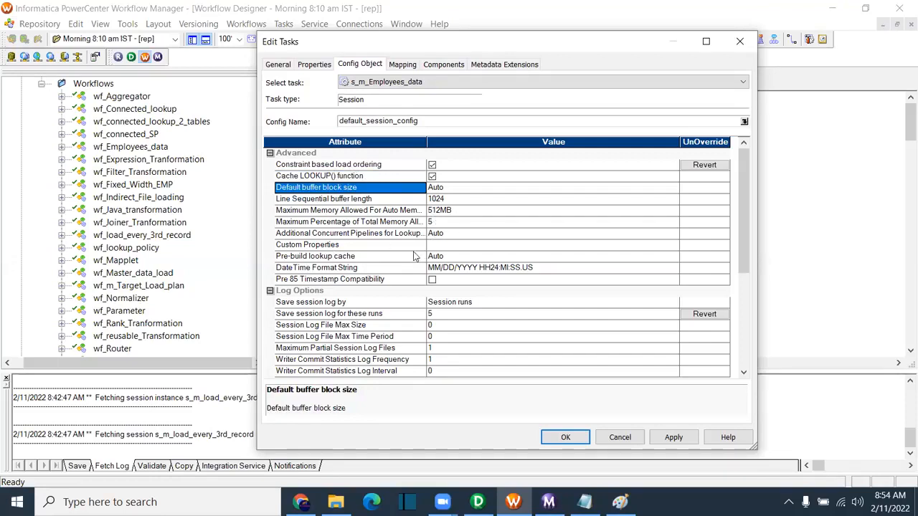
{"action": "left_click", "coordinate": [333, 245]}
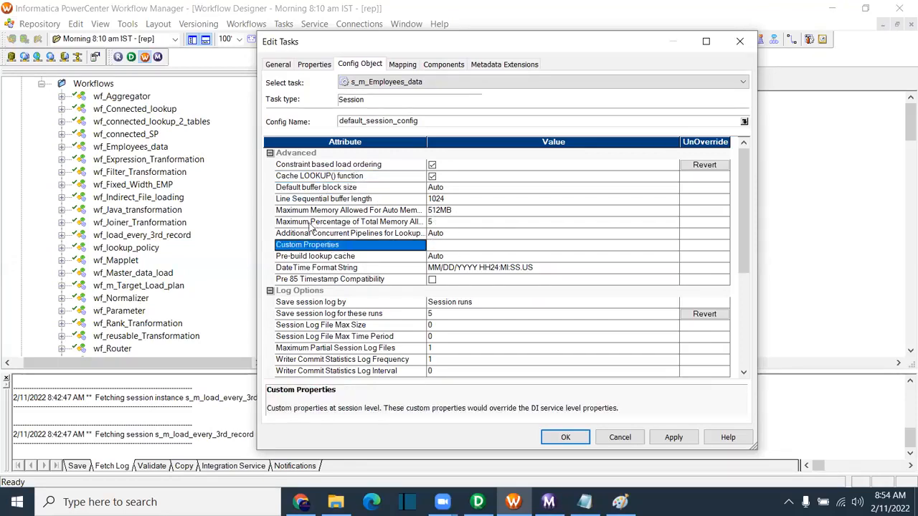
{"action": "left_click", "coordinate": [445, 248]}
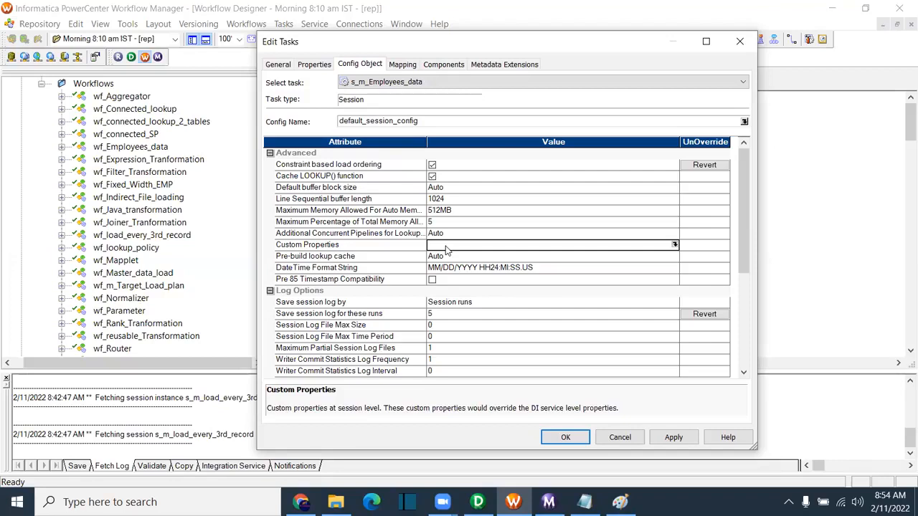
{"action": "left_click", "coordinate": [400, 247]}
{"action": "left_click", "coordinate": [373, 260]}
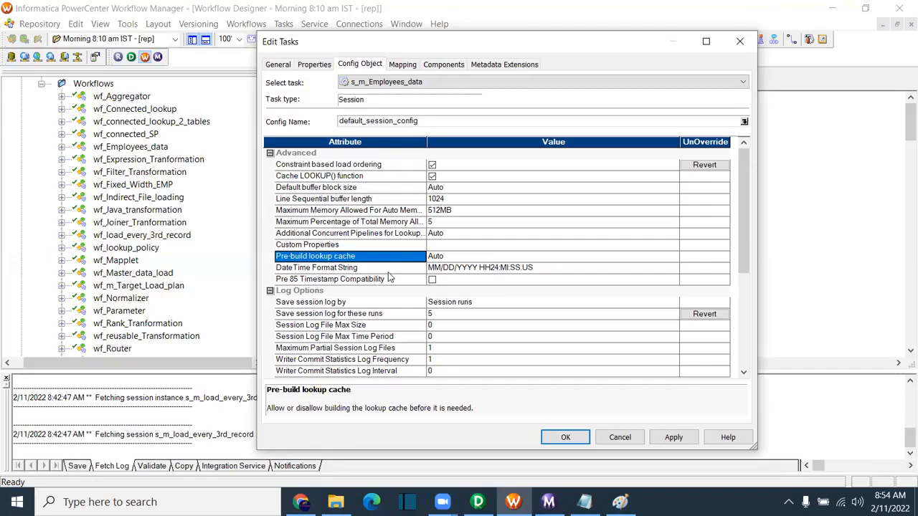
Step: Look over Save session log by and Override tracing, then cancel and discard the changes
{"action": "scroll", "coordinate": [390, 278], "scroll_direction": "down", "scroll_amount": 2}
{"action": "left_click", "coordinate": [317, 234]}
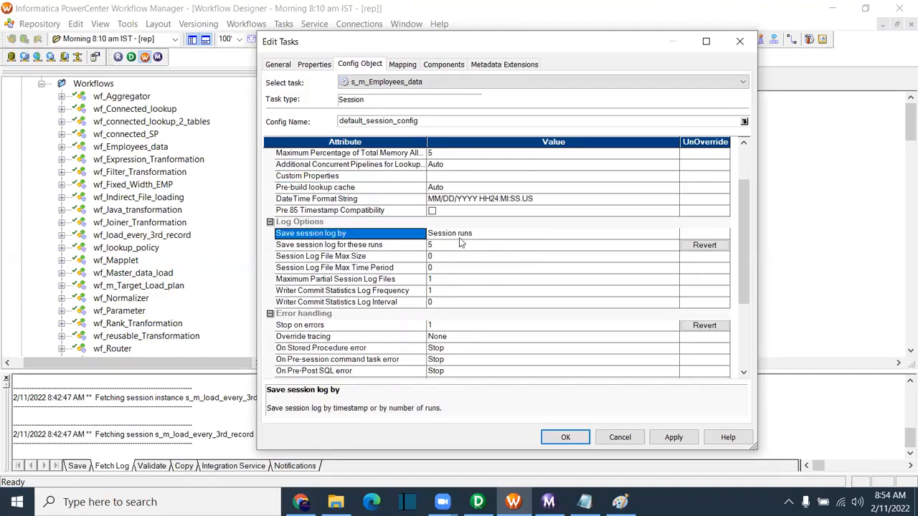
{"action": "scroll", "coordinate": [459, 248], "scroll_direction": "down", "scroll_amount": 1}
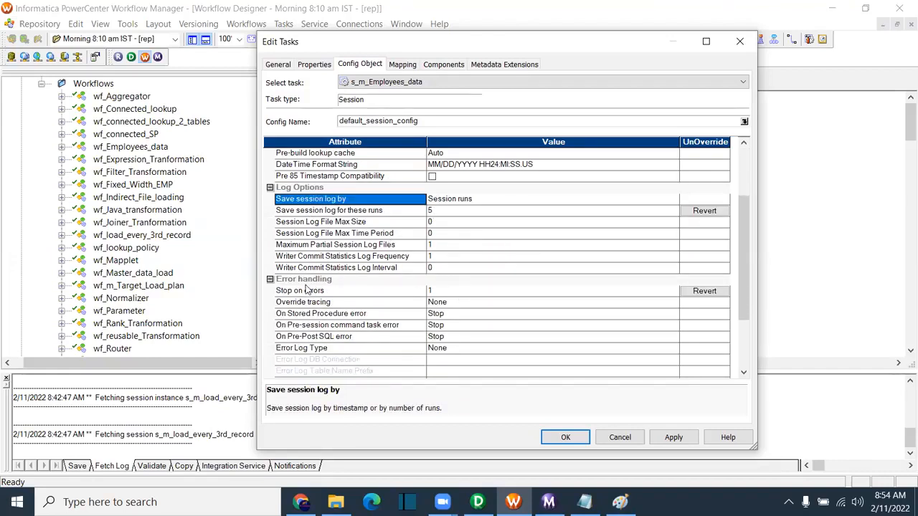
{"action": "left_click", "coordinate": [350, 304]}
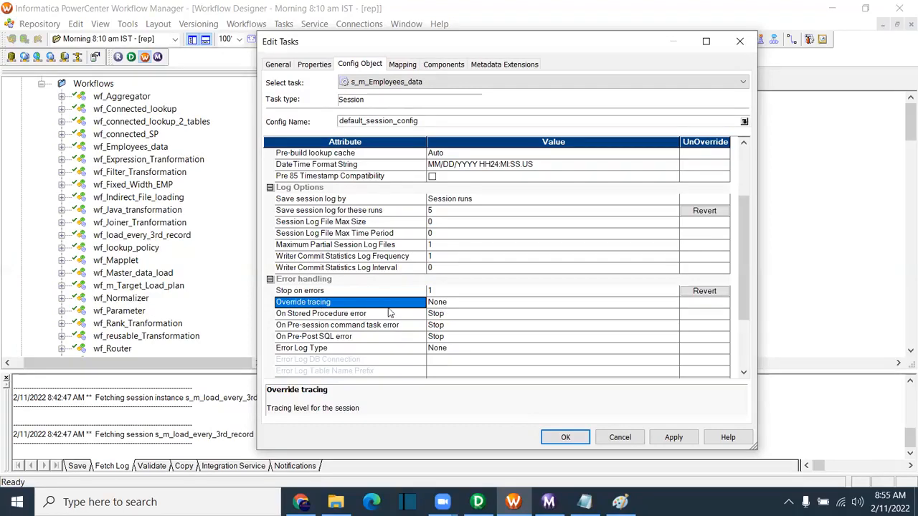
{"action": "scroll", "coordinate": [390, 313], "scroll_direction": "down", "scroll_amount": 3}
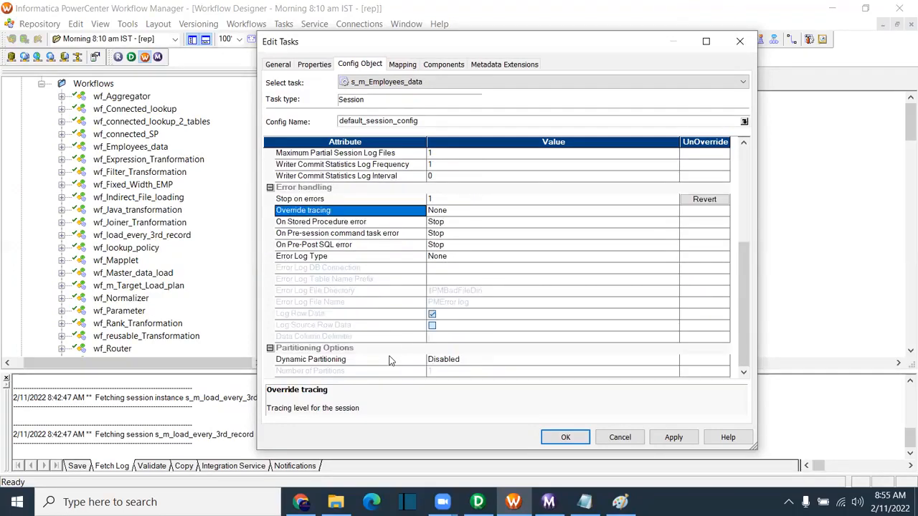
{"action": "scroll", "coordinate": [405, 344], "scroll_direction": "up", "scroll_amount": 1}
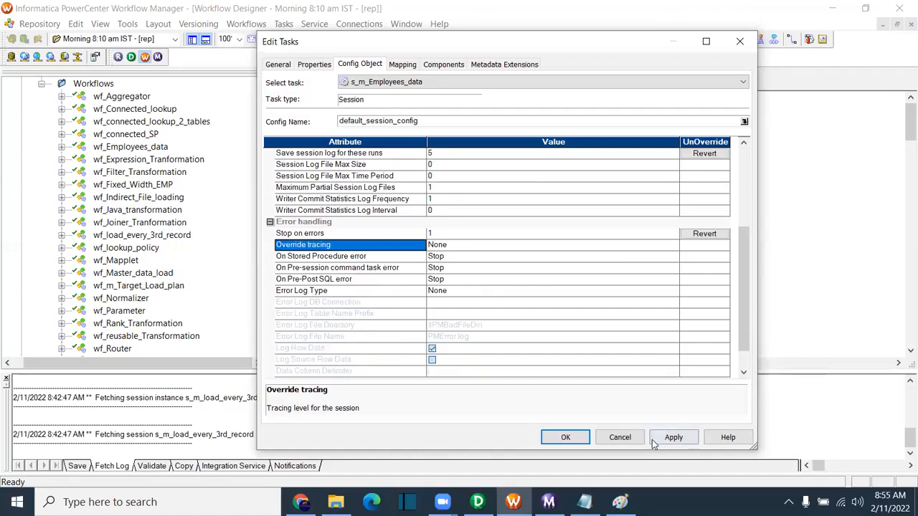
{"action": "left_click", "coordinate": [619, 436]}
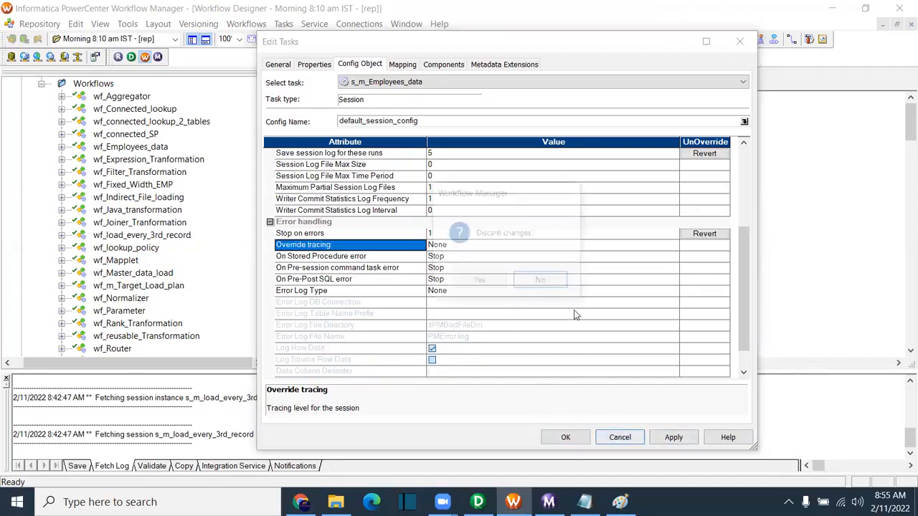
{"action": "left_click", "coordinate": [481, 286]}
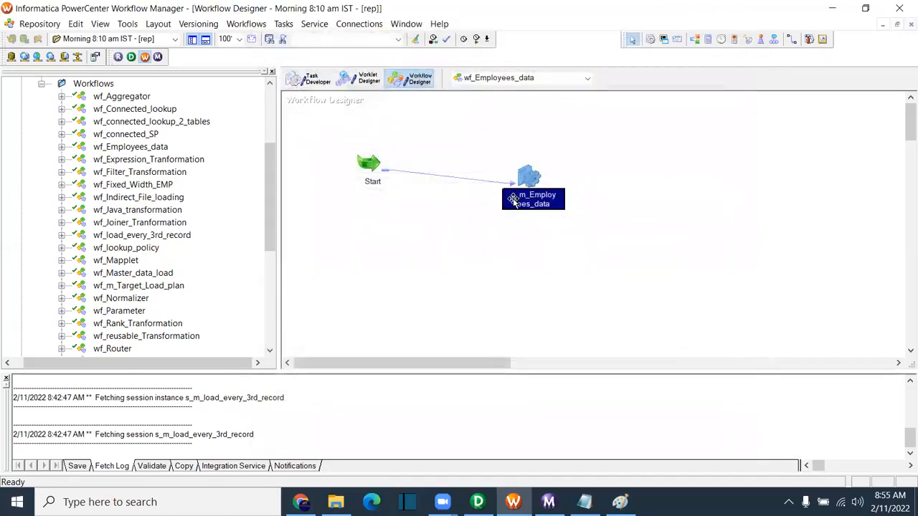
Step: Set s_m_Employees_data's Override tracing to Verbose Data, leaving Error Log Type at None
{"action": "double_click", "coordinate": [528, 179]}
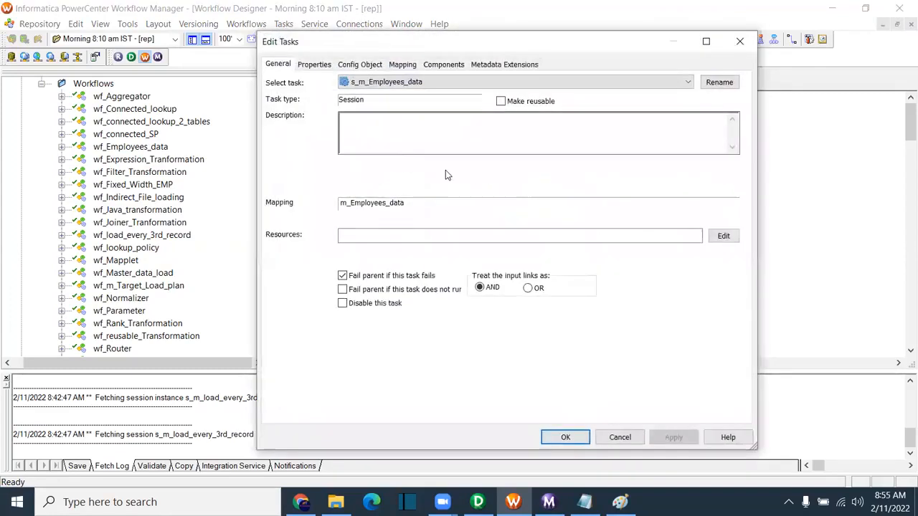
{"action": "left_click", "coordinate": [403, 65]}
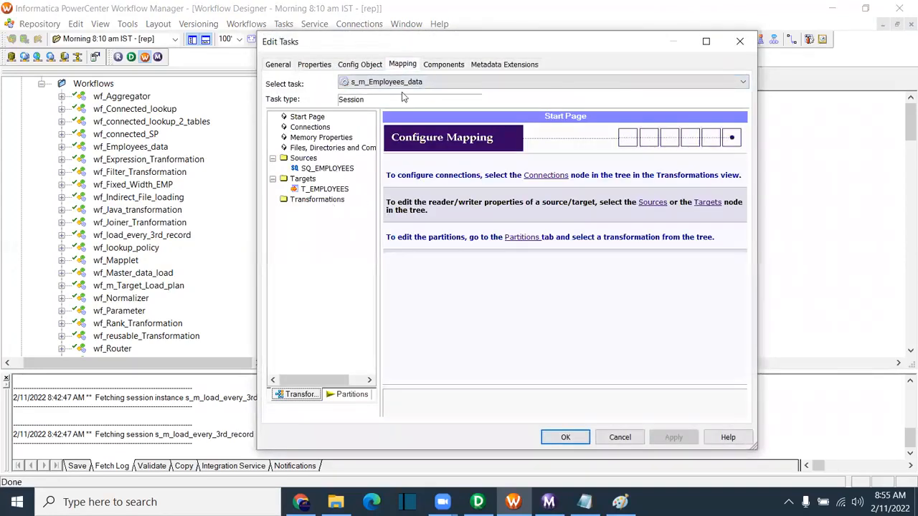
{"action": "left_click", "coordinate": [360, 66]}
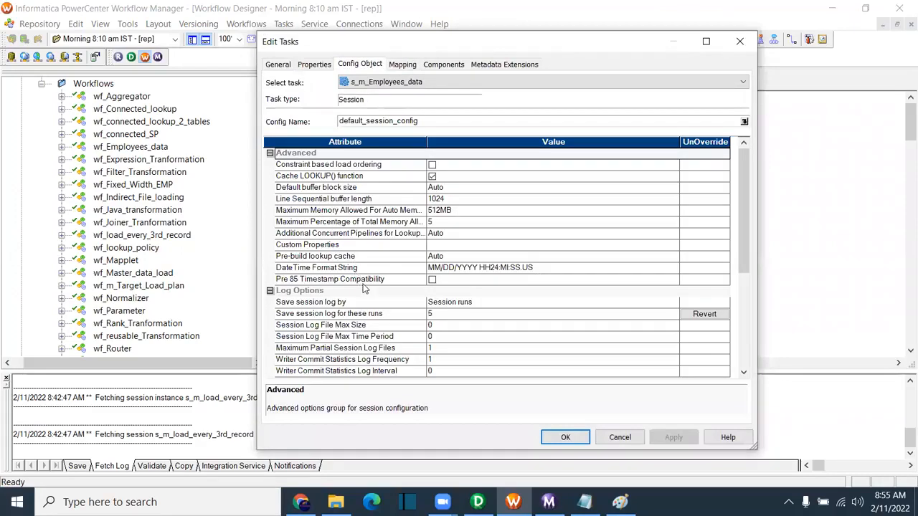
{"action": "scroll", "coordinate": [364, 288], "scroll_direction": "down", "scroll_amount": 6}
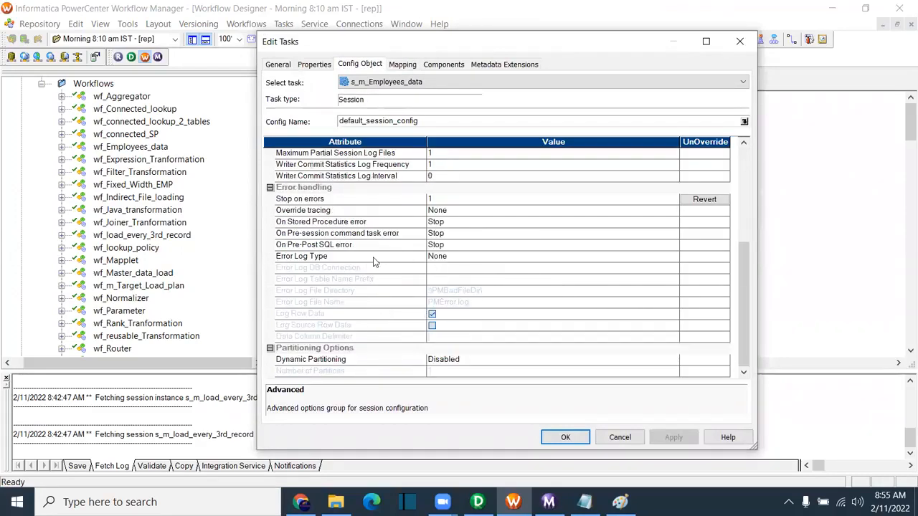
{"action": "left_click", "coordinate": [449, 258]}
{"action": "left_click", "coordinate": [449, 258]}
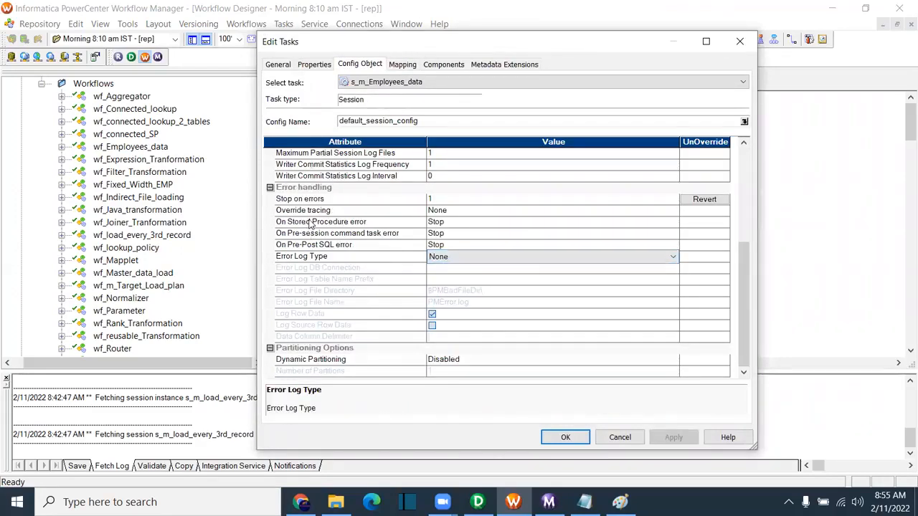
{"action": "left_click", "coordinate": [459, 213]}
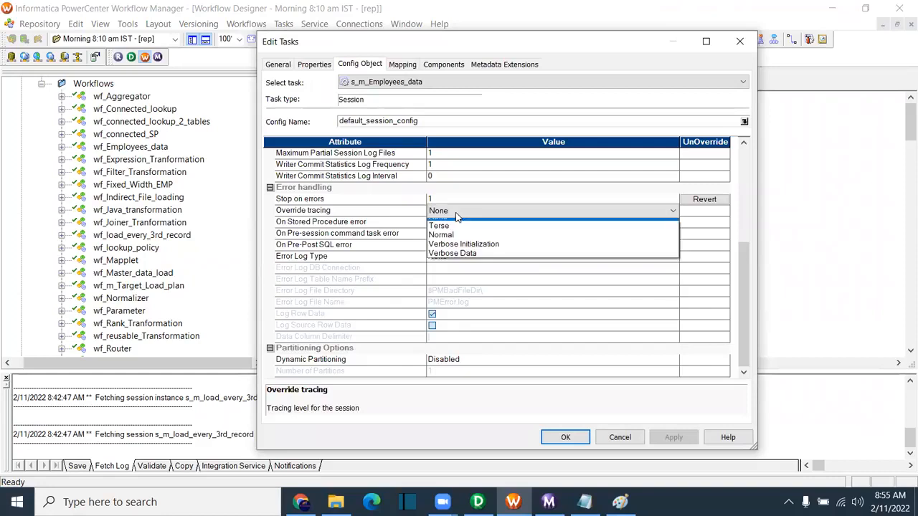
{"action": "left_click", "coordinate": [473, 261]}
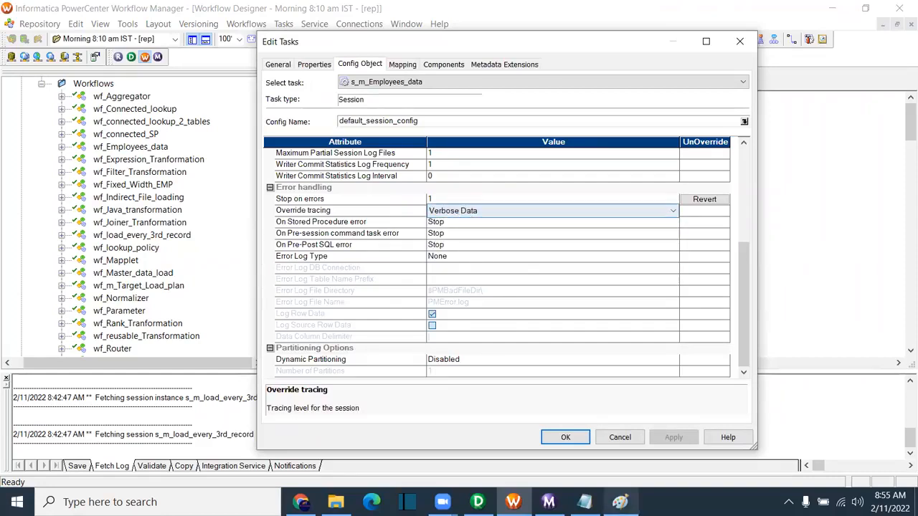
{"action": "left_click", "coordinate": [565, 437]}
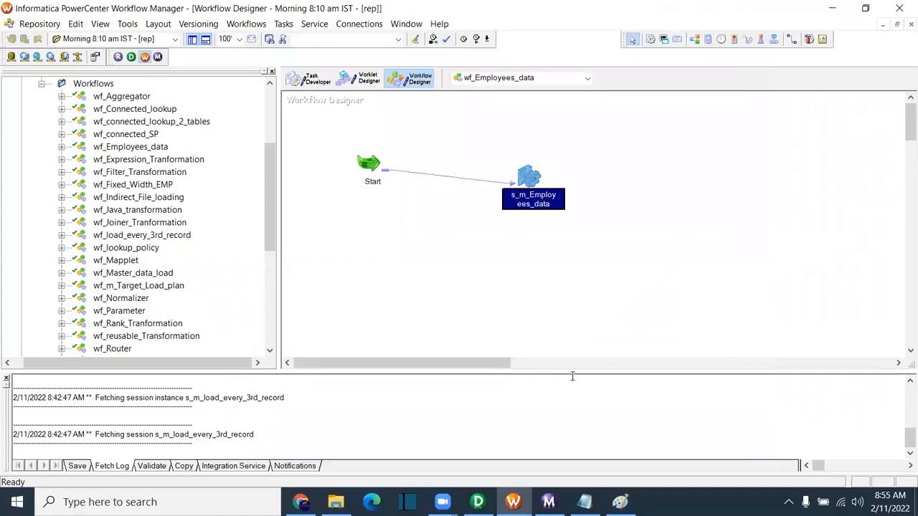
Step: Save the workflow to the repository and start wf_Employees_data
{"action": "key", "text": "ctrl+s"}
{"action": "right_click", "coordinate": [442, 230]}
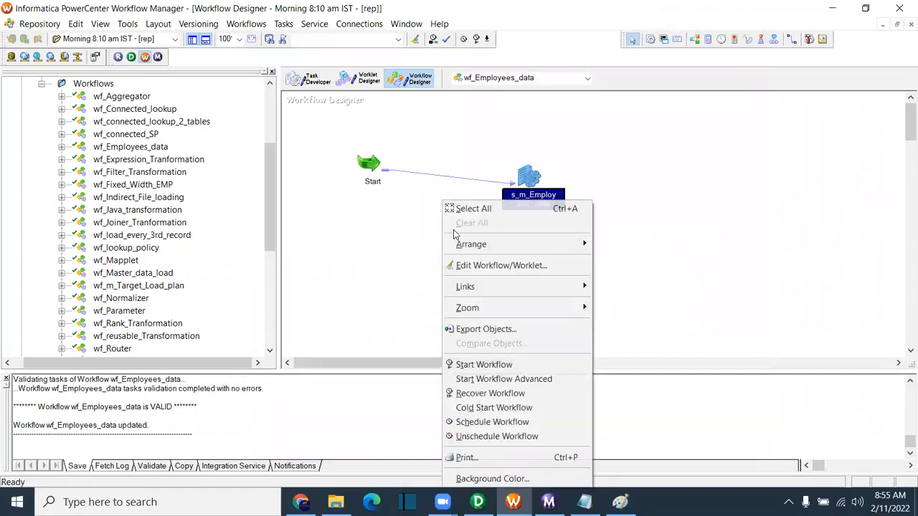
{"action": "left_click", "coordinate": [491, 366]}
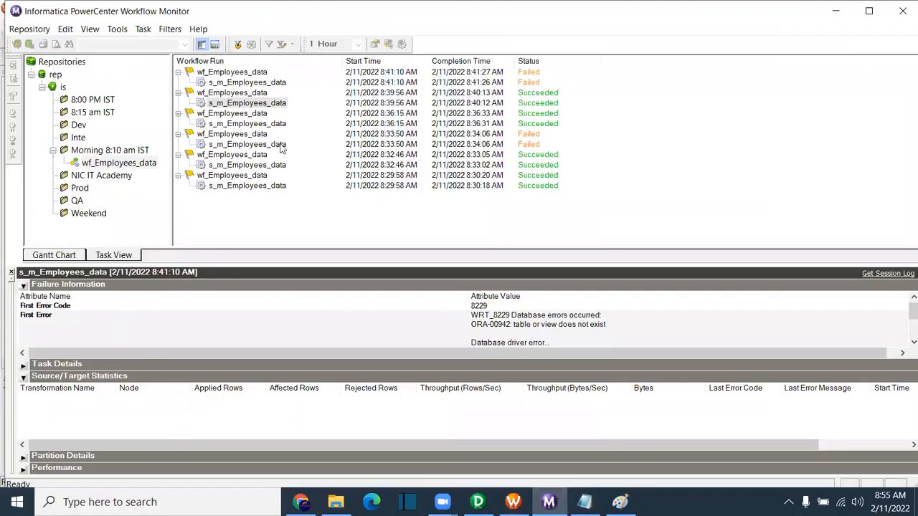
Step: Show wf_Employees_data's runs and select the new running s_m_Employees_data run
{"action": "left_click", "coordinate": [120, 175]}
{"action": "left_click", "coordinate": [119, 164]}
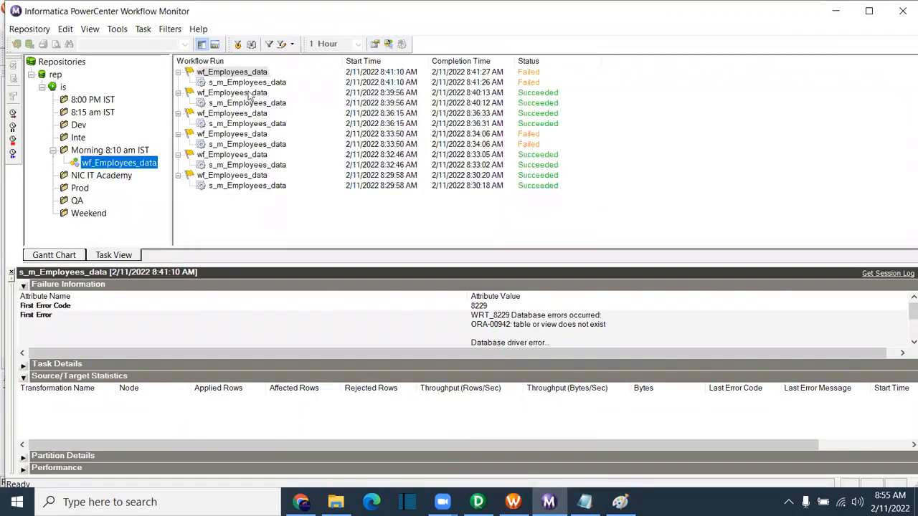
{"action": "left_click", "coordinate": [252, 83]}
{"action": "left_click", "coordinate": [253, 83]}
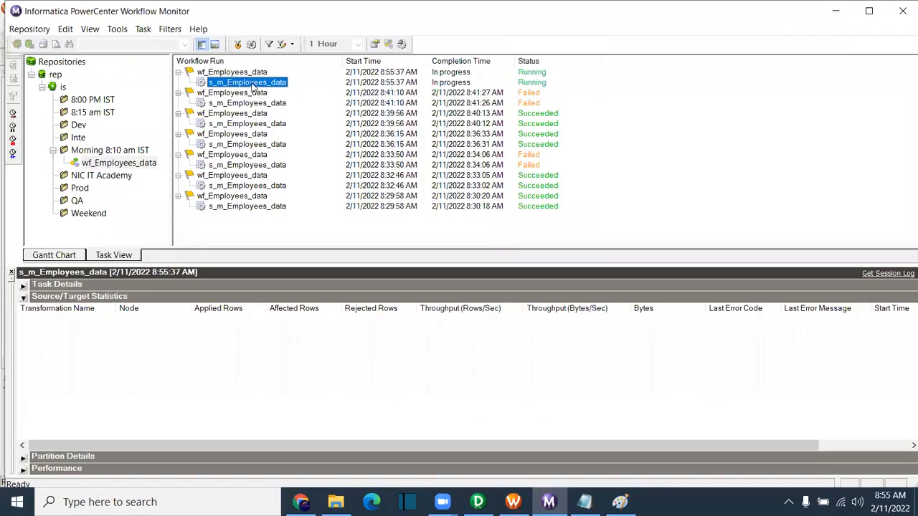
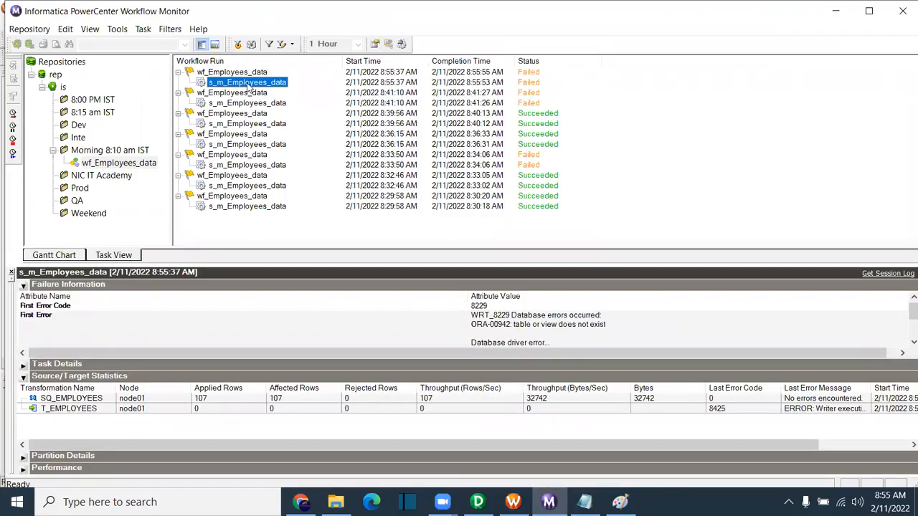
Step: Open the session log for the latest failed s_m_Employees_data run (ORA-00942)
{"action": "right_click", "coordinate": [248, 84]}
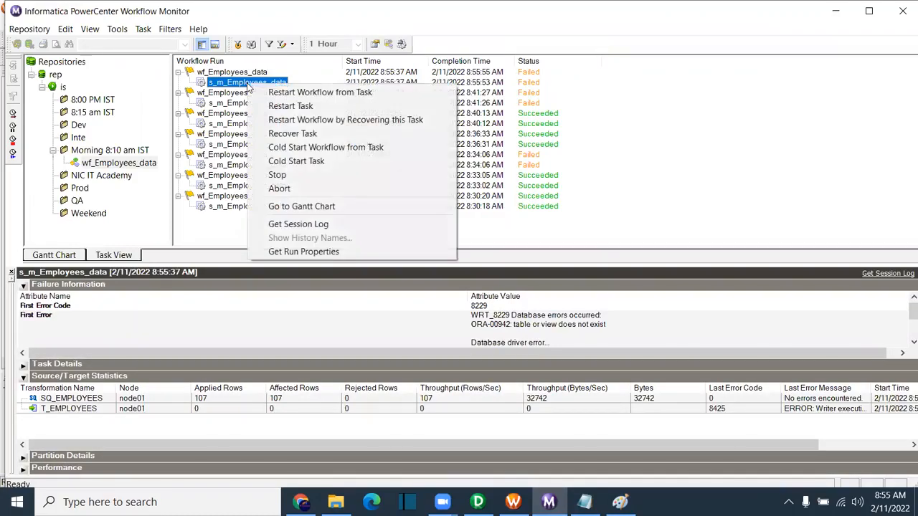
{"action": "left_click", "coordinate": [329, 224]}
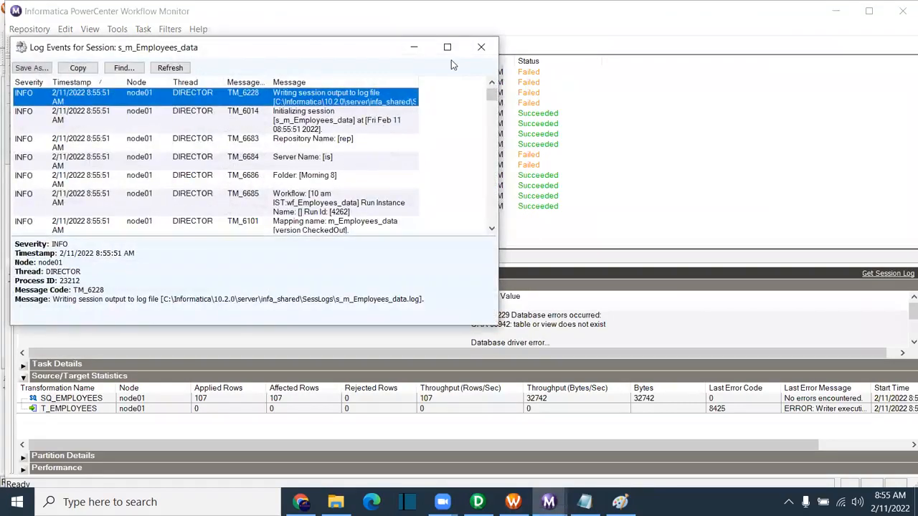
Step: Maximize the Log Events window and inspect the T_EMPLOYEES row definition entry
{"action": "left_click", "coordinate": [451, 47]}
{"action": "scroll", "coordinate": [242, 269], "scroll_direction": "down", "scroll_amount": 10}
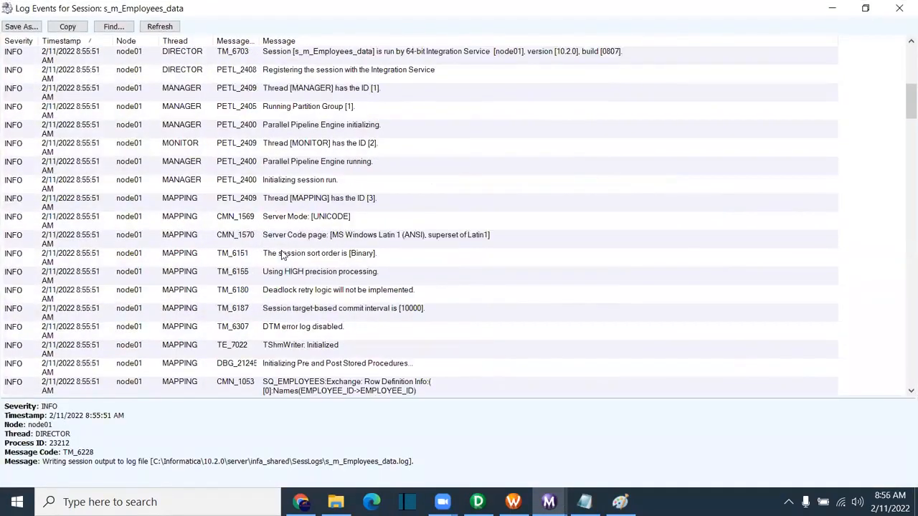
{"action": "scroll", "coordinate": [282, 256], "scroll_direction": "down", "scroll_amount": 5}
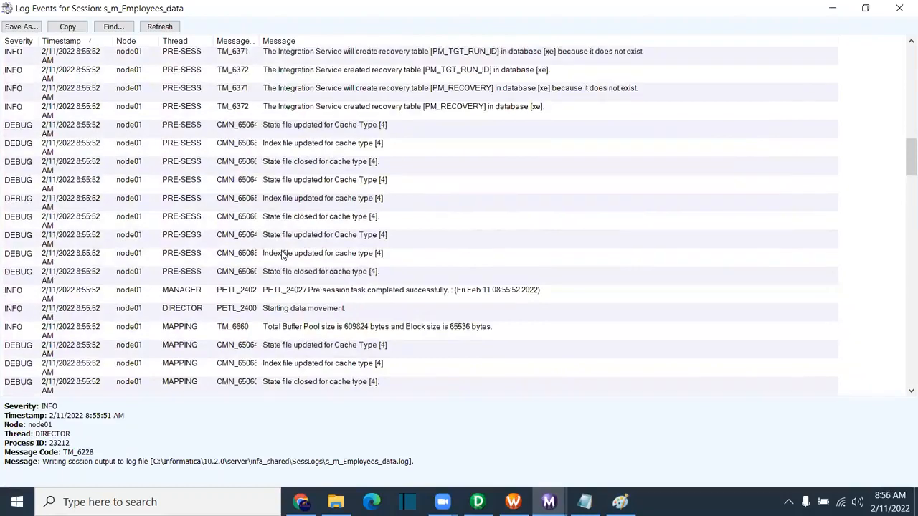
{"action": "scroll", "coordinate": [281, 256], "scroll_direction": "up", "scroll_amount": 5}
{"action": "scroll", "coordinate": [286, 258], "scroll_direction": "down", "scroll_amount": 10}
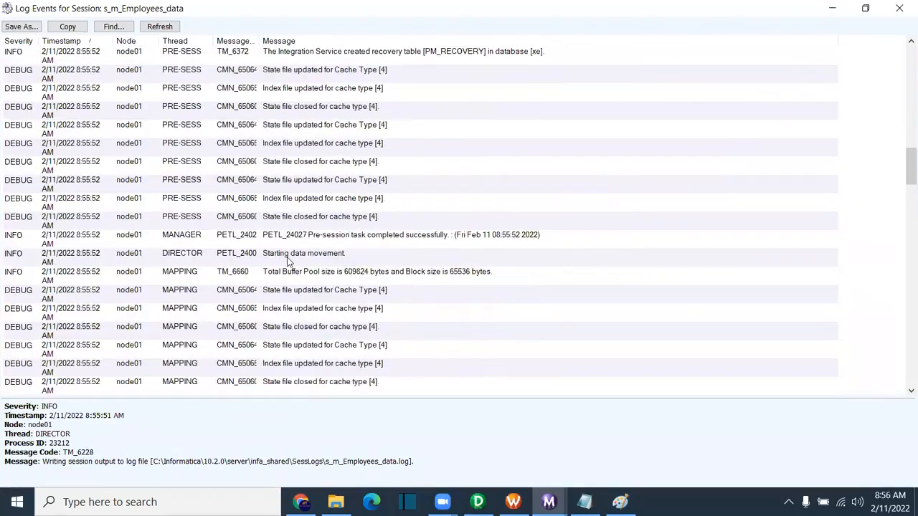
{"action": "scroll", "coordinate": [289, 262], "scroll_direction": "down", "scroll_amount": 2}
{"action": "left_click", "coordinate": [294, 258]}
{"action": "scroll", "coordinate": [459, 282], "scroll_direction": "down", "scroll_amount": 6}
{"action": "scroll", "coordinate": [459, 282], "scroll_direction": "down", "scroll_amount": 10}
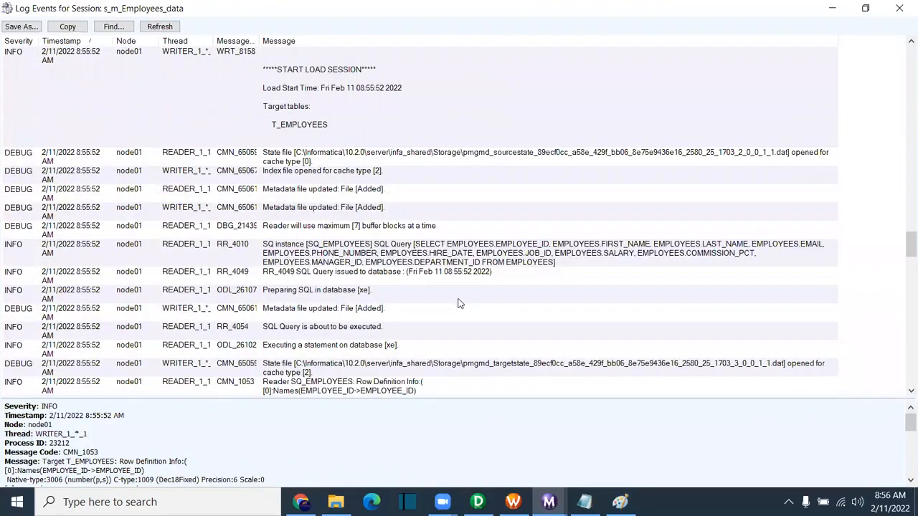
{"action": "scroll", "coordinate": [460, 303], "scroll_direction": "down", "scroll_amount": 5}
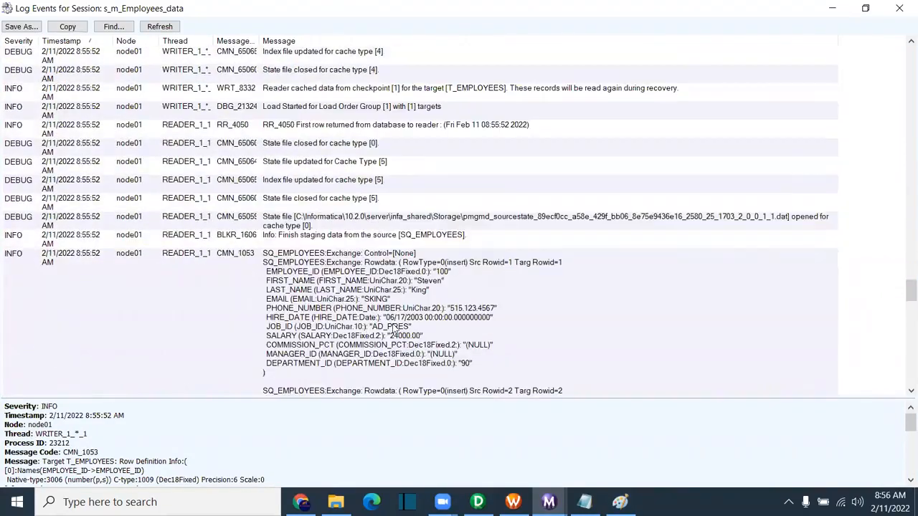
Step: Read the SQ_EMPLOYEES row data entry details, then close the session log
{"action": "left_click", "coordinate": [513, 329]}
{"action": "scroll", "coordinate": [649, 330], "scroll_direction": "down", "scroll_amount": 1}
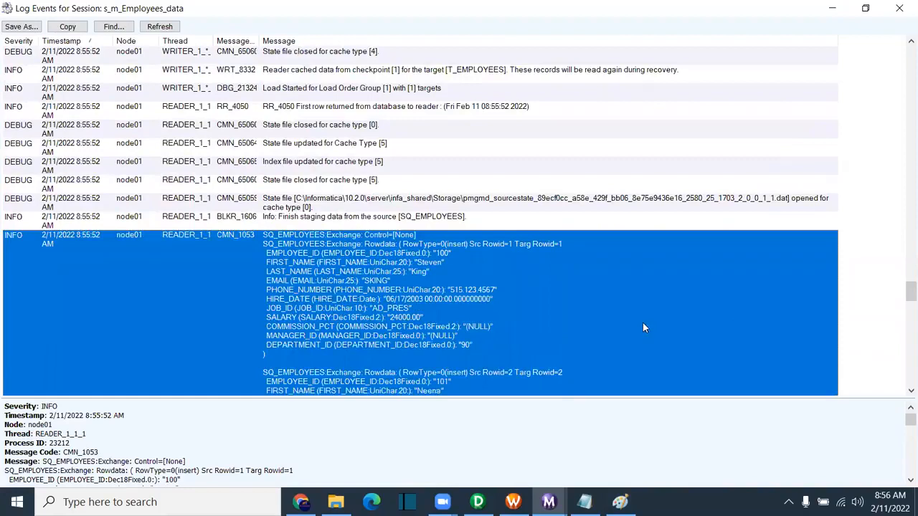
{"action": "scroll", "coordinate": [564, 273], "scroll_direction": "down", "scroll_amount": 1}
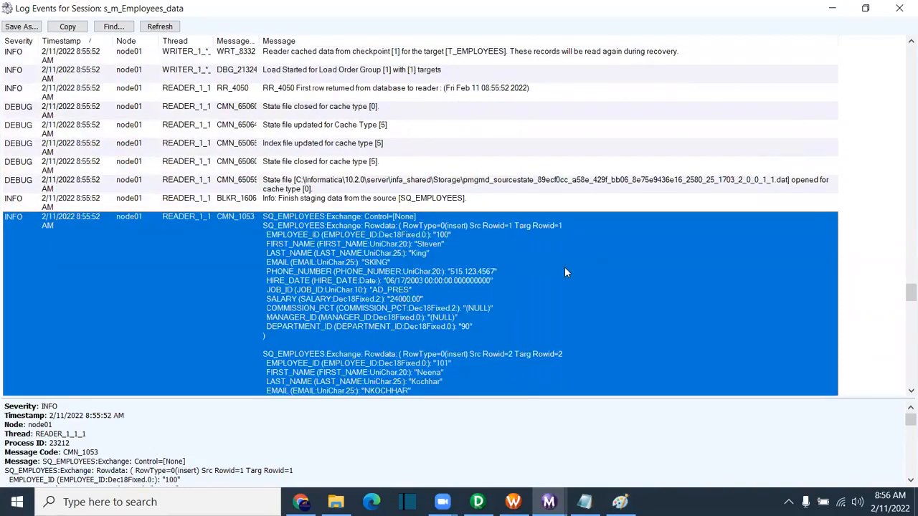
{"action": "scroll", "coordinate": [220, 436], "scroll_direction": "down", "scroll_amount": 7}
{"action": "scroll", "coordinate": [220, 436], "scroll_direction": "down", "scroll_amount": 20}
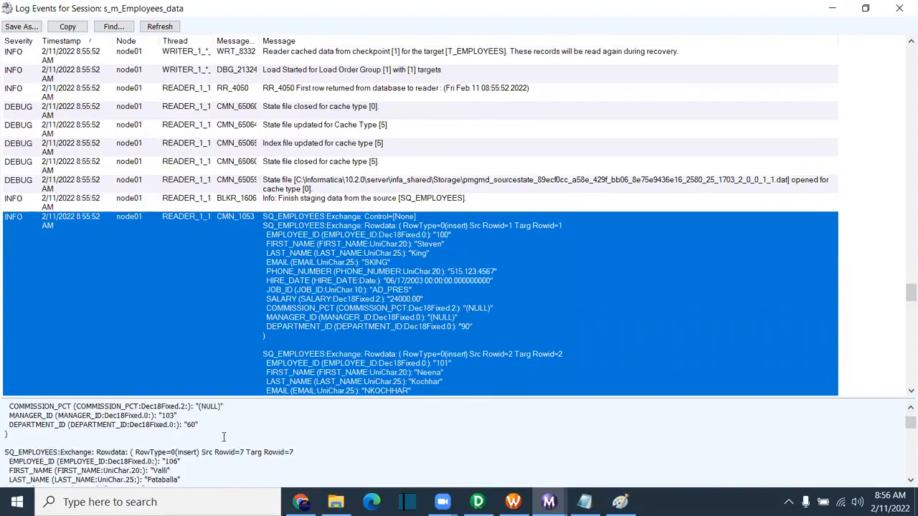
{"action": "scroll", "coordinate": [333, 451], "scroll_direction": "down", "scroll_amount": 18}
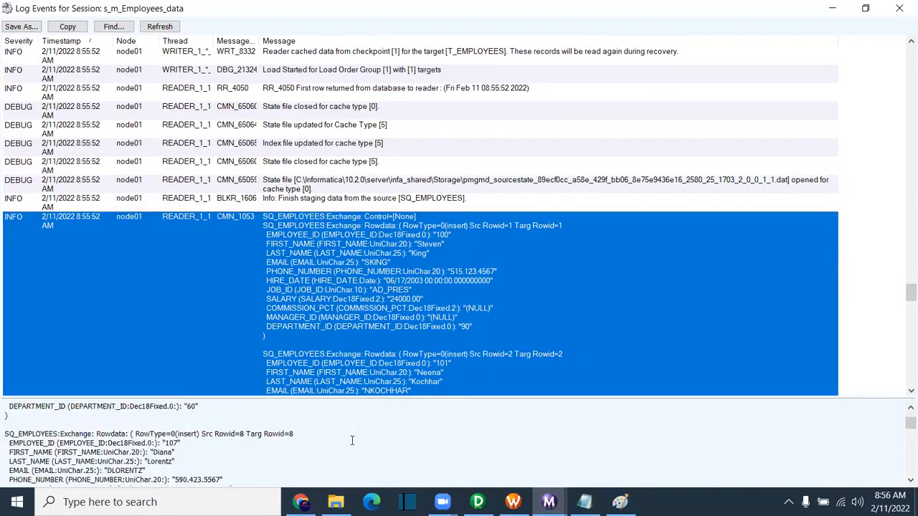
{"action": "scroll", "coordinate": [333, 452], "scroll_direction": "down", "scroll_amount": 14}
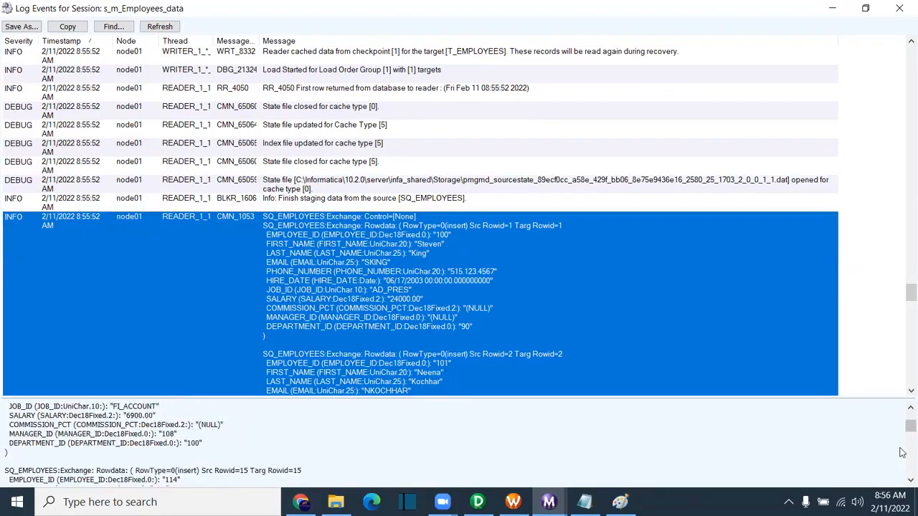
{"action": "left_click_drag", "start_coordinate": [902, 429], "coordinate": [903, 479]}
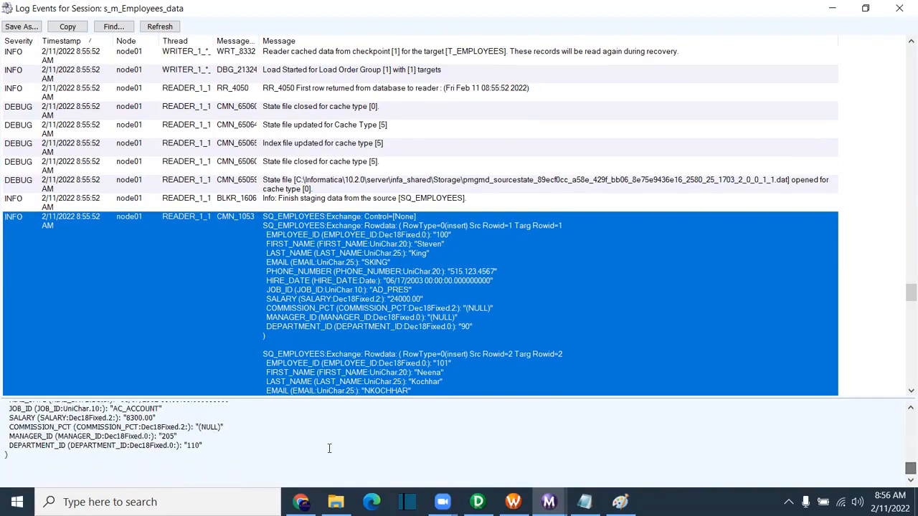
{"action": "left_click", "coordinate": [372, 359]}
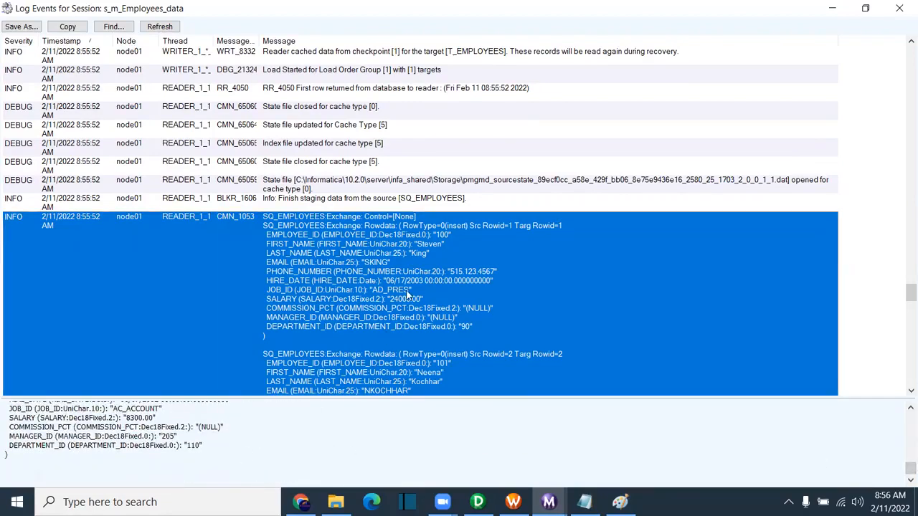
{"action": "left_click", "coordinate": [901, 8]}
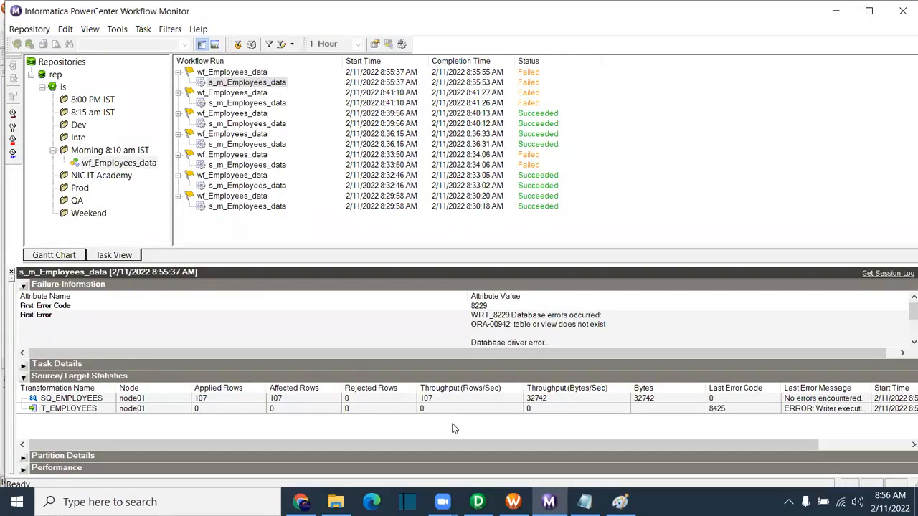
Step: Open s_m_Employees_data's settings and review Config Object options like Override tracing and On Stored Procedure error
{"action": "left_click", "coordinate": [512, 502]}
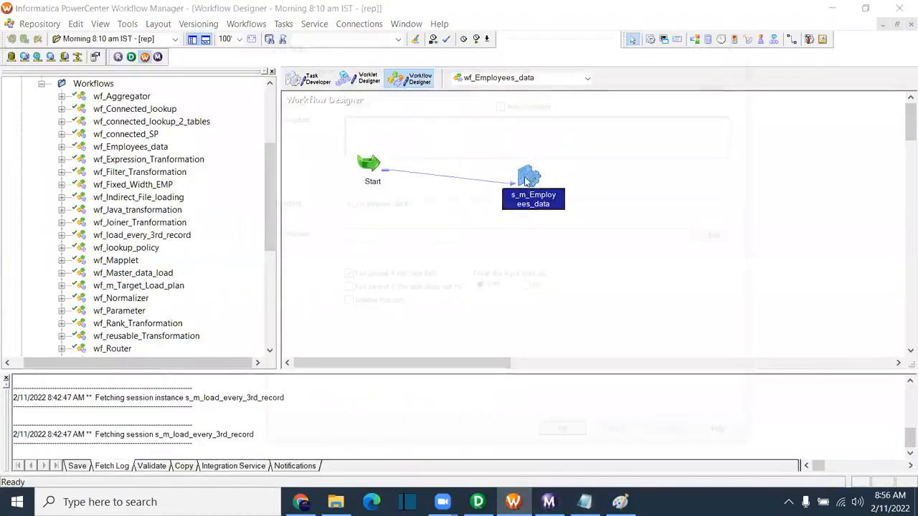
{"action": "double_click", "coordinate": [534, 181]}
{"action": "left_click", "coordinate": [402, 65]}
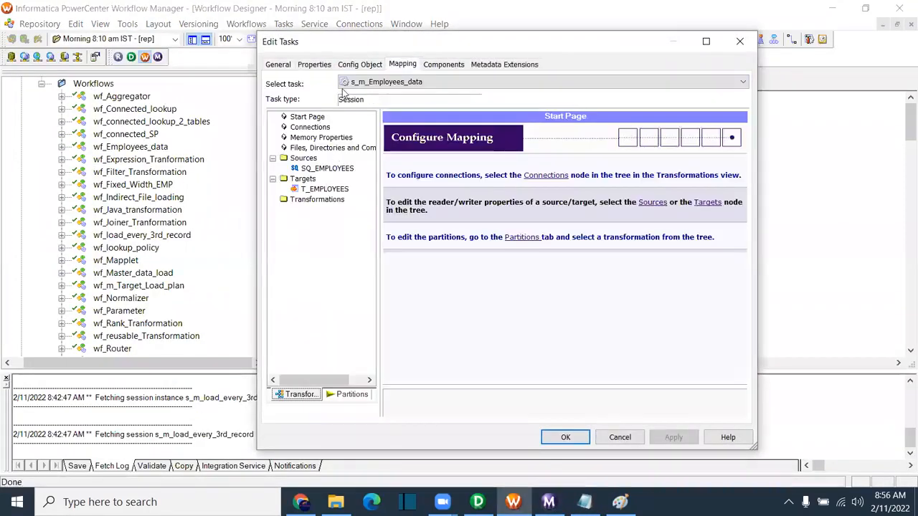
{"action": "left_click", "coordinate": [364, 64]}
{"action": "scroll", "coordinate": [416, 270], "scroll_direction": "down", "scroll_amount": 3}
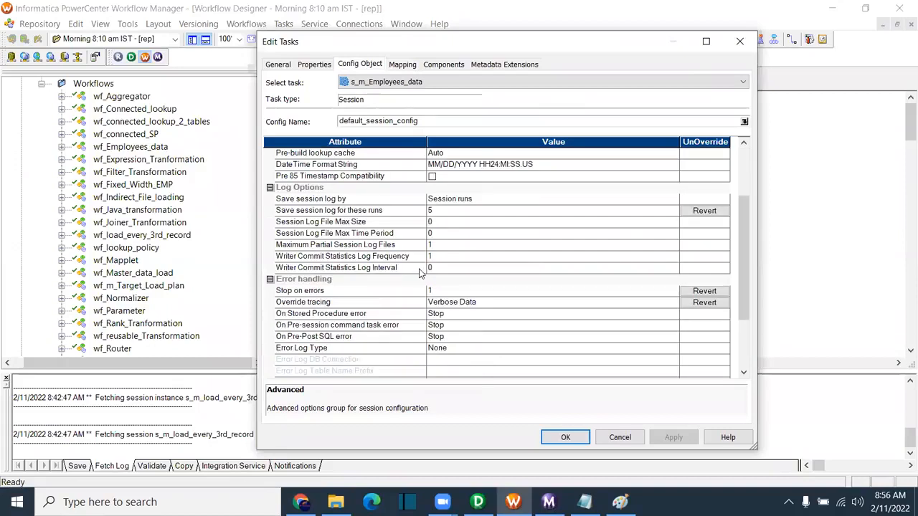
{"action": "left_click", "coordinate": [326, 304]}
{"action": "scroll", "coordinate": [451, 326], "scroll_direction": "down", "scroll_amount": 2}
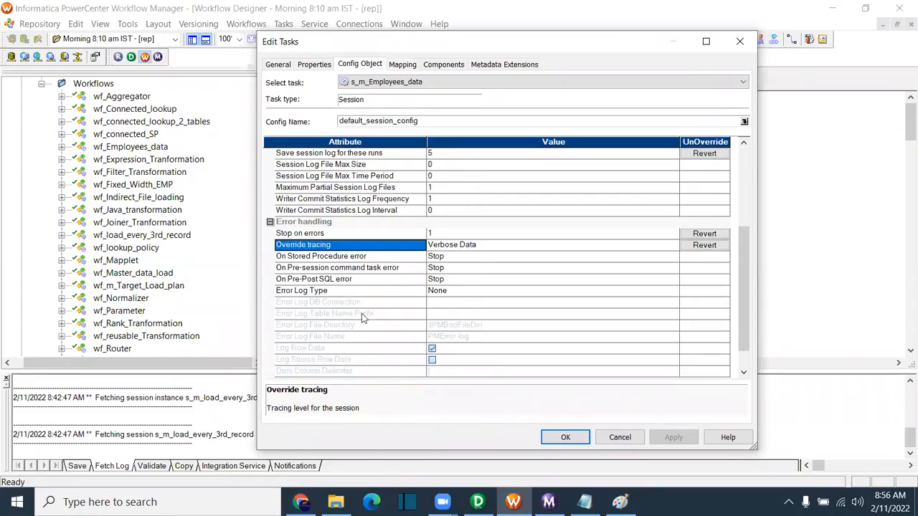
{"action": "left_click", "coordinate": [348, 258]}
{"action": "scroll", "coordinate": [443, 291], "scroll_direction": "down", "scroll_amount": 1}
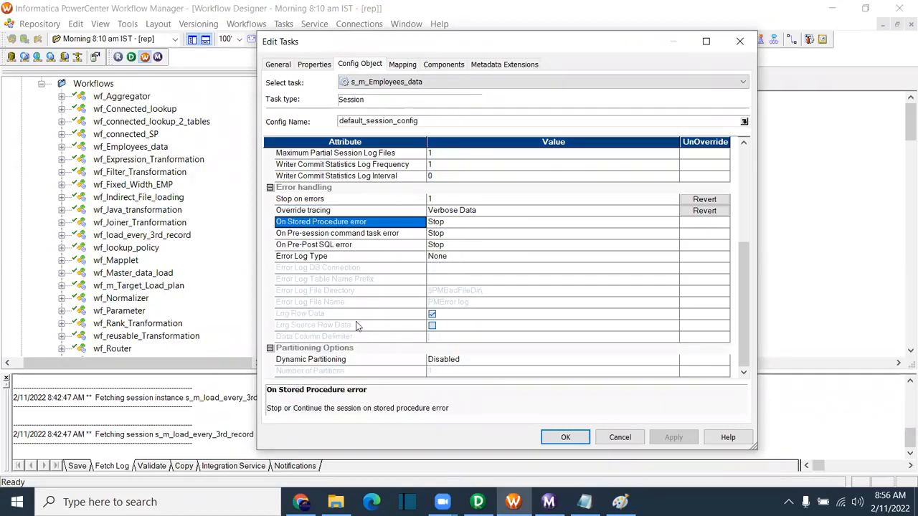
Step: Review the Mapping tab's connections, memory and files settings, then close without changes
{"action": "left_click", "coordinate": [402, 64]}
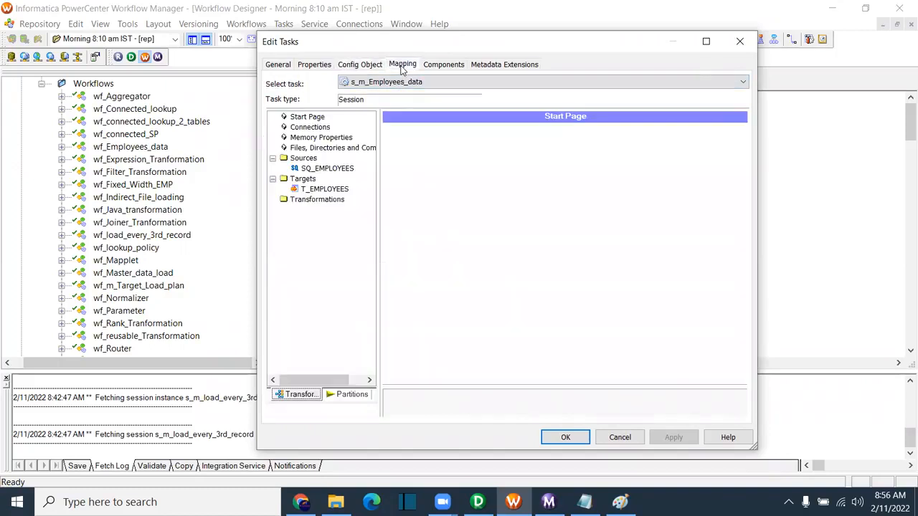
{"action": "left_click", "coordinate": [312, 128]}
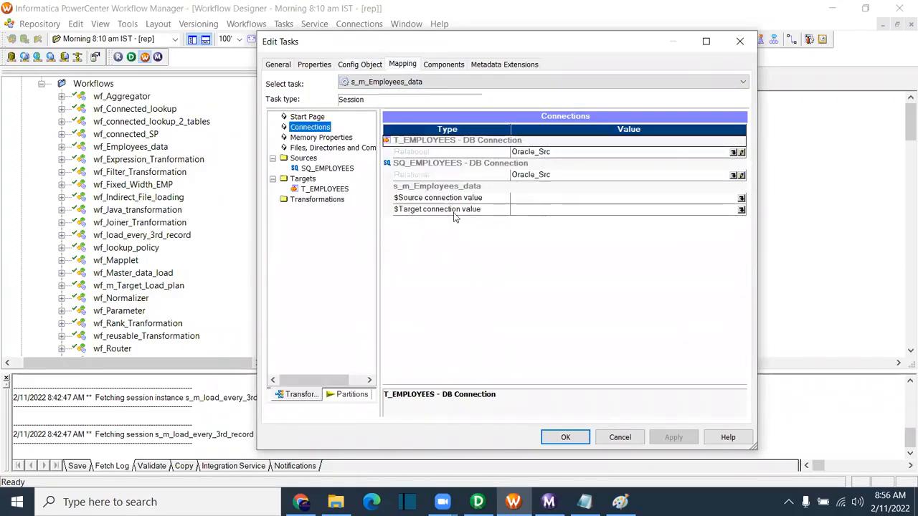
{"action": "left_click", "coordinate": [319, 139]}
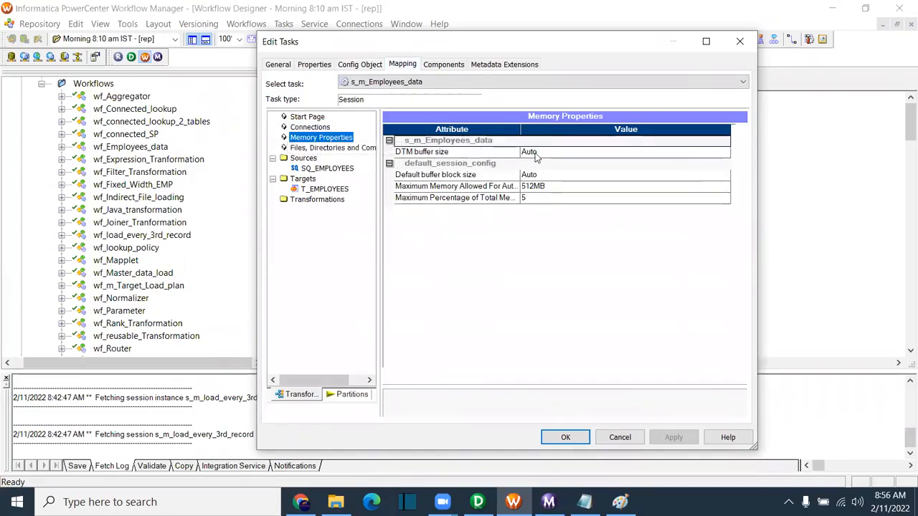
{"action": "left_click", "coordinate": [325, 147]}
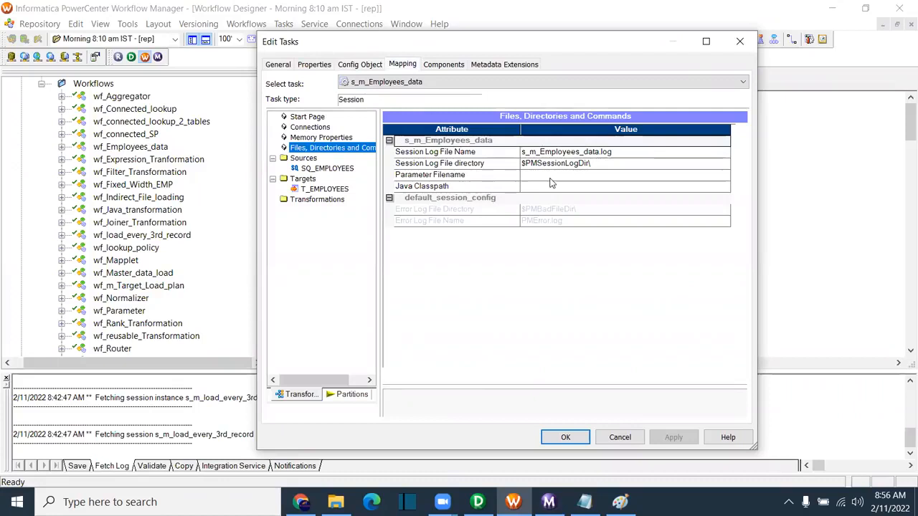
{"action": "left_click", "coordinate": [467, 178]}
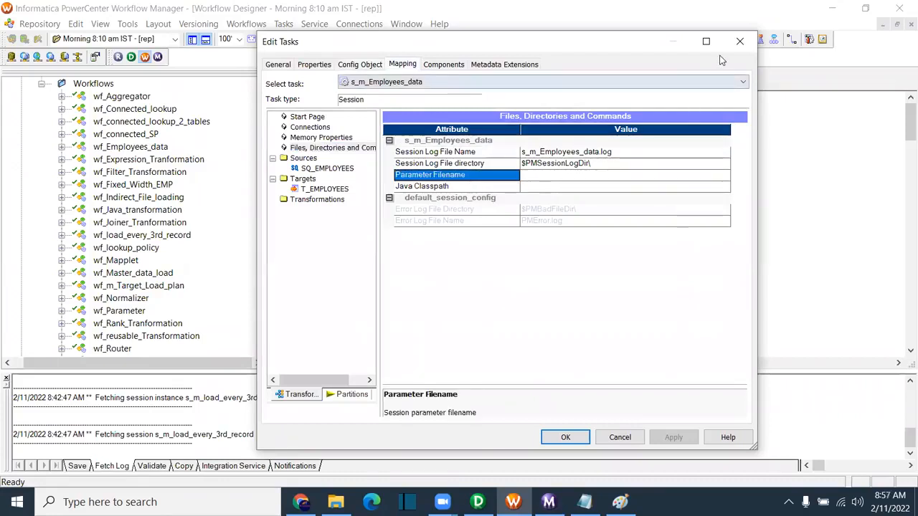
{"action": "left_click", "coordinate": [739, 44]}
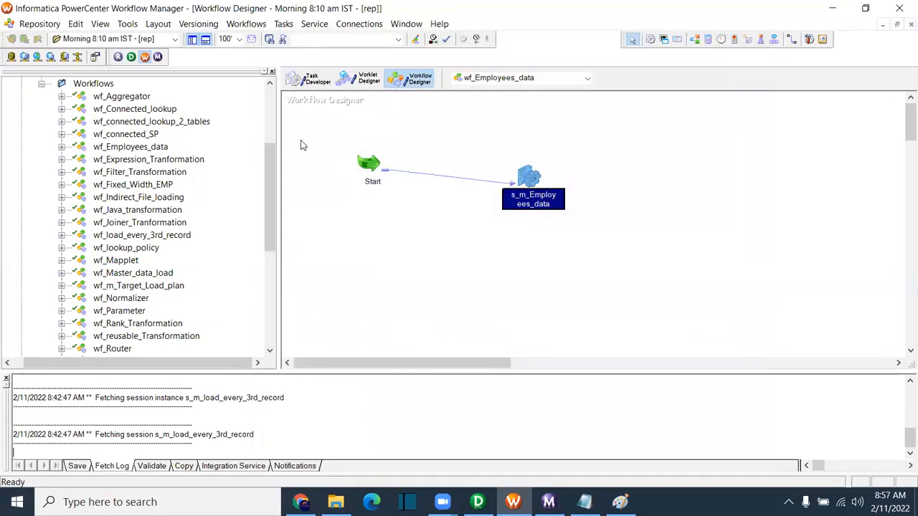
Step: Open wf_Employees_data's Edit Workflow dialog and check its integration service without changing it
{"action": "left_click", "coordinate": [250, 28]}
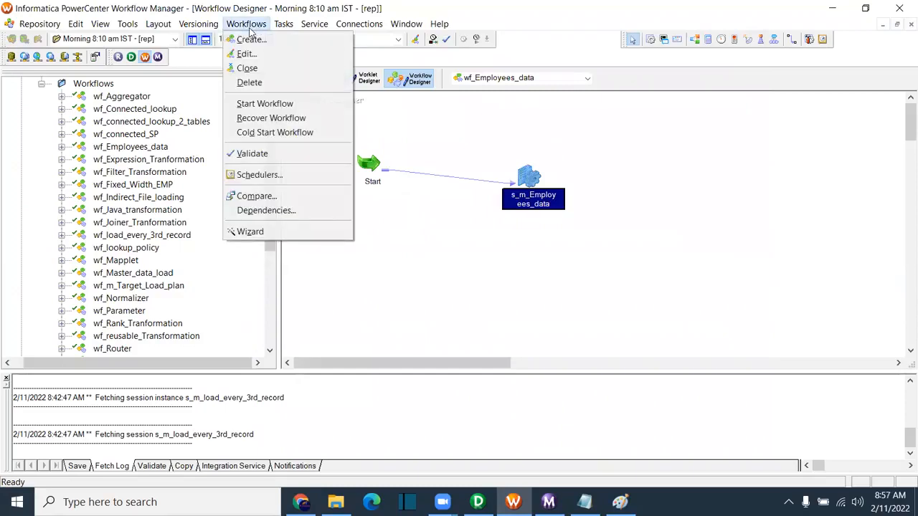
{"action": "left_click", "coordinate": [246, 54]}
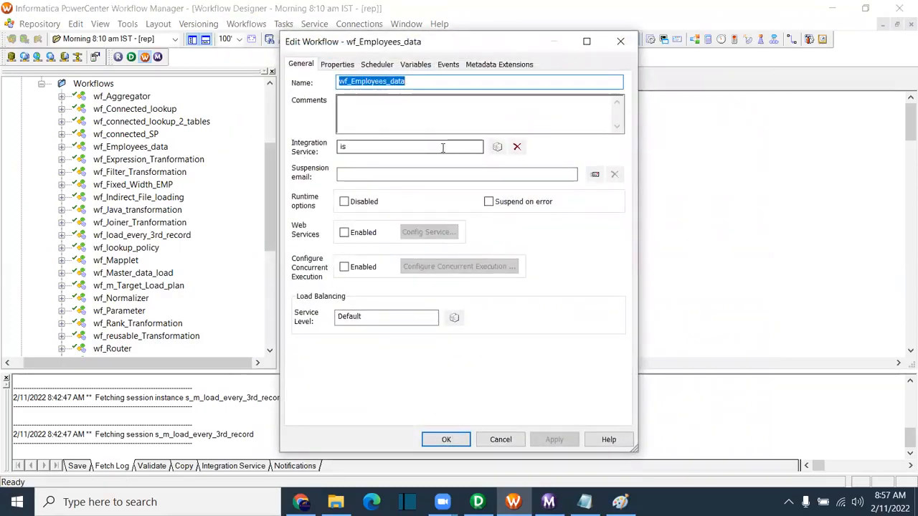
{"action": "left_click_drag", "start_coordinate": [363, 148], "coordinate": [333, 148]}
{"action": "left_click", "coordinate": [376, 147]}
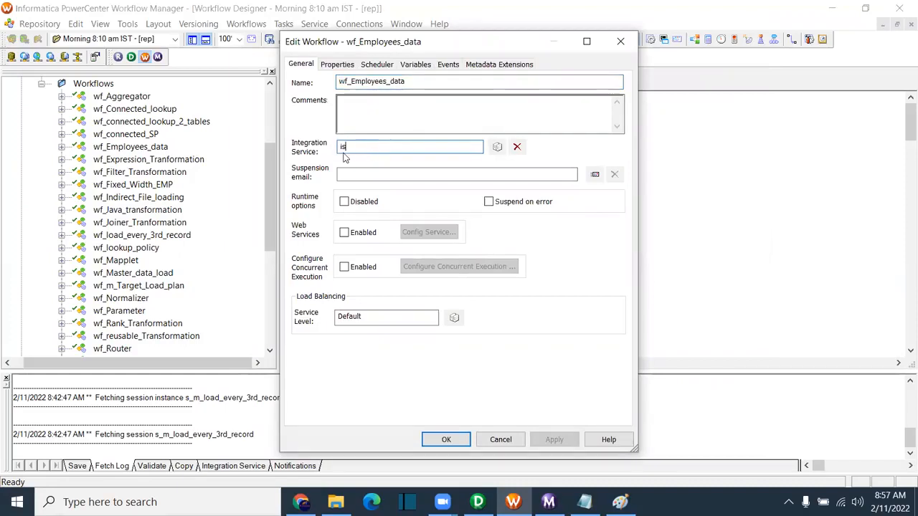
{"action": "left_click", "coordinate": [496, 147]}
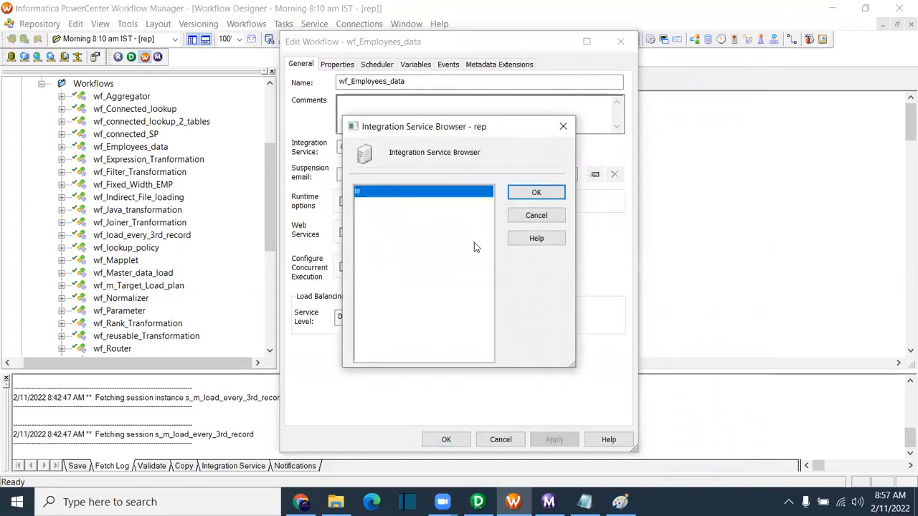
{"action": "left_click", "coordinate": [511, 219]}
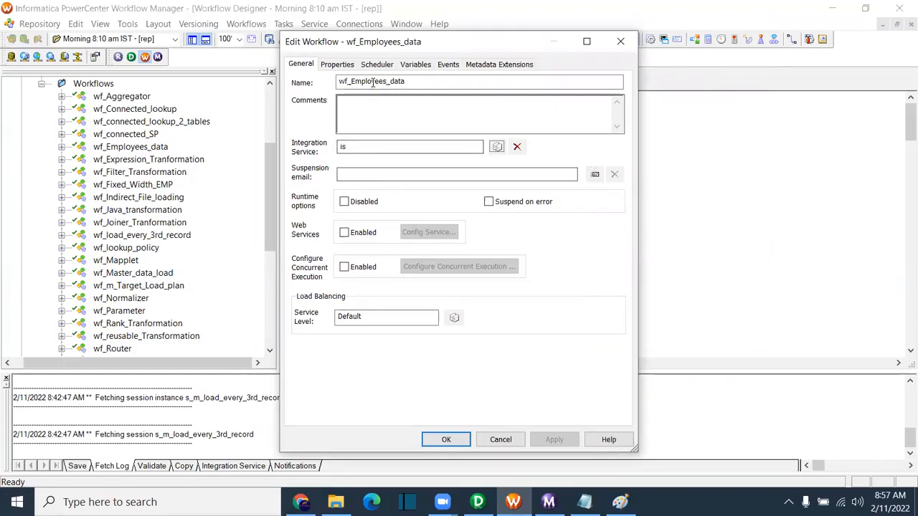
Step: Review the Parameter Filename, log file name, $PMWorkflowLogDir\ directory and log-run properties, then close
{"action": "left_click", "coordinate": [339, 65]}
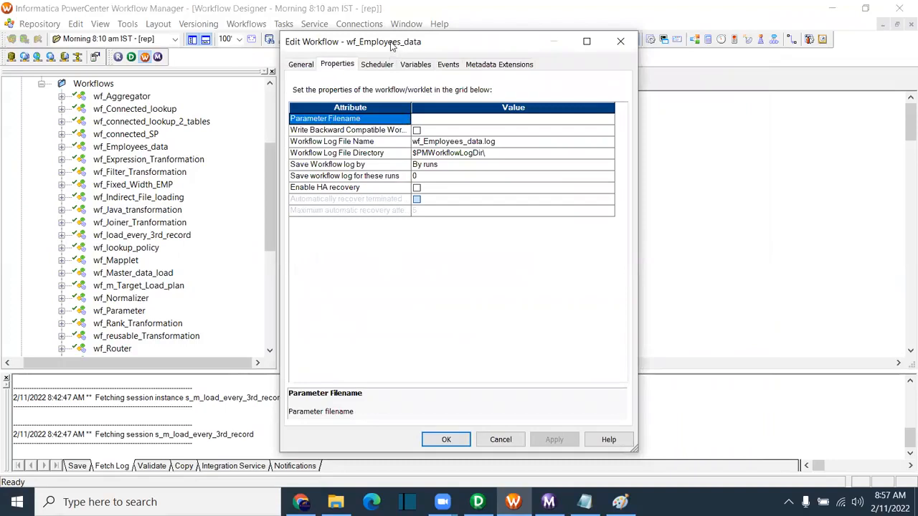
{"action": "left_click_drag", "start_coordinate": [392, 45], "coordinate": [408, 231]}
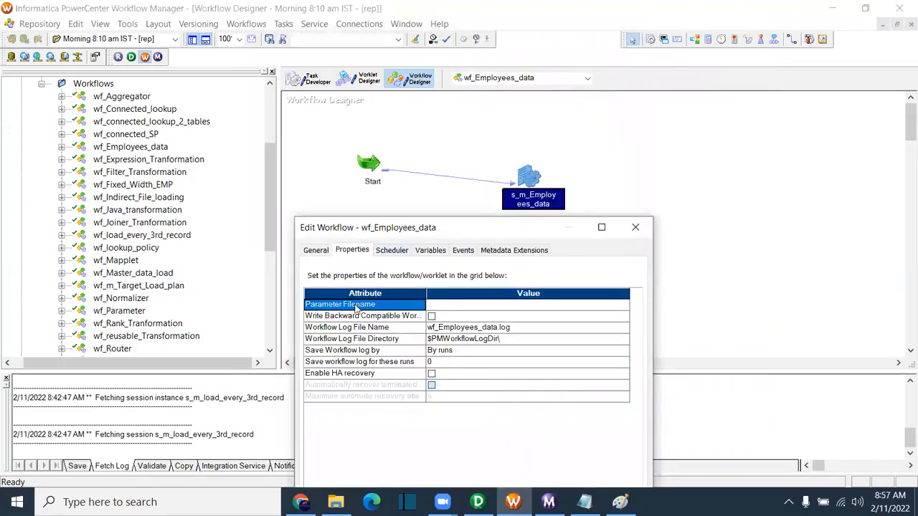
{"action": "left_click", "coordinate": [440, 309]}
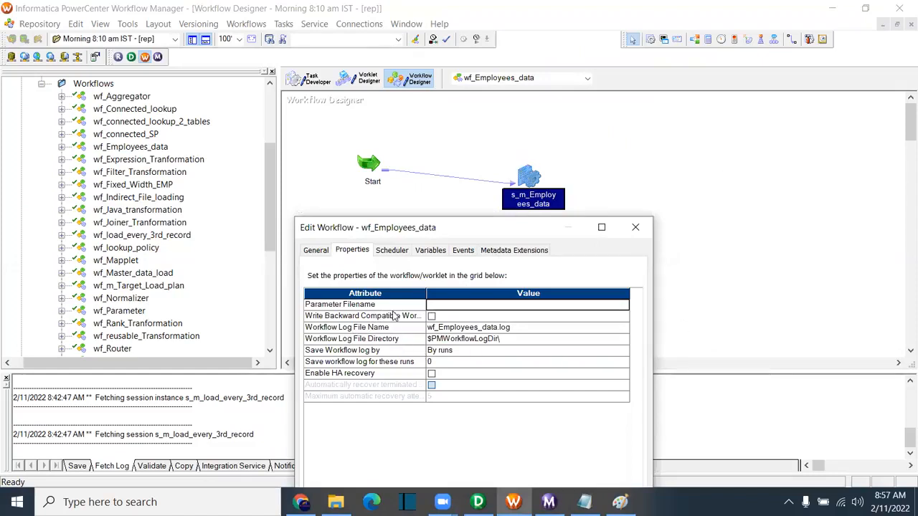
{"action": "left_click", "coordinate": [372, 306]}
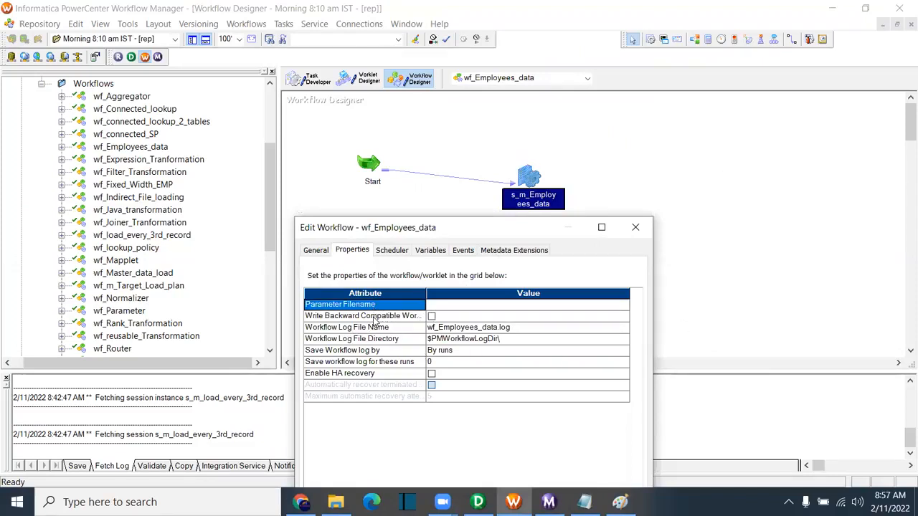
{"action": "left_click", "coordinate": [364, 317]}
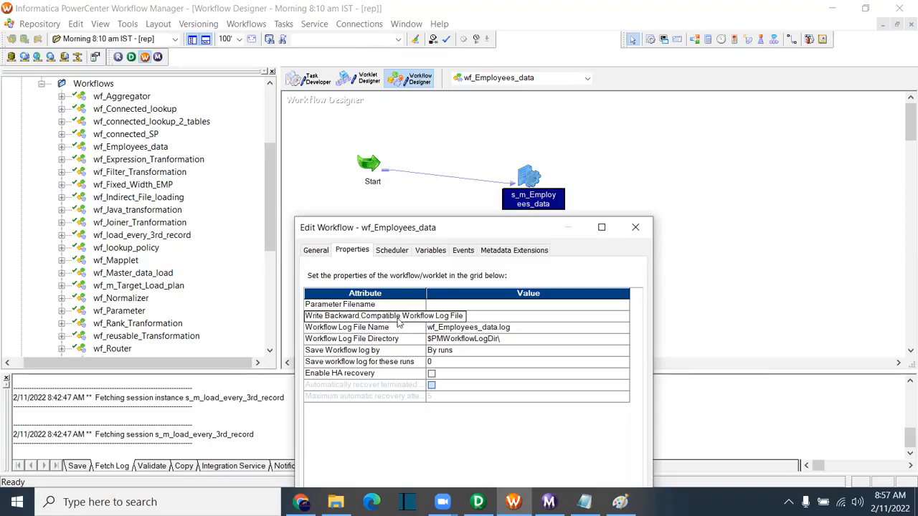
{"action": "left_click", "coordinate": [341, 329]}
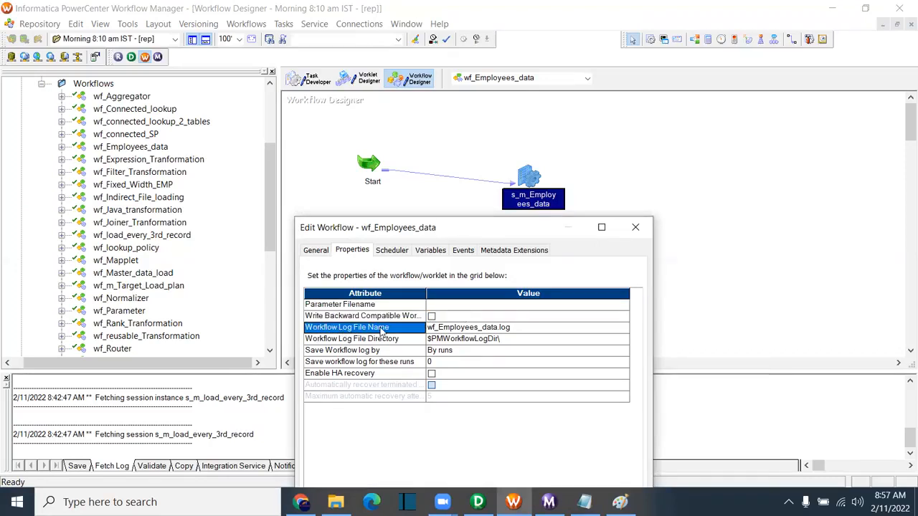
{"action": "left_click", "coordinate": [484, 328]}
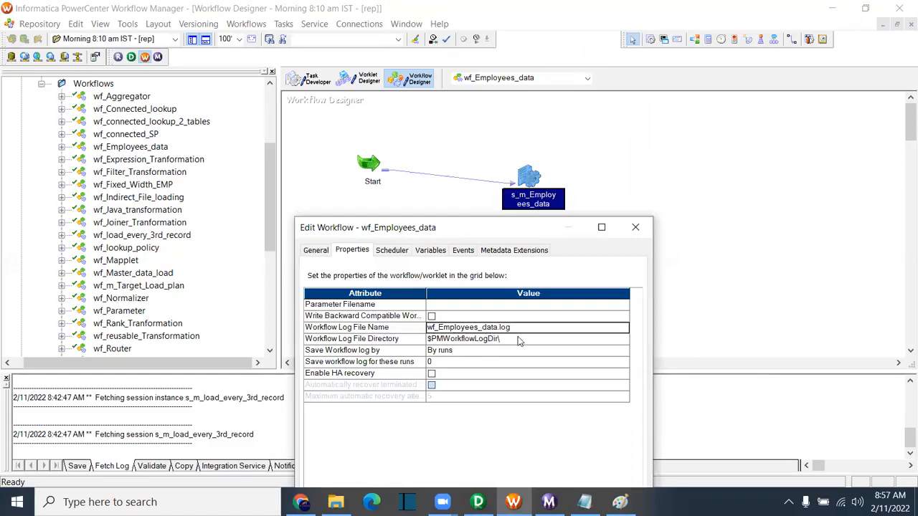
{"action": "left_click", "coordinate": [478, 339]}
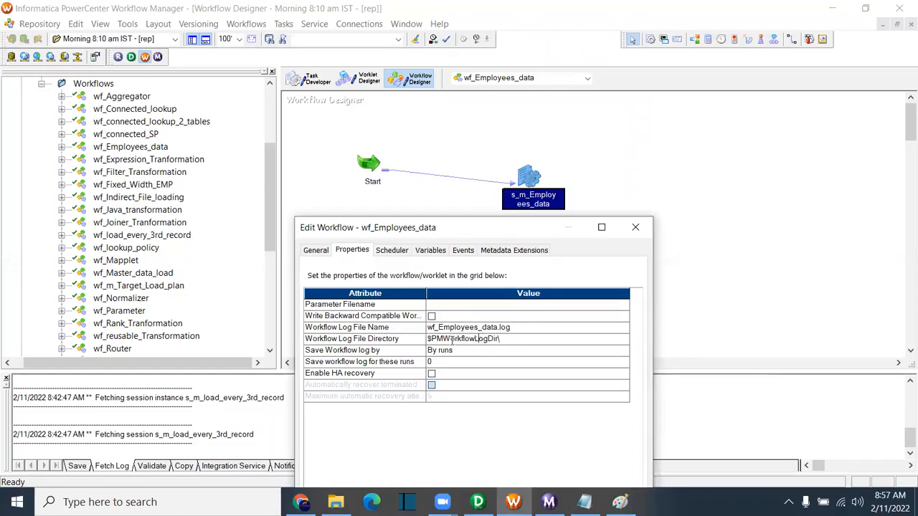
{"action": "left_click_drag", "start_coordinate": [500, 340], "coordinate": [407, 342]}
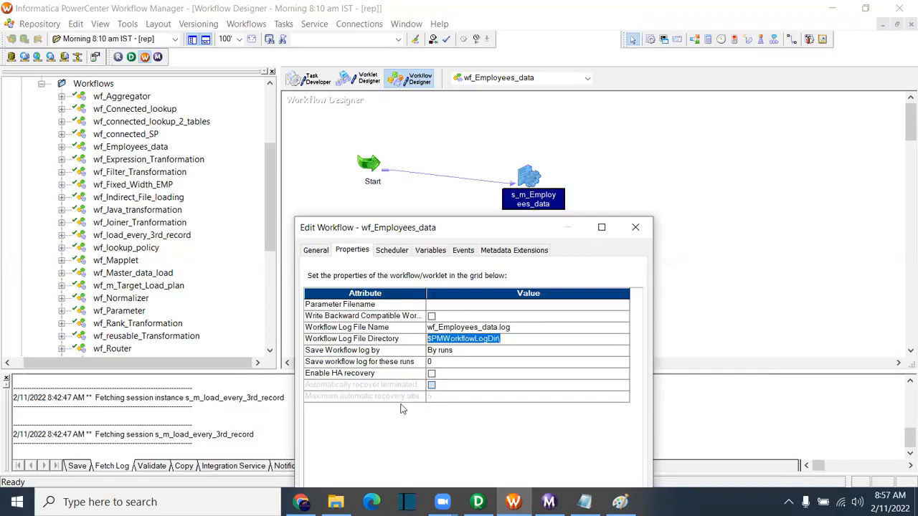
{"action": "left_click", "coordinate": [344, 363]}
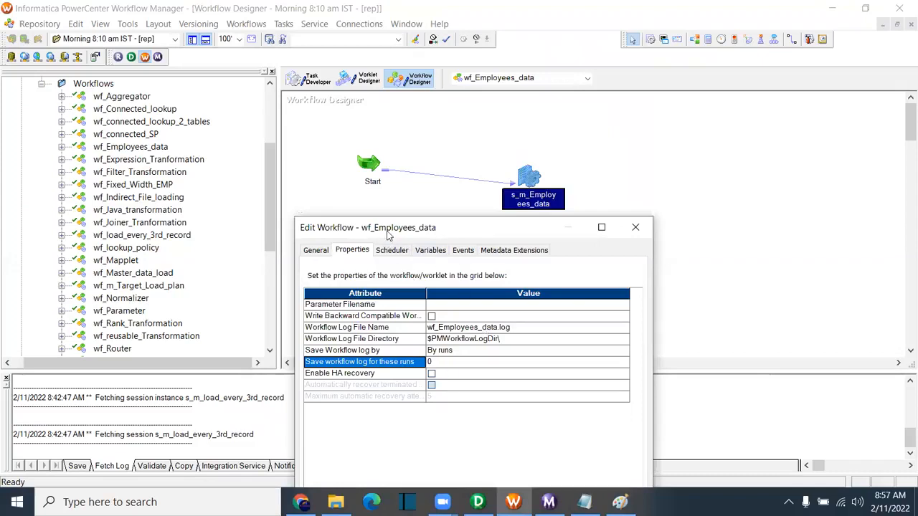
{"action": "left_click_drag", "start_coordinate": [379, 226], "coordinate": [298, 45]}
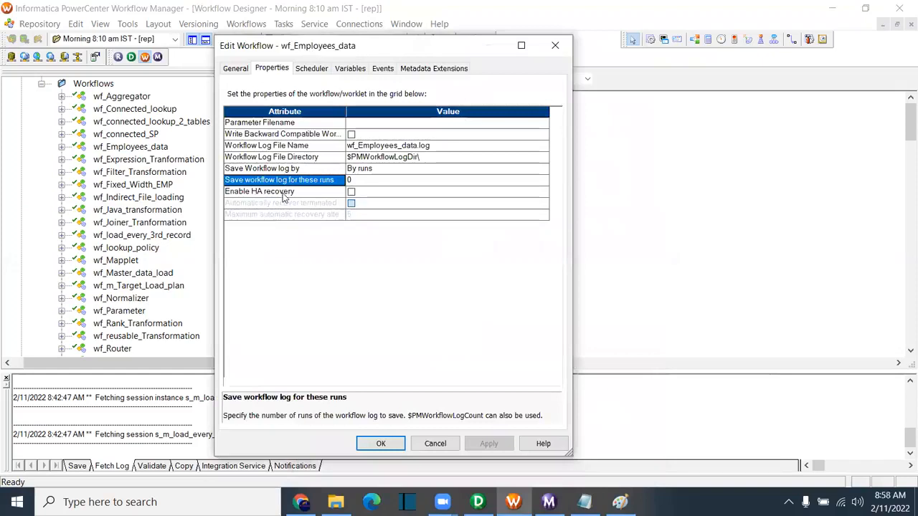
{"action": "left_click", "coordinate": [251, 197]}
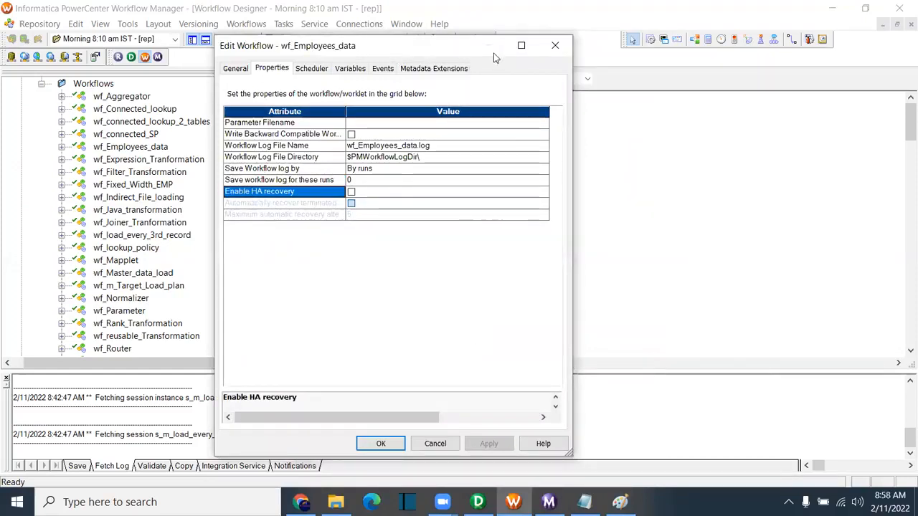
{"action": "left_click", "coordinate": [555, 43]}
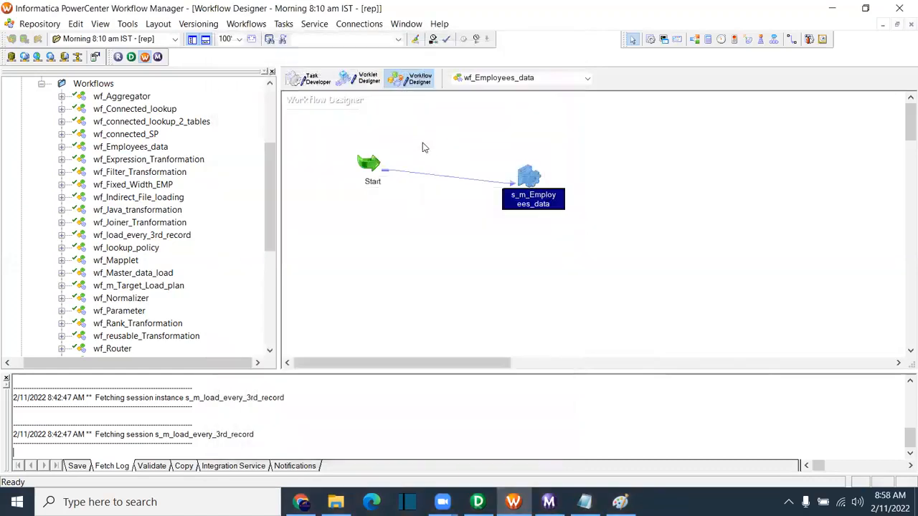
Step: Make the session's Pre-Session Command Non-reusable, then cancel and discard its command editor edits
{"action": "double_click", "coordinate": [529, 175]}
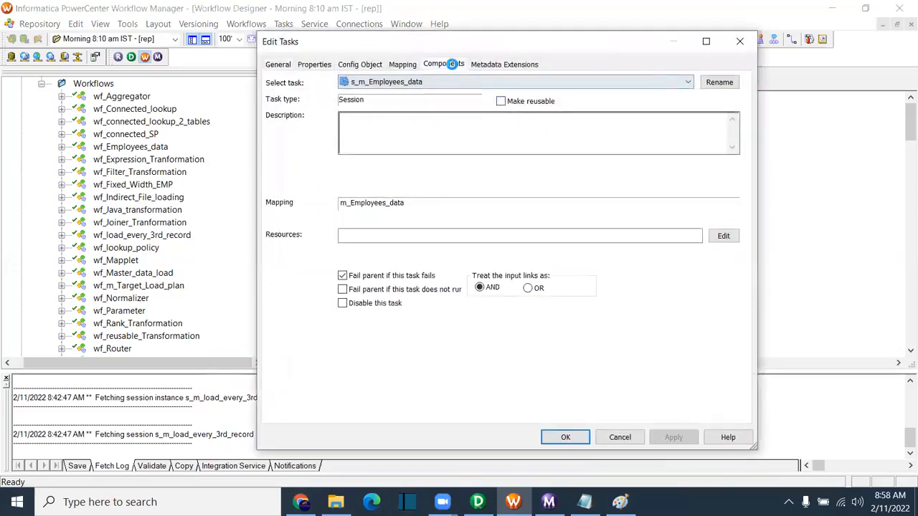
{"action": "left_click", "coordinate": [451, 63]}
{"action": "left_click", "coordinate": [329, 139]}
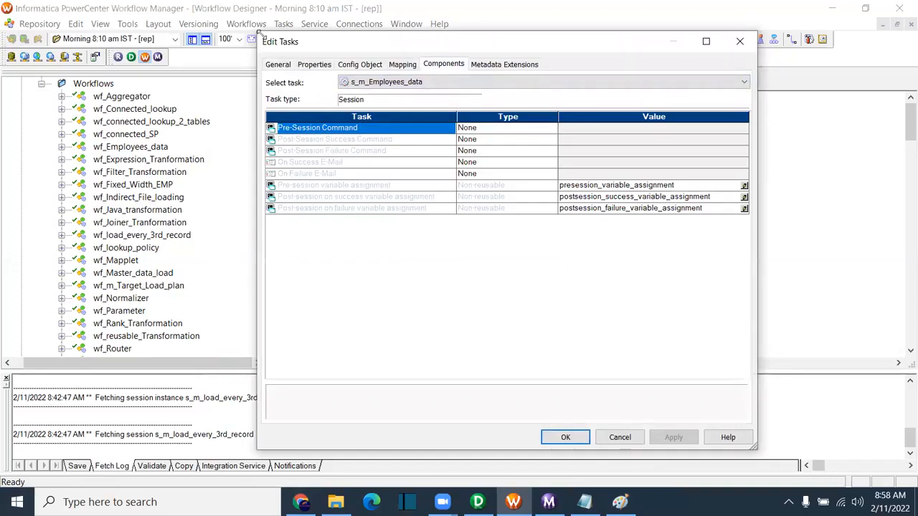
{"action": "left_click_drag", "start_coordinate": [258, 34], "coordinate": [170, 19]}
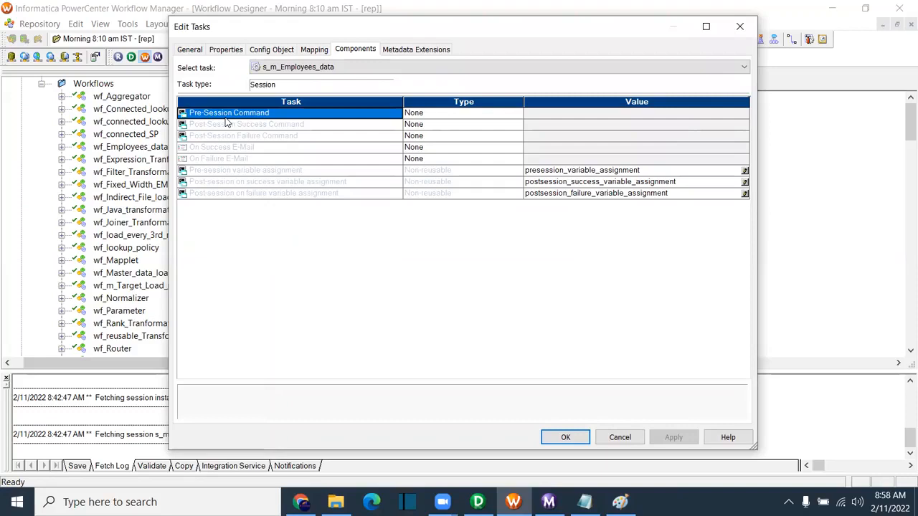
{"action": "left_click", "coordinate": [430, 117]}
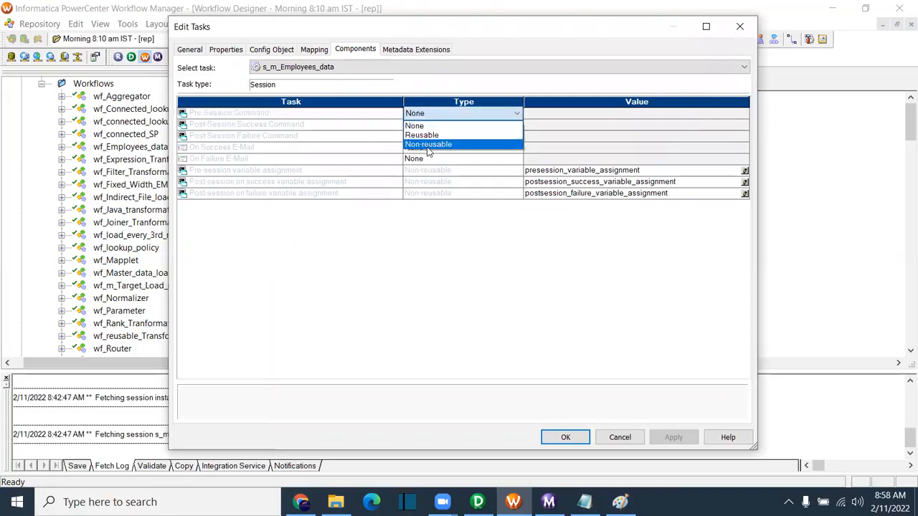
{"action": "left_click", "coordinate": [434, 147]}
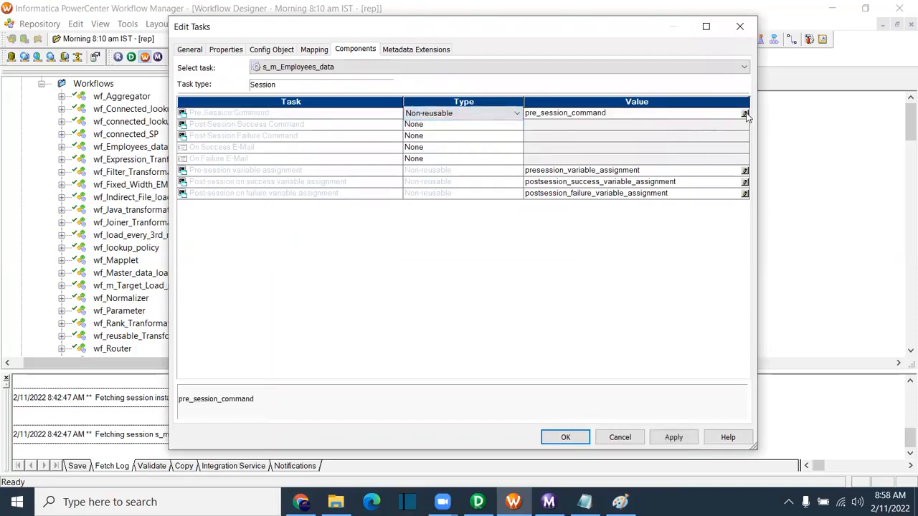
{"action": "left_click", "coordinate": [745, 115]}
{"action": "left_click", "coordinate": [536, 196]}
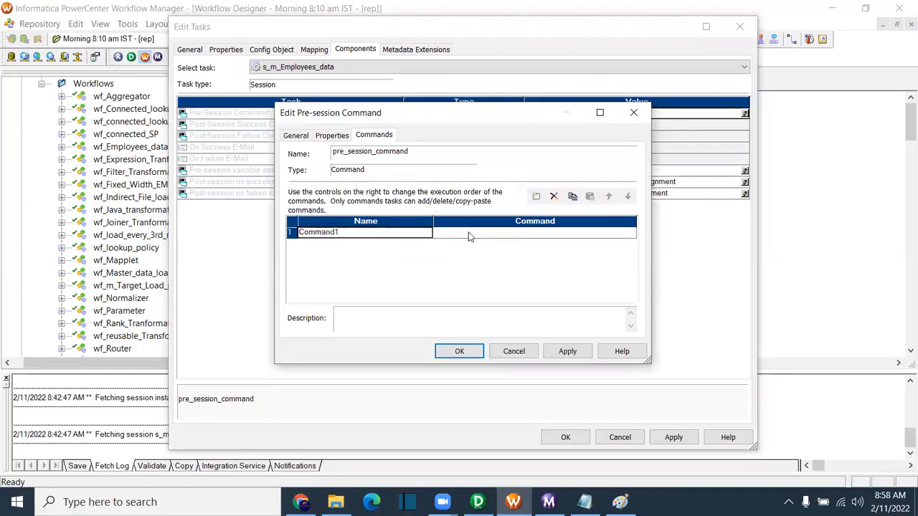
{"action": "left_click_drag", "start_coordinate": [402, 121], "coordinate": [398, 174]}
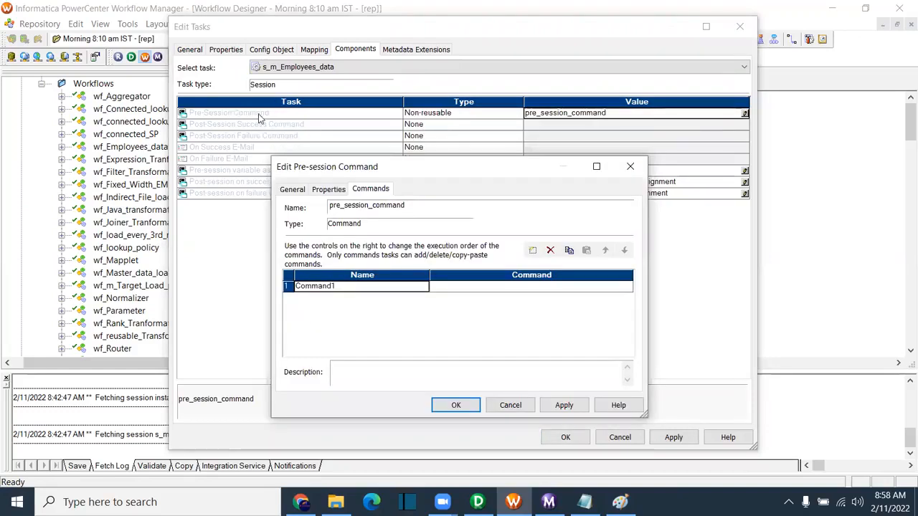
{"action": "left_click", "coordinate": [510, 405]}
{"action": "left_click", "coordinate": [433, 330]}
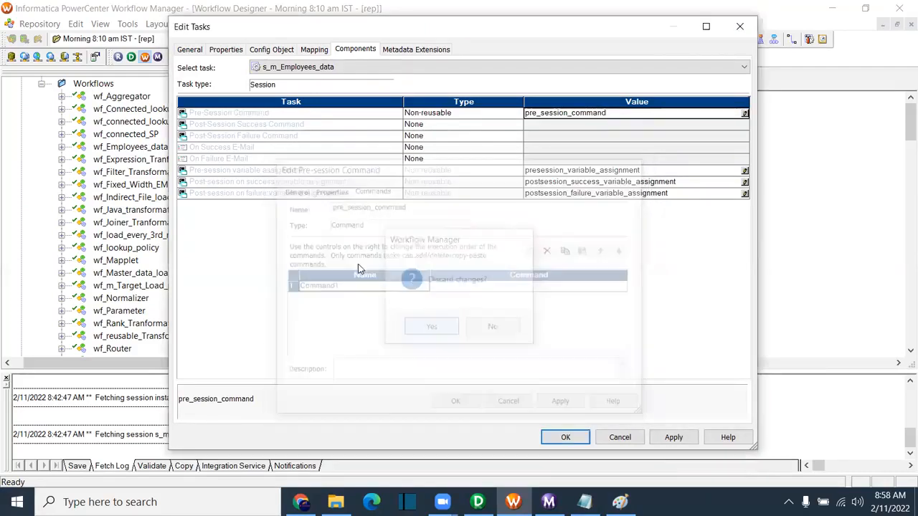
Step: Browse the post-session command, e-mail and variable assignment entries, then close the session settings
{"action": "left_click", "coordinate": [228, 126]}
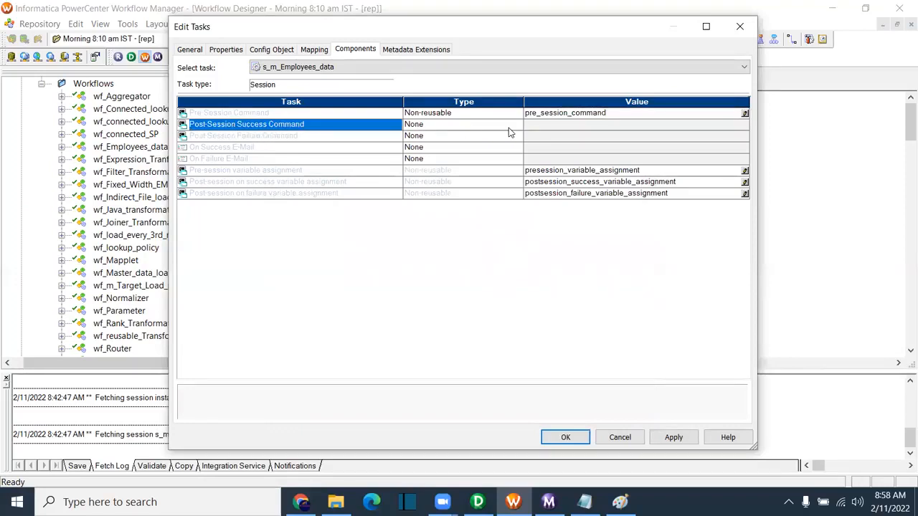
{"action": "left_click", "coordinate": [241, 136]}
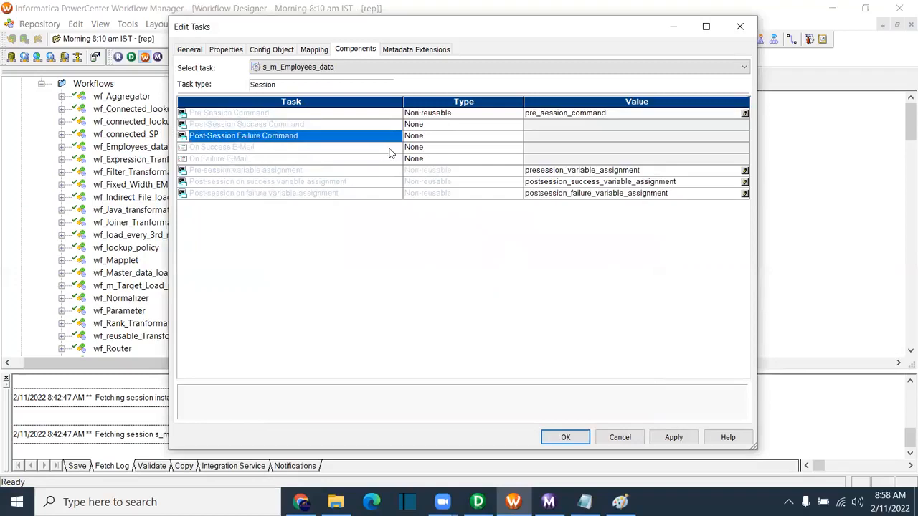
{"action": "left_click", "coordinate": [265, 148]}
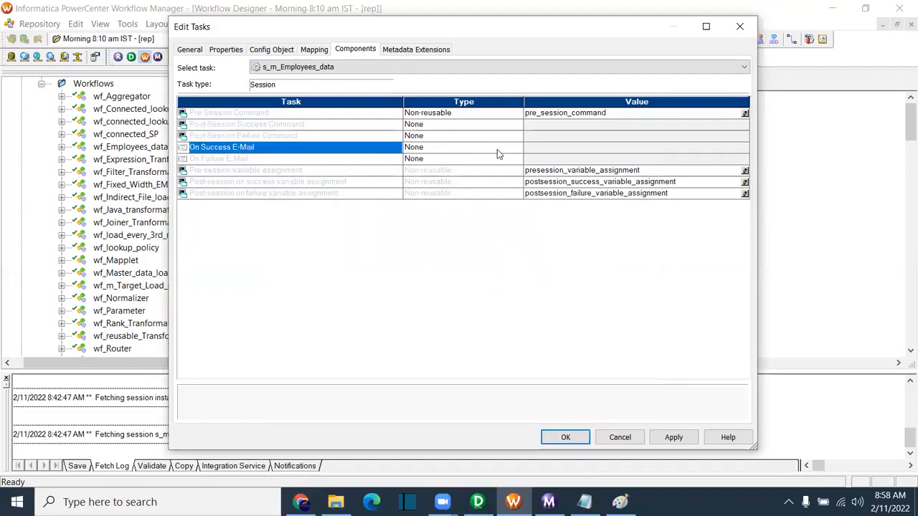
{"action": "left_click", "coordinate": [271, 159]}
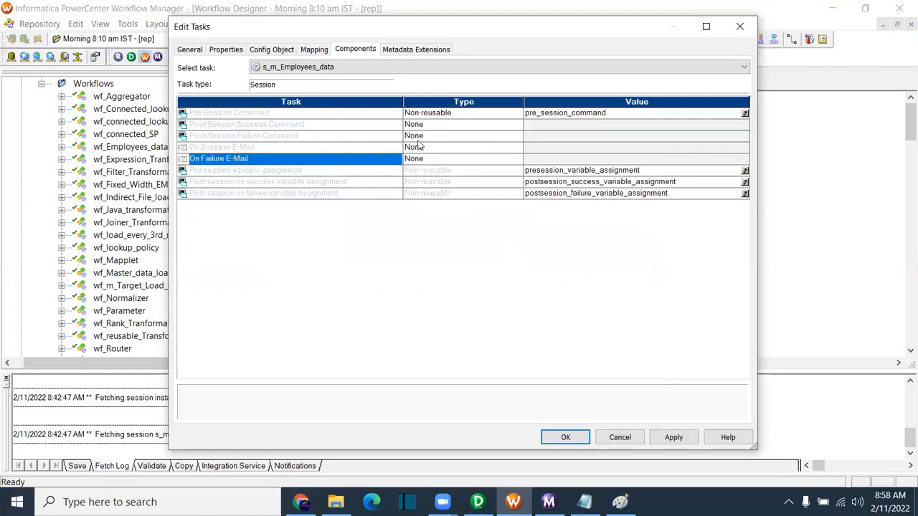
{"action": "left_click", "coordinate": [223, 172]}
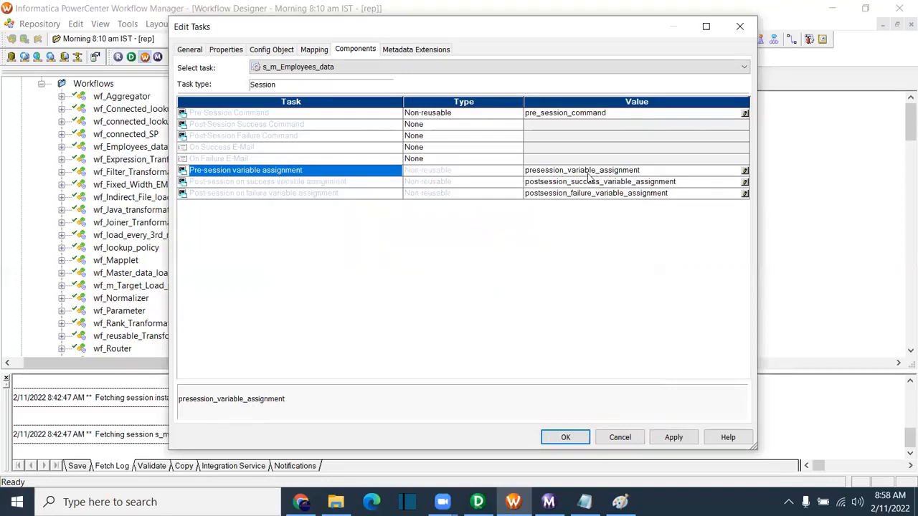
{"action": "left_click", "coordinate": [258, 184]}
{"action": "left_click", "coordinate": [262, 194]}
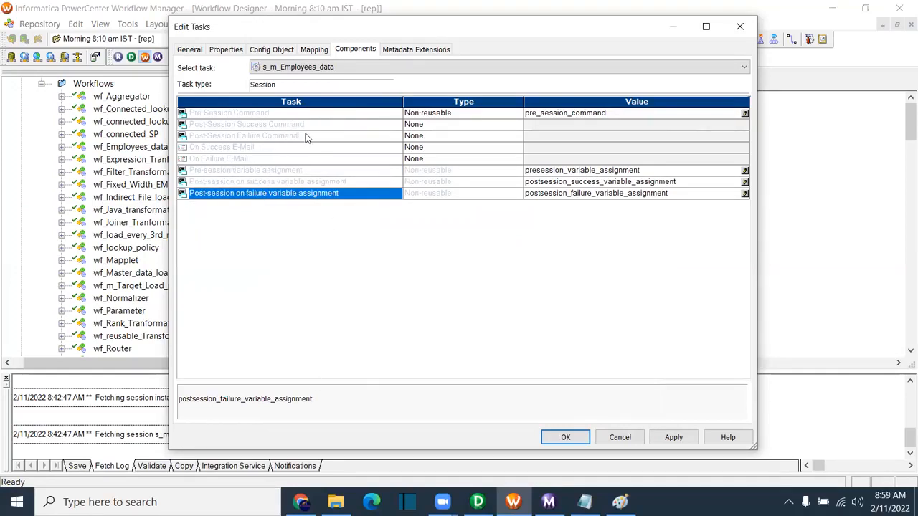
{"action": "left_click", "coordinate": [740, 27]}
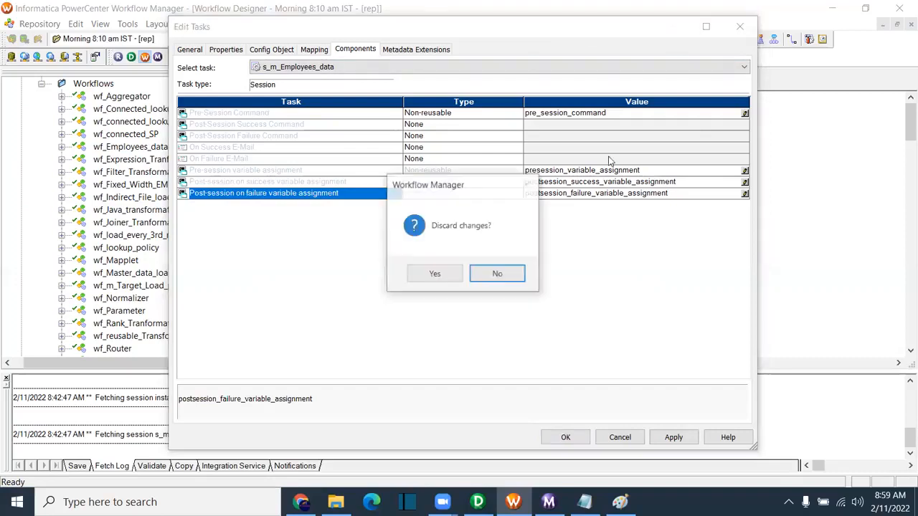
Step: Discard the earlier edits, reopen the session and set T_EMPLOYEES's connection to Oracle_Tgt
{"action": "left_click", "coordinate": [436, 276]}
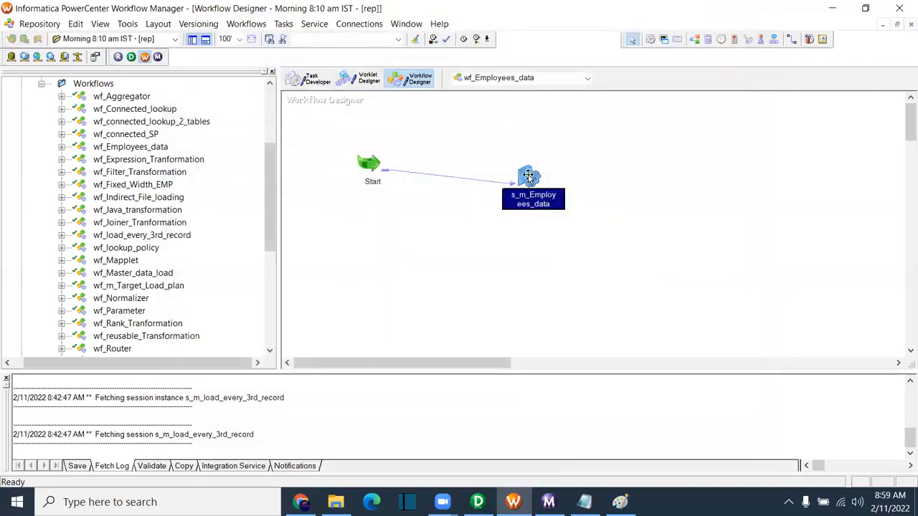
{"action": "double_click", "coordinate": [527, 175]}
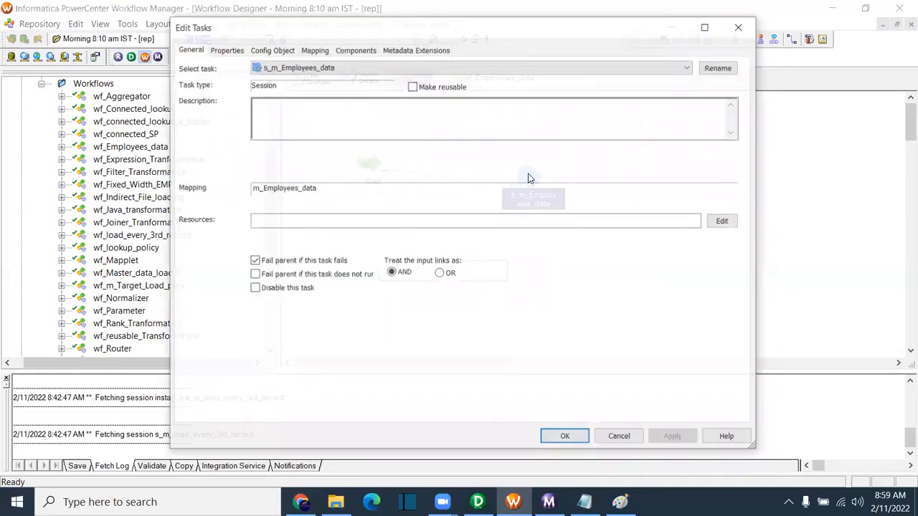
{"action": "left_click", "coordinate": [312, 50]}
{"action": "left_click", "coordinate": [237, 175]}
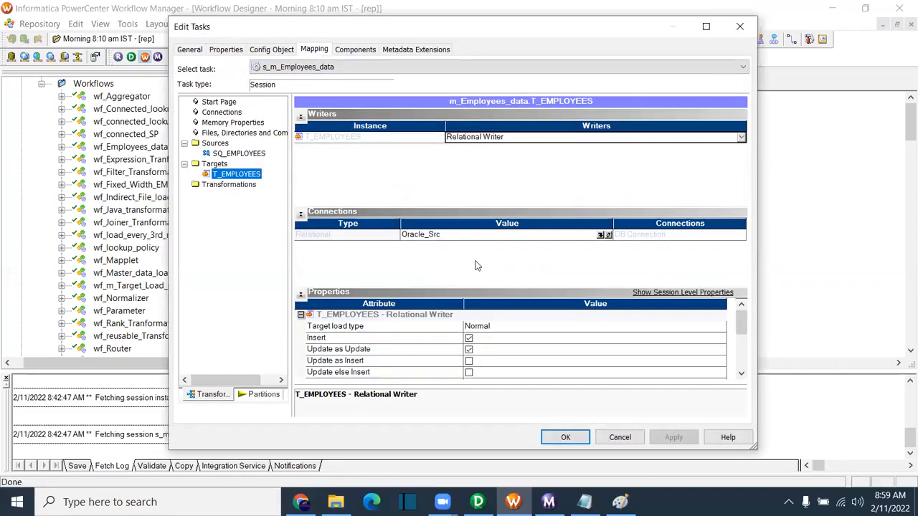
{"action": "left_click", "coordinate": [433, 237]}
{"action": "left_click", "coordinate": [470, 236]}
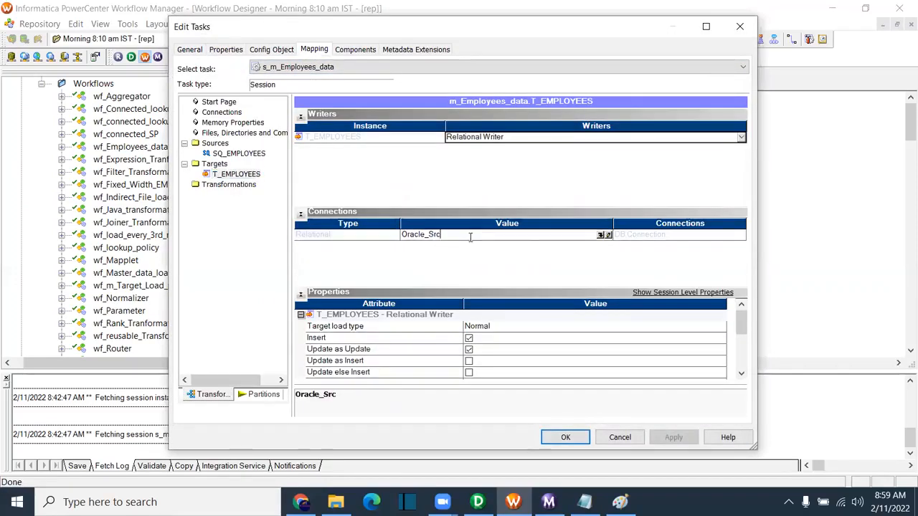
{"action": "left_click", "coordinate": [601, 235]}
{"action": "left_click", "coordinate": [397, 247]}
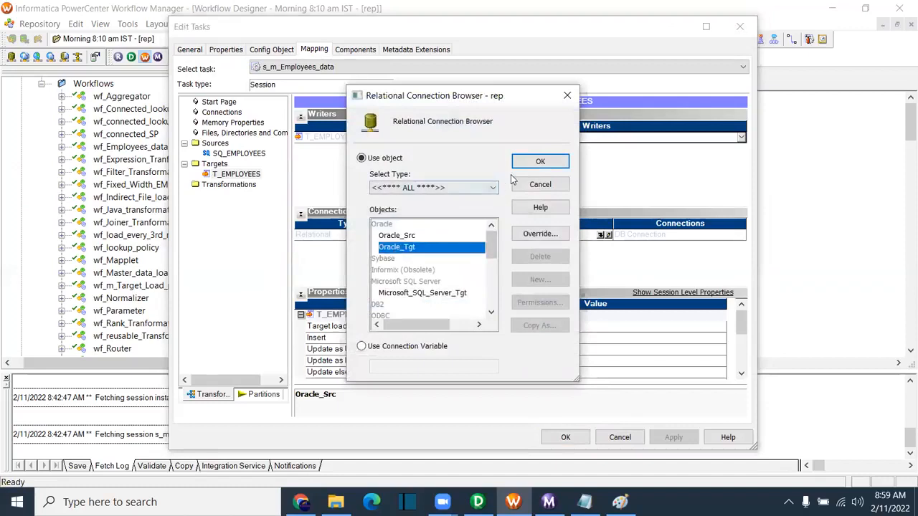
{"action": "left_click", "coordinate": [533, 164]}
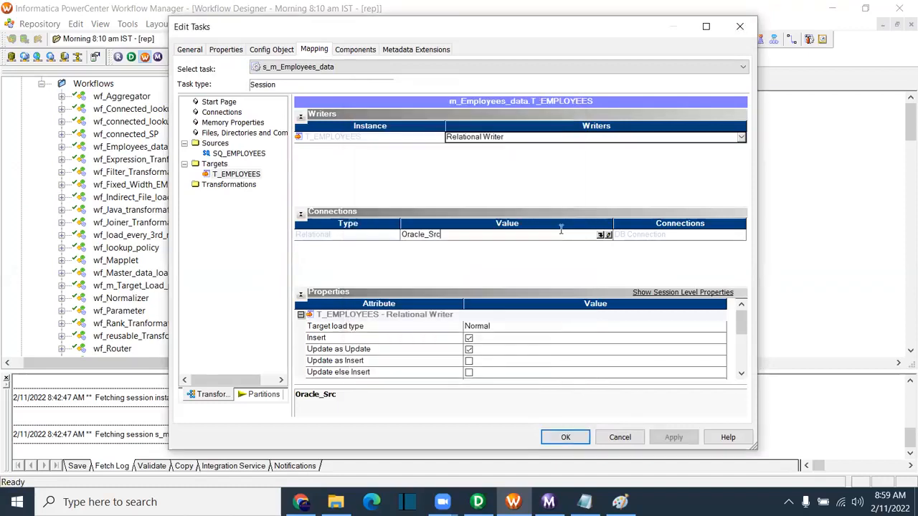
Step: Set Target load type to Bulk, then apply and save the session settings
{"action": "left_click", "coordinate": [360, 330]}
{"action": "scroll", "coordinate": [743, 359], "scroll_direction": "down", "scroll_amount": 3}
{"action": "left_click_drag", "start_coordinate": [743, 350], "coordinate": [744, 311]}
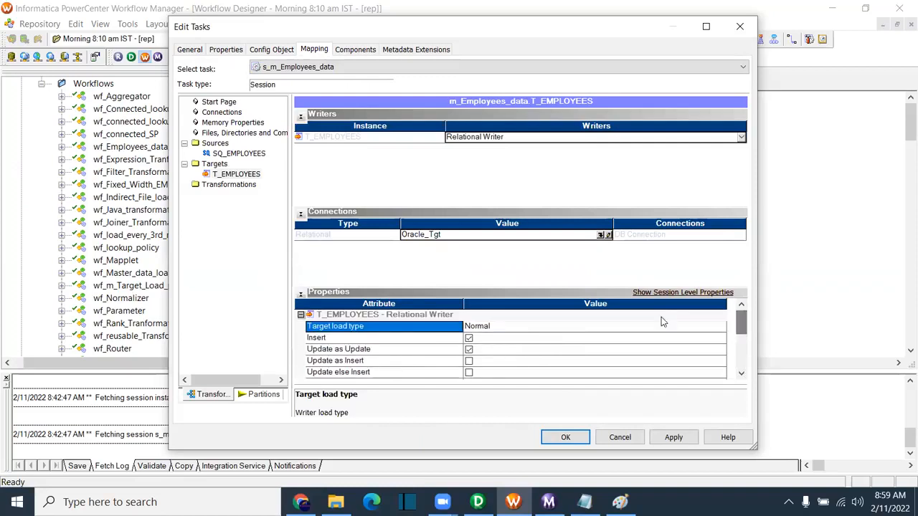
{"action": "left_click", "coordinate": [492, 329]}
{"action": "left_click", "coordinate": [485, 349]}
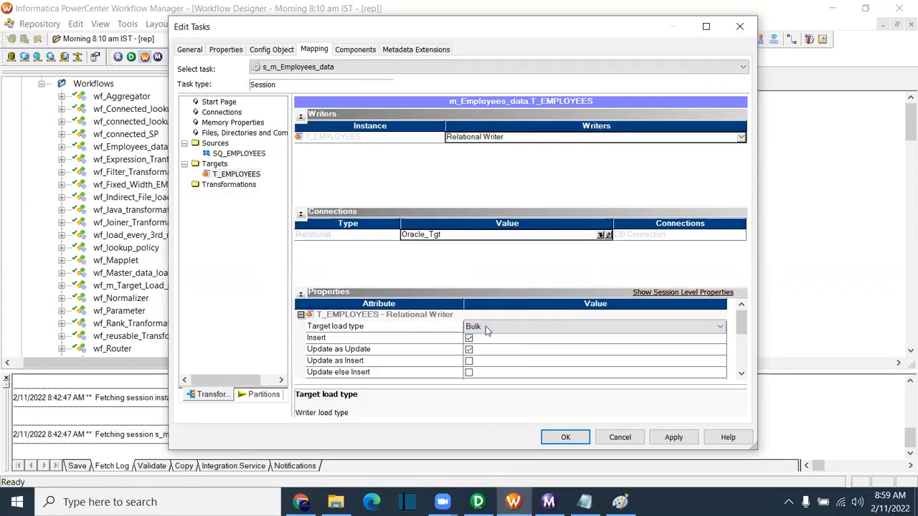
{"action": "left_click", "coordinate": [654, 438]}
{"action": "left_click", "coordinate": [565, 438]}
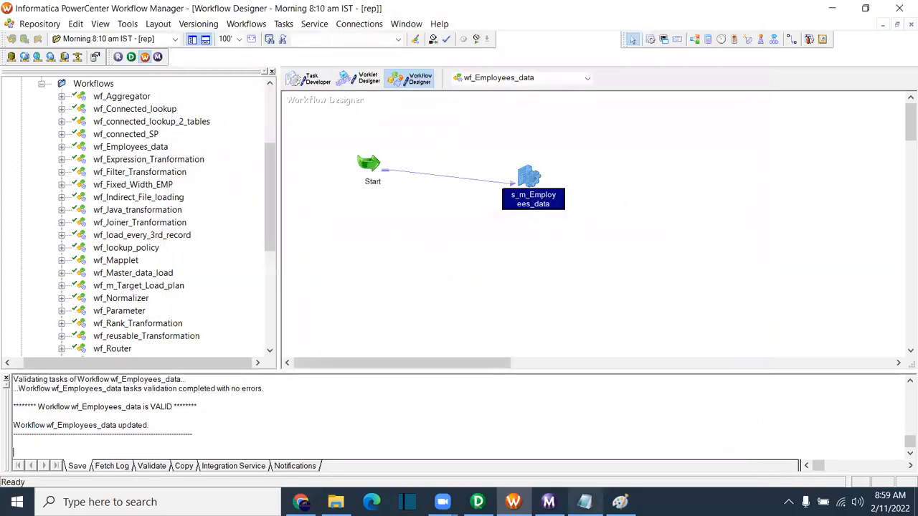
Step: Add a 'Target Load Type:' heading underlined with '=' signs, listing Bulk and Normal beneath it
{"action": "key", "text": "alt+Tab"}
{"action": "key", "text": "Return"}
{"action": "type", "text": "Target"}
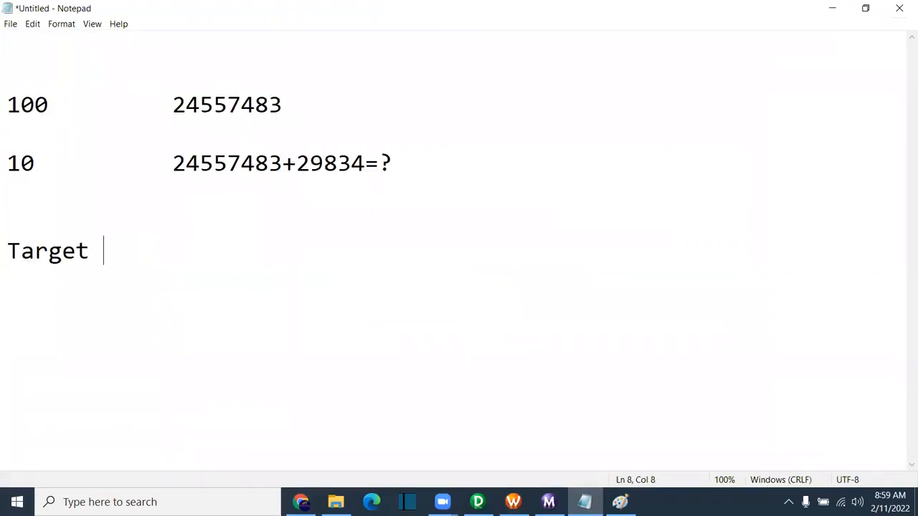
{"action": "type", "text": " Load"}
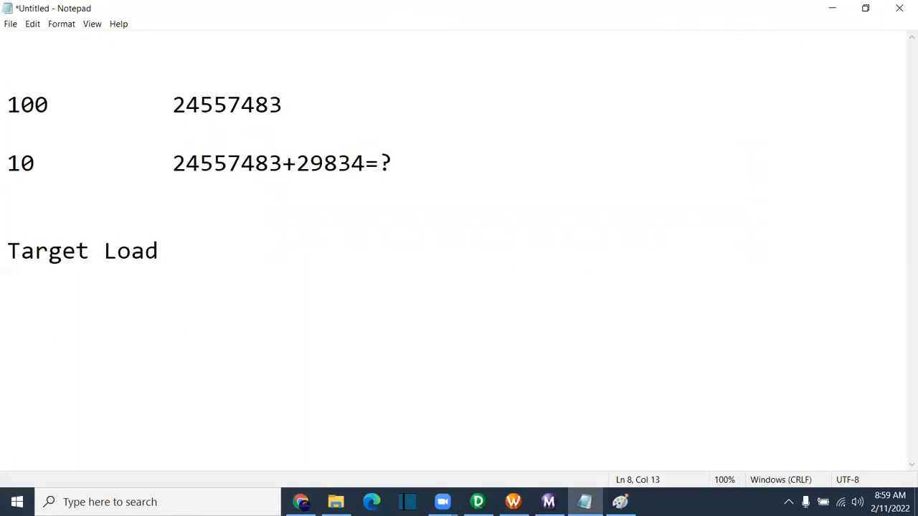
{"action": "type", "text": " Type:"}
{"action": "key", "text": "Return"}
{"action": "type", "text": "=================="}
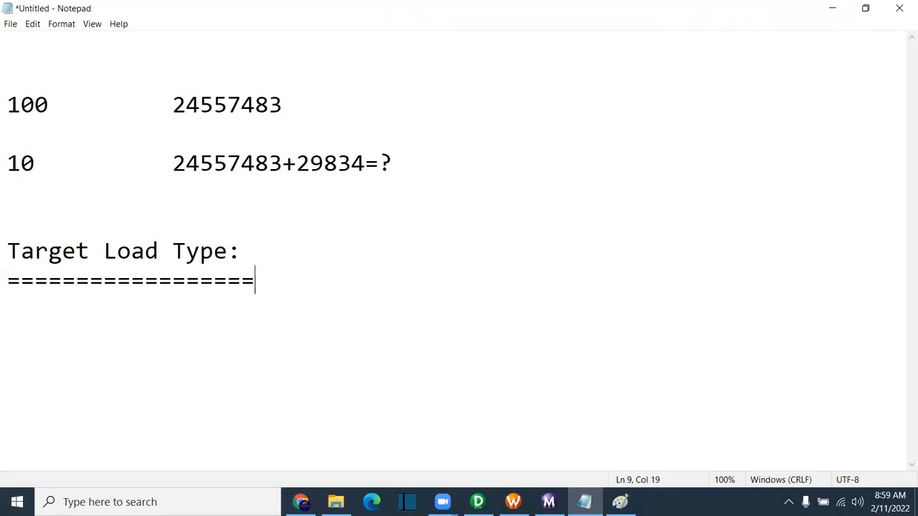
{"action": "key", "text": "Return"}
{"action": "key", "text": "Return"}
{"action": "type", "text": "Bulk"}
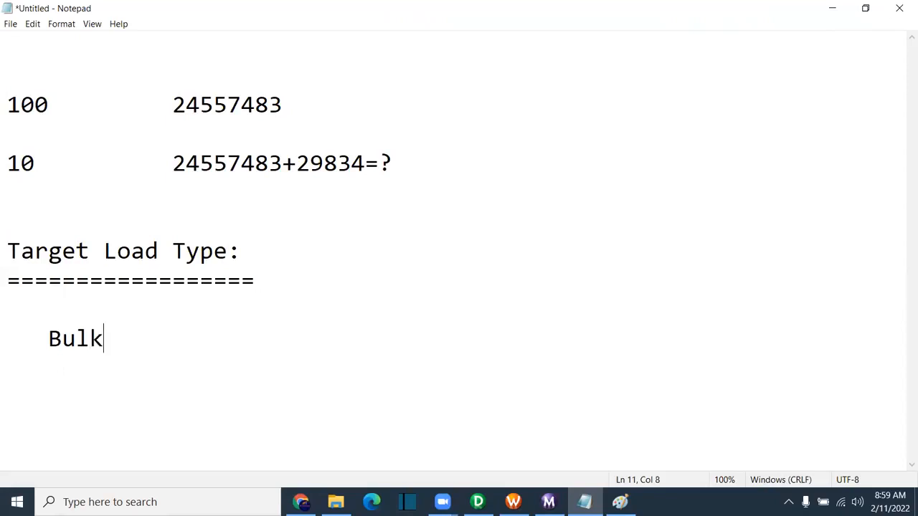
{"action": "key", "text": "Return"}
{"action": "key", "text": "Return"}
{"action": "type", "text": "Normal"}
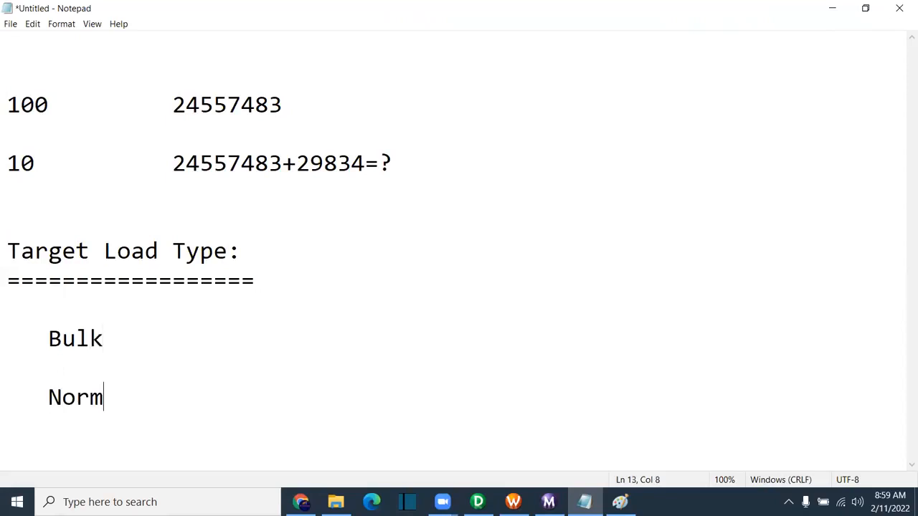
{"action": "key", "text": "Return"}
{"action": "key", "text": "Return"}
{"action": "key", "text": "Return"}
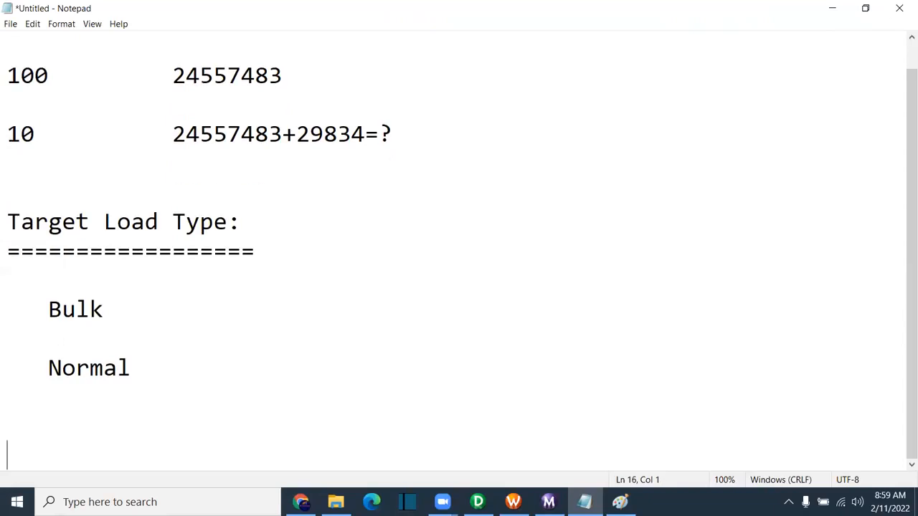
Step: Draw a black rounded box on the left side of the Paint canvas
{"action": "left_click", "coordinate": [620, 502]}
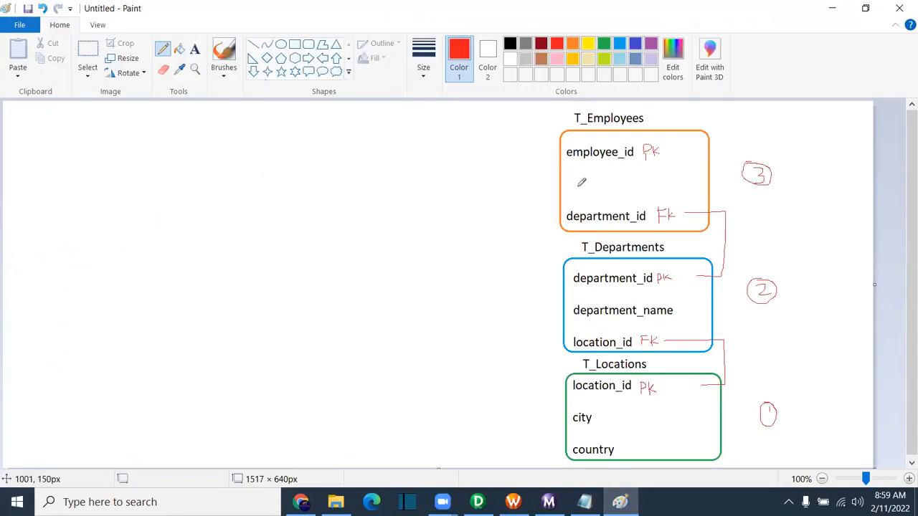
{"action": "left_click", "coordinate": [308, 44]}
{"action": "left_click_drag", "start_coordinate": [79, 151], "coordinate": [186, 261]}
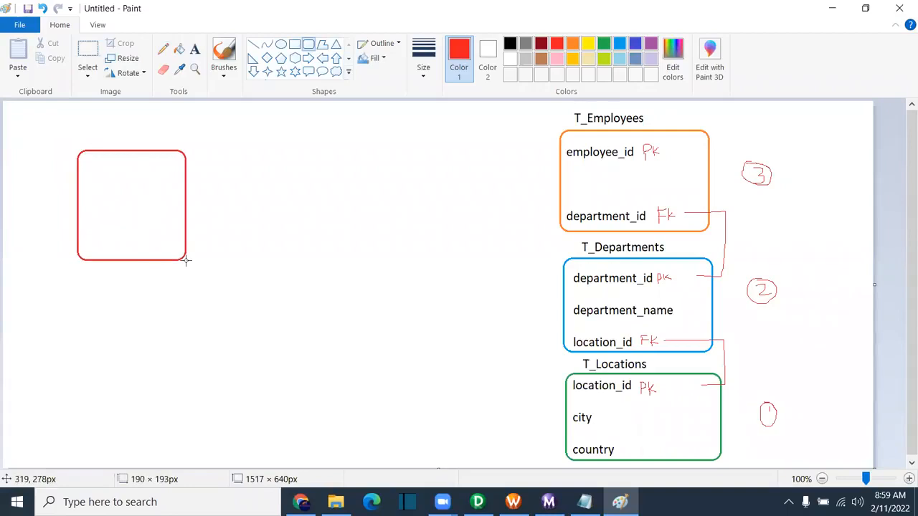
{"action": "left_click", "coordinate": [509, 44]}
{"action": "left_click", "coordinate": [241, 190]}
Step: Draw a freehand curved arrow into T_Employees and hand-write 'bulk' above it
{"action": "left_click", "coordinate": [163, 49]}
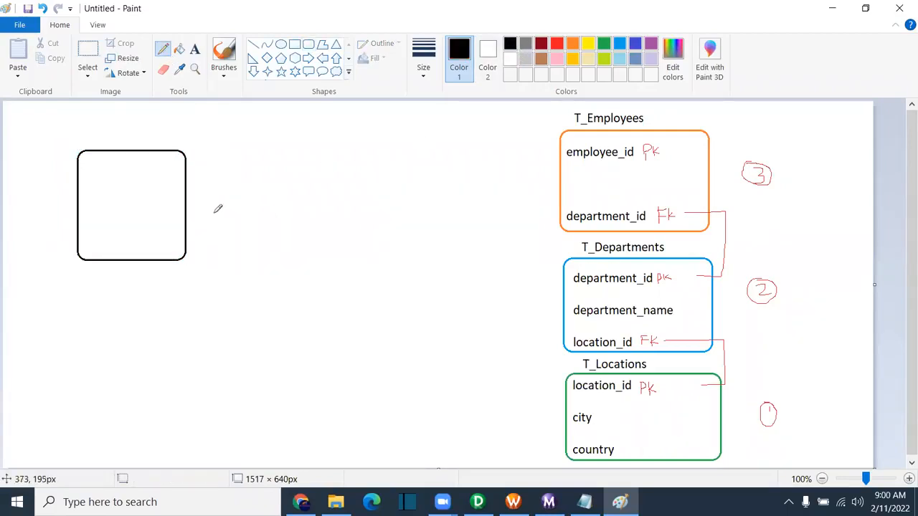
{"action": "mouse_move", "coordinate": [175, 210]}
{"action": "left_mouse_down"}
{"action": "mouse_move", "coordinate": [210, 182]}
{"action": "mouse_move", "coordinate": [578, 191]}
{"action": "mouse_move", "coordinate": [565, 208]}
{"action": "left_mouse_up"}
{"action": "mouse_move", "coordinate": [321, 143]}
{"action": "left_mouse_down"}
{"action": "mouse_move", "coordinate": [321, 162]}
{"action": "mouse_move", "coordinate": [357, 152]}
{"action": "left_mouse_up"}
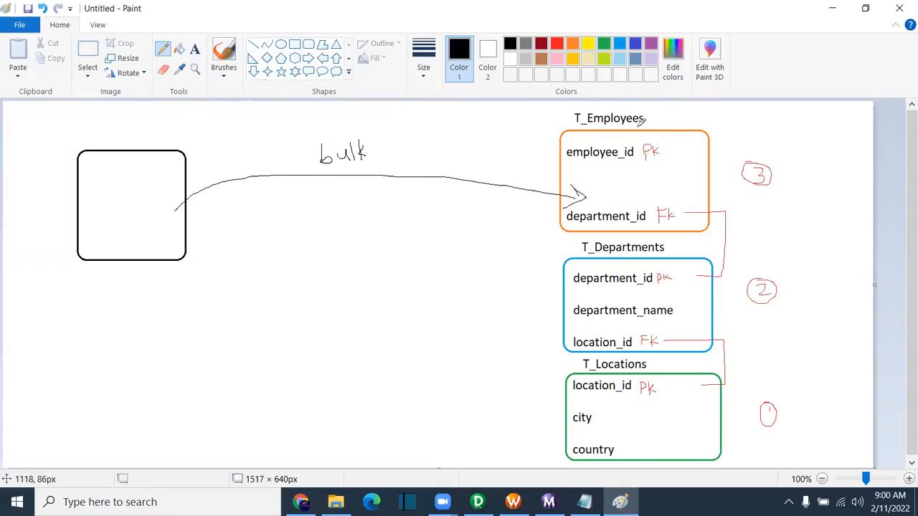
{"action": "left_click", "coordinate": [621, 47]}
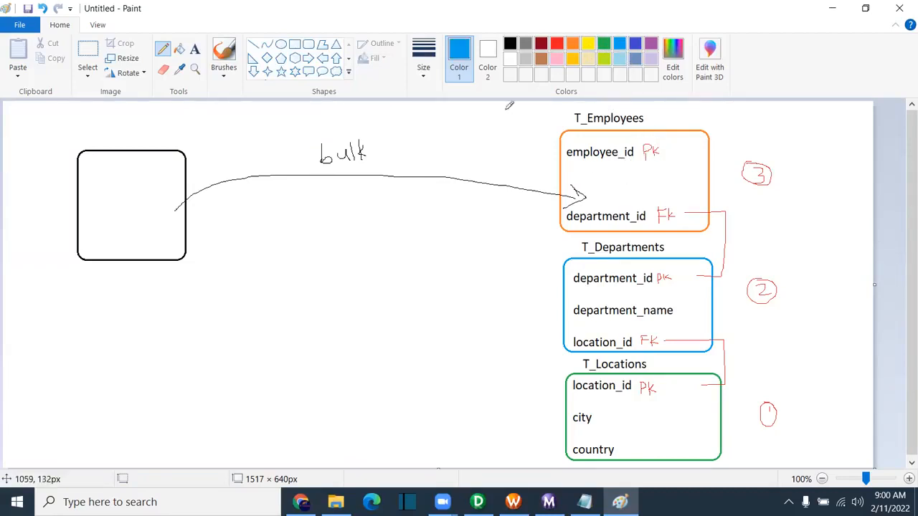
Step: Add blue 'Index' and 'Unique Index' text labels to the T_Employees box
{"action": "left_click", "coordinate": [195, 49]}
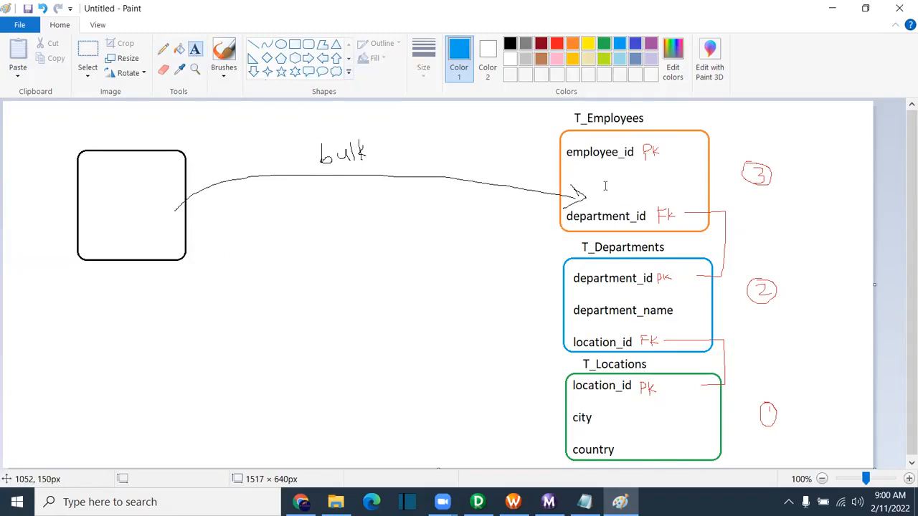
{"action": "left_click", "coordinate": [605, 186]}
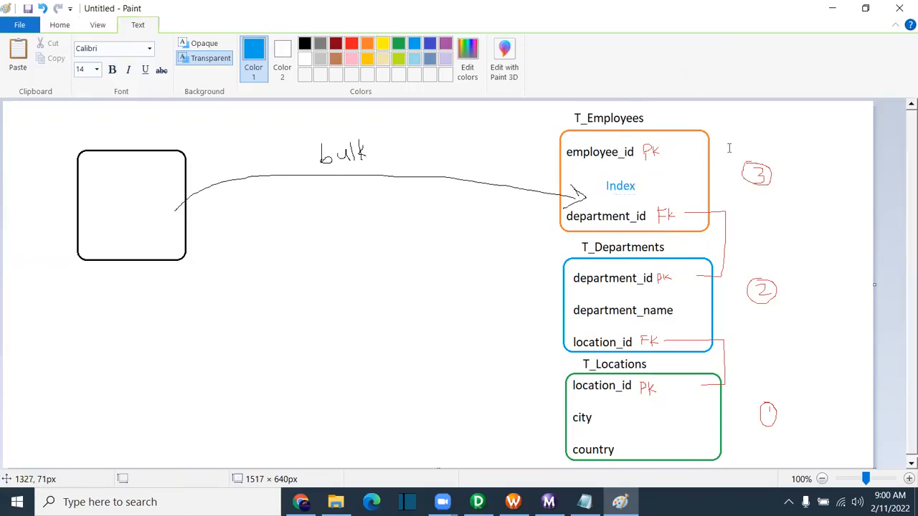
{"action": "left_click", "coordinate": [762, 147]}
{"action": "left_click", "coordinate": [671, 138]}
{"action": "type", "text": "Unique"}
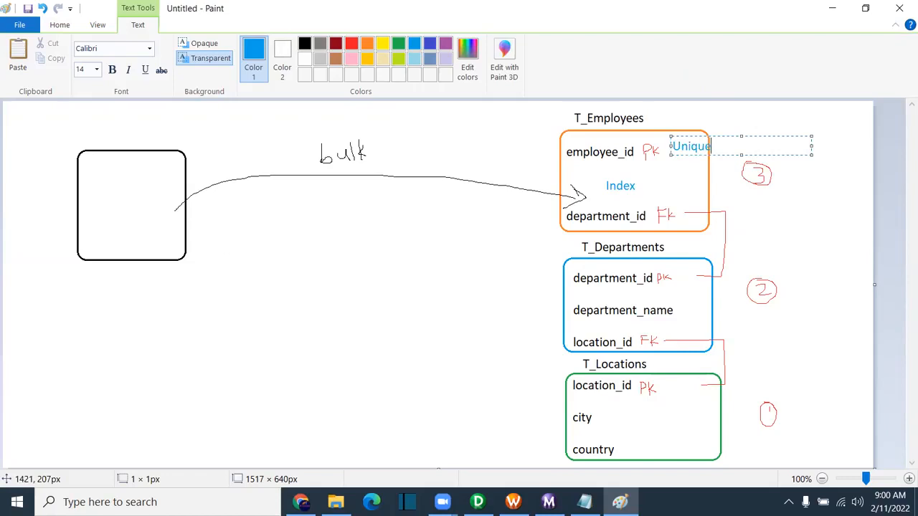
{"action": "type", "text": " Indiex"}
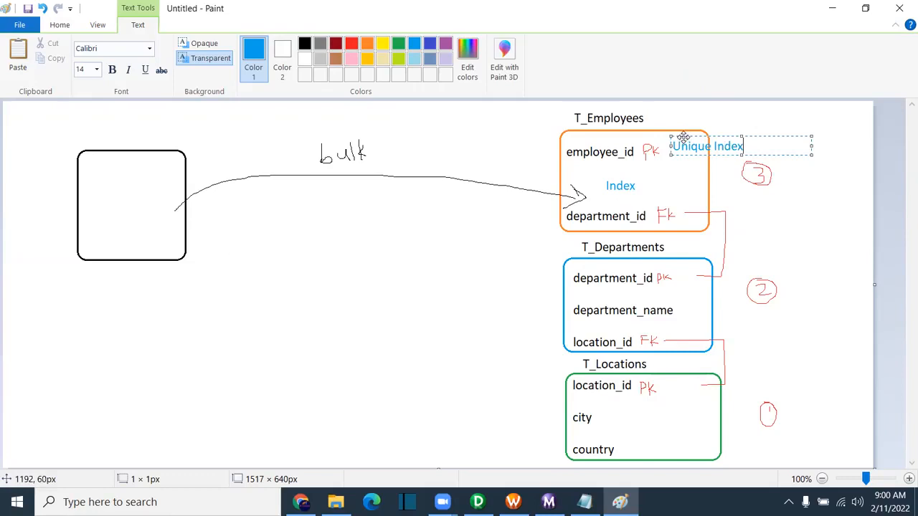
{"action": "left_click", "coordinate": [297, 236]}
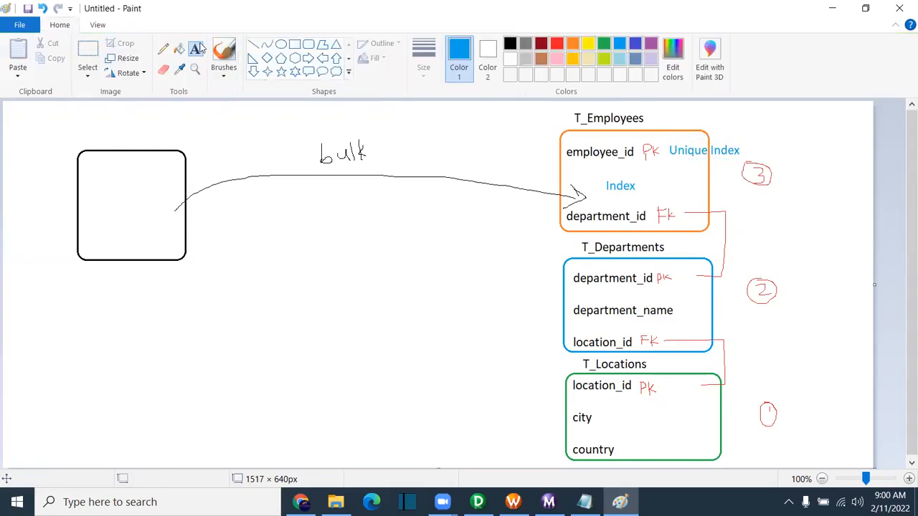
Step: Cross out the hand-written word 'bulk' with a blue freehand X
{"action": "left_click", "coordinate": [164, 49]}
{"action": "left_click_drag", "start_coordinate": [357, 119], "coordinate": [314, 195]}
{"action": "left_click_drag", "start_coordinate": [327, 124], "coordinate": [370, 195]}
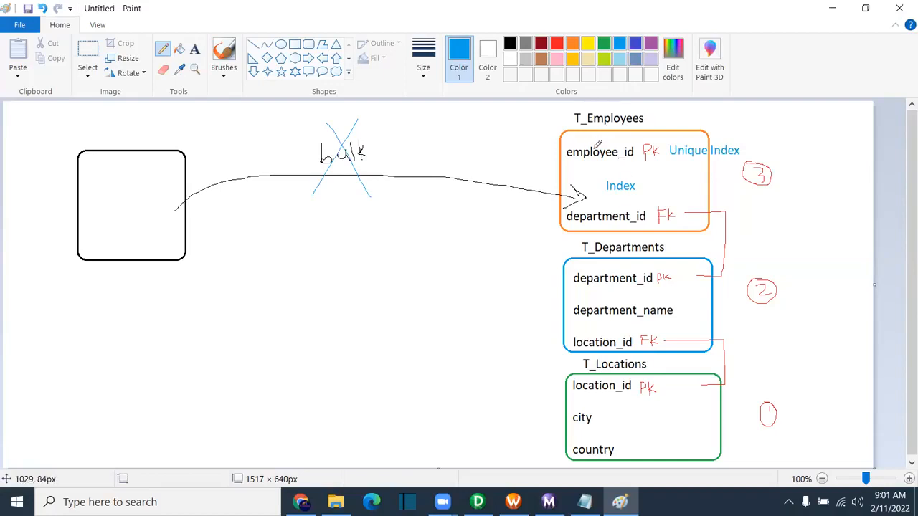
Step: Launch SQL Developer from the desktop and start wf_Employees_data again from Workflow Manager
{"action": "key", "text": "super+d"}
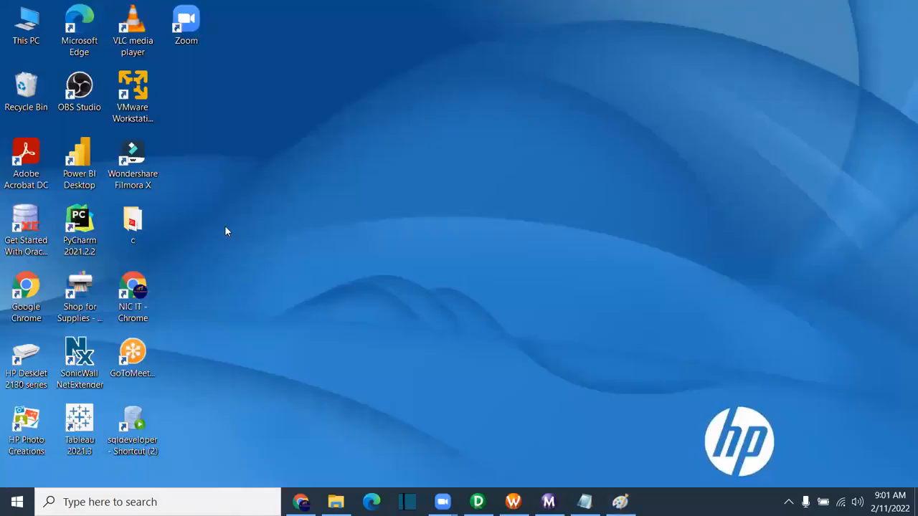
{"action": "double_click", "coordinate": [140, 419]}
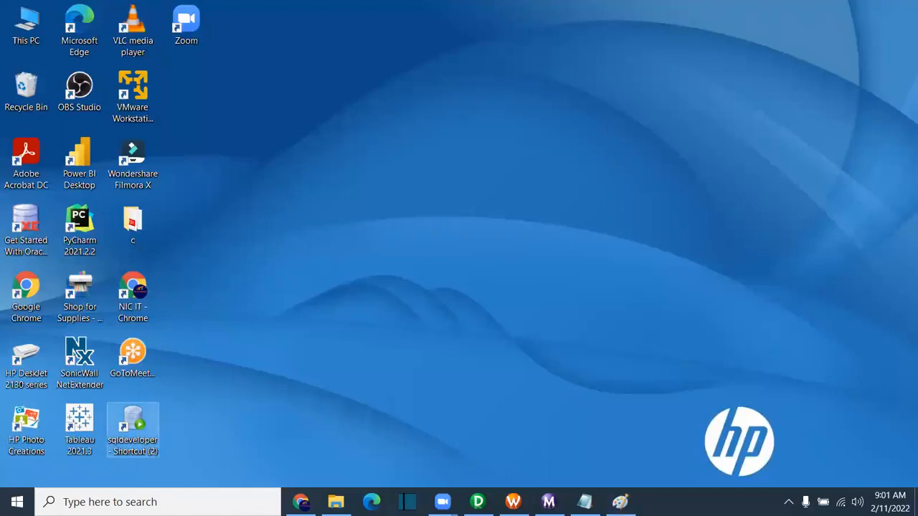
{"action": "mouse_move", "coordinate": [549, 502]}
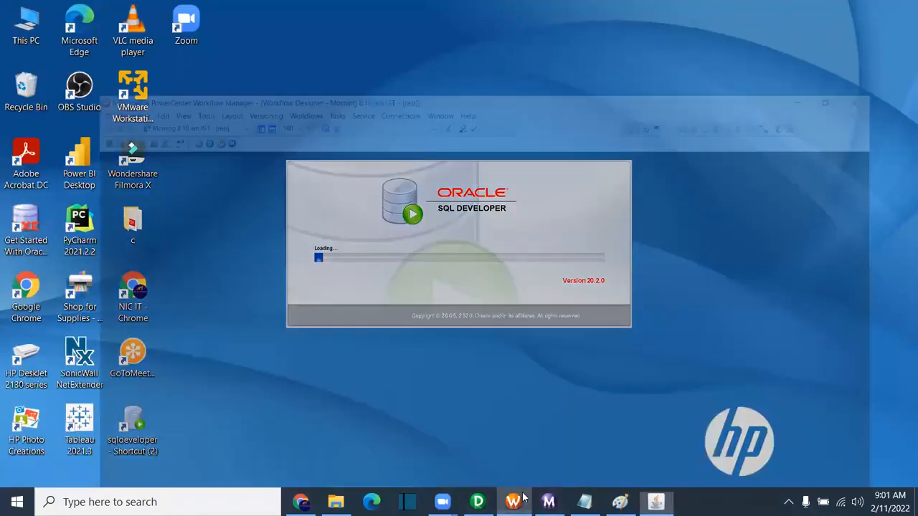
{"action": "left_click", "coordinate": [523, 497]}
{"action": "right_click", "coordinate": [423, 225]}
{"action": "left_click", "coordinate": [510, 363]}
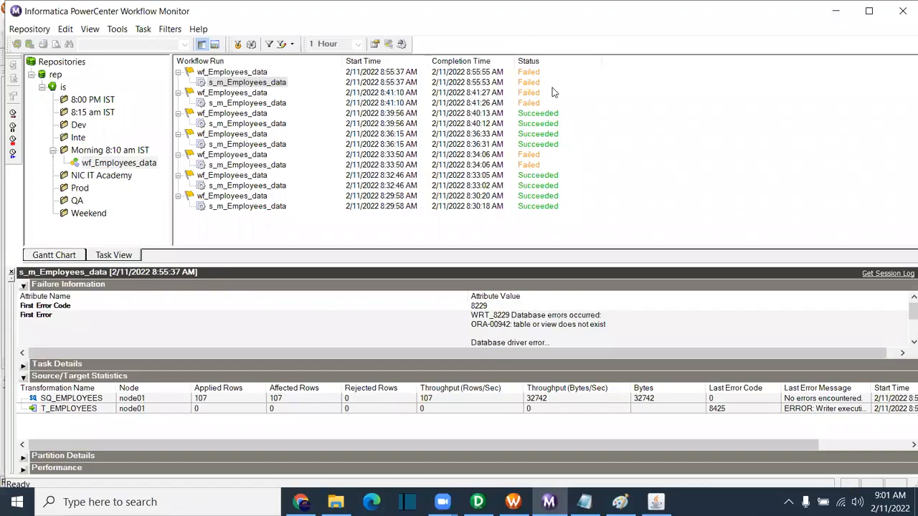
Step: Collapse the details of the seven older runs, from 8:55 back to 8:29
{"action": "left_click", "coordinate": [178, 93]}
{"action": "left_click", "coordinate": [178, 104]}
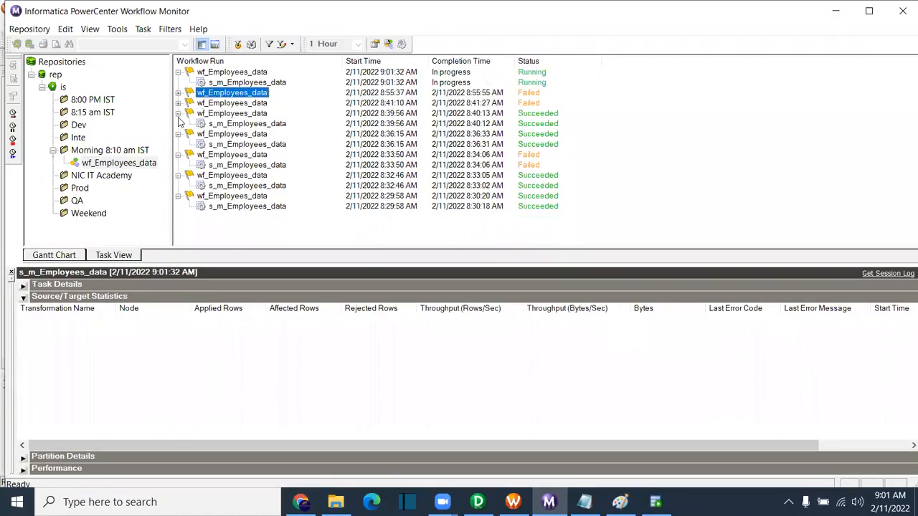
{"action": "left_click", "coordinate": [178, 113]}
{"action": "left_click", "coordinate": [178, 124]}
{"action": "left_click", "coordinate": [178, 134]}
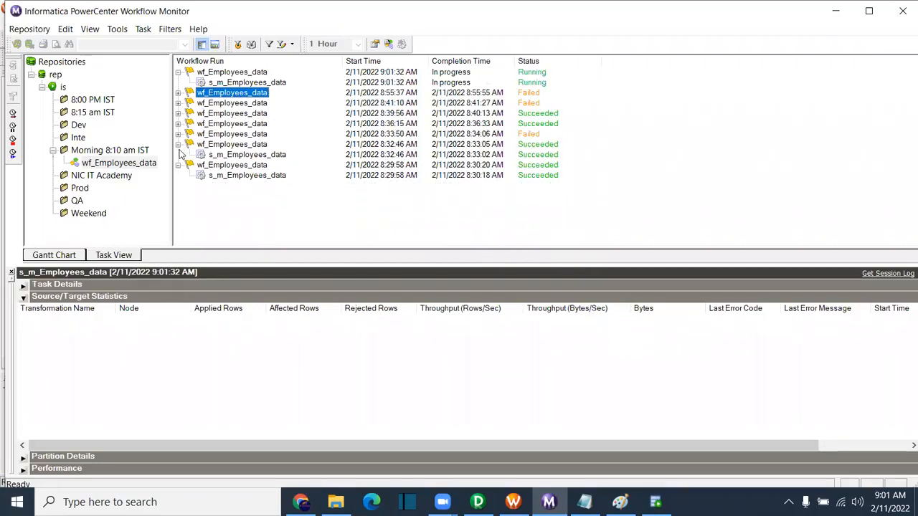
{"action": "left_click", "coordinate": [178, 144]}
{"action": "left_click", "coordinate": [178, 155]}
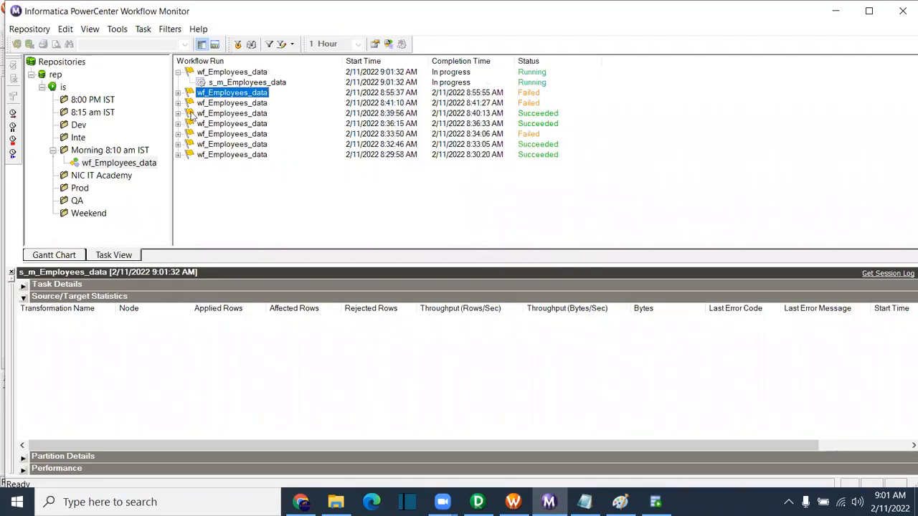
Step: Show the newest session's First Error: WRT_8413, resume recovery unsupported with bulk load
{"action": "left_click", "coordinate": [231, 83]}
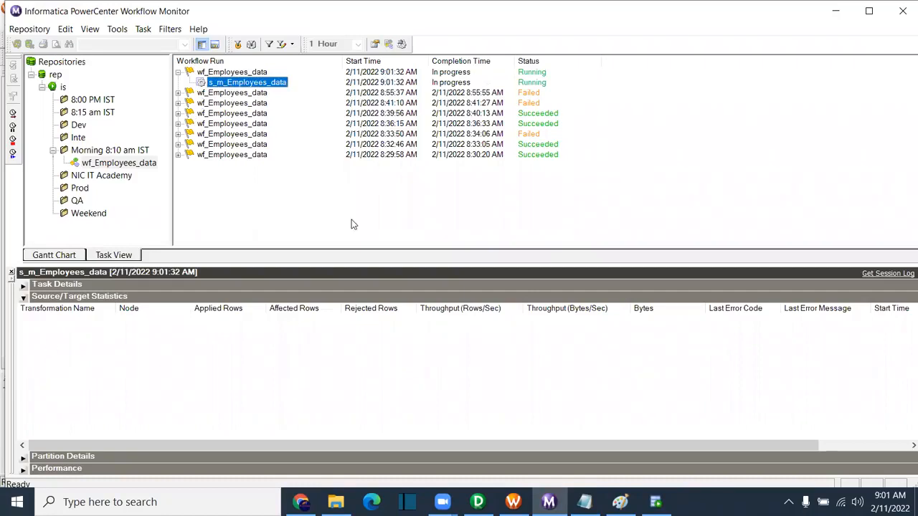
{"action": "left_click", "coordinate": [580, 54]}
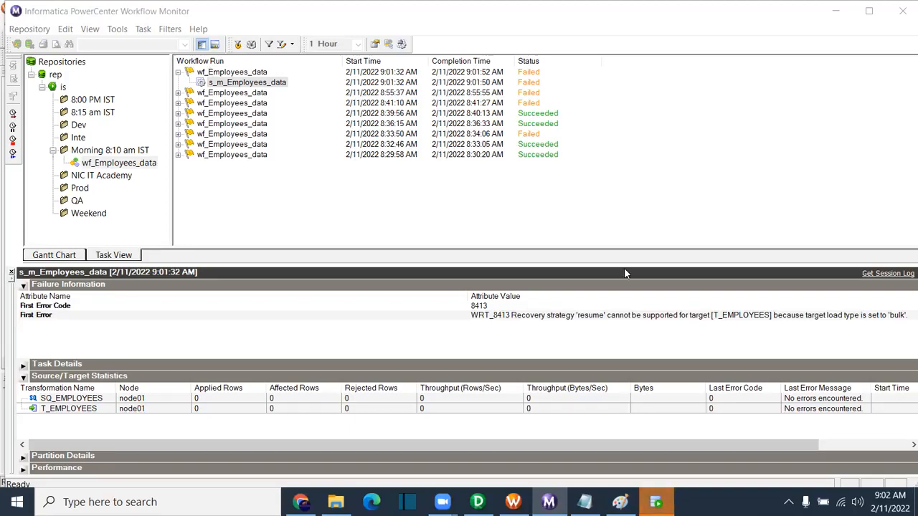
{"action": "left_click", "coordinate": [550, 320]}
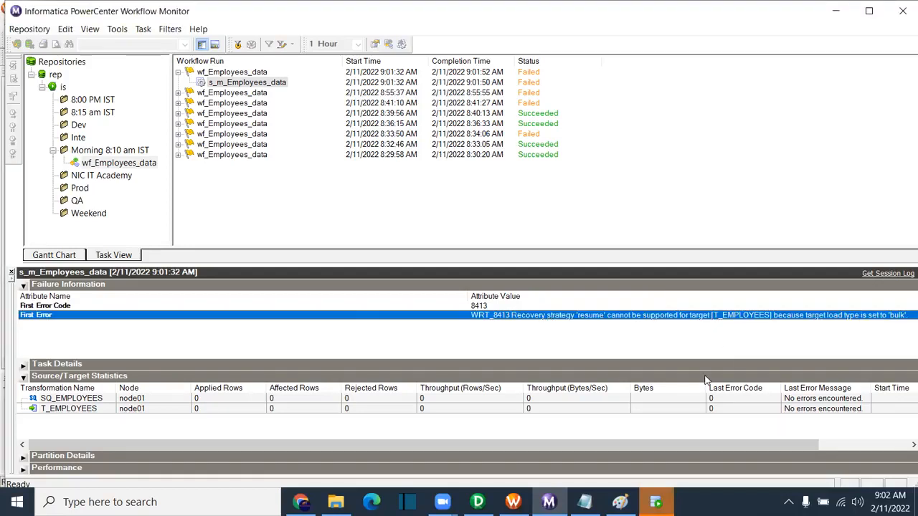
Step: Set the s_m_Employees_data session's Override tracing to None
{"action": "left_click", "coordinate": [513, 502]}
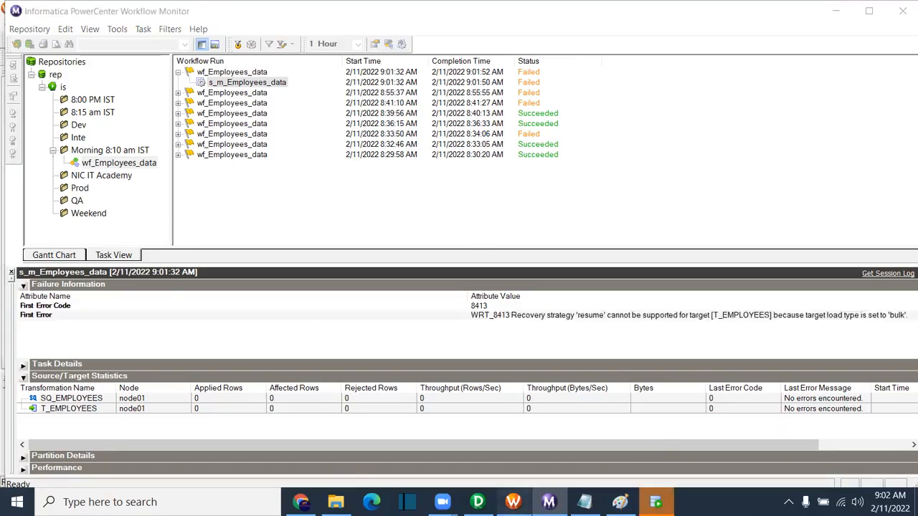
{"action": "double_click", "coordinate": [528, 179]}
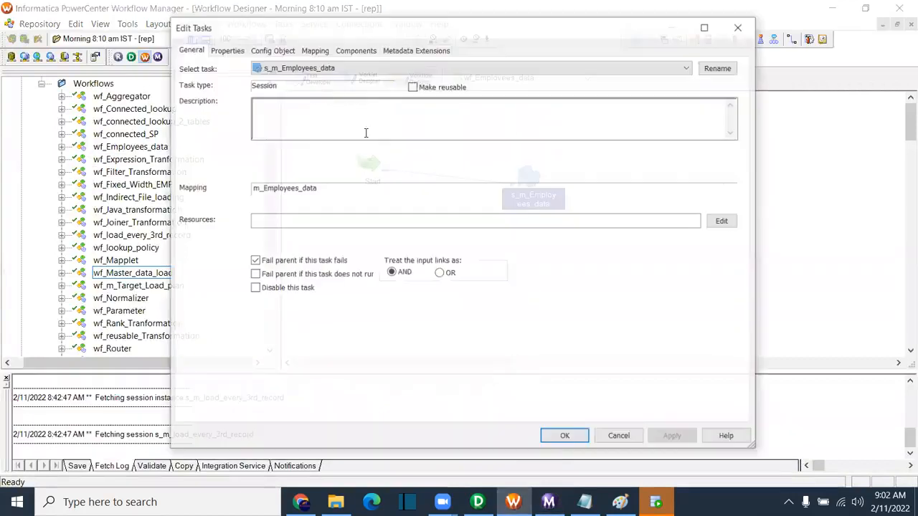
{"action": "left_click", "coordinate": [273, 49]}
{"action": "scroll", "coordinate": [399, 270], "scroll_direction": "down", "scroll_amount": 3}
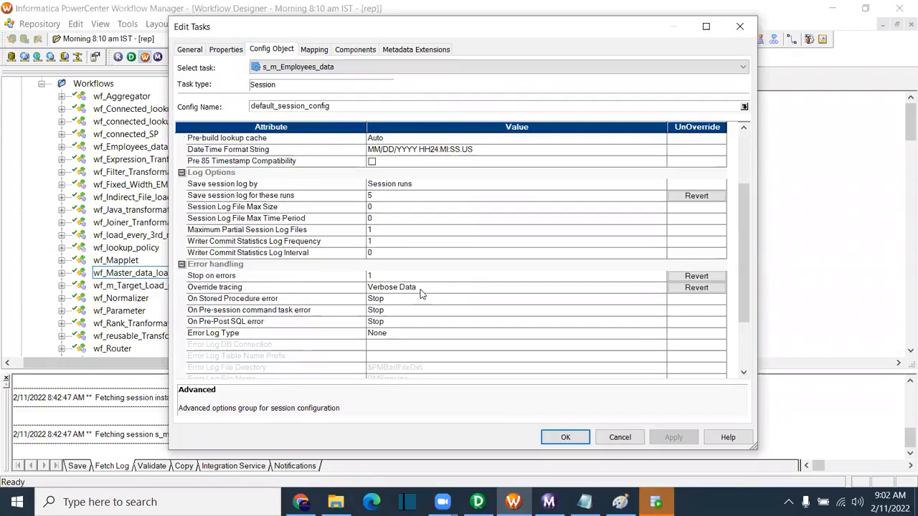
{"action": "left_click", "coordinate": [422, 288]}
{"action": "left_click", "coordinate": [380, 298]}
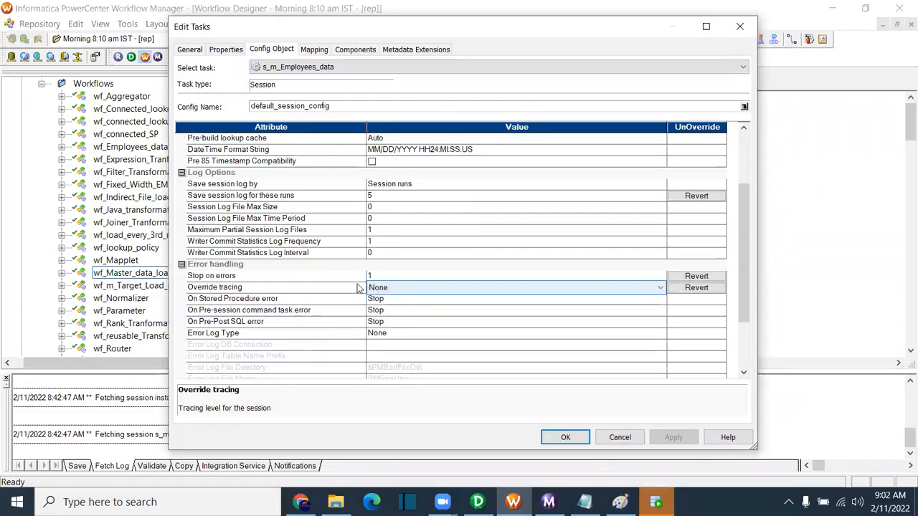
{"action": "scroll", "coordinate": [379, 272], "scroll_direction": "up", "scroll_amount": 2}
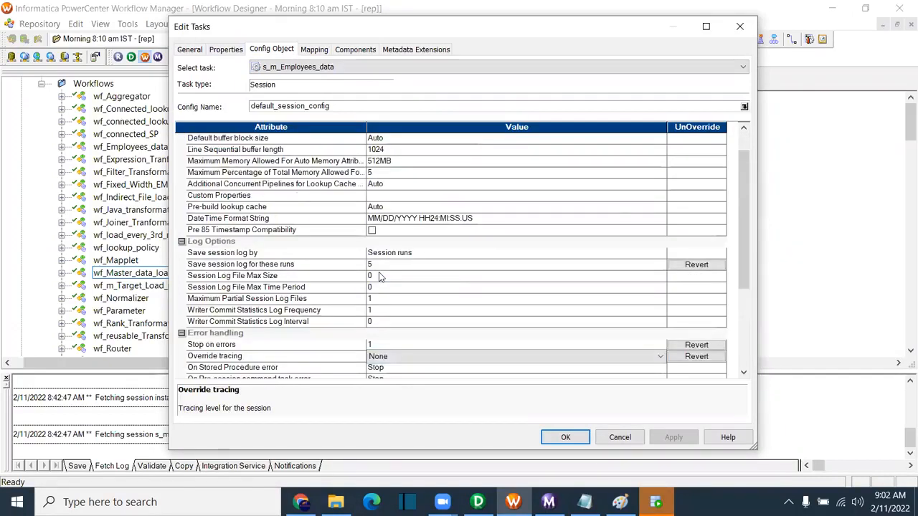
{"action": "scroll", "coordinate": [378, 272], "scroll_direction": "up", "scroll_amount": 1}
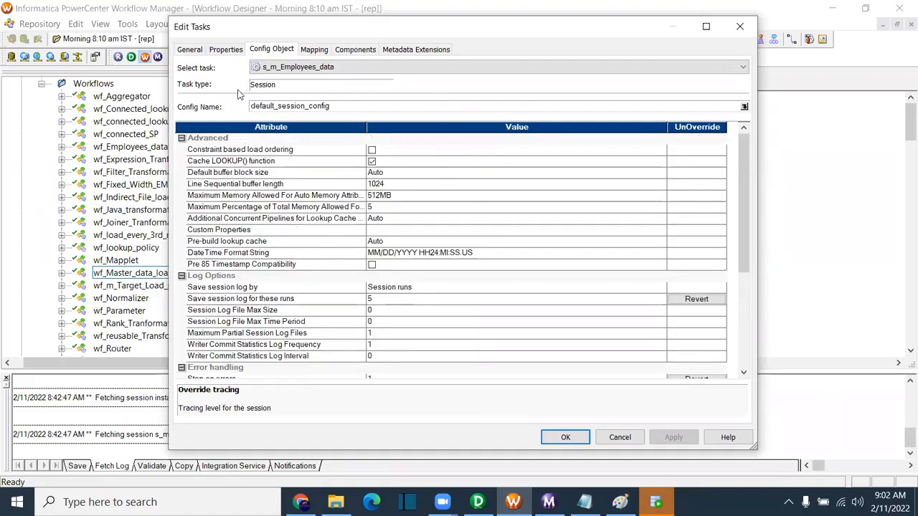
Step: Set Recovery Strategy to Fail task and continue workflow, apply, and save the workflow
{"action": "left_click", "coordinate": [227, 49]}
{"action": "scroll", "coordinate": [452, 344], "scroll_direction": "down", "scroll_amount": 3}
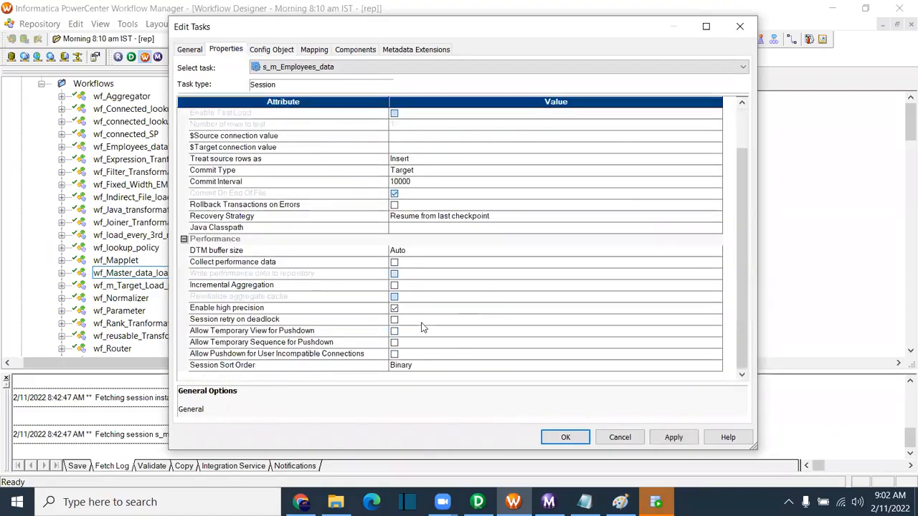
{"action": "left_click", "coordinate": [240, 309]}
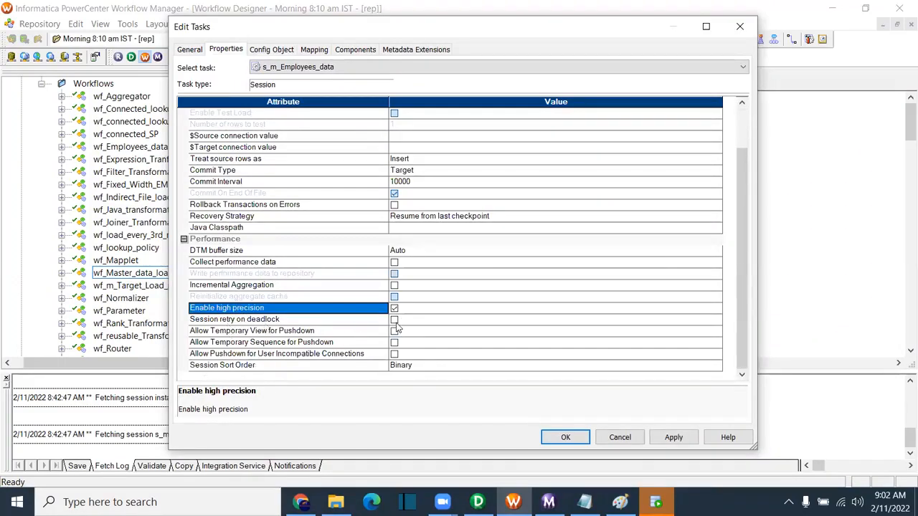
{"action": "left_click", "coordinate": [471, 217]}
{"action": "left_click", "coordinate": [471, 217]}
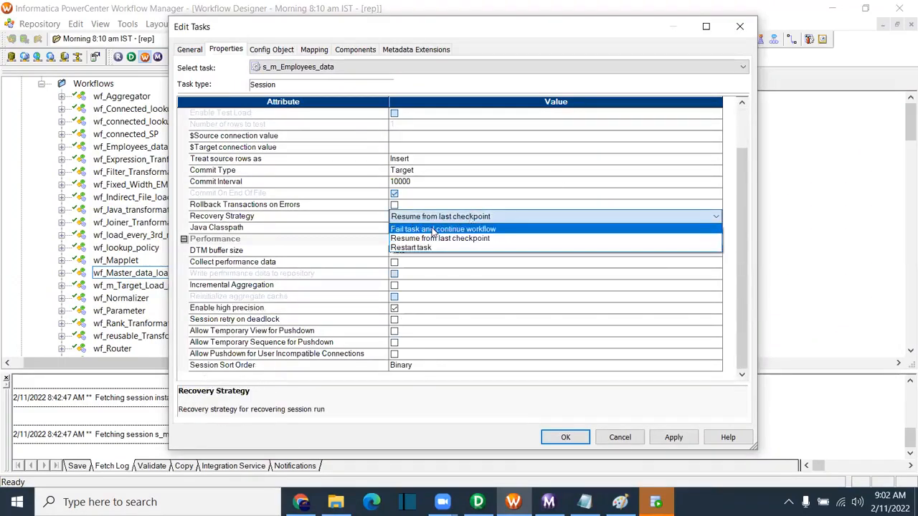
{"action": "left_click", "coordinate": [430, 231]}
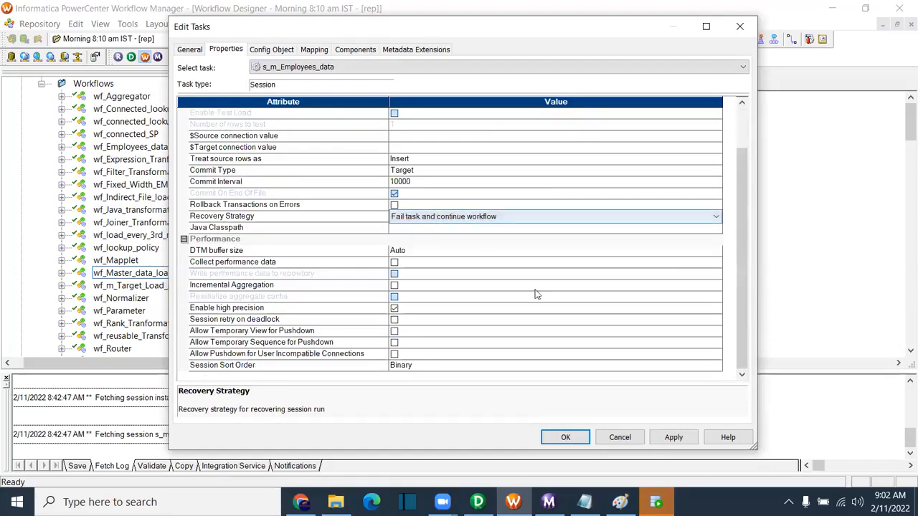
{"action": "left_click", "coordinate": [672, 436]}
{"action": "left_click", "coordinate": [578, 438]}
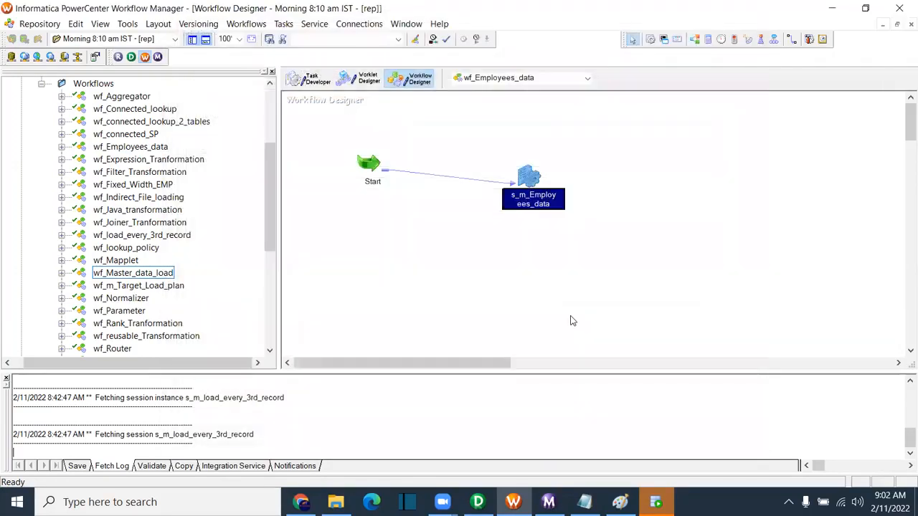
{"action": "key", "text": "ctrl+s"}
{"action": "right_click", "coordinate": [477, 254]}
Step: Start the workflow and connect SQL Developer to CORE with its password
{"action": "left_click", "coordinate": [519, 365]}
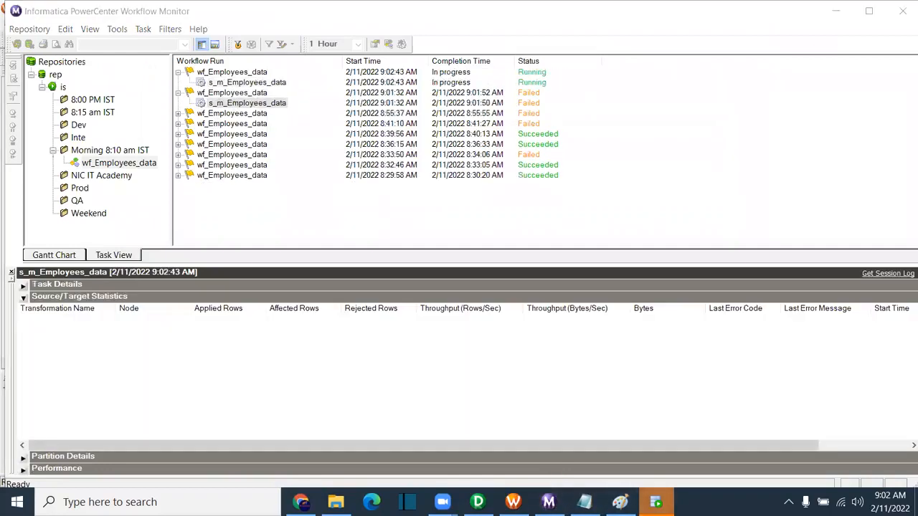
{"action": "left_click", "coordinate": [656, 502]}
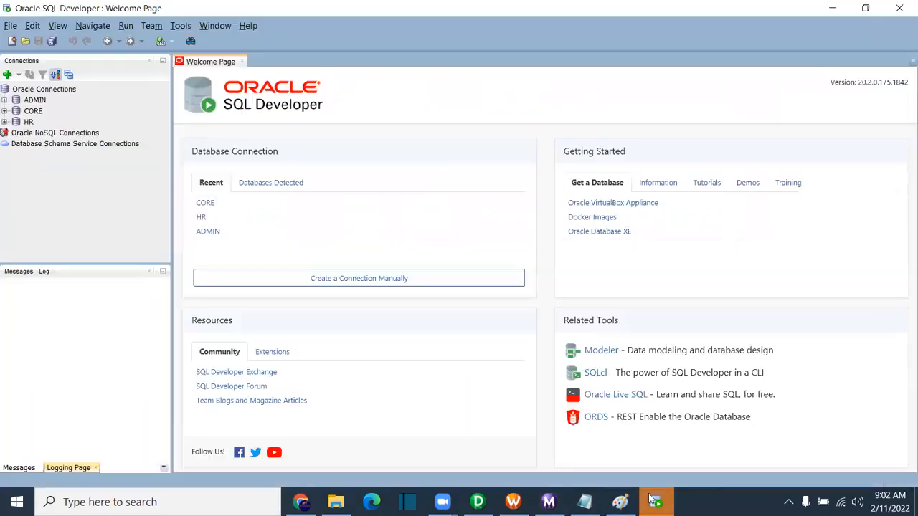
{"action": "left_click", "coordinate": [4, 111]}
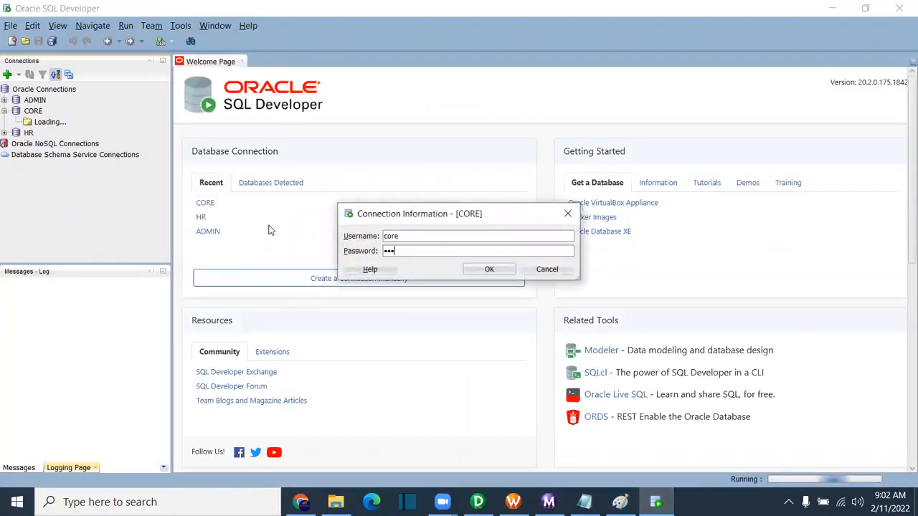
{"action": "key", "text": "Return"}
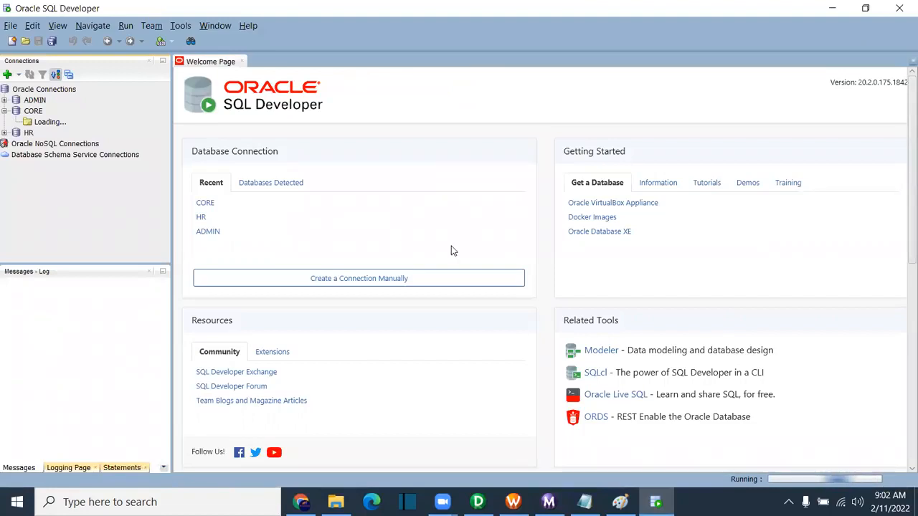
Step: Confirm the 9:02:43 AM run loaded 107 rows into T_EMPLOYEES, then close the Welcome Page
{"action": "key", "text": "alt+Tab"}
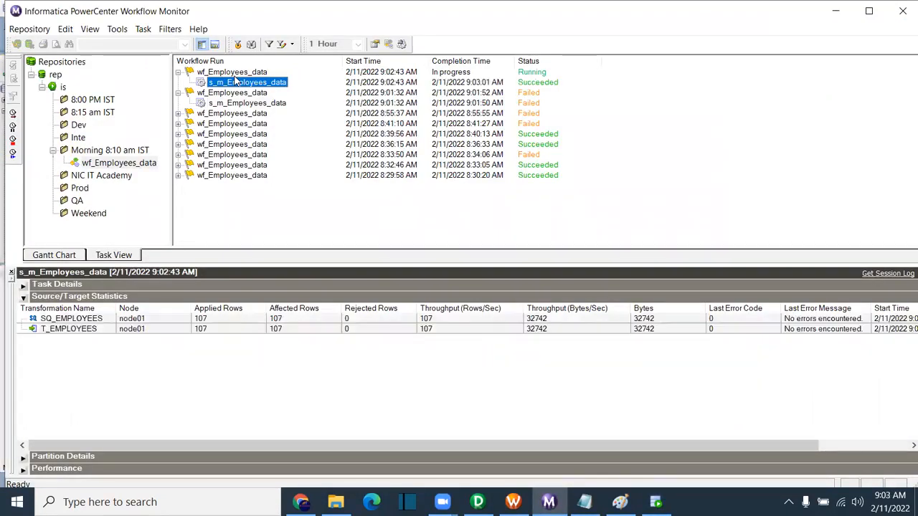
{"action": "left_click", "coordinate": [211, 330]}
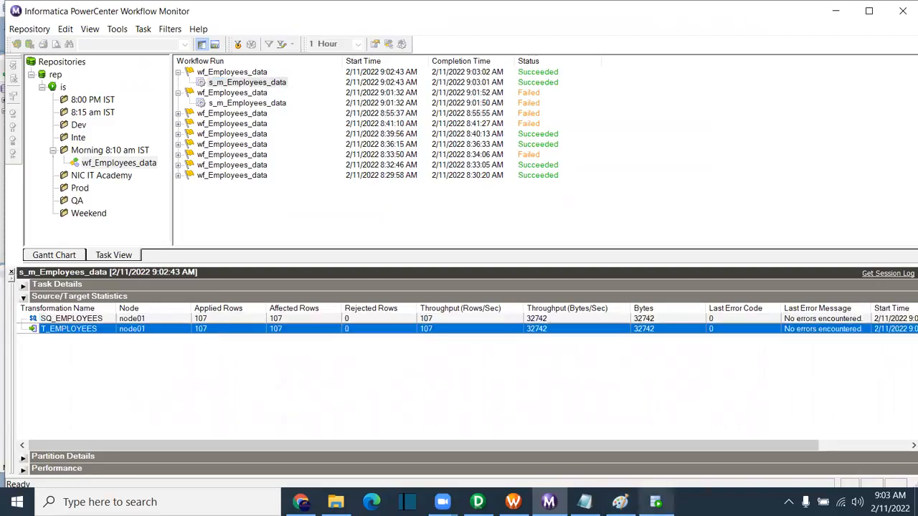
{"action": "left_click", "coordinate": [655, 502]}
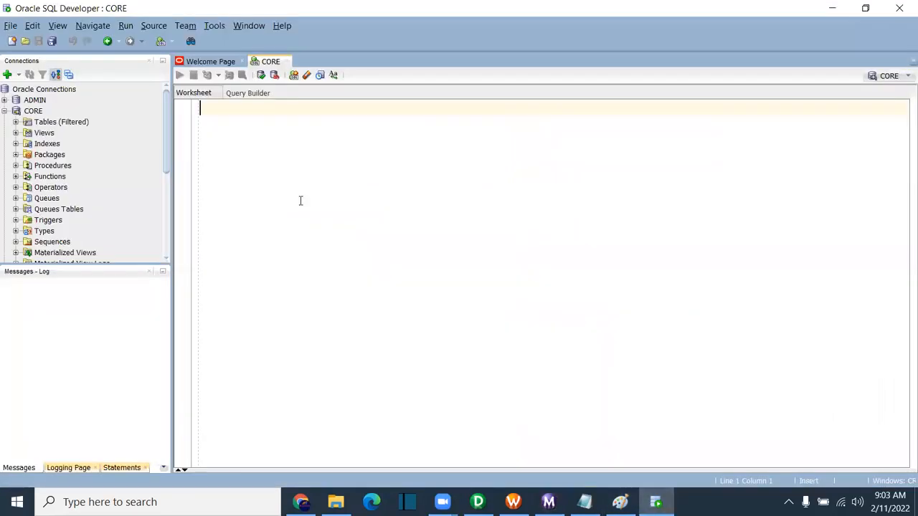
{"action": "left_click", "coordinate": [241, 62]}
Step: Run the query 'select * from t_employees;' in the CORE worksheet
{"action": "type", "text": "selec"}
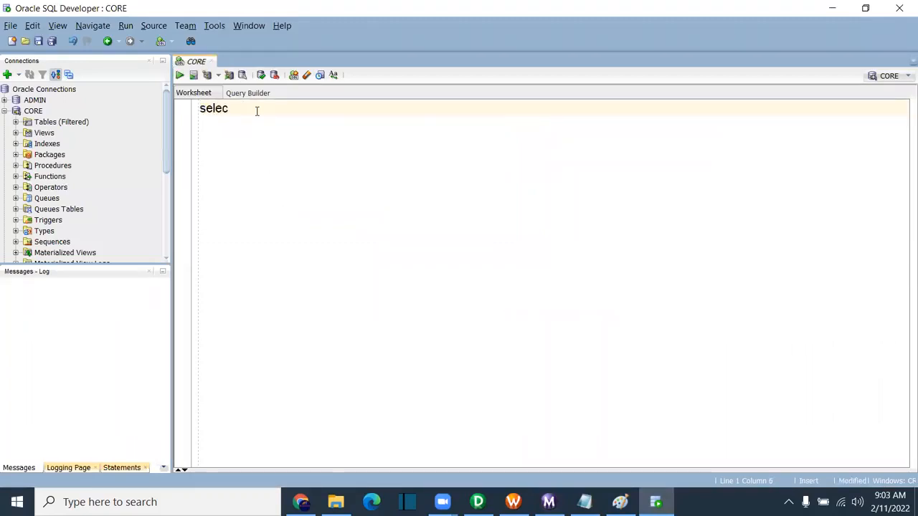
{"action": "type", "text": "t * from "}
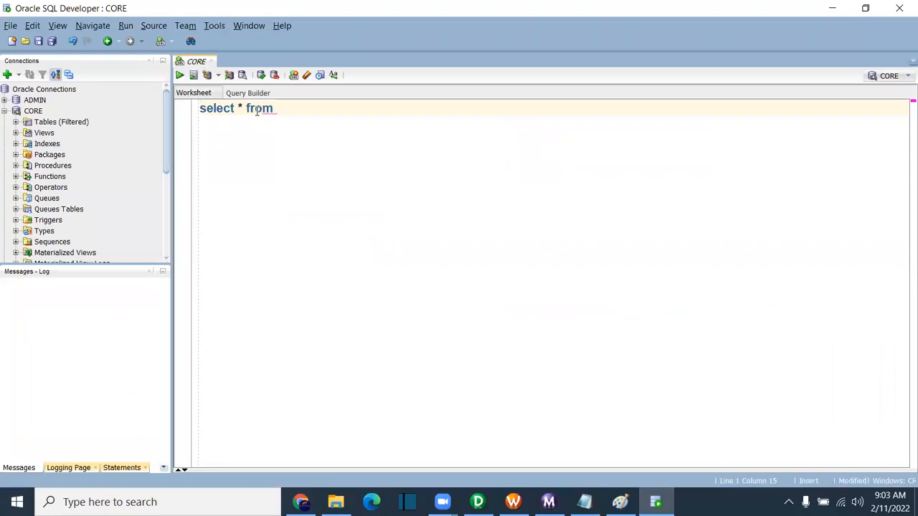
{"action": "type", "text": "t_employees"}
{"action": "key", "text": "ctrl+Return"}
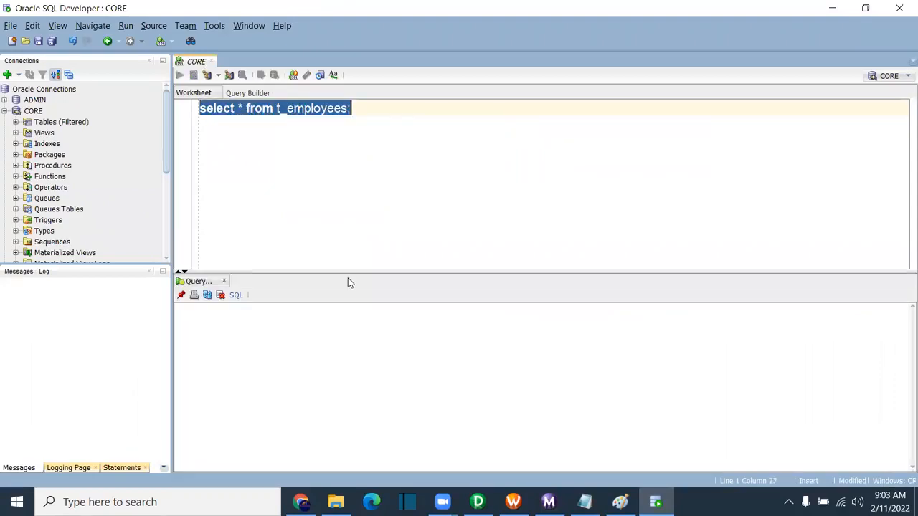
{"action": "type", "text": ";"}
Step: Count the result rows (444), then reopen the s_m_Employees_data session settings
{"action": "right_click", "coordinate": [256, 342]}
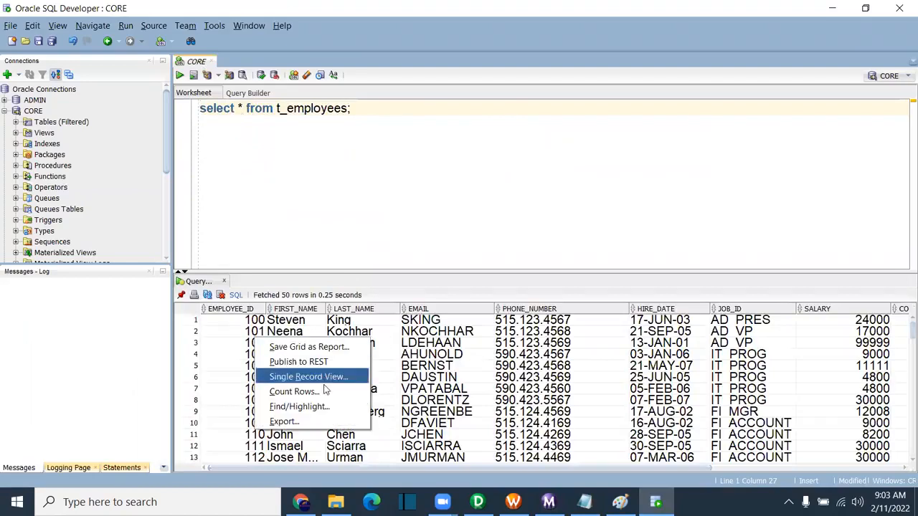
{"action": "left_click", "coordinate": [273, 396]}
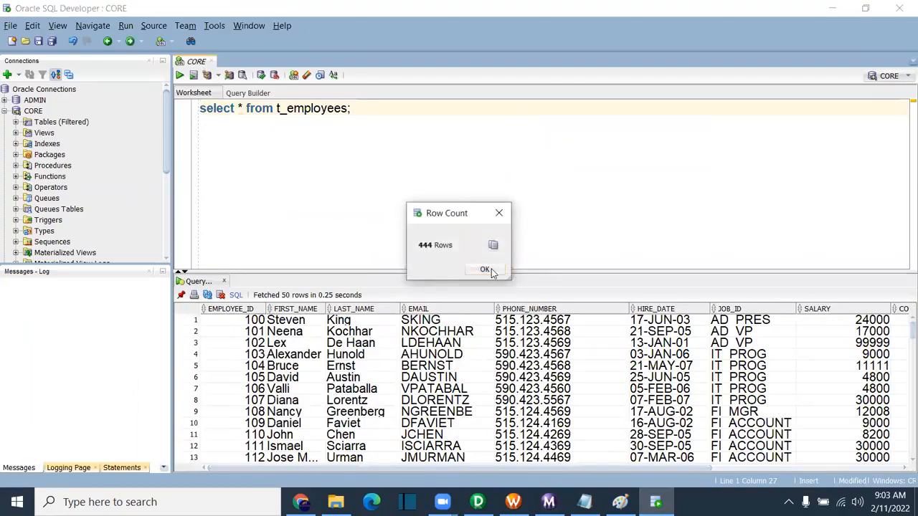
{"action": "left_click", "coordinate": [485, 269]}
{"action": "key", "text": "Return"}
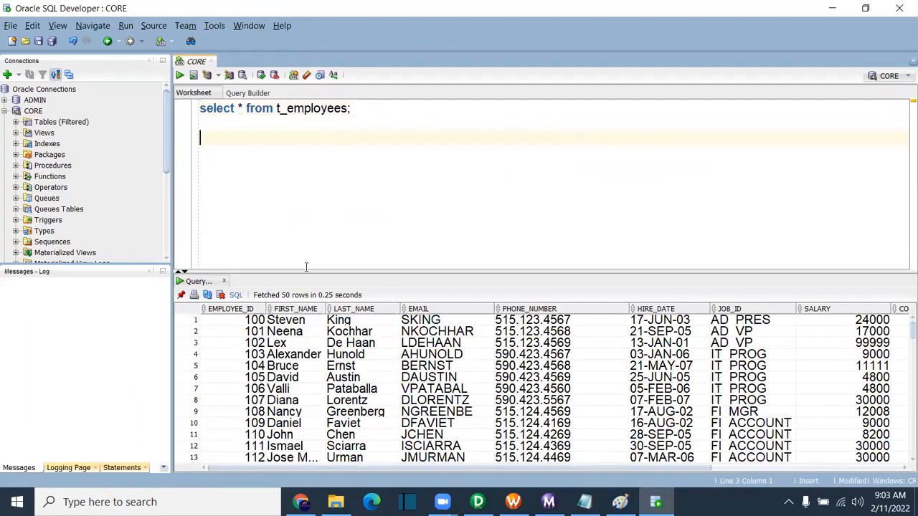
{"action": "left_click_drag", "start_coordinate": [305, 273], "coordinate": [303, 232]}
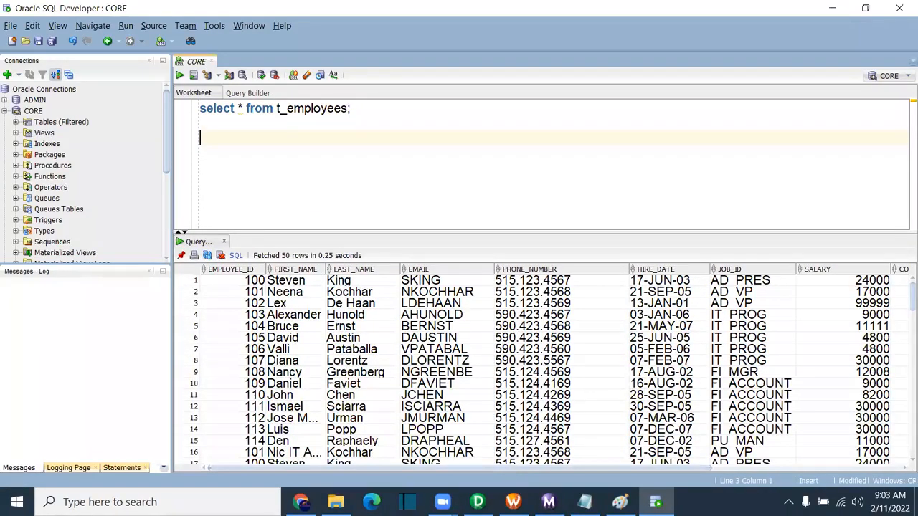
{"action": "left_click", "coordinate": [513, 502]}
{"action": "double_click", "coordinate": [535, 179]}
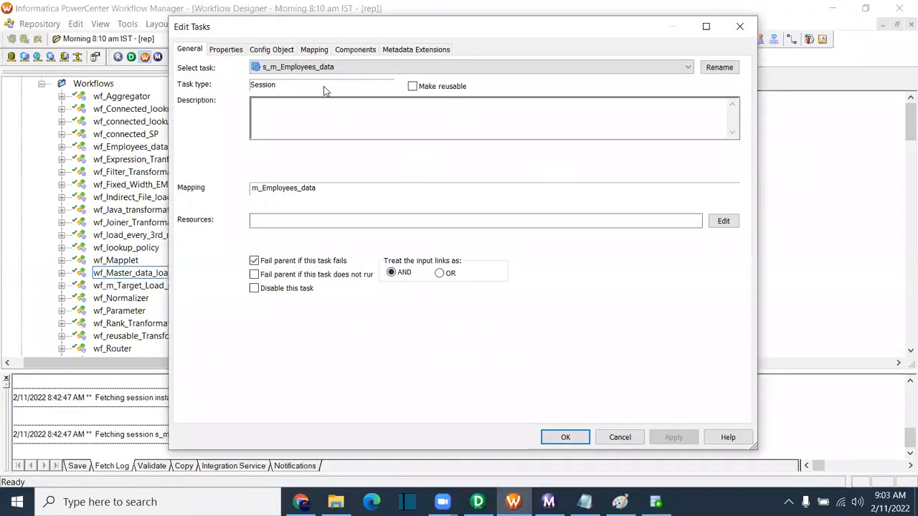
Step: Verify T_EMPLOYEES target load type is Bulk, close the settings unchanged, and return to SQL Developer
{"action": "left_click", "coordinate": [313, 53]}
{"action": "left_click", "coordinate": [251, 175]}
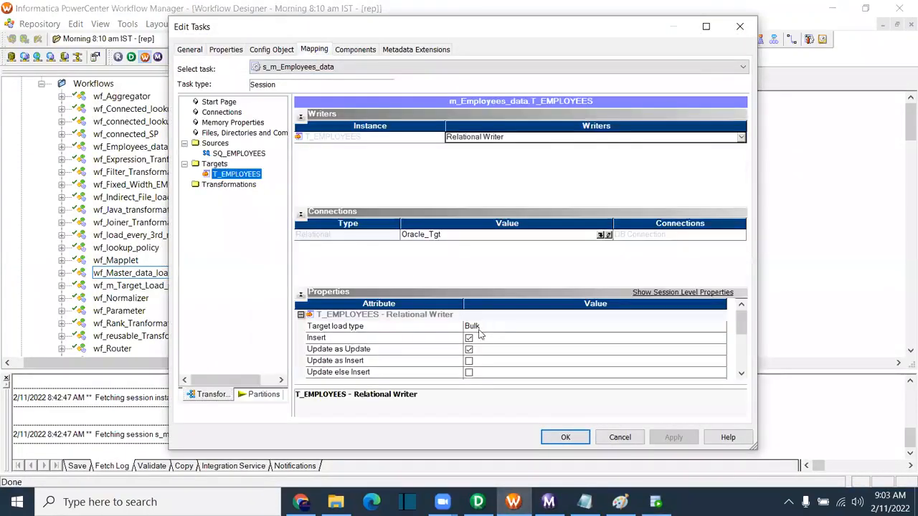
{"action": "left_click", "coordinate": [739, 27]}
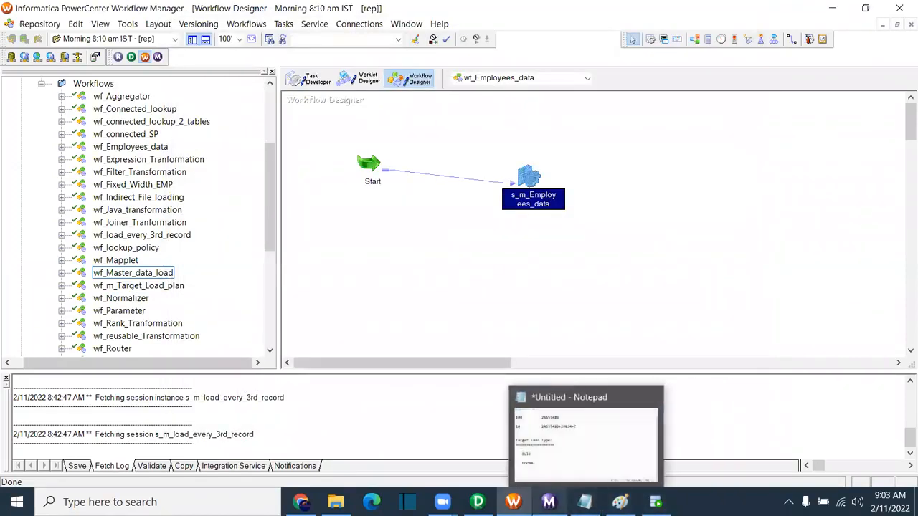
{"action": "left_click", "coordinate": [655, 502]}
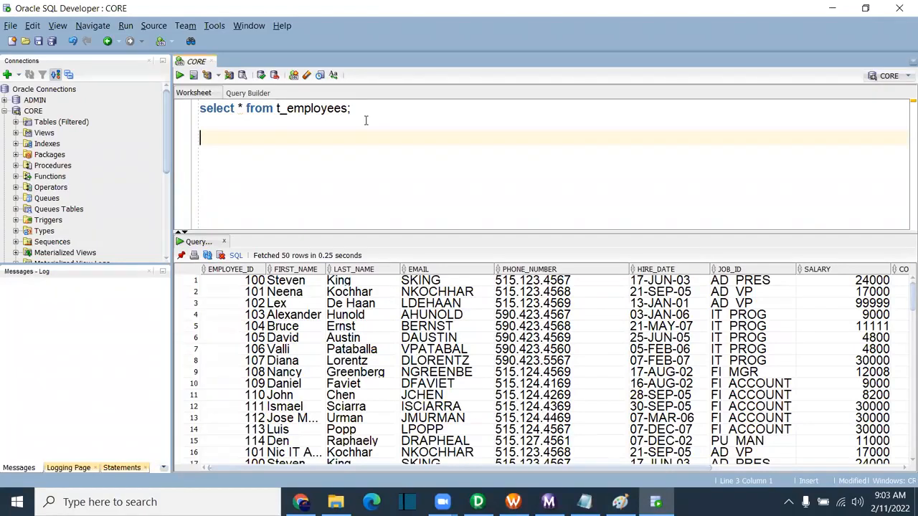
Step: Run 'create index idx_emp on t_employees(employee_id);' to create the IDX_EMP index
{"action": "type", "text": "create indexx"}
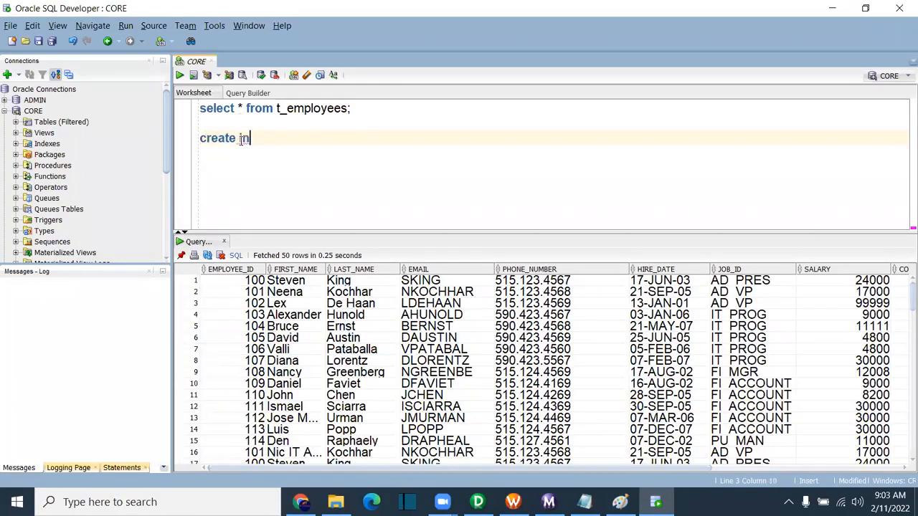
{"action": "key", "text": "BackSpace"}
{"action": "key", "text": "BackSpace"}
{"action": "type", "text": "e"}
{"action": "key", "text": "BackSpace"}
{"action": "type", "text": "idx_emp on t_e"}
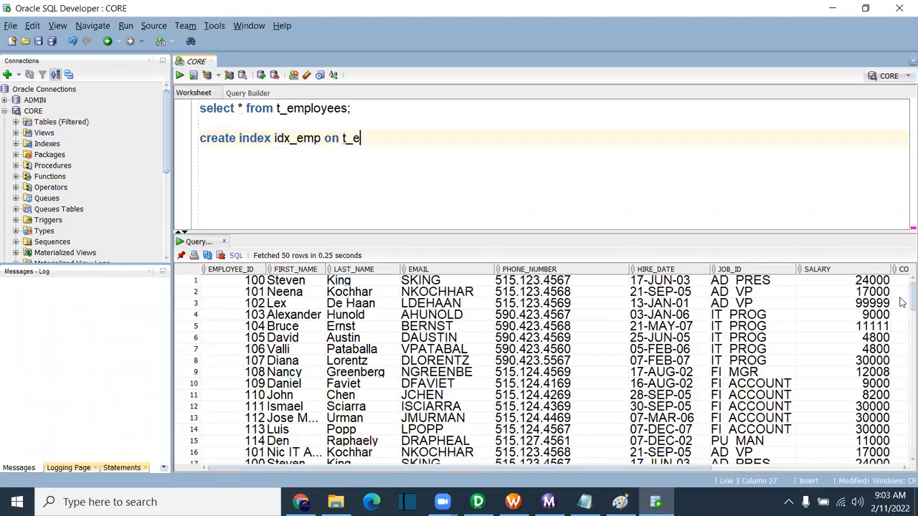
{"action": "type", "text": "mployees"}
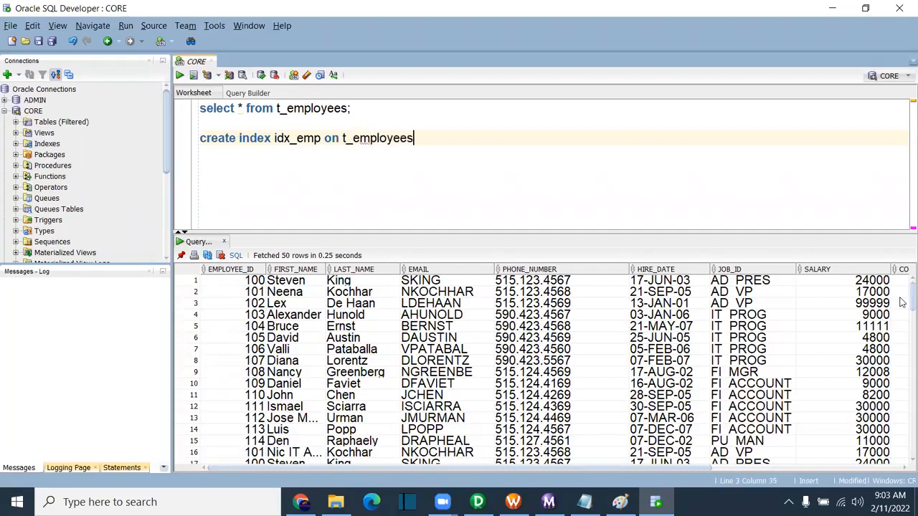
{"action": "type", "text": "(employee"}
{"action": "type", "text": "_"}
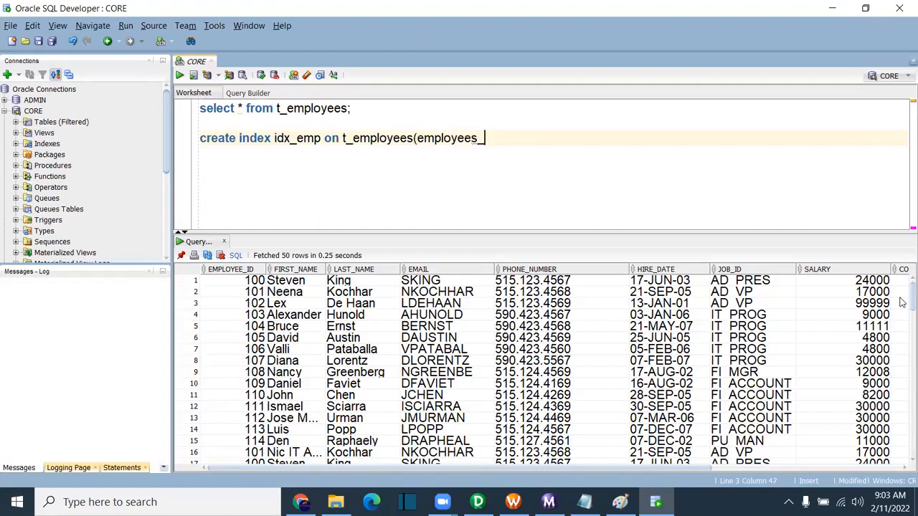
{"action": "type", "text": "_"}
{"action": "key", "text": "BackSpace"}
{"action": "type", "text": "d"}
{"action": "key", "text": "BackSpace"}
{"action": "key", "text": "BackSpace"}
{"action": "type", "text": "_id"}
{"action": "key", "text": "End"}
{"action": "type", "text": ";"}
{"action": "key", "text": "ctrl+Return"}
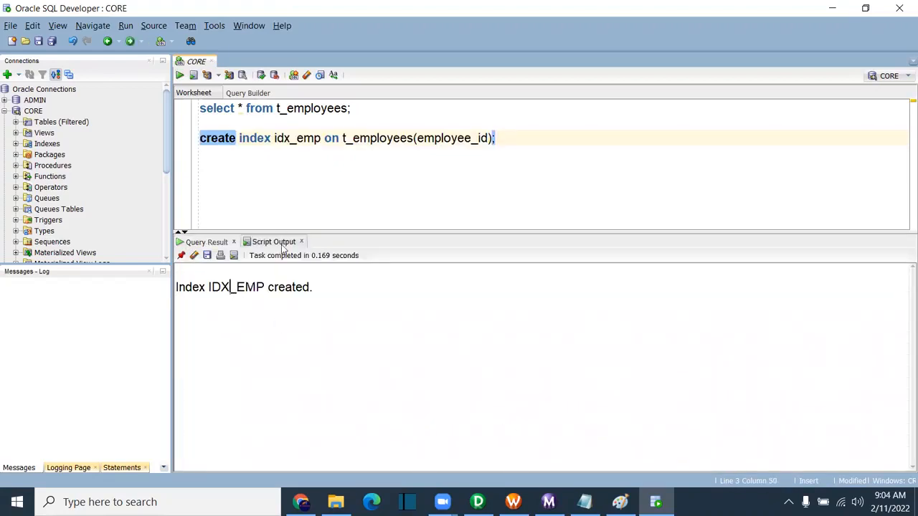
{"action": "key", "text": "alt+Tab"}
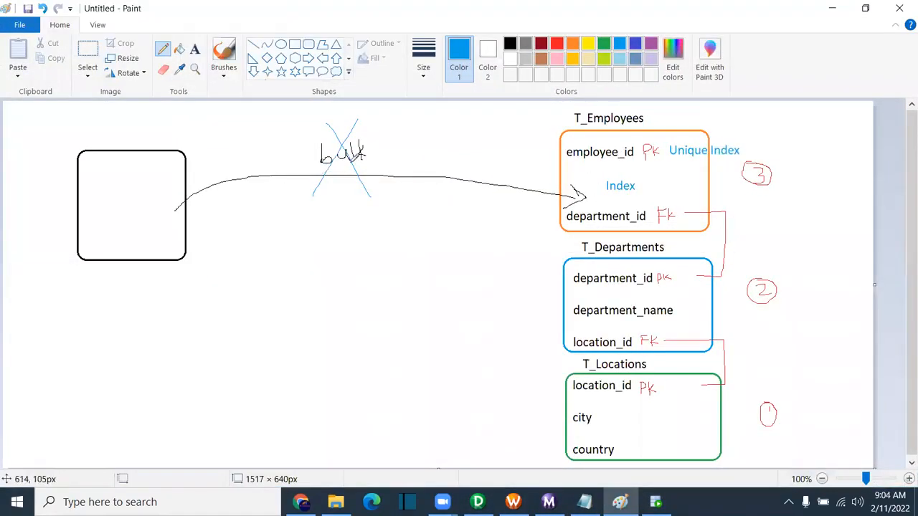
Step: Start wf_Employees_data and open its newest session run, which failed with ORA-26002
{"action": "left_click", "coordinate": [512, 502]}
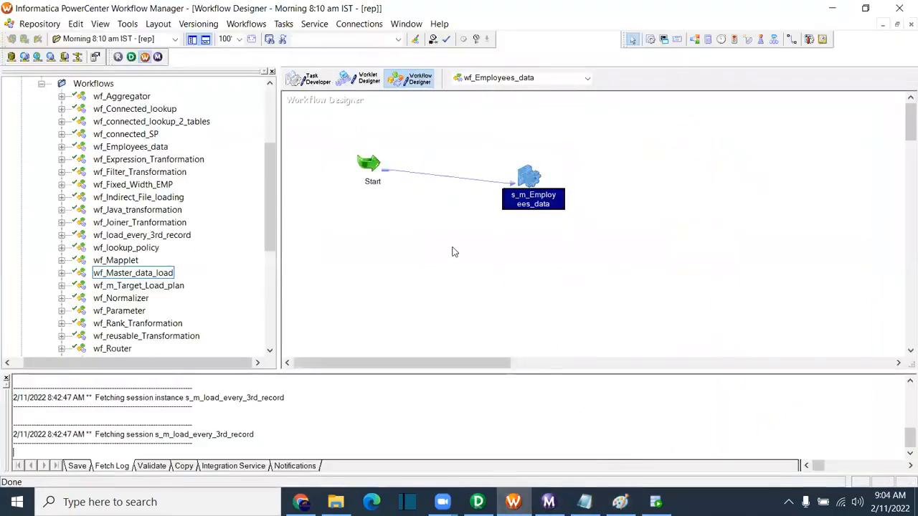
{"action": "right_click", "coordinate": [448, 251]}
{"action": "left_click", "coordinate": [486, 364]}
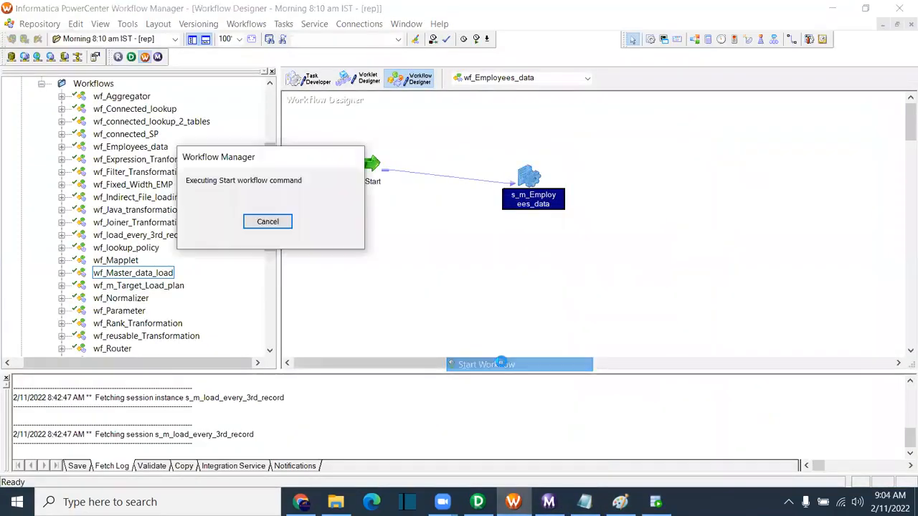
{"action": "mouse_move", "coordinate": [549, 502]}
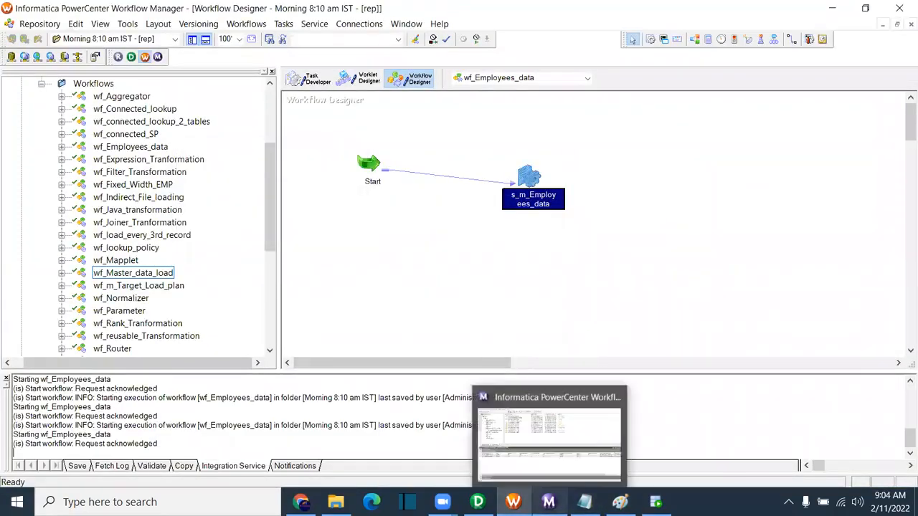
{"action": "left_click", "coordinate": [578, 439]}
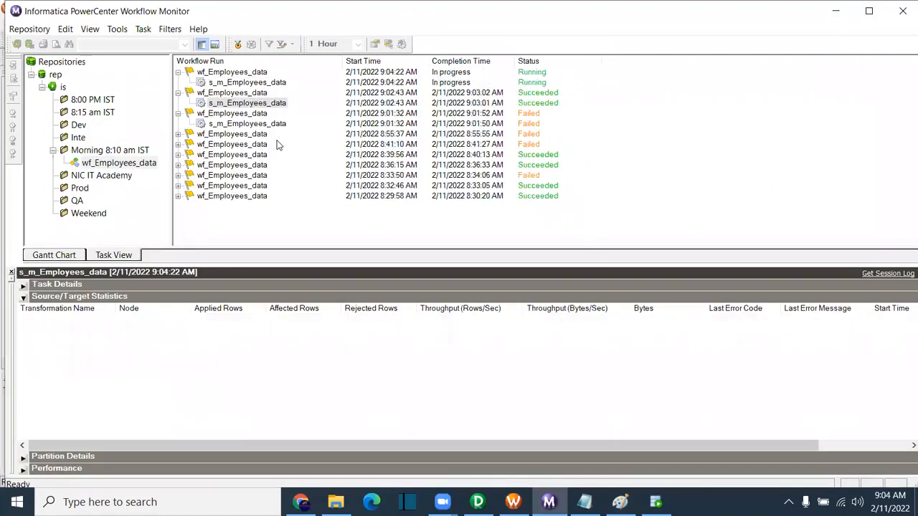
{"action": "left_click", "coordinate": [244, 83]}
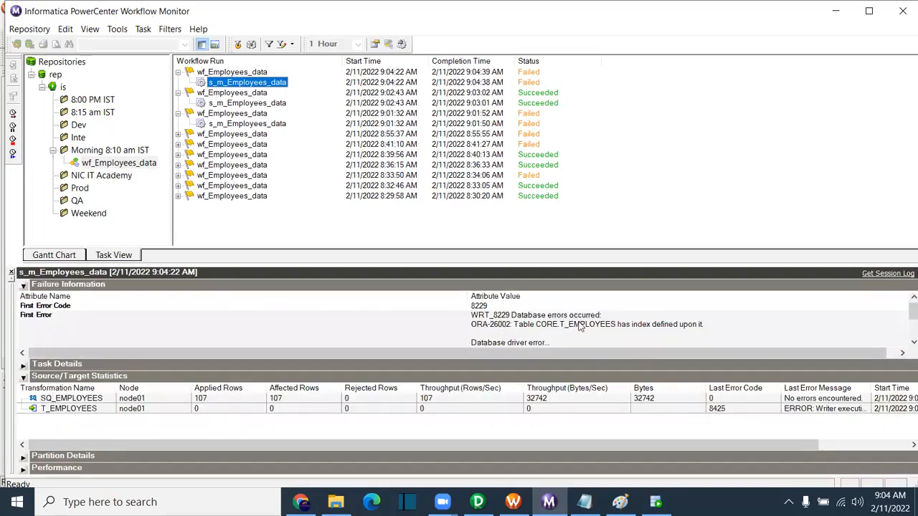
Step: Review the failure: index defined on T_EMPLOYEES and 0 rows loaded, then return to the Paint diagram
{"action": "left_click", "coordinate": [510, 343]}
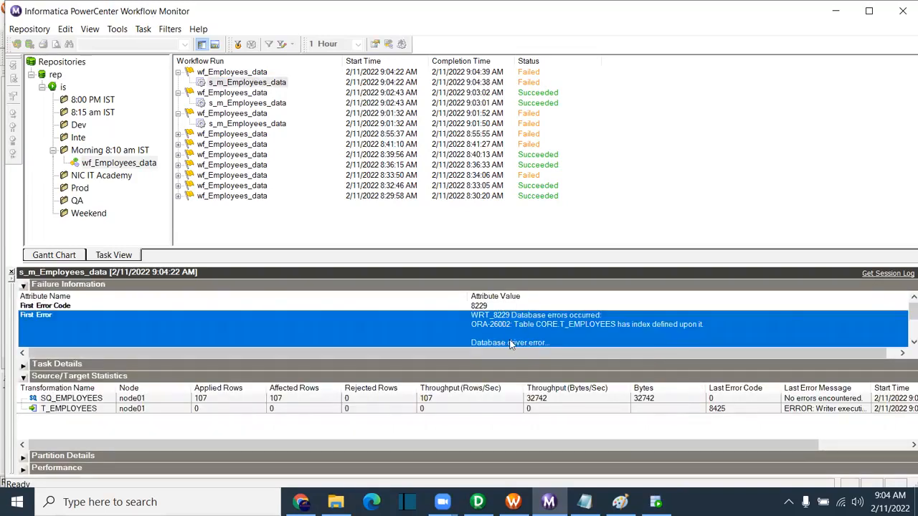
{"action": "left_click", "coordinate": [208, 403]}
{"action": "left_click", "coordinate": [200, 411]}
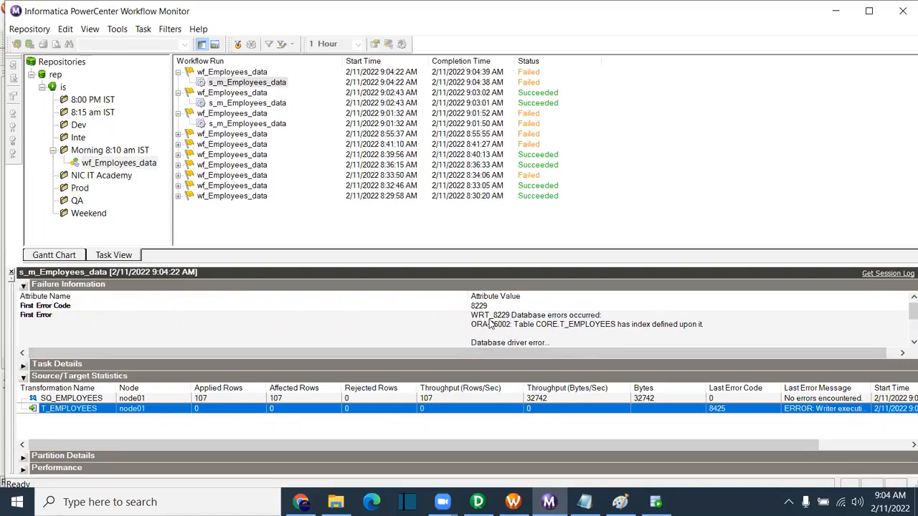
{"action": "left_click", "coordinate": [637, 336]}
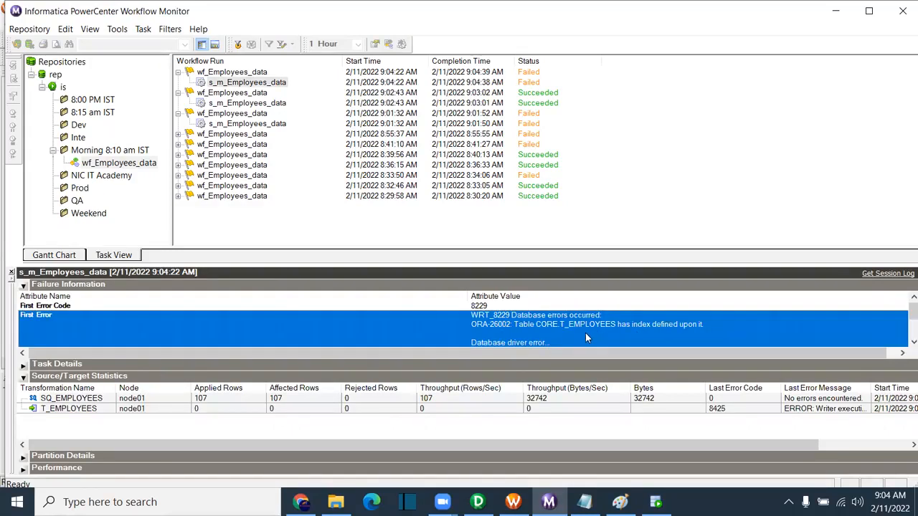
{"action": "left_click", "coordinate": [620, 502]}
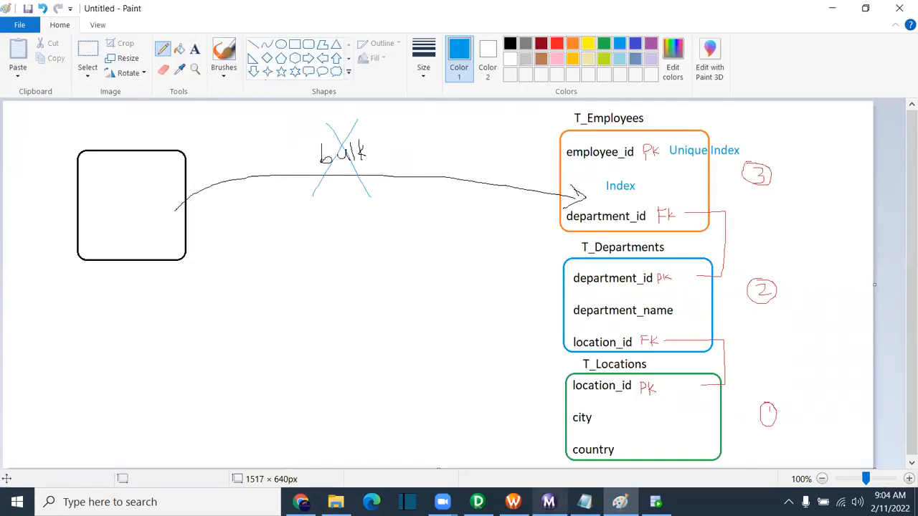
Step: Change the T_EMPLOYEES target load type from Bulk to Normal
{"action": "left_click", "coordinate": [513, 502]}
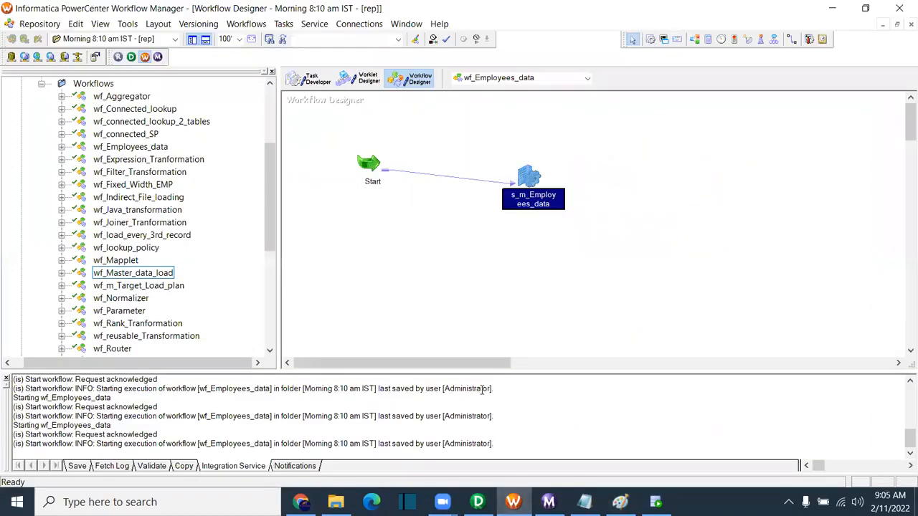
{"action": "double_click", "coordinate": [529, 178]}
{"action": "left_click", "coordinate": [314, 50]}
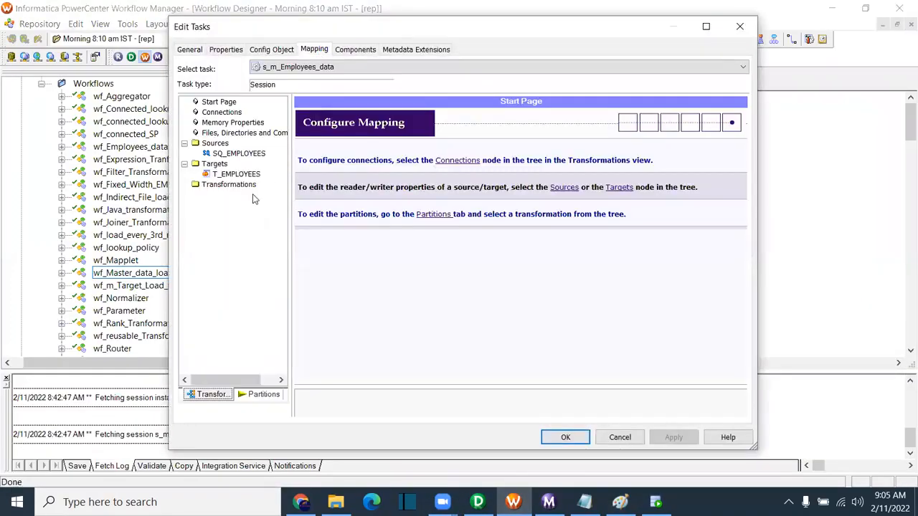
{"action": "left_click", "coordinate": [208, 175]}
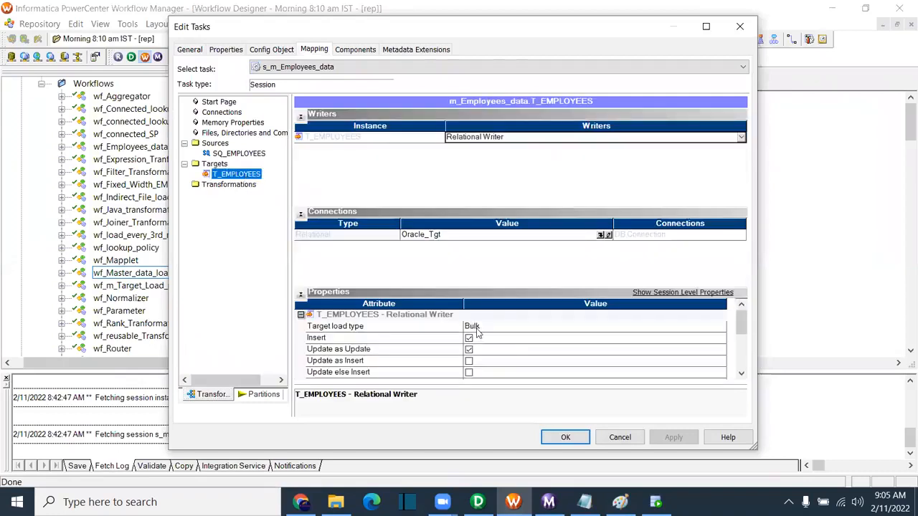
{"action": "left_click", "coordinate": [330, 327]}
{"action": "left_click", "coordinate": [478, 332]}
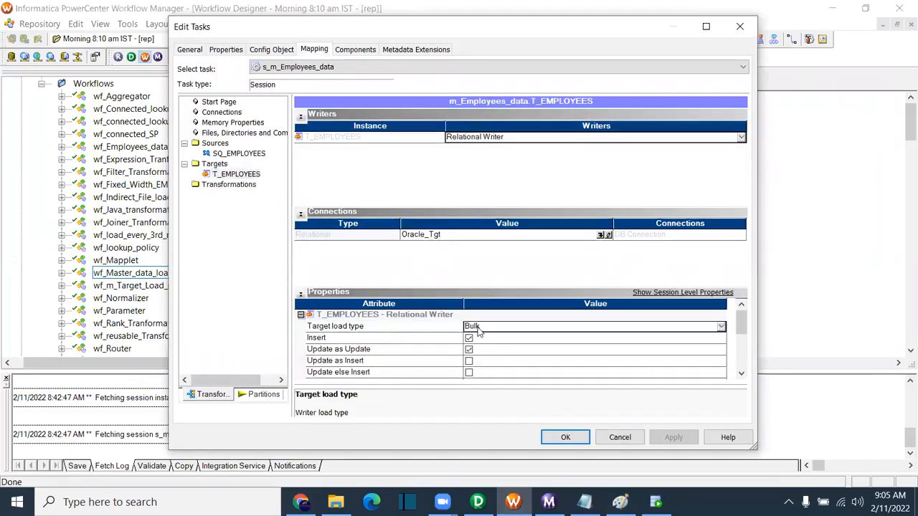
{"action": "left_click", "coordinate": [479, 334]}
{"action": "left_click", "coordinate": [485, 341]}
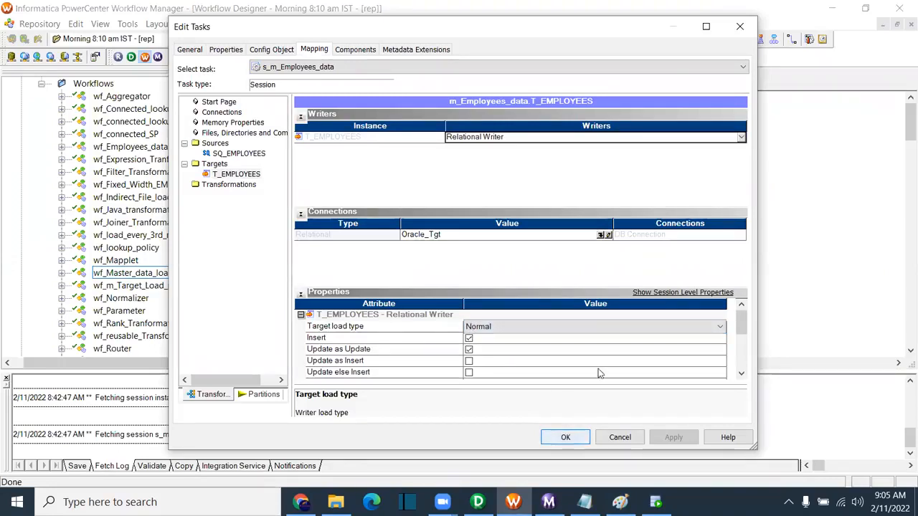
Step: Enable the Truncate target table option and apply the session changes
{"action": "left_click_drag", "start_coordinate": [743, 327], "coordinate": [743, 341]}
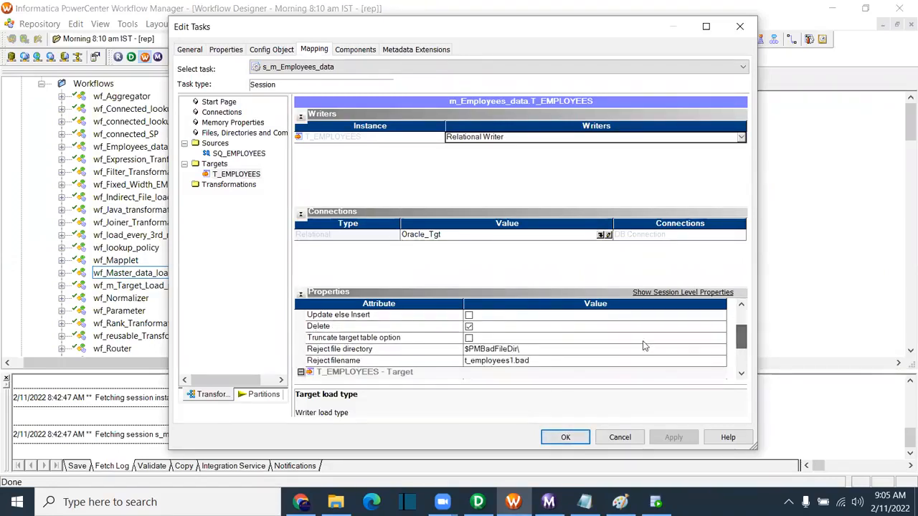
{"action": "left_click", "coordinate": [468, 338]}
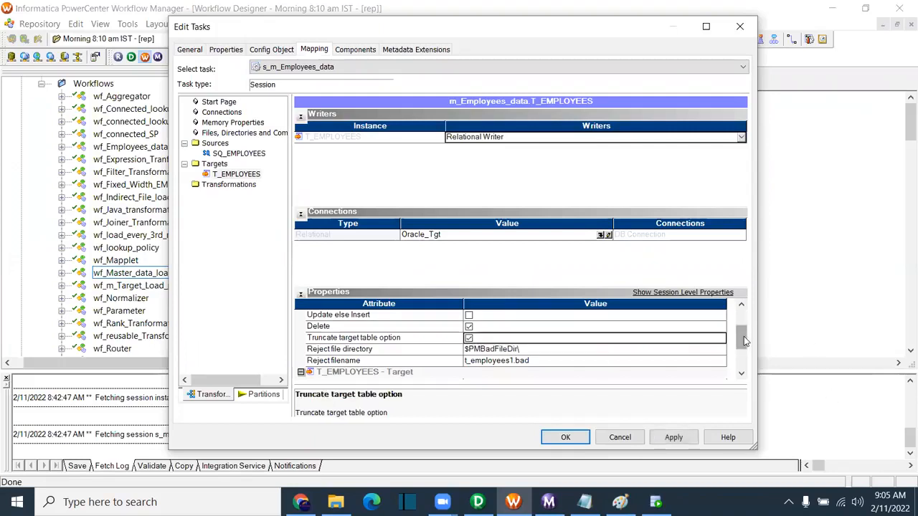
{"action": "left_click_drag", "start_coordinate": [743, 338], "coordinate": [743, 323]}
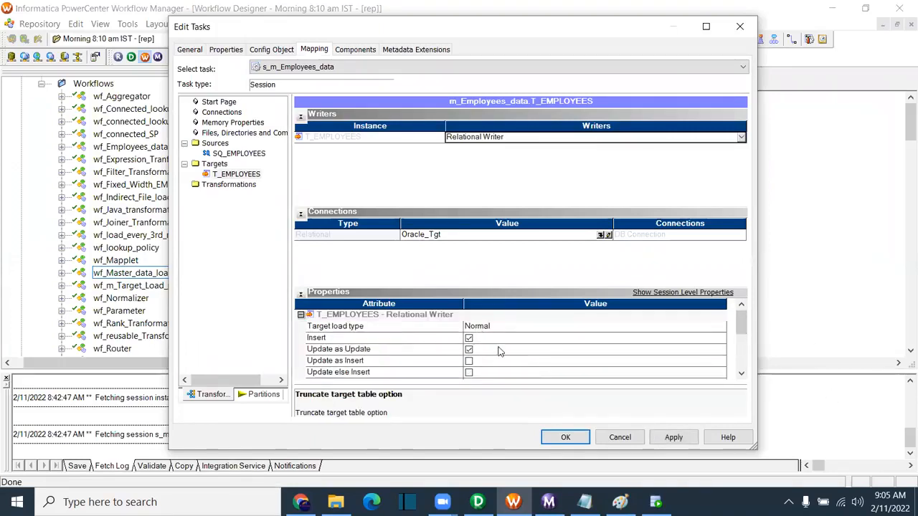
{"action": "left_click", "coordinate": [672, 438]}
{"action": "left_click", "coordinate": [554, 439]}
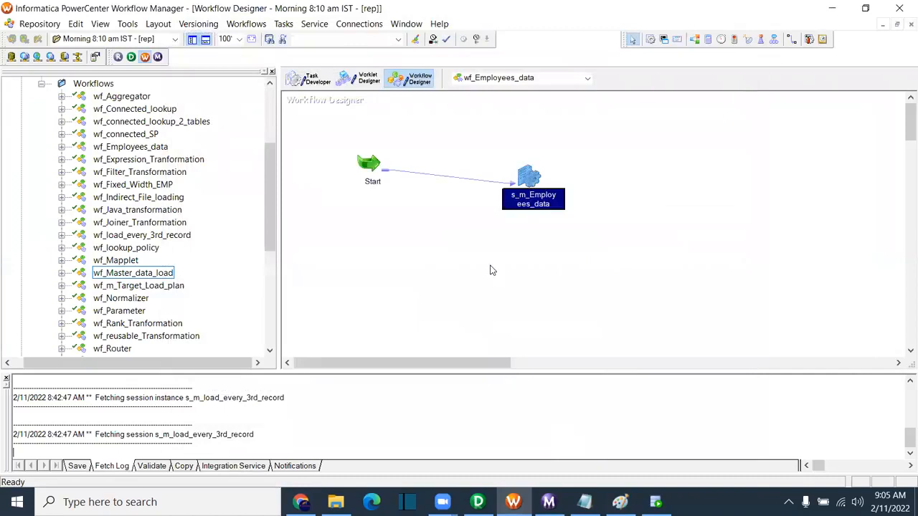
Step: Save, rerun wf_Employees_data, and follow the 9:05:25 AM run in Workflow Monitor
{"action": "key", "text": "ctrl+s"}
{"action": "right_click", "coordinate": [439, 266]}
{"action": "left_click", "coordinate": [509, 364]}
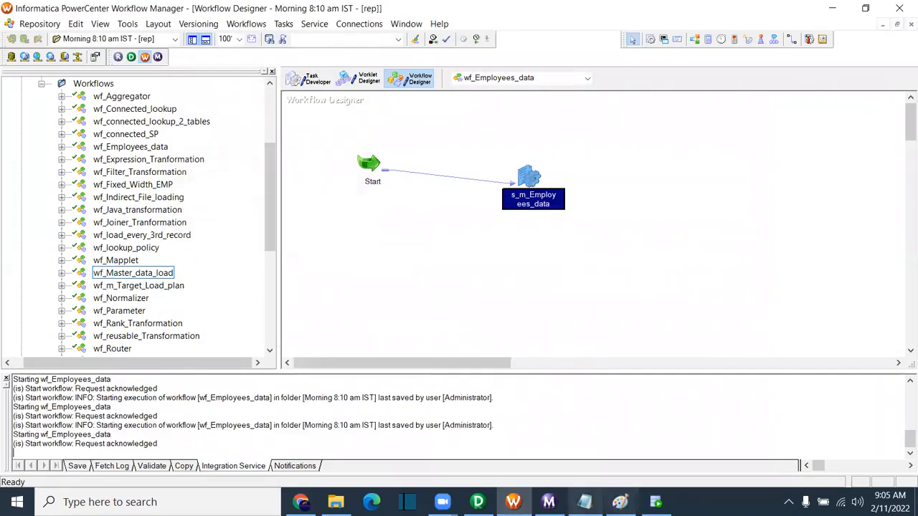
{"action": "left_click", "coordinate": [549, 502]}
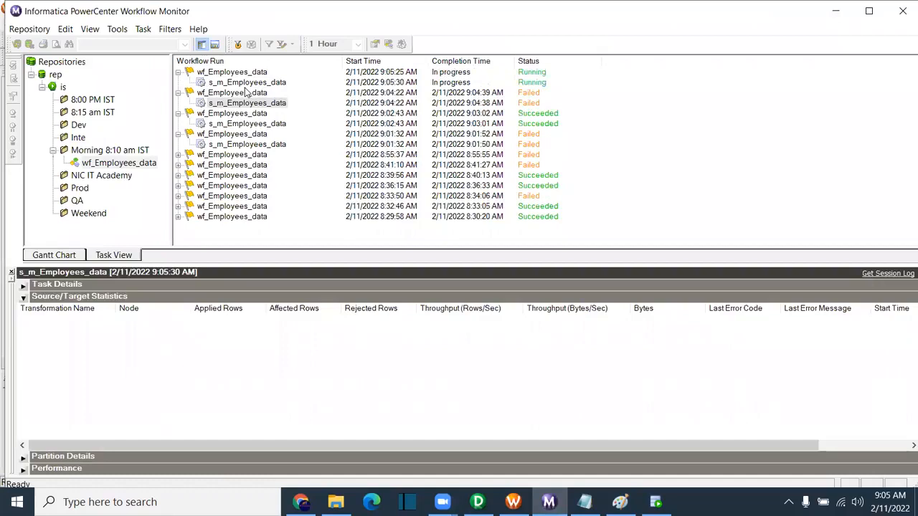
Step: Open the newest s_m_Employees_data run and verify T_EMPLOYEES loaded 107 rows with no errors
{"action": "left_click", "coordinate": [246, 83]}
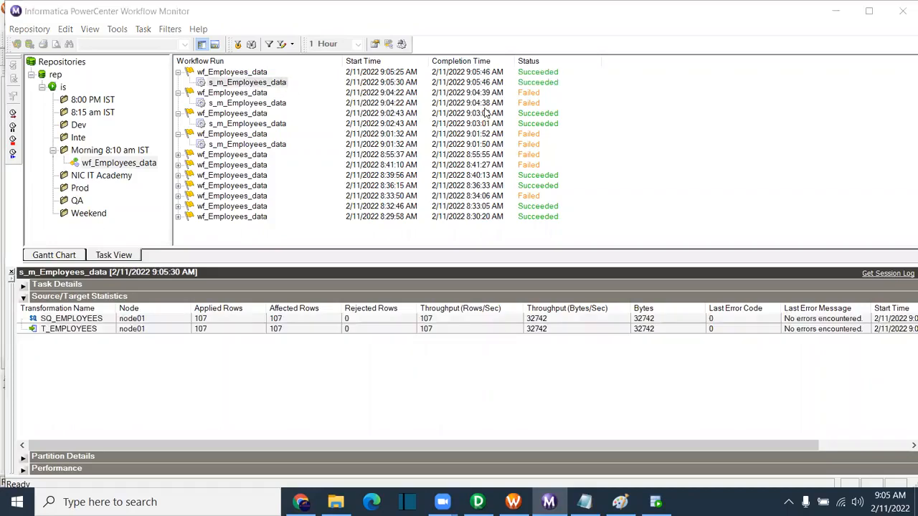
{"action": "left_click", "coordinate": [302, 334]}
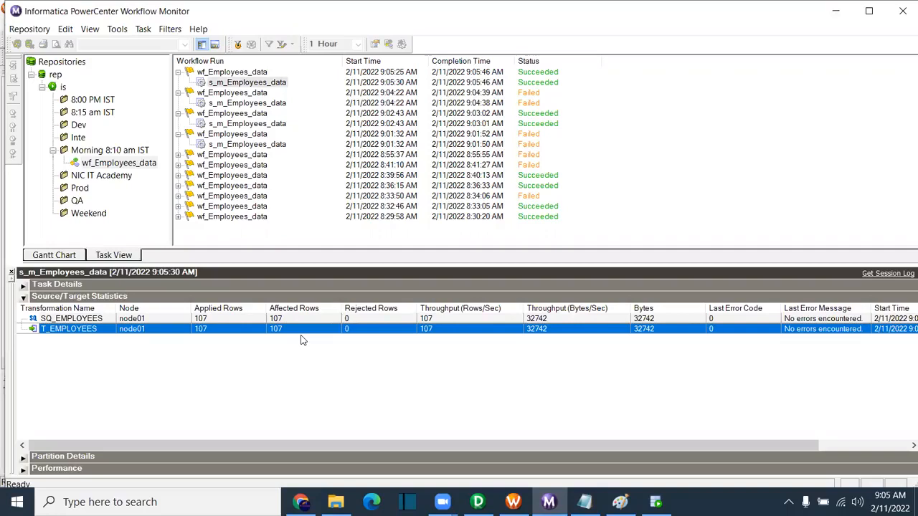
{"action": "mouse_move", "coordinate": [508, 498]}
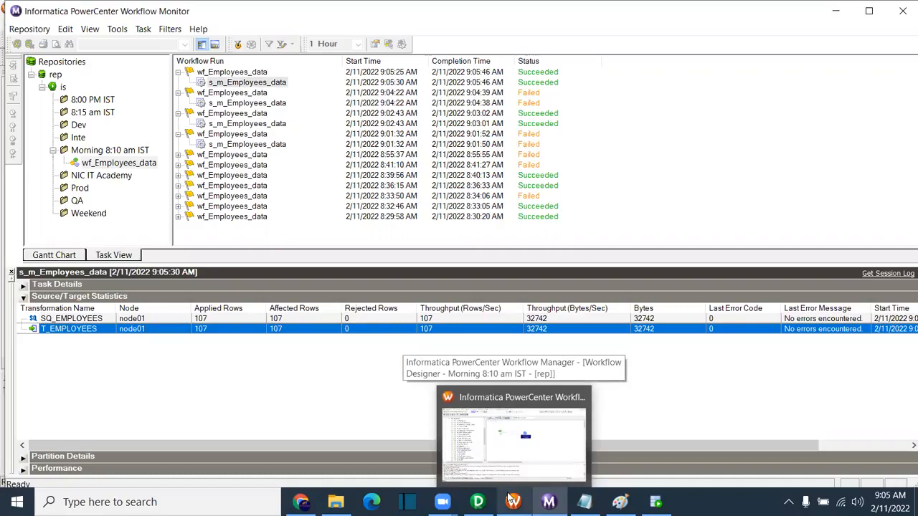
Step: Draw a blue tick beside the crossed-out bulk and a blue arrow from Index toward T_Employees
{"action": "left_click", "coordinate": [619, 502]}
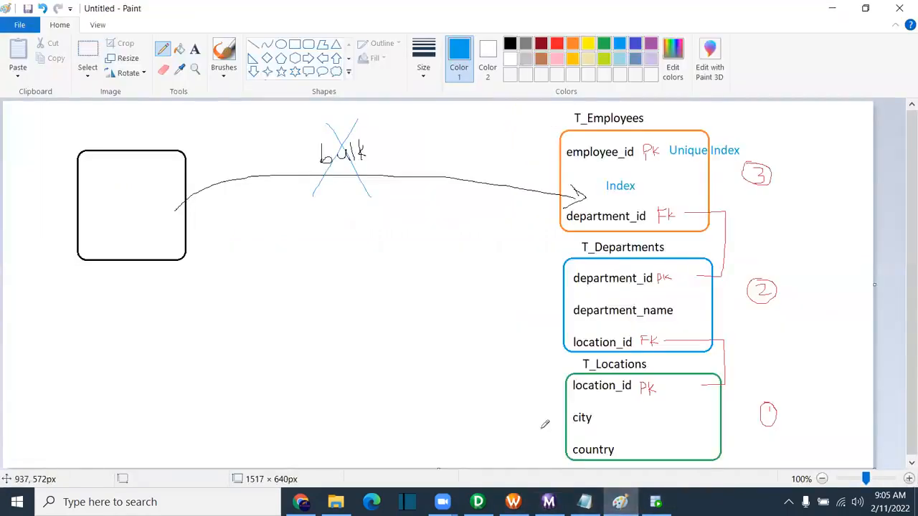
{"action": "left_click_drag", "start_coordinate": [381, 138], "coordinate": [419, 118]}
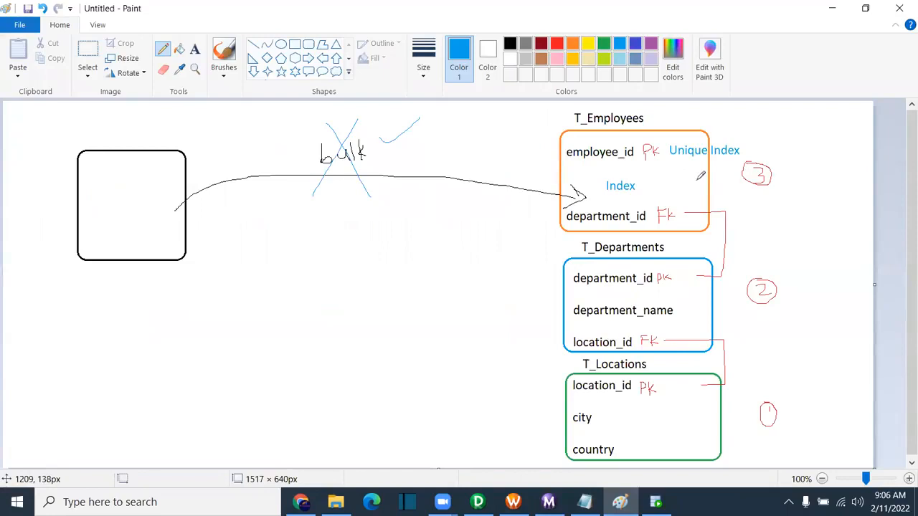
{"action": "left_click_drag", "start_coordinate": [691, 192], "coordinate": [809, 220]}
{"action": "mouse_move", "coordinate": [730, 188]}
{"action": "left_mouse_down"}
{"action": "mouse_move", "coordinate": [716, 194]}
{"action": "mouse_move", "coordinate": [727, 202]}
{"action": "left_mouse_up"}
{"action": "key", "text": "ctrl+z"}
{"action": "mouse_move", "coordinate": [796, 200]}
{"action": "left_mouse_down"}
{"action": "mouse_move", "coordinate": [777, 207]}
{"action": "mouse_move", "coordinate": [824, 231]}
{"action": "mouse_move", "coordinate": [828, 221]}
{"action": "mouse_move", "coordinate": [833, 233]}
{"action": "mouse_move", "coordinate": [843, 212]}
{"action": "mouse_move", "coordinate": [849, 228]}
{"action": "mouse_move", "coordinate": [850, 217]}
{"action": "mouse_move", "coordinate": [872, 218]}
{"action": "left_mouse_up"}
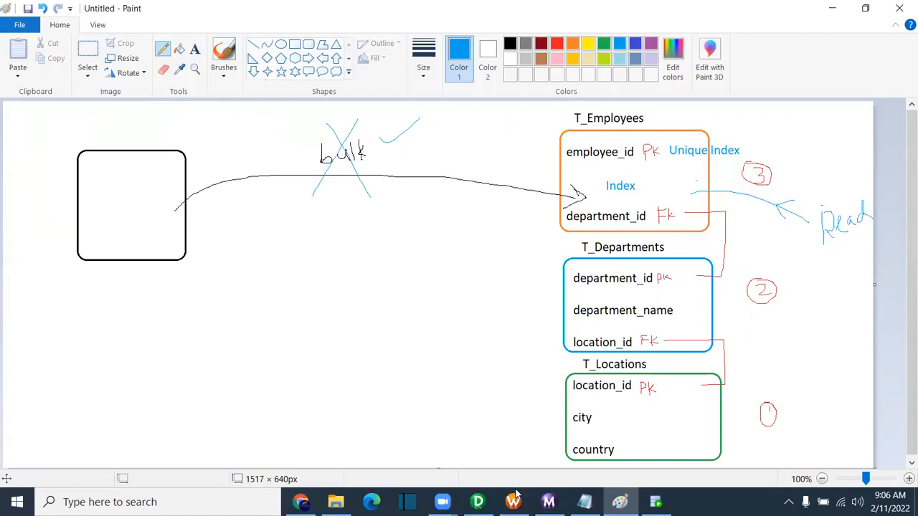
Step: Change the T_EMPLOYEES target load type of s_m_Employees_data from Normal to Bulk
{"action": "left_click", "coordinate": [478, 502]}
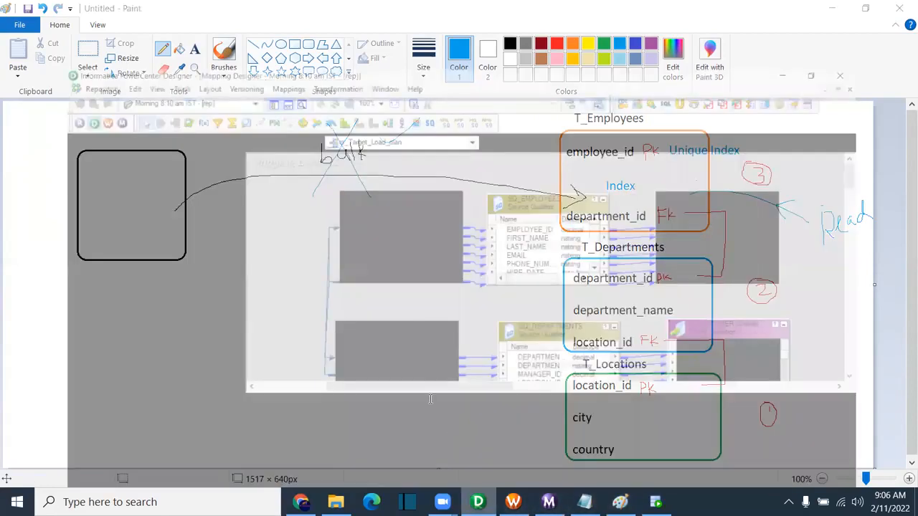
{"action": "left_click", "coordinate": [513, 502]}
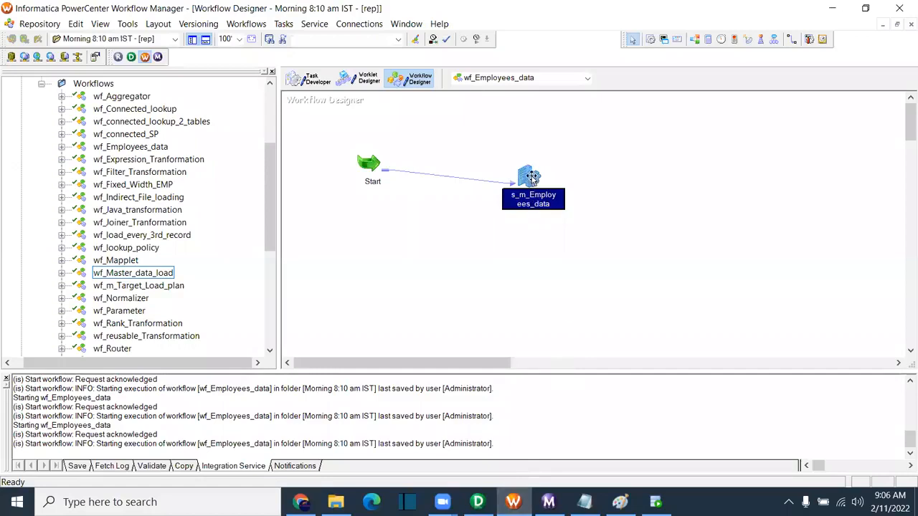
{"action": "double_click", "coordinate": [532, 199]}
{"action": "left_click", "coordinate": [315, 50]}
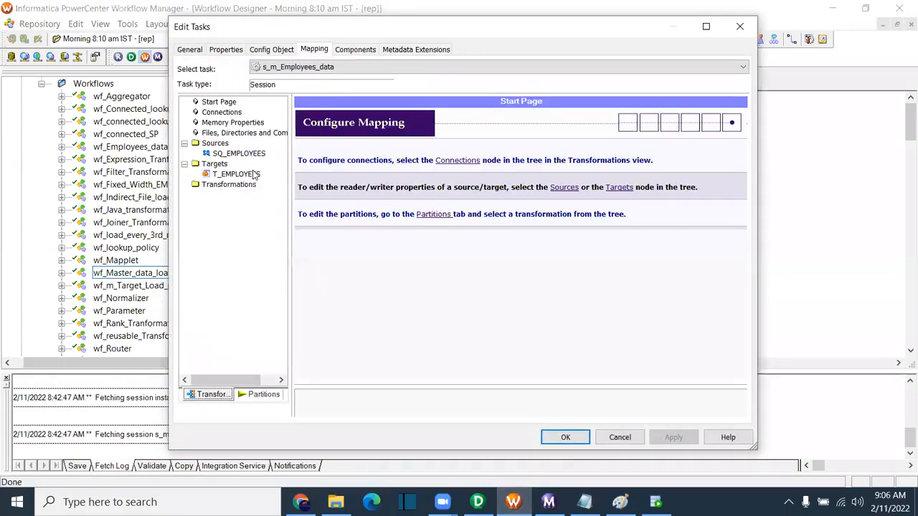
{"action": "left_click", "coordinate": [240, 174]}
{"action": "left_click", "coordinate": [483, 328]}
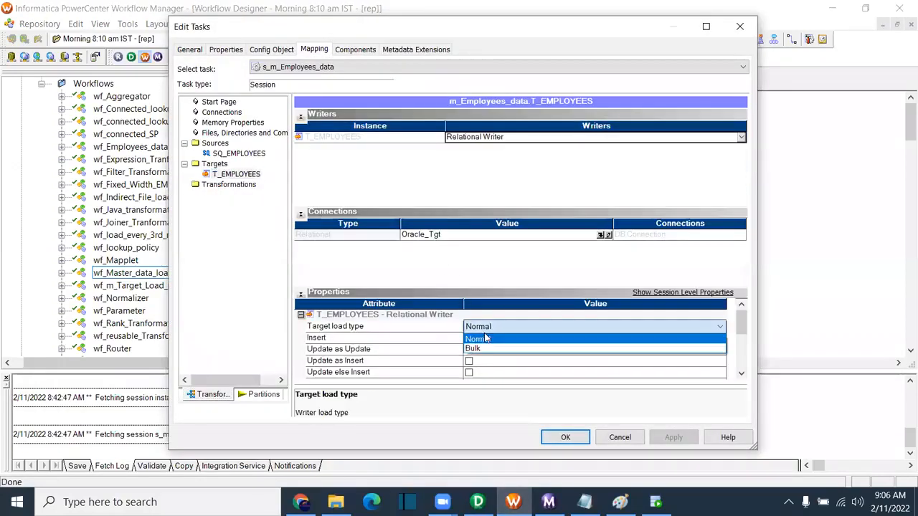
{"action": "left_click", "coordinate": [484, 350]}
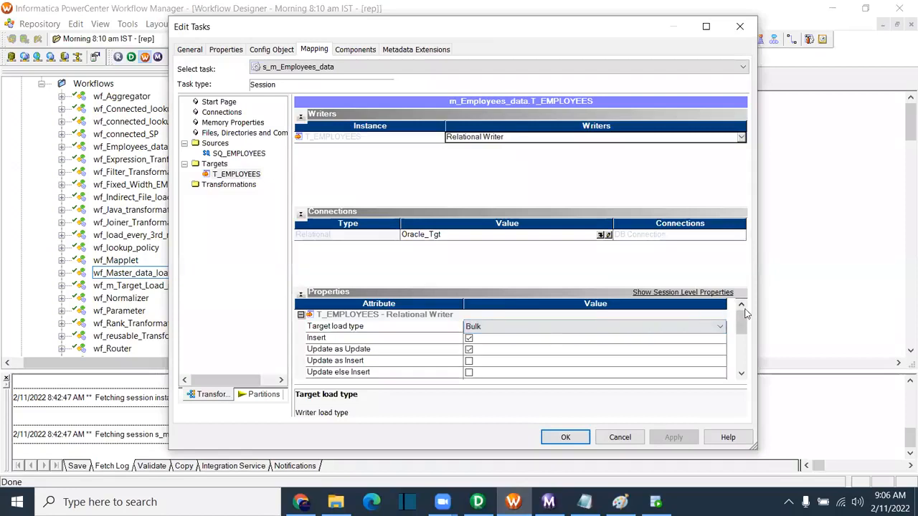
Step: Scroll down to the Pre SQL property and begin editing its value
{"action": "left_click_drag", "start_coordinate": [746, 333], "coordinate": [746, 367]}
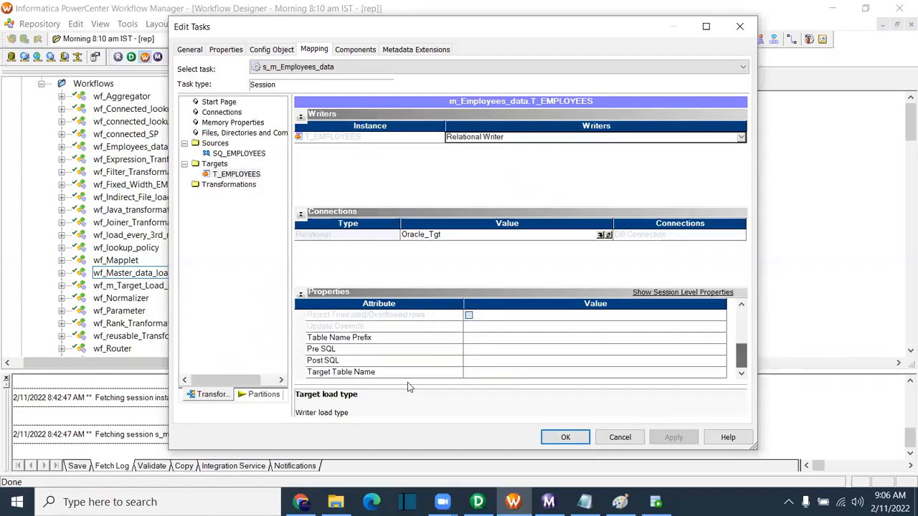
{"action": "left_click", "coordinate": [366, 354]}
{"action": "left_click", "coordinate": [470, 354]}
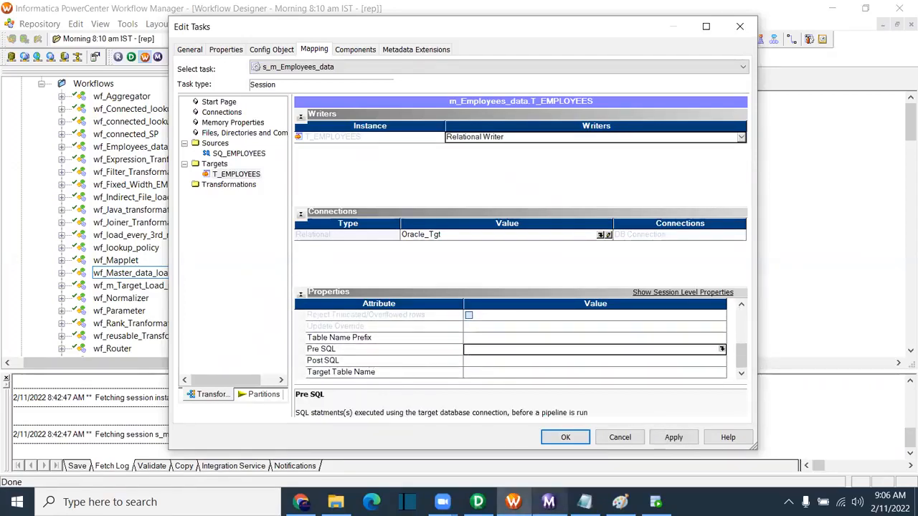
{"action": "left_click", "coordinate": [603, 458]}
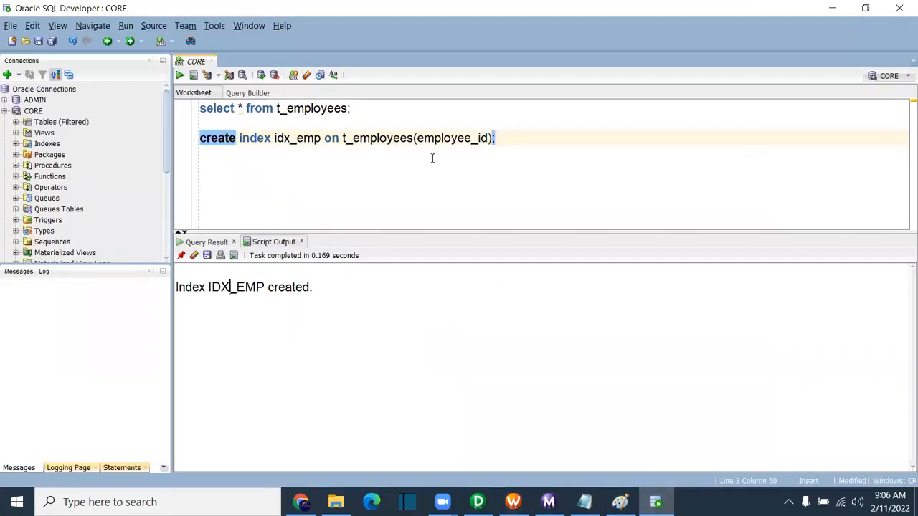
Step: Write 'drop index idx_emp' in SQL Developer and paste it into the T_EMPLOYEES Pre SQL
{"action": "key", "text": "Return"}
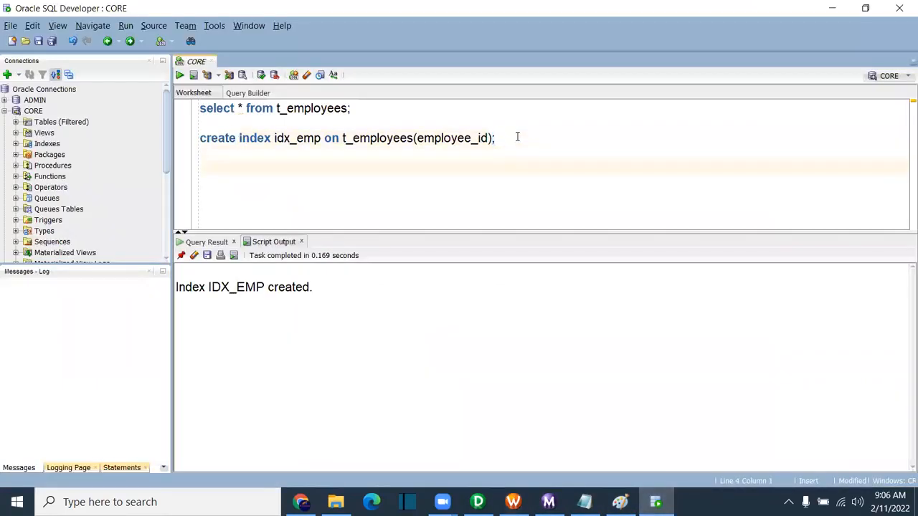
{"action": "type", "text": "drop "}
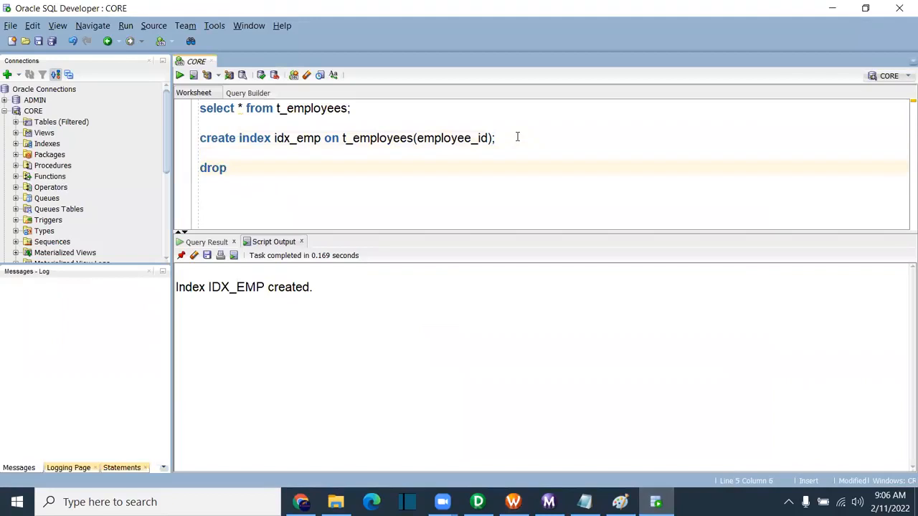
{"action": "type", "text": "index"}
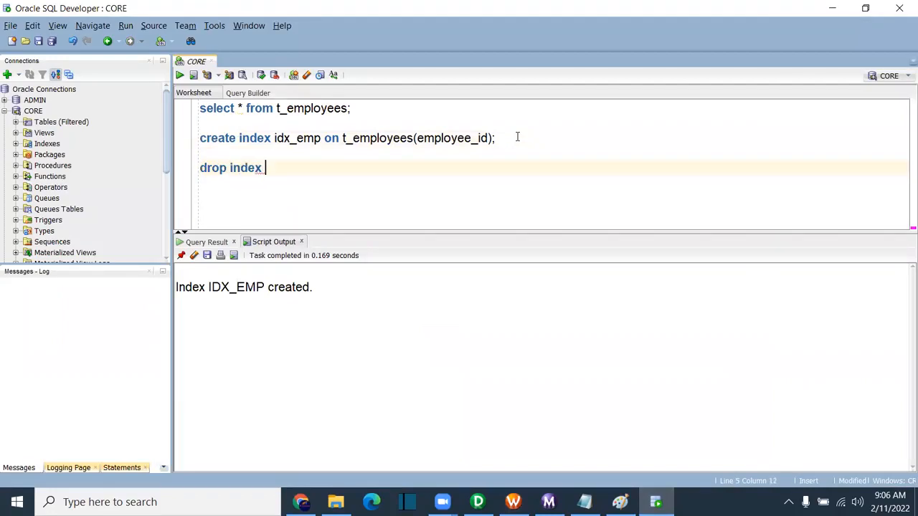
{"action": "double_click", "coordinate": [296, 139]}
{"action": "key", "text": "ctrl+c"}
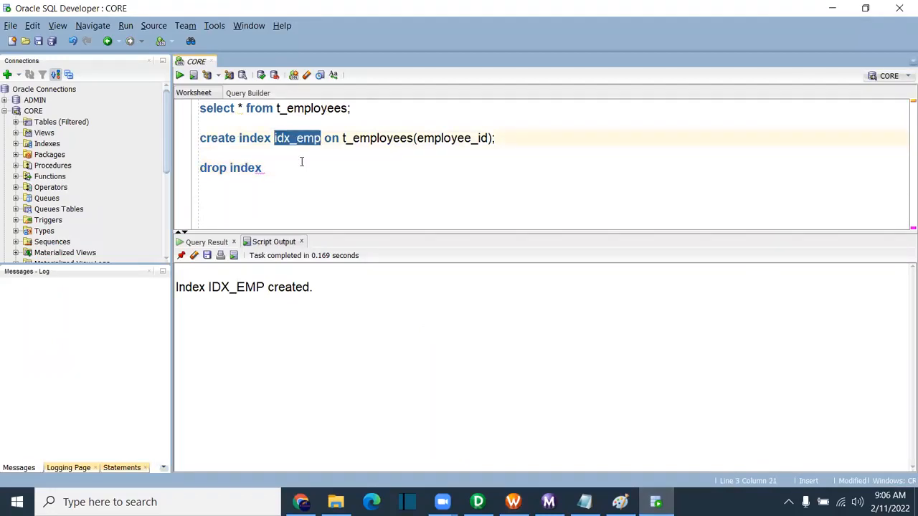
{"action": "left_click", "coordinate": [301, 165]}
{"action": "key", "text": "ctrl+v"}
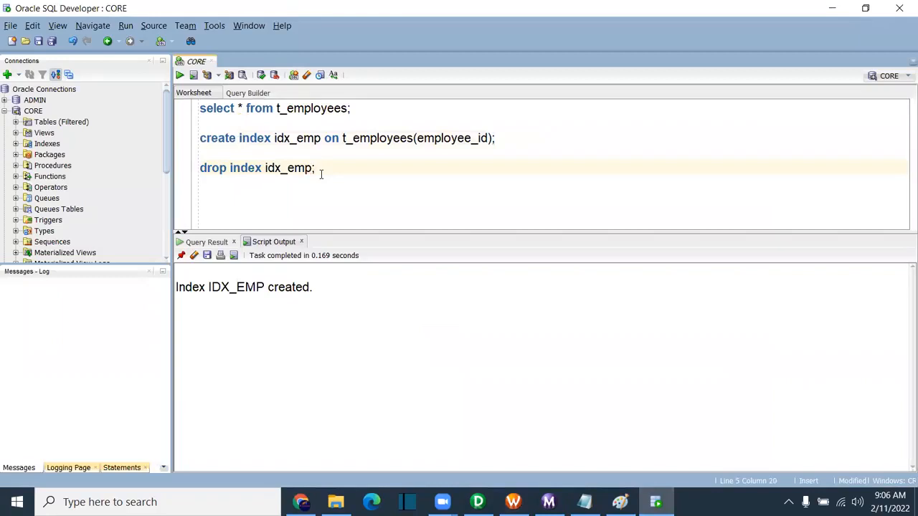
{"action": "left_click_drag", "start_coordinate": [329, 170], "coordinate": [190, 175]}
{"action": "key", "text": "ctrl+c"}
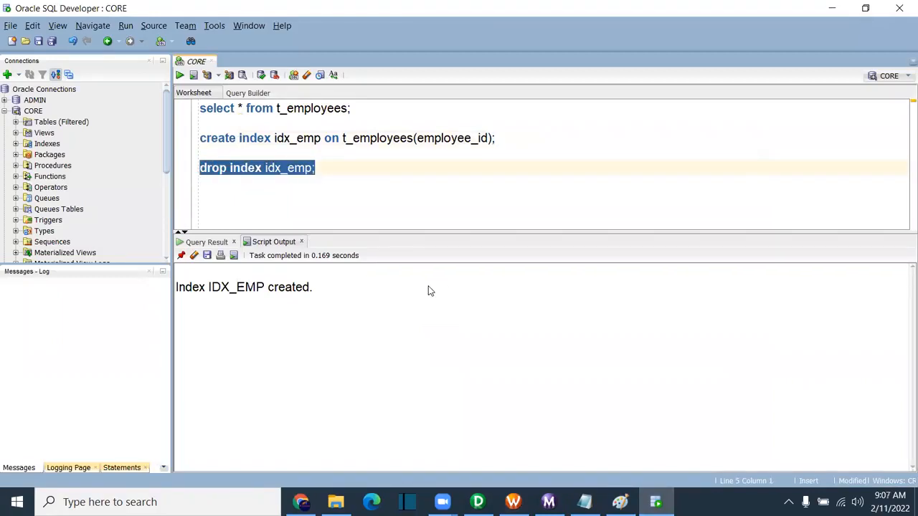
{"action": "key", "text": "alt+Tab"}
{"action": "key", "text": "ctrl+v"}
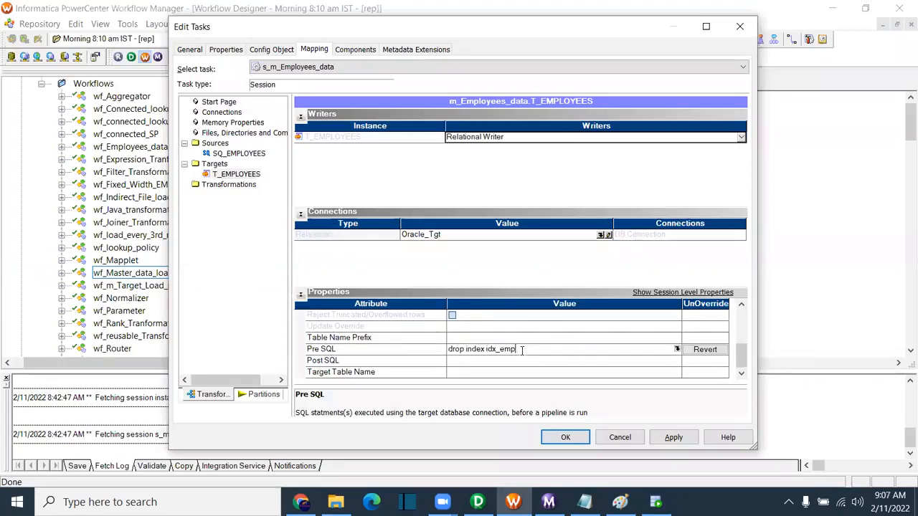
Step: Paste the 'create index idx_emp on t_employees(employee_id)' statement into Post SQL
{"action": "key", "text": "alt+Tab"}
{"action": "left_click_drag", "start_coordinate": [494, 137], "coordinate": [193, 140]}
{"action": "key", "text": "ctrl+c"}
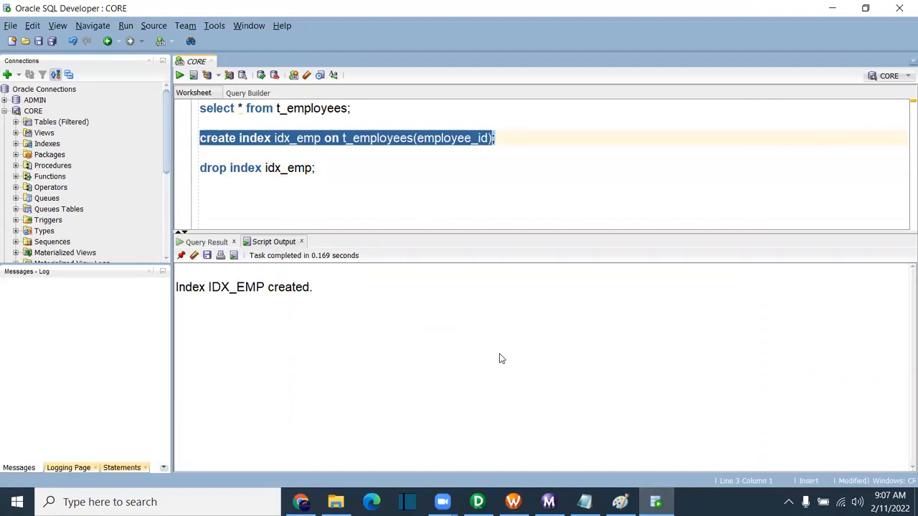
{"action": "key", "text": "alt+Tab"}
{"action": "left_click", "coordinate": [452, 341]}
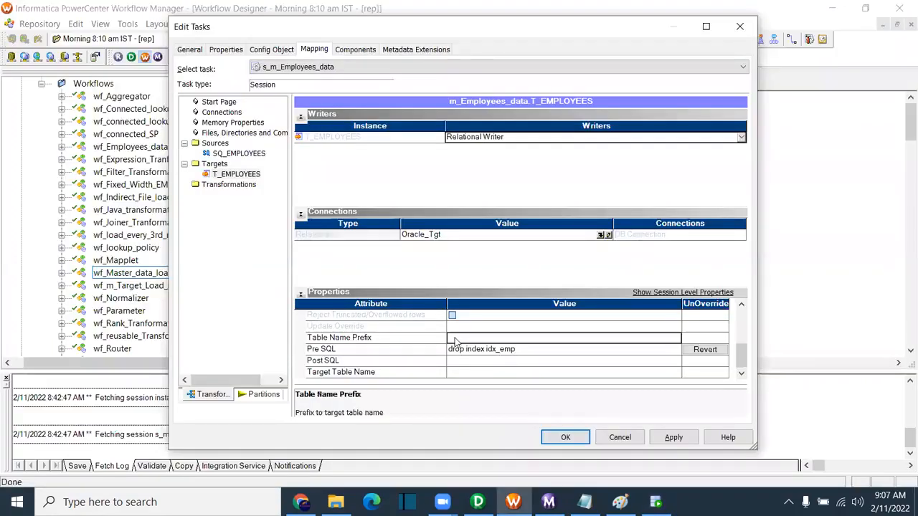
{"action": "left_click", "coordinate": [453, 366]}
{"action": "key", "text": "ctrl+v"}
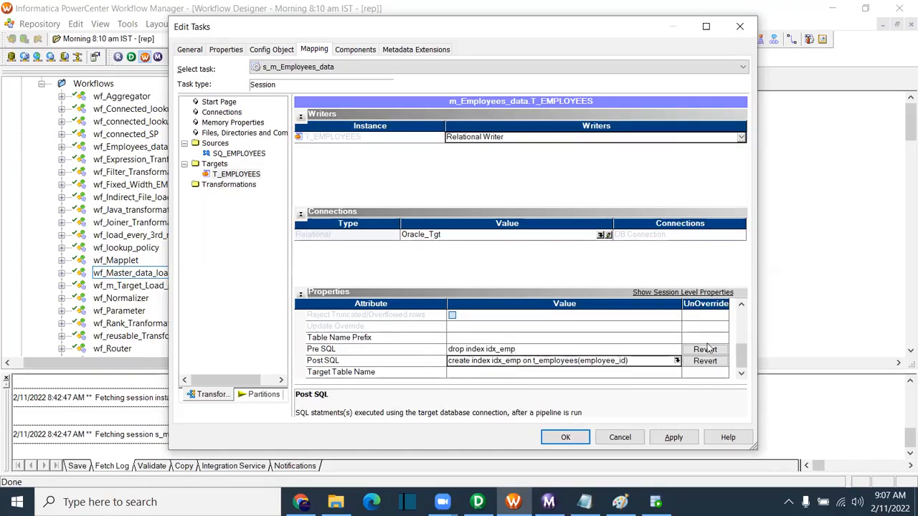
{"action": "mouse_move", "coordinate": [741, 354]}
{"action": "left_mouse_down"}
{"action": "mouse_move", "coordinate": [742, 321]}
{"action": "mouse_move", "coordinate": [743, 357]}
{"action": "left_mouse_up"}
Step: Apply and save the session changes, then start the wf_Employees_data workflow
{"action": "left_click", "coordinate": [677, 440]}
{"action": "left_click", "coordinate": [566, 437]}
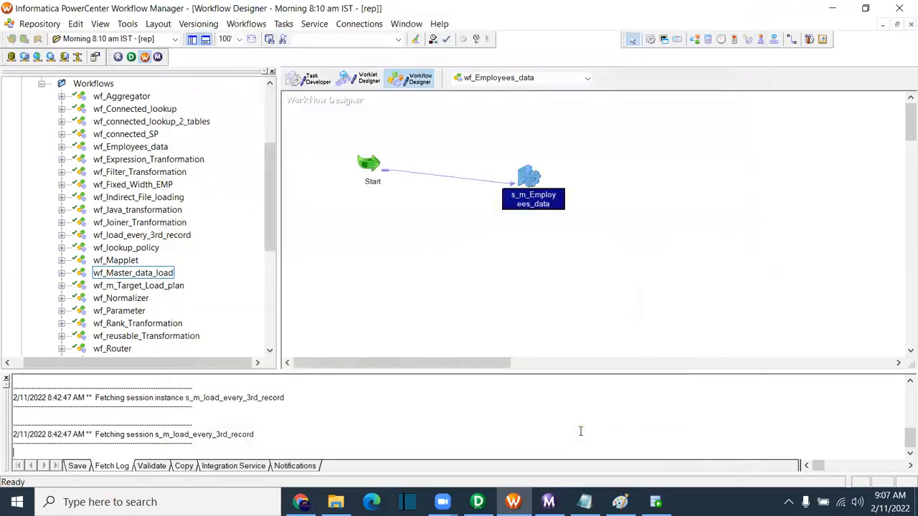
{"action": "right_click", "coordinate": [479, 200]}
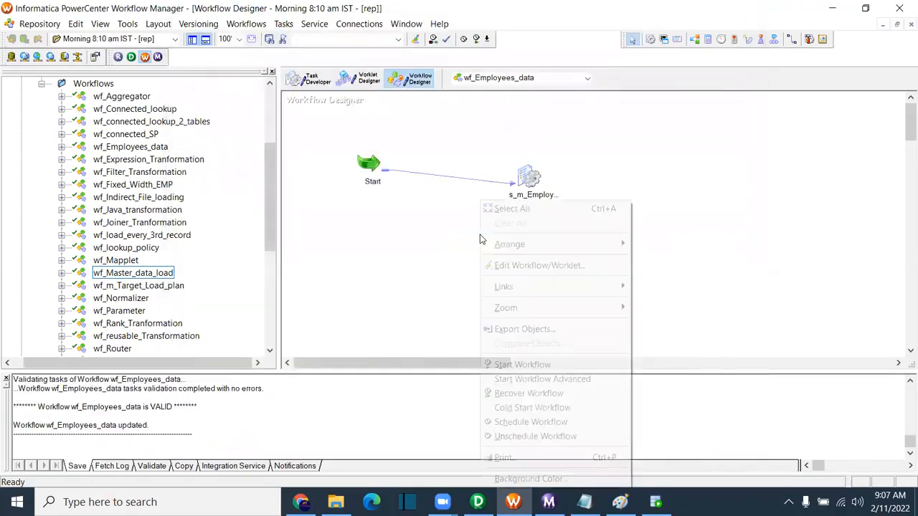
{"action": "left_click", "coordinate": [516, 363]}
Step: Compare the session runs and confirm the 9:07:39 run succeeded with 107 rows into T_EMPLOYEES
{"action": "left_click", "coordinate": [548, 502]}
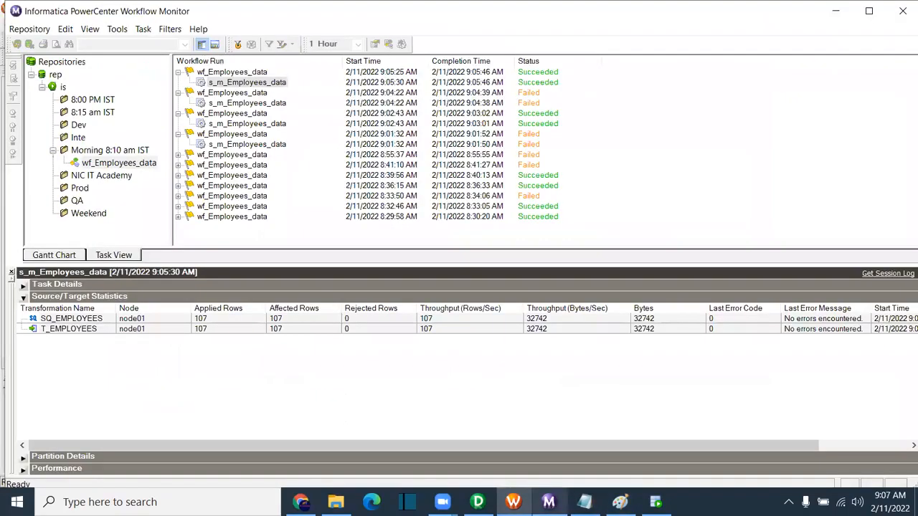
{"action": "left_click", "coordinate": [267, 104]}
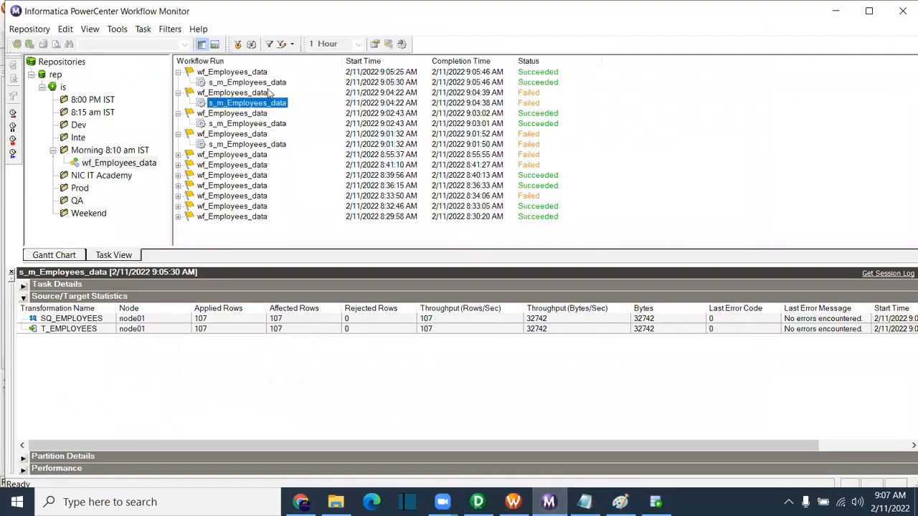
{"action": "left_click", "coordinate": [270, 83]}
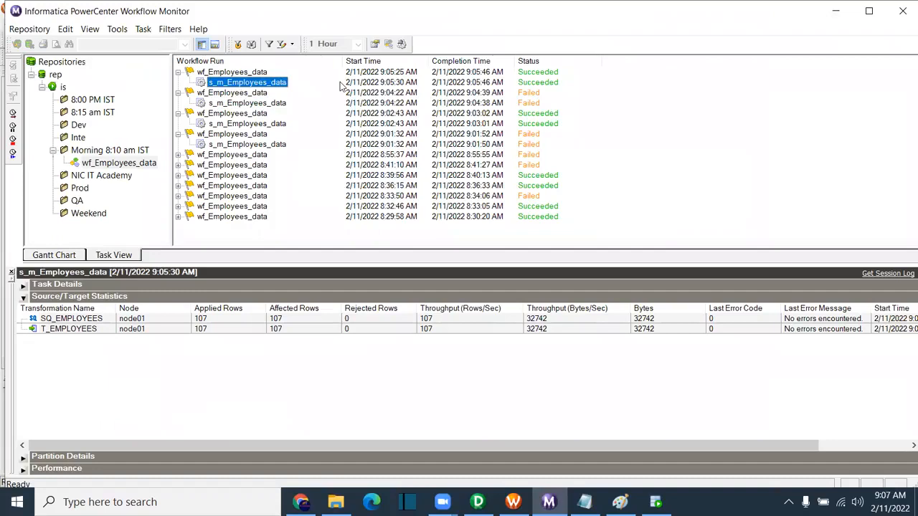
{"action": "left_click", "coordinate": [281, 83]}
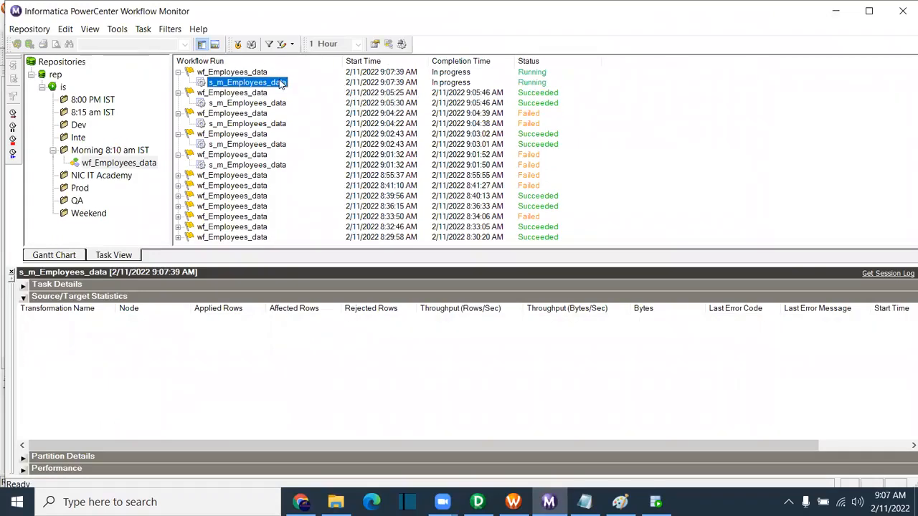
{"action": "mouse_move", "coordinate": [655, 502]}
{"action": "mouse_move", "coordinate": [585, 502]}
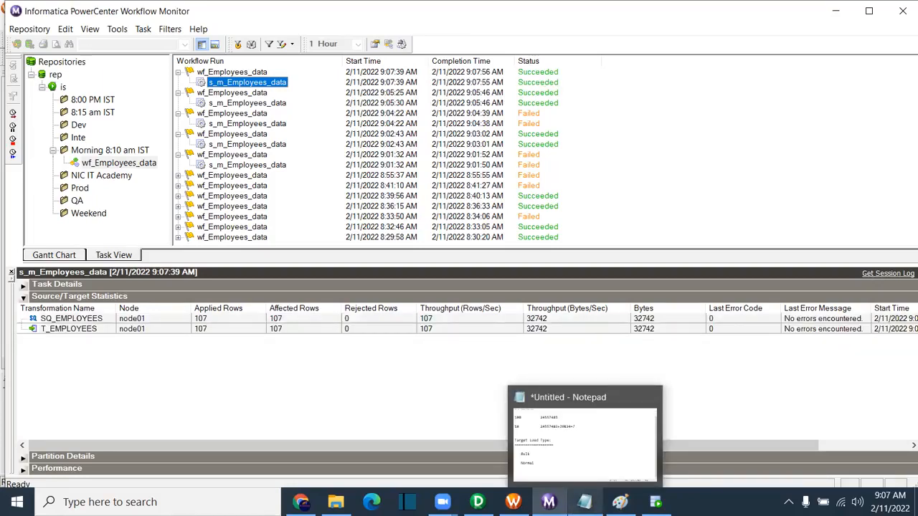
{"action": "left_click", "coordinate": [535, 421]}
Step: Type a separator row of '=' characters on the empty line under Normal
{"action": "left_click", "coordinate": [6, 421]}
{"action": "type", "text": "========"}
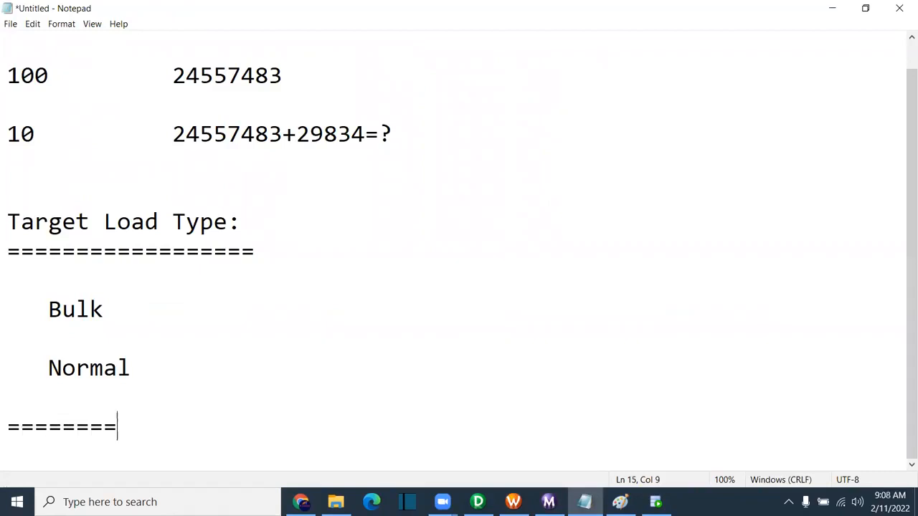
{"action": "type", "text": "=============================================="}
{"action": "key", "text": "Return"}
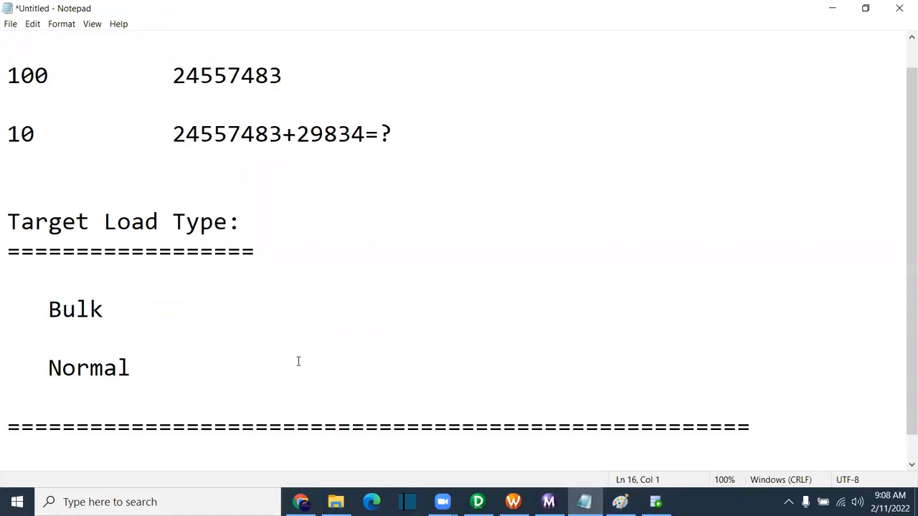
Step: Review s_m_Employees_data's Properties, Config Object, Mapping and Components tabs, closing without saving
{"action": "left_click", "coordinate": [512, 502]}
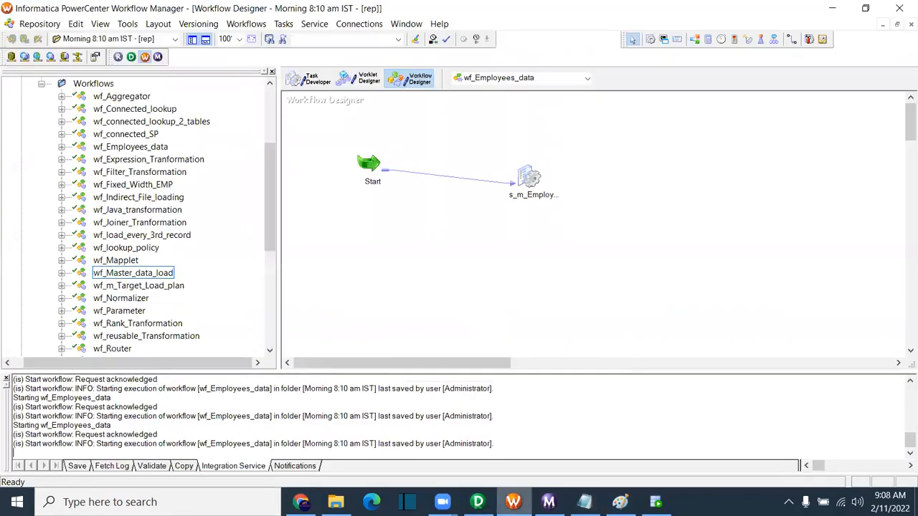
{"action": "left_click", "coordinate": [530, 181]}
{"action": "double_click", "coordinate": [529, 181]}
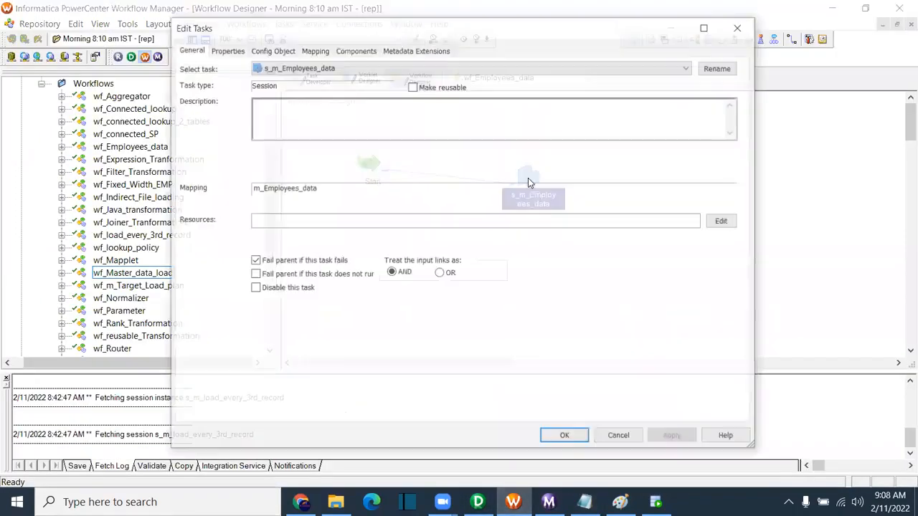
{"action": "left_click", "coordinate": [267, 52]}
{"action": "left_click", "coordinate": [237, 51]}
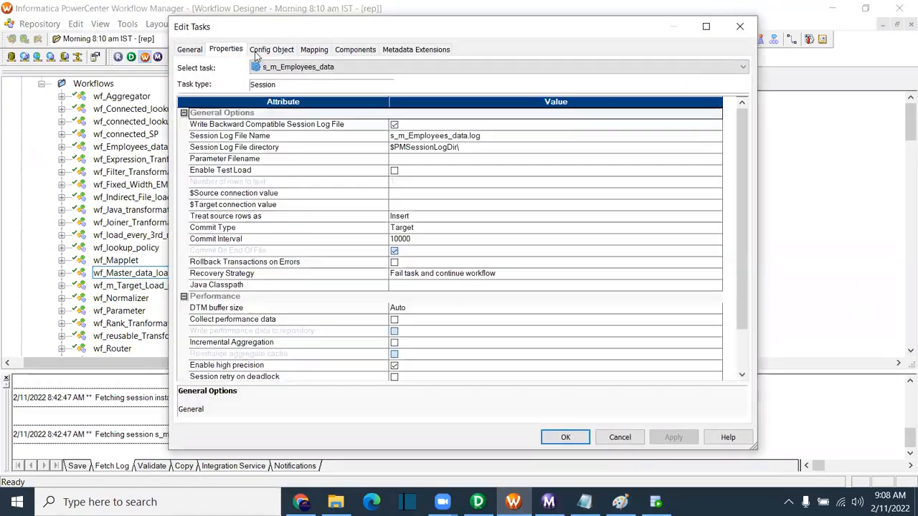
{"action": "left_click", "coordinate": [284, 51]}
{"action": "left_click", "coordinate": [315, 50]}
{"action": "left_click", "coordinate": [355, 50]}
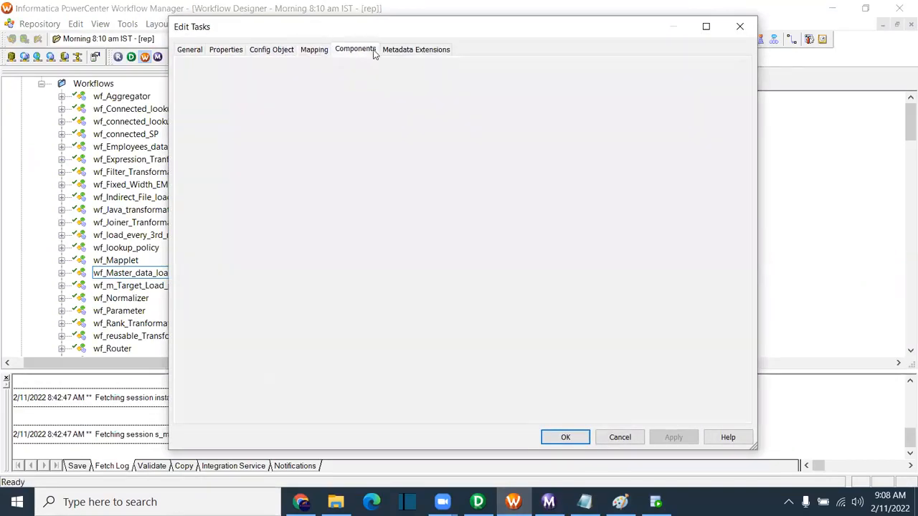
{"action": "left_click", "coordinate": [740, 26]}
Step: Collapse the Morning 8:10 am IST folder in the Navigator so only repository folders show
{"action": "left_click", "coordinate": [431, 238]}
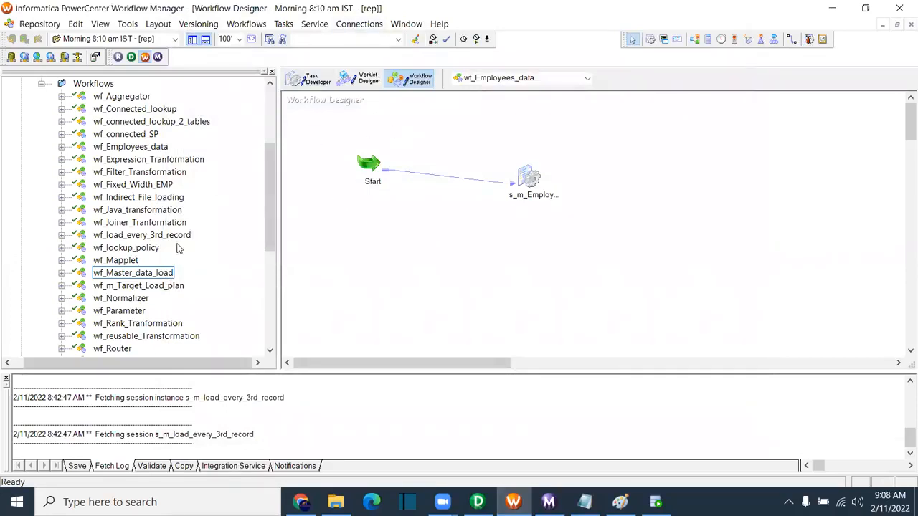
{"action": "left_click_drag", "start_coordinate": [272, 179], "coordinate": [272, 123]}
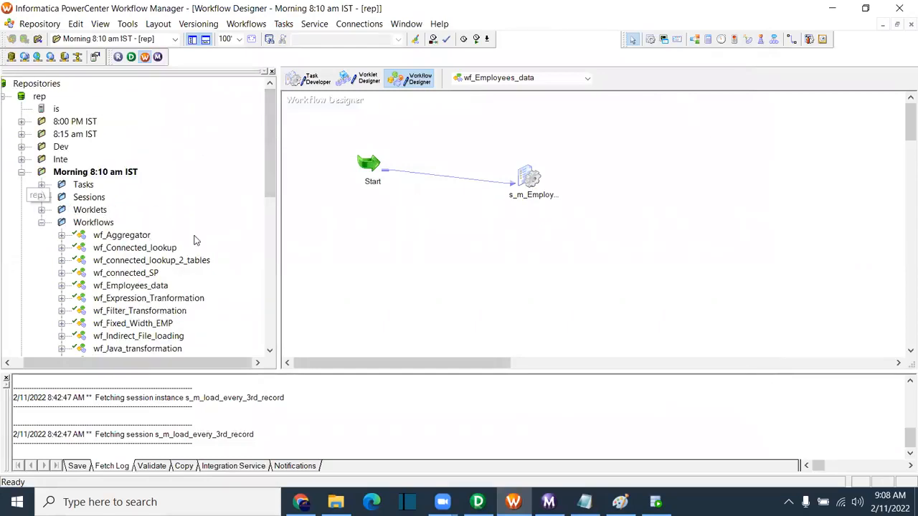
{"action": "left_click", "coordinate": [99, 185]}
{"action": "left_click", "coordinate": [102, 173]}
{"action": "left_click", "coordinate": [121, 186]}
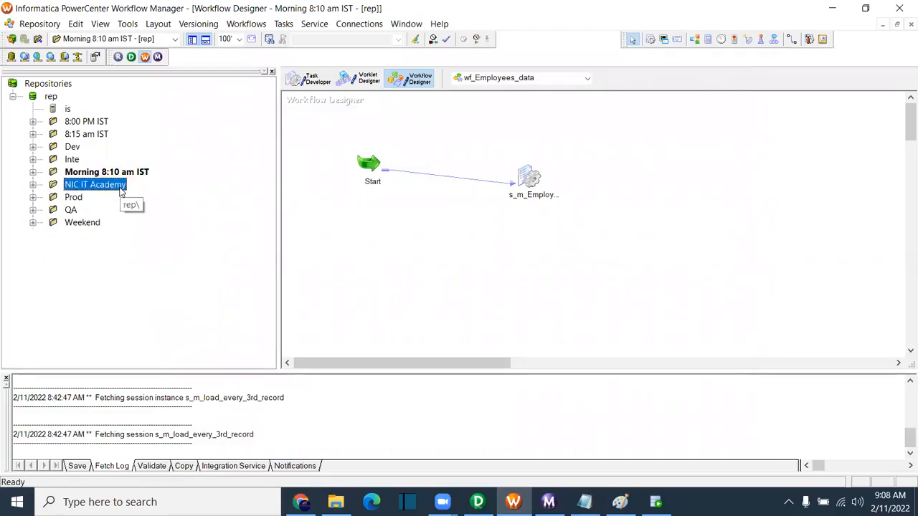
{"action": "left_click", "coordinate": [328, 54]}
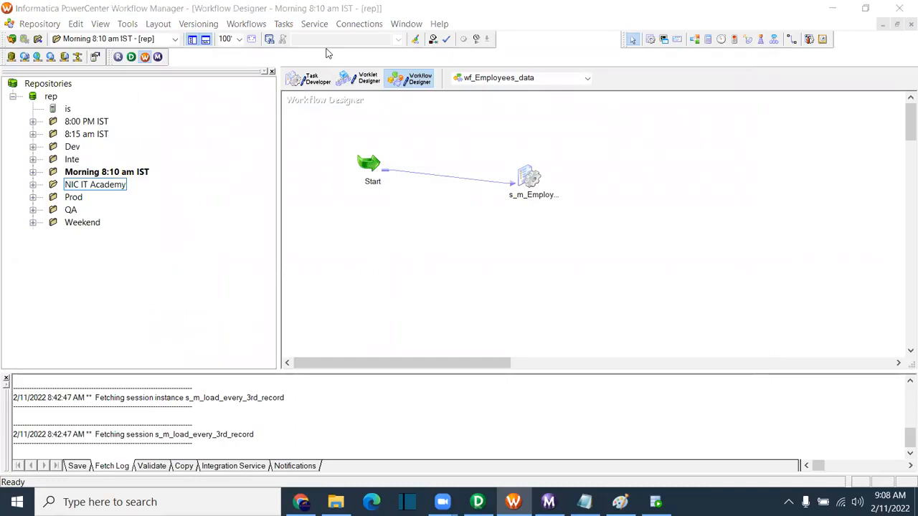